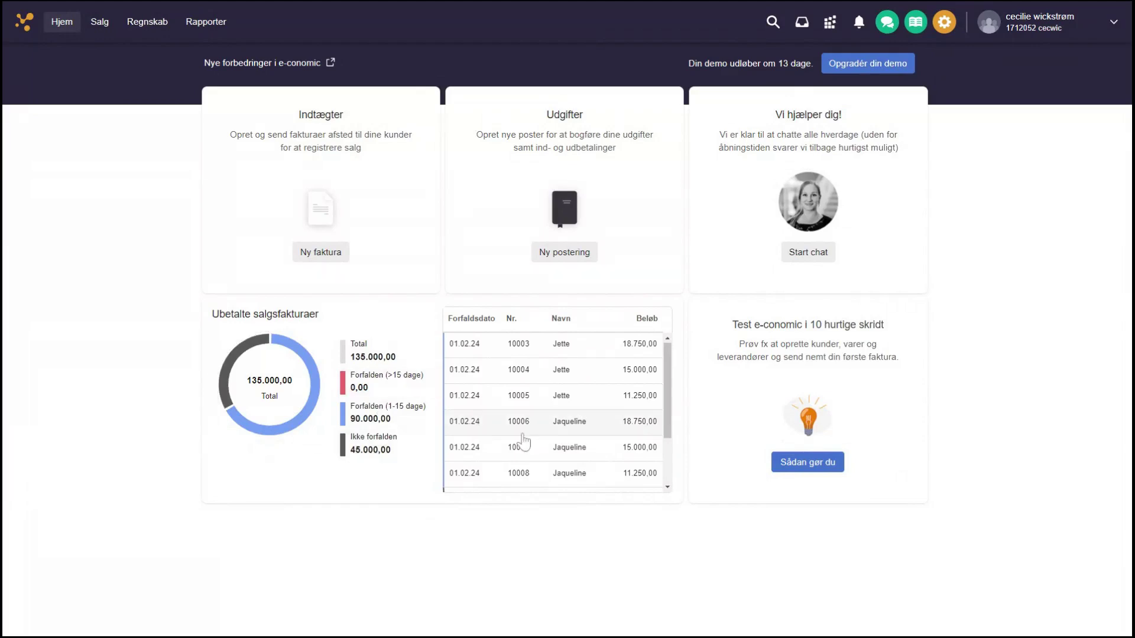
# Step: Review the unpaid sales invoices on the home page and the overdue amounts in the Kunder list
pyautogui.scroll(-3, 526, 440)
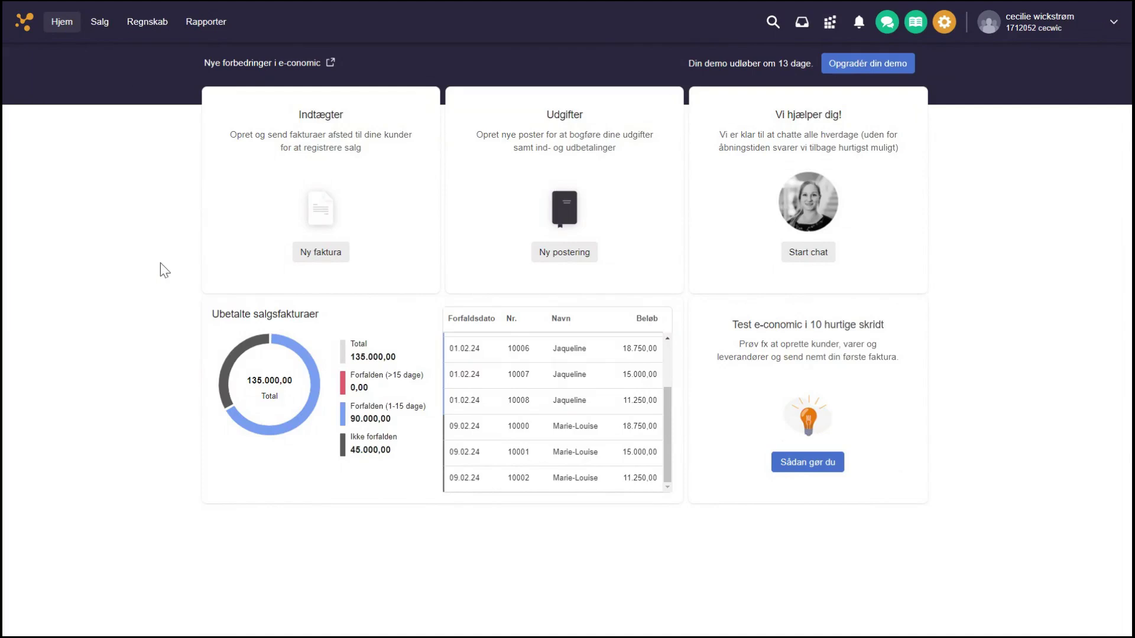
pyautogui.click(98, 30)
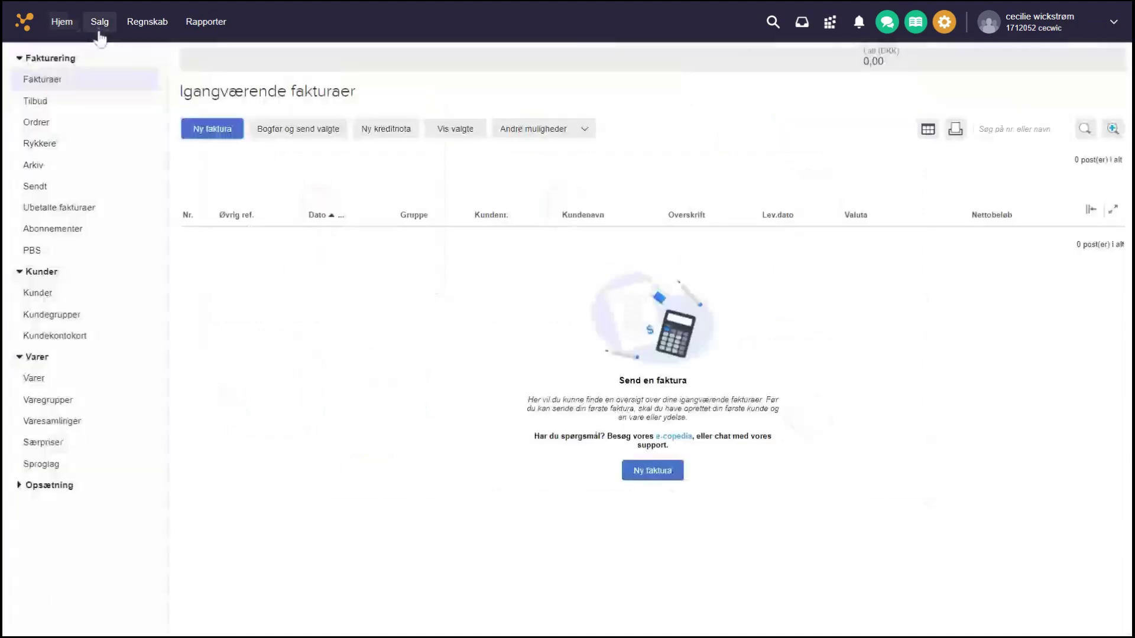
pyautogui.click(76, 294)
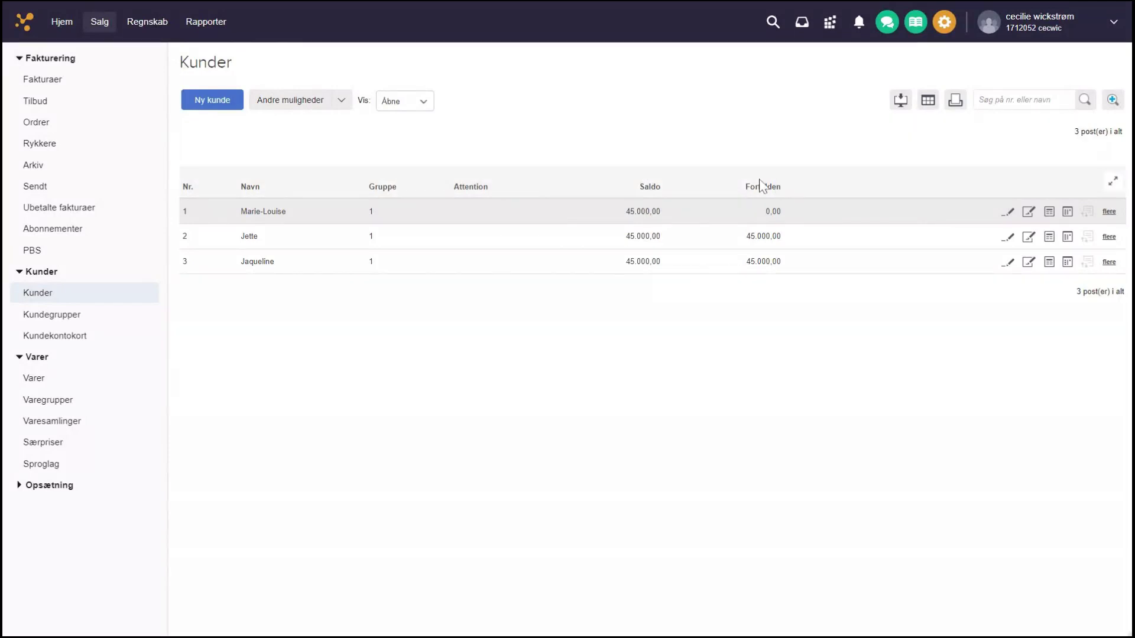
pyautogui.doubleClick(785, 211)
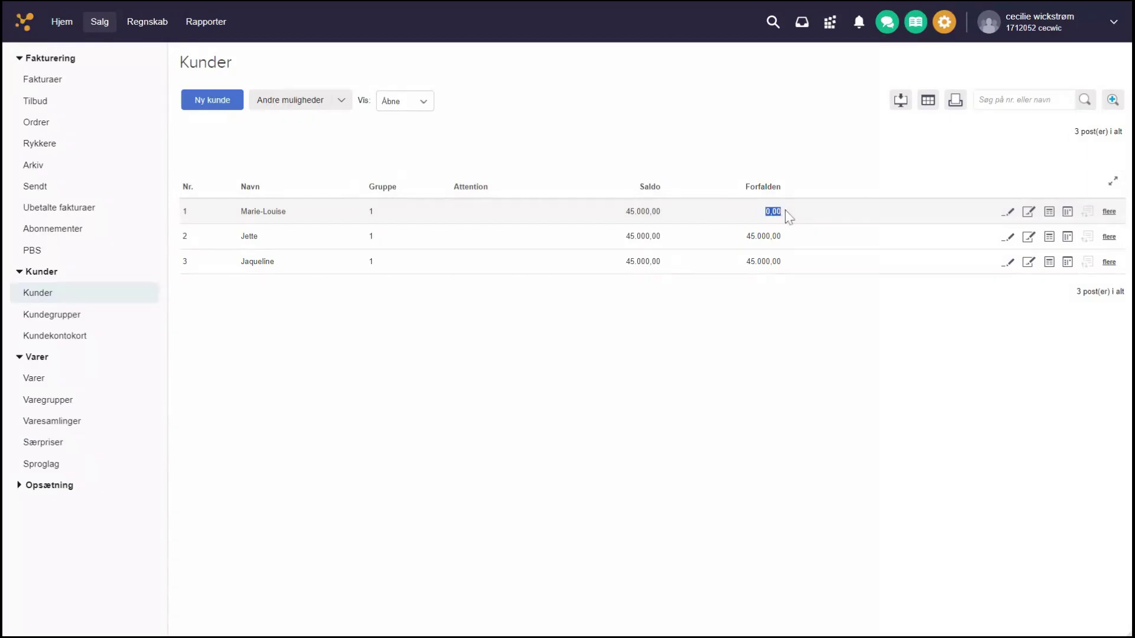
pyautogui.click(788, 217)
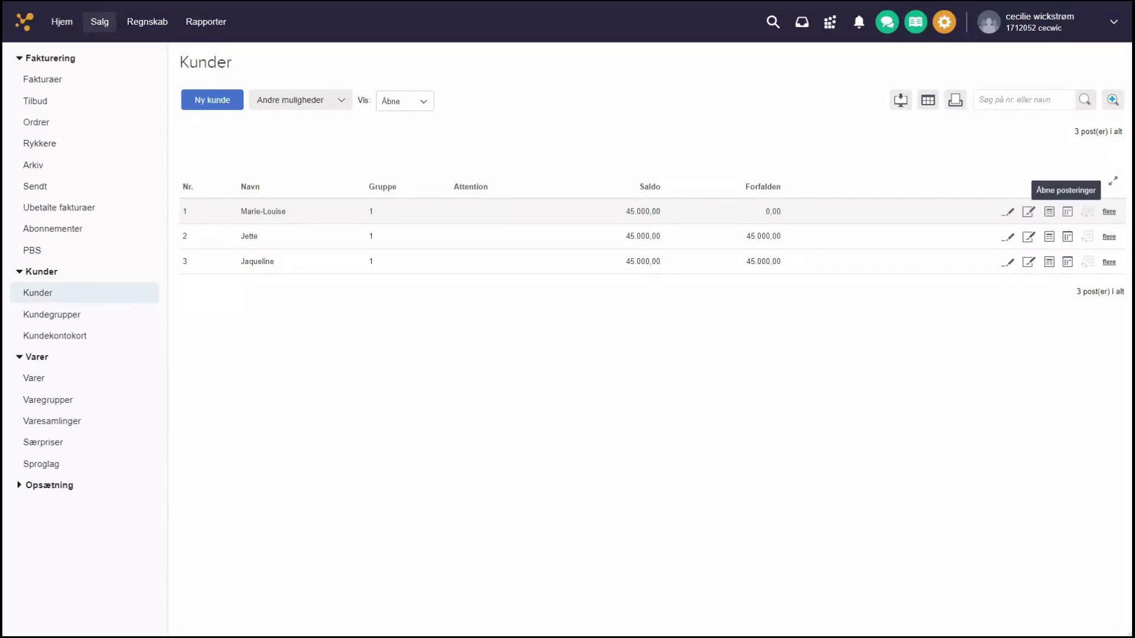
# Step: Examine the first customer's account card and its final balance, and close it
pyautogui.click(1049, 213)
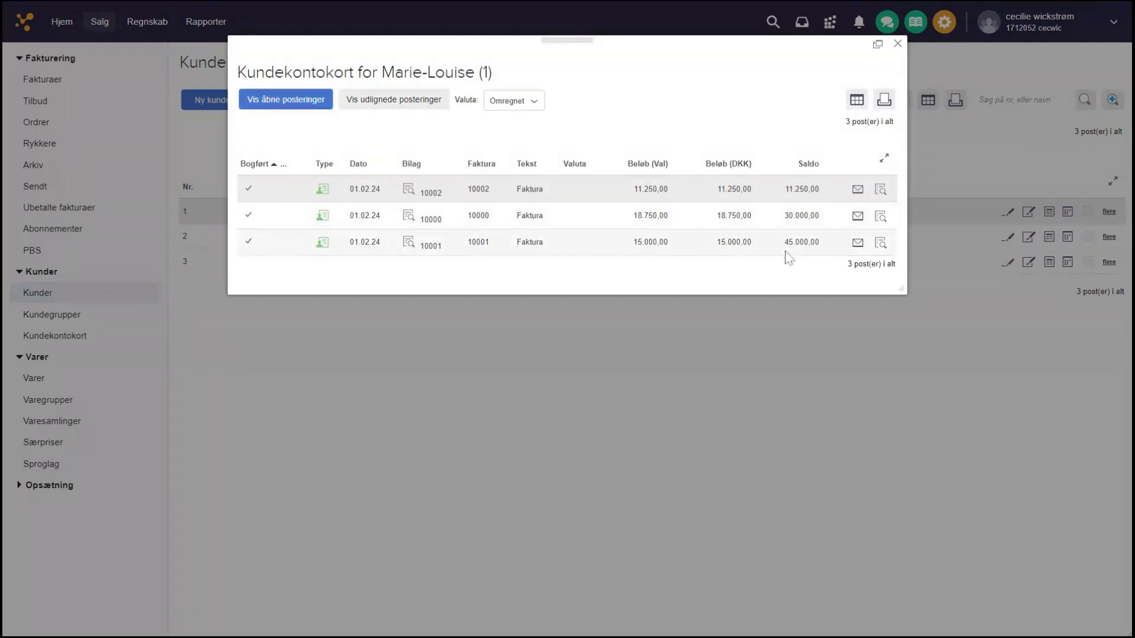
pyautogui.moveTo(783, 244); pyautogui.dragTo(829, 263)
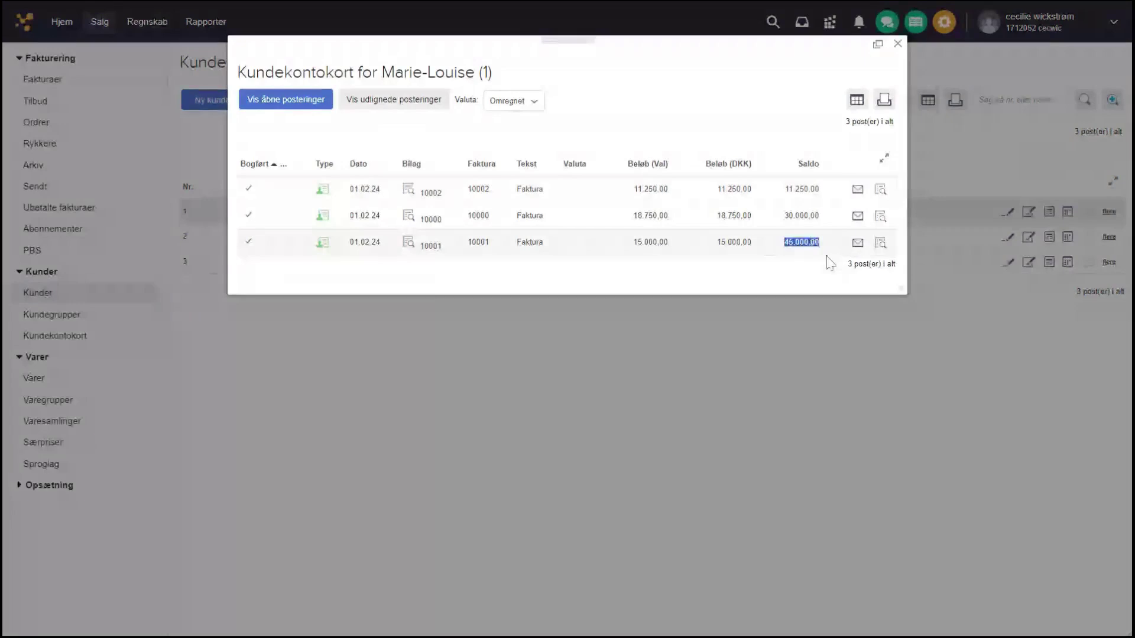
pyautogui.click(830, 275)
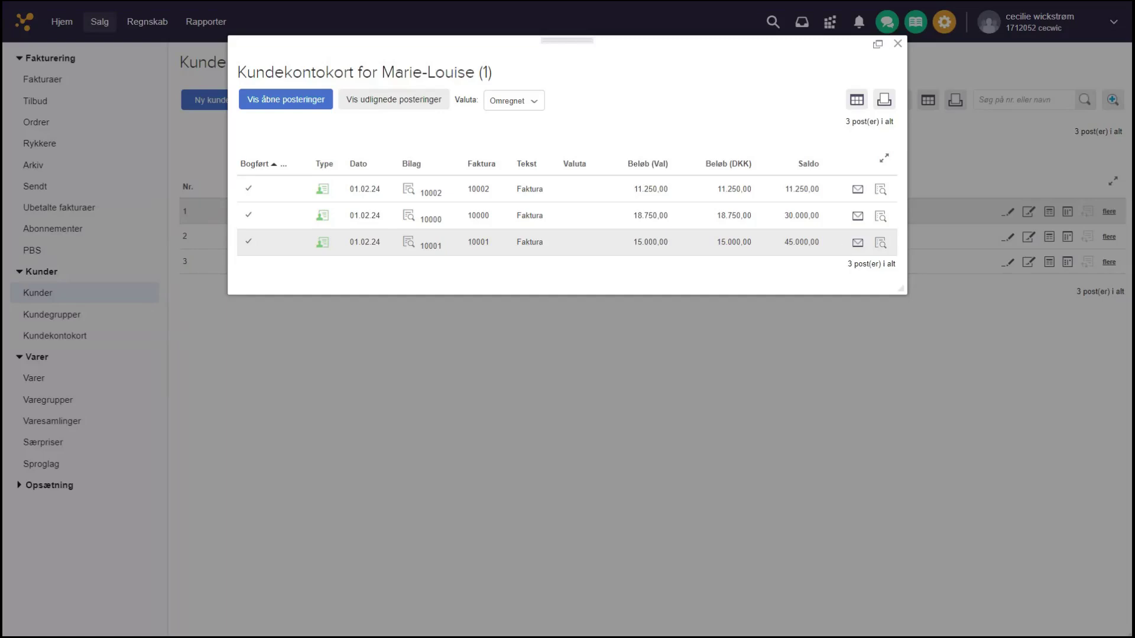
pyautogui.click(897, 43)
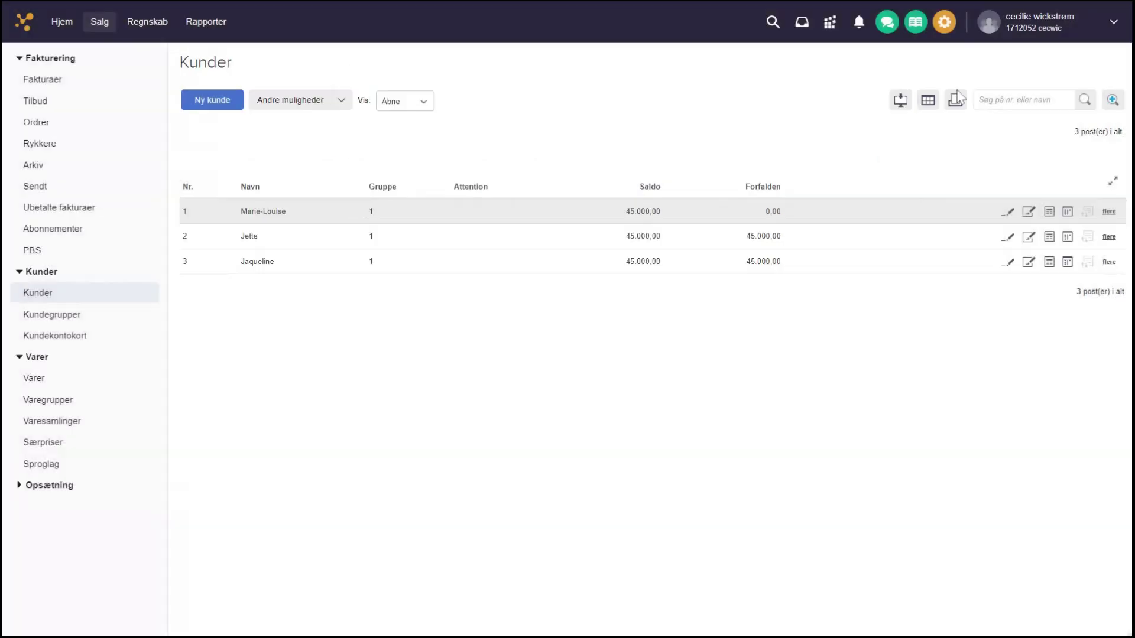
# Step: Examine the first customer's open postings and the due-date calendar of the first invoice, leaving the date untouched
pyautogui.click(1069, 213)
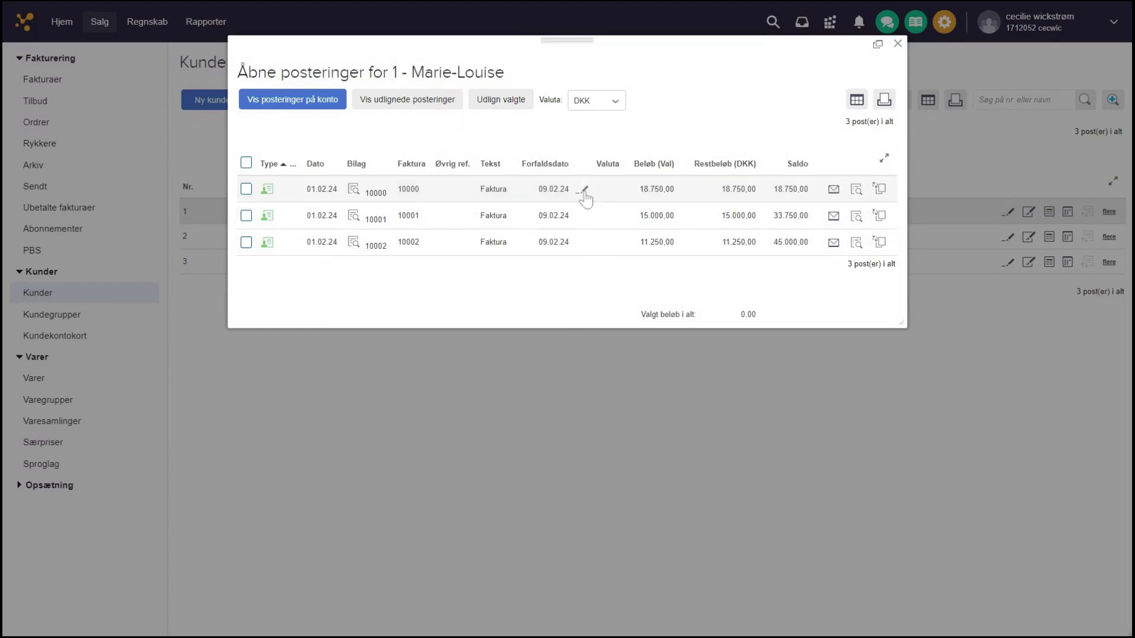
pyautogui.click(585, 193)
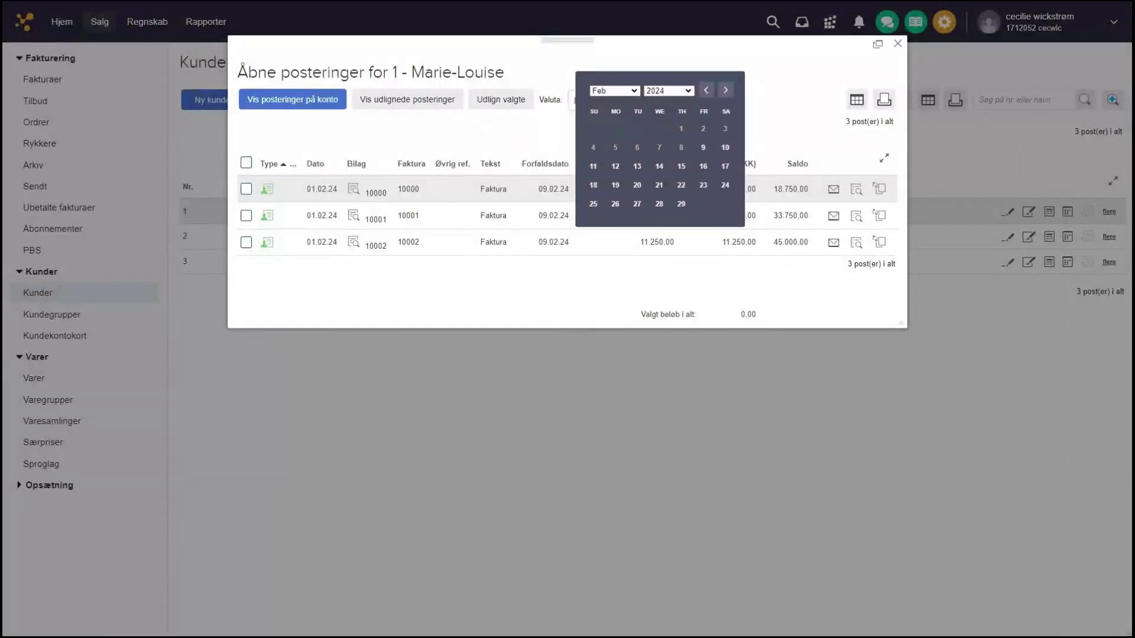
pyautogui.click(579, 290)
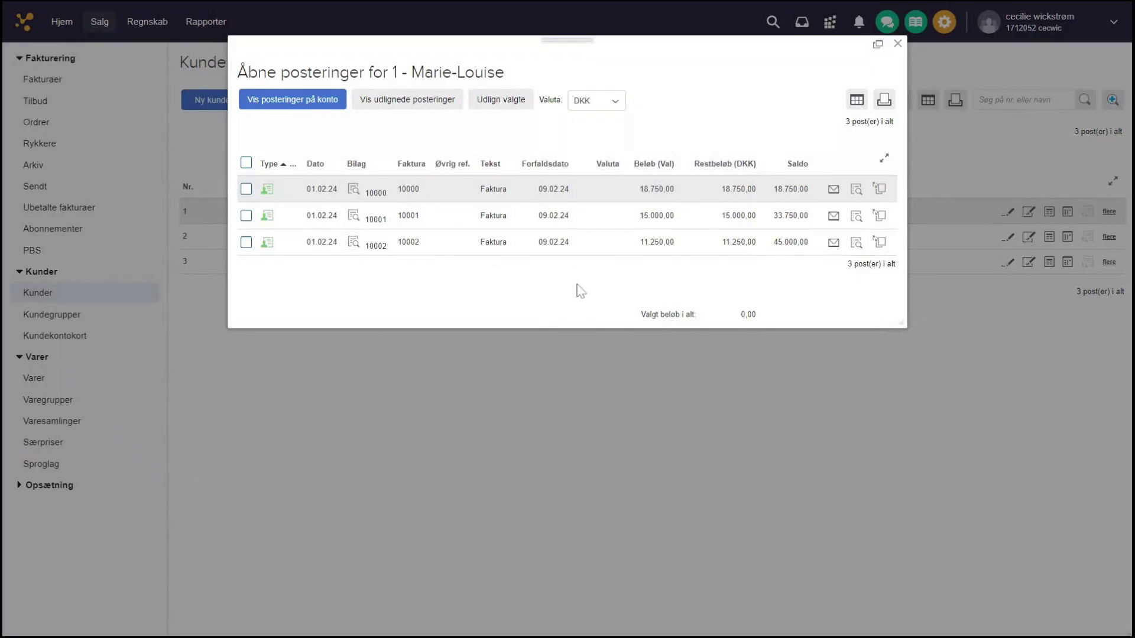
pyautogui.click(897, 43)
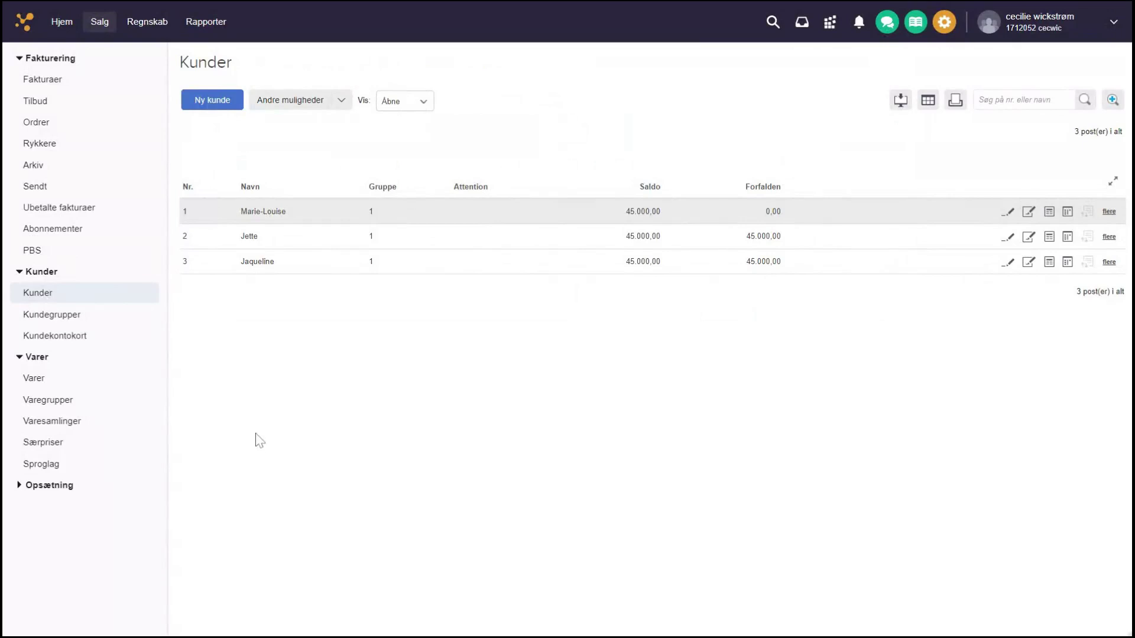
# Step: Generate the Kundekontokort report for 01.02.24 to 02.02.24 and review the first customer's amounts and balance
pyautogui.click(86, 338)
pyautogui.click(317, 369)
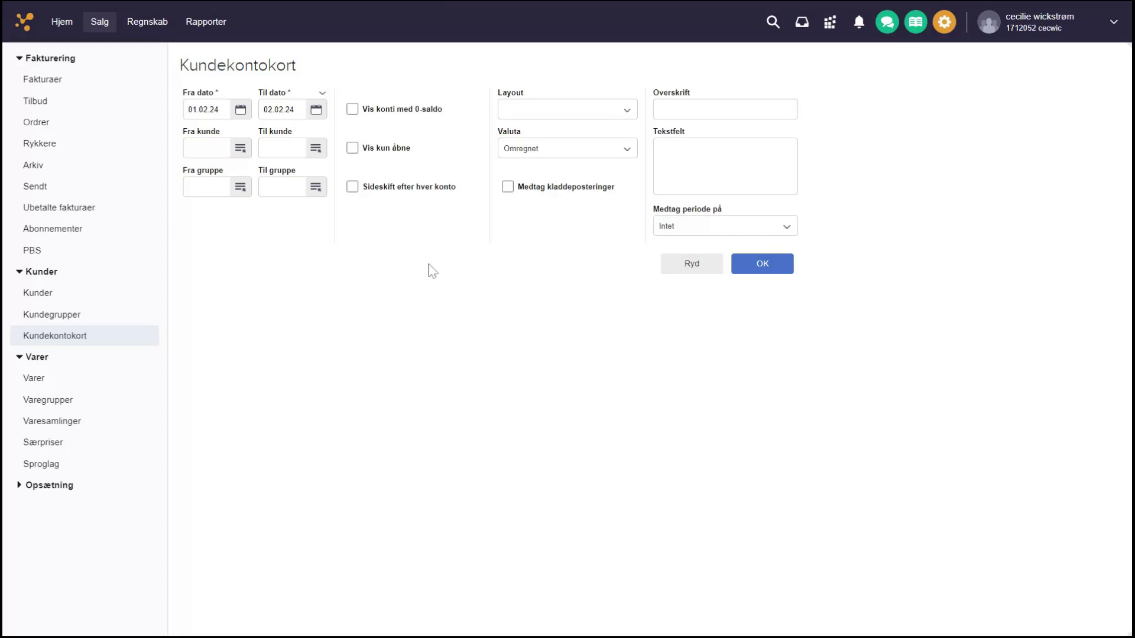
pyautogui.click(762, 264)
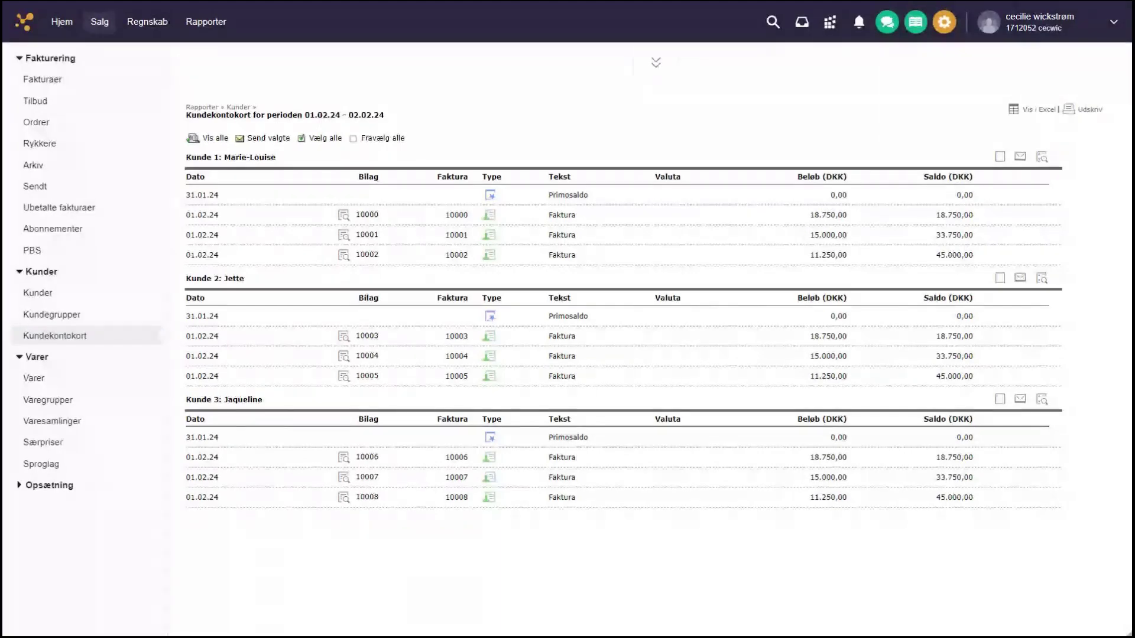
pyautogui.moveTo(808, 215); pyautogui.dragTo(853, 263)
pyautogui.click(853, 263)
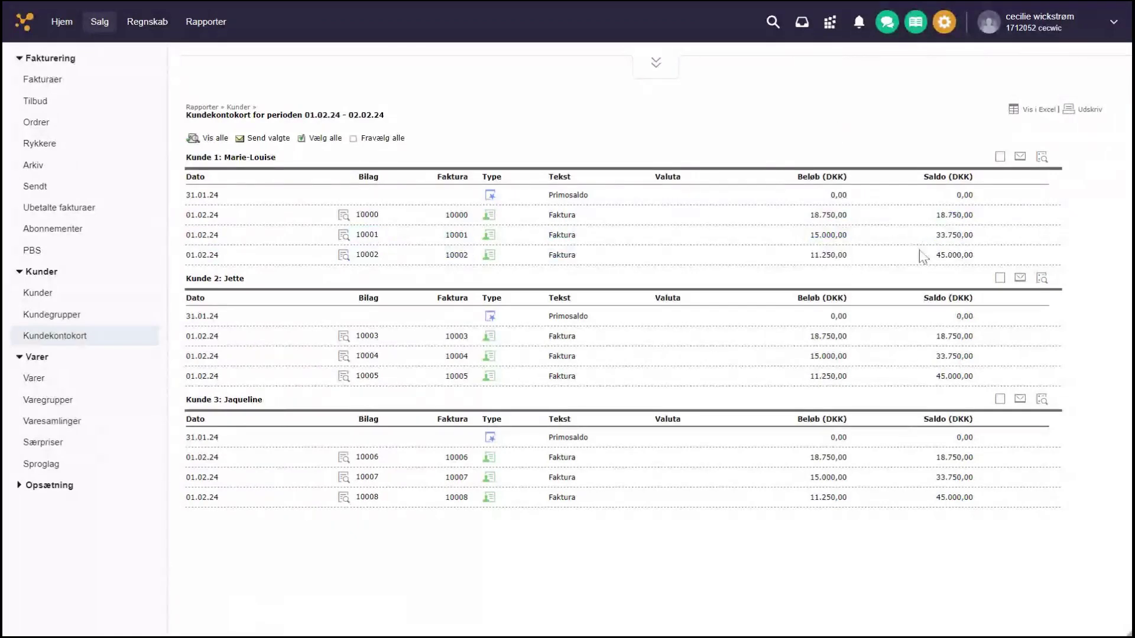
pyautogui.moveTo(935, 256); pyautogui.dragTo(975, 266)
# Step: Examine the PDF of the first customer's first invoice, including its item line, VAT, total and payment terms
pyautogui.click(855, 115)
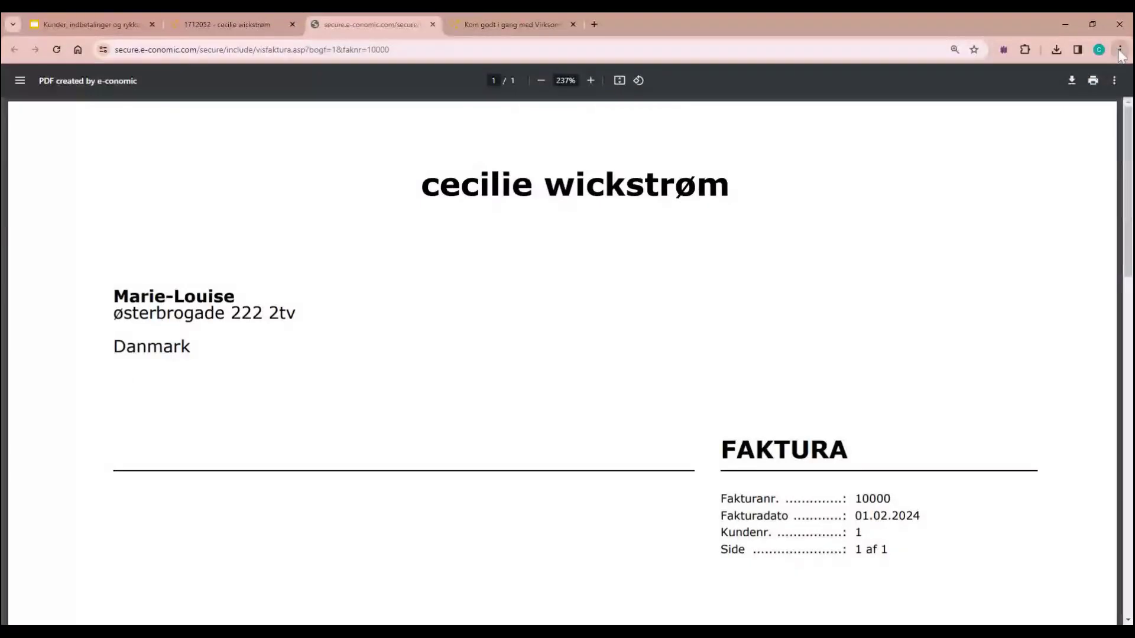
pyautogui.scroll(-5, 568, 360)
pyautogui.scroll(-5, 706, 340)
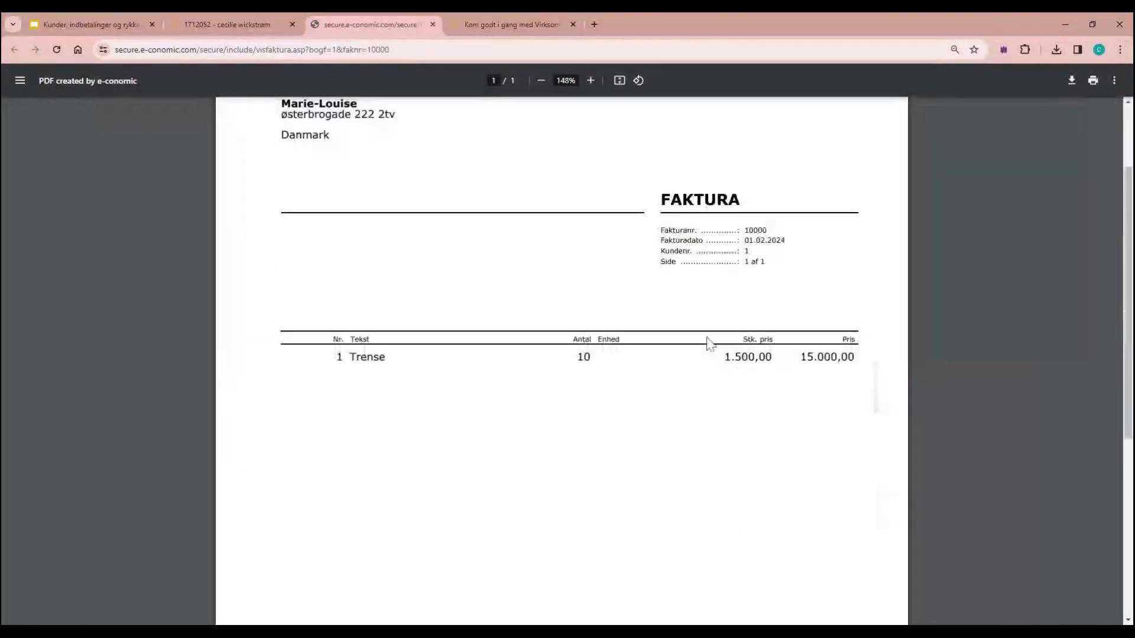
pyautogui.scroll(3, 710, 344)
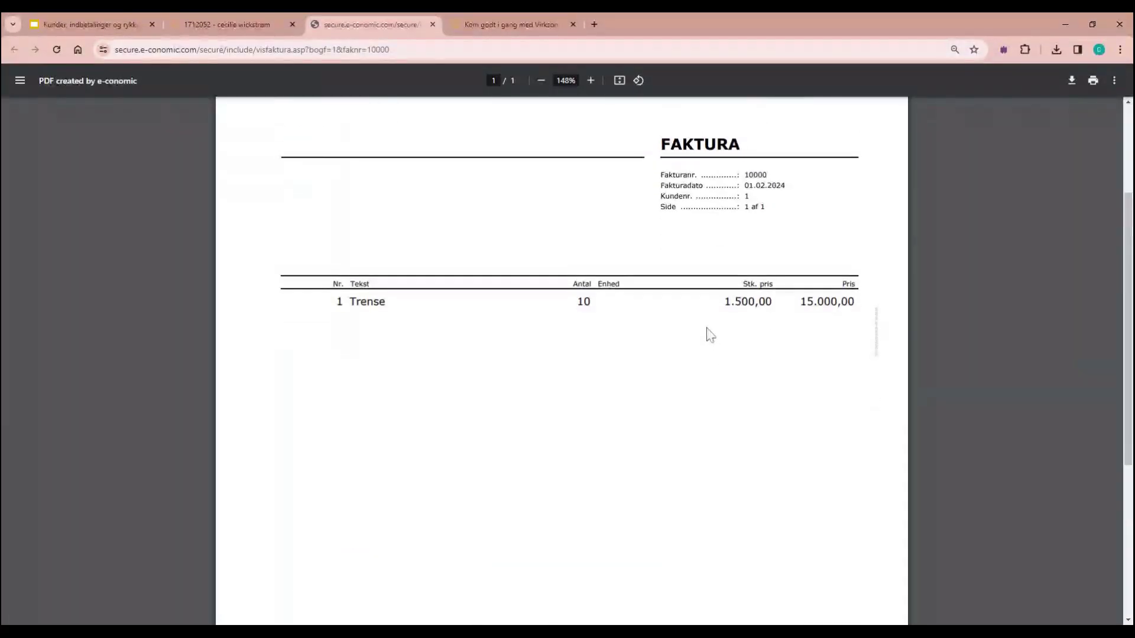
pyautogui.scroll(3, 708, 337)
pyautogui.scroll(-3, 674, 361)
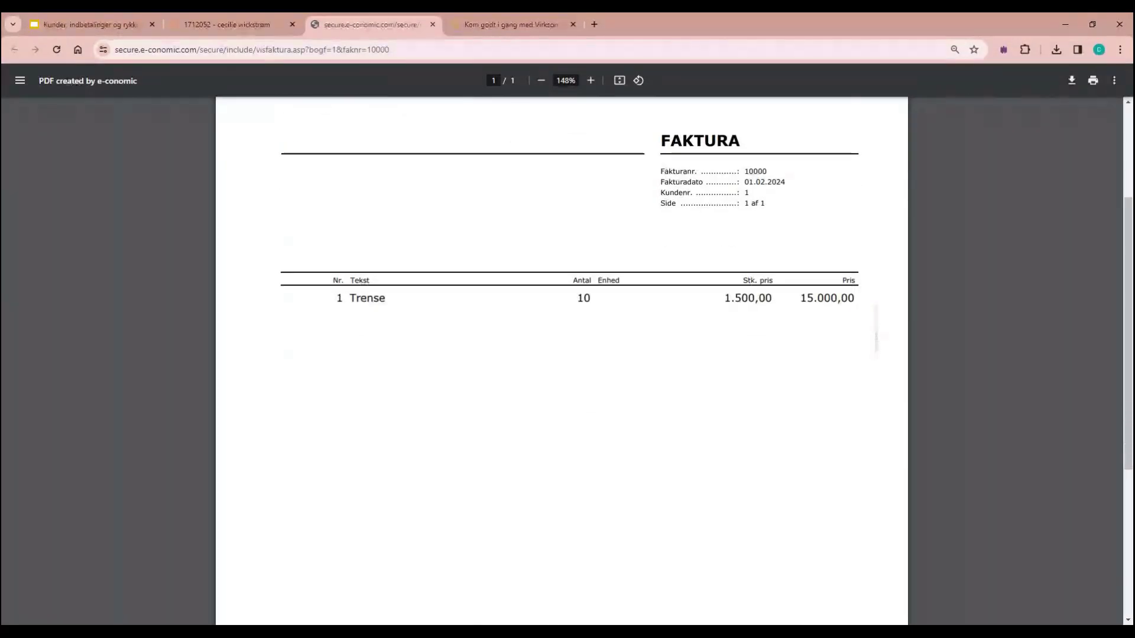
pyautogui.scroll(-4, 562, 361)
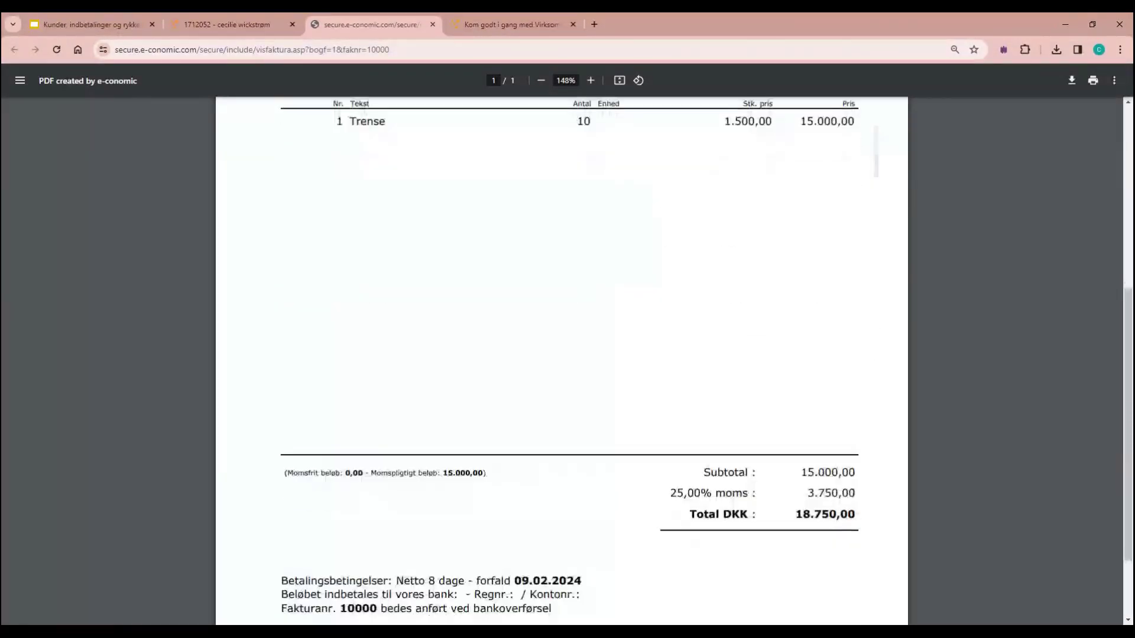
pyautogui.scroll(-1, 570, 510)
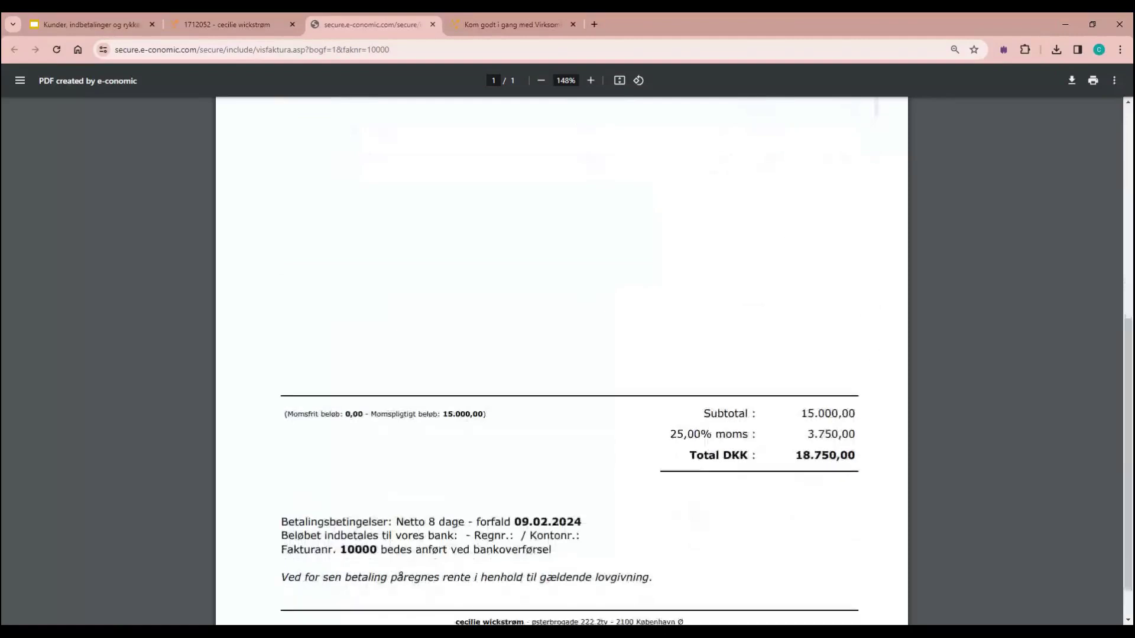
pyautogui.scroll(5, 562, 360)
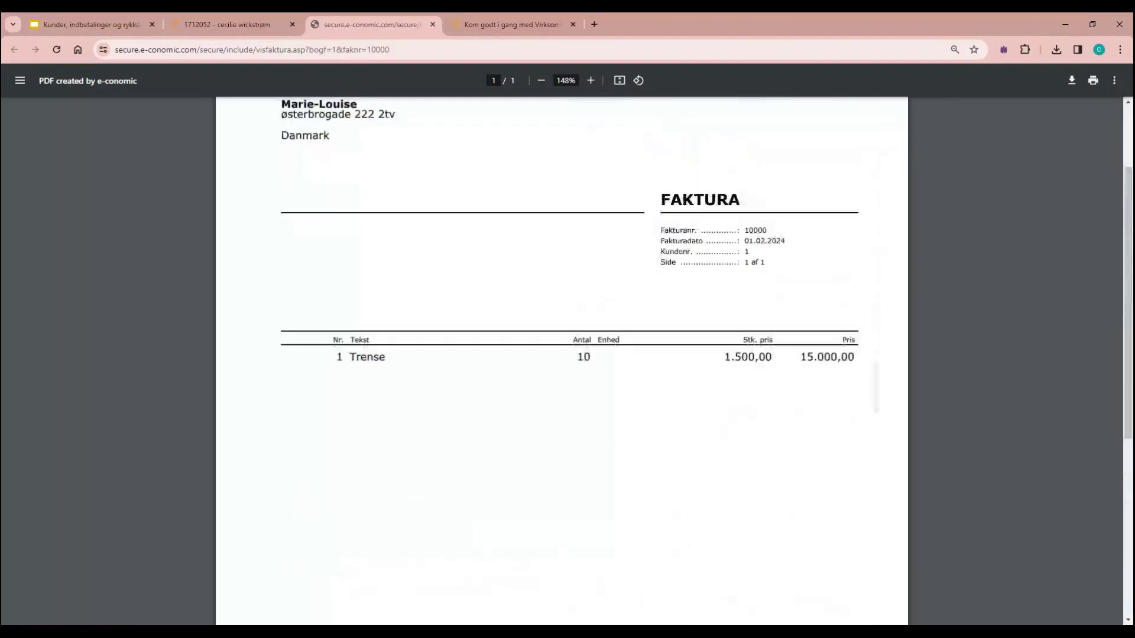
# Step: Return to the Kundekontokort report, enlarge the page and show it in full screen
pyautogui.click(270, 27)
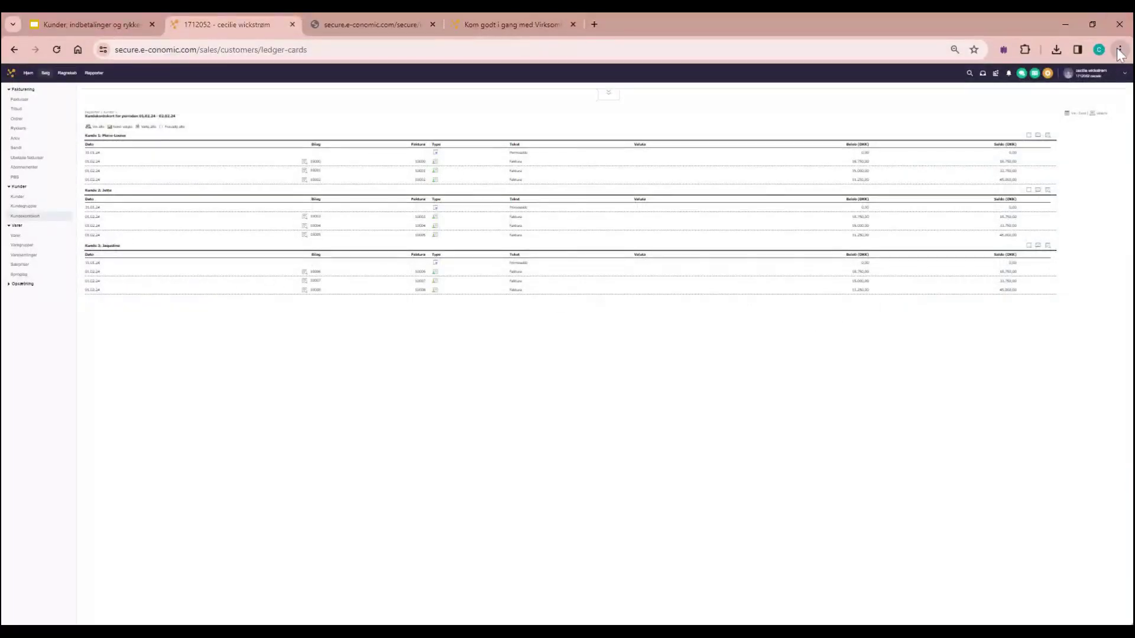
pyautogui.hotkey('ctrl', '+')
pyautogui.hotkey('ctrl', '+')
pyautogui.hotkey('ctrl', '+')
pyautogui.hotkey('ctrl', '+')
pyautogui.hotkey('ctrl', '+')
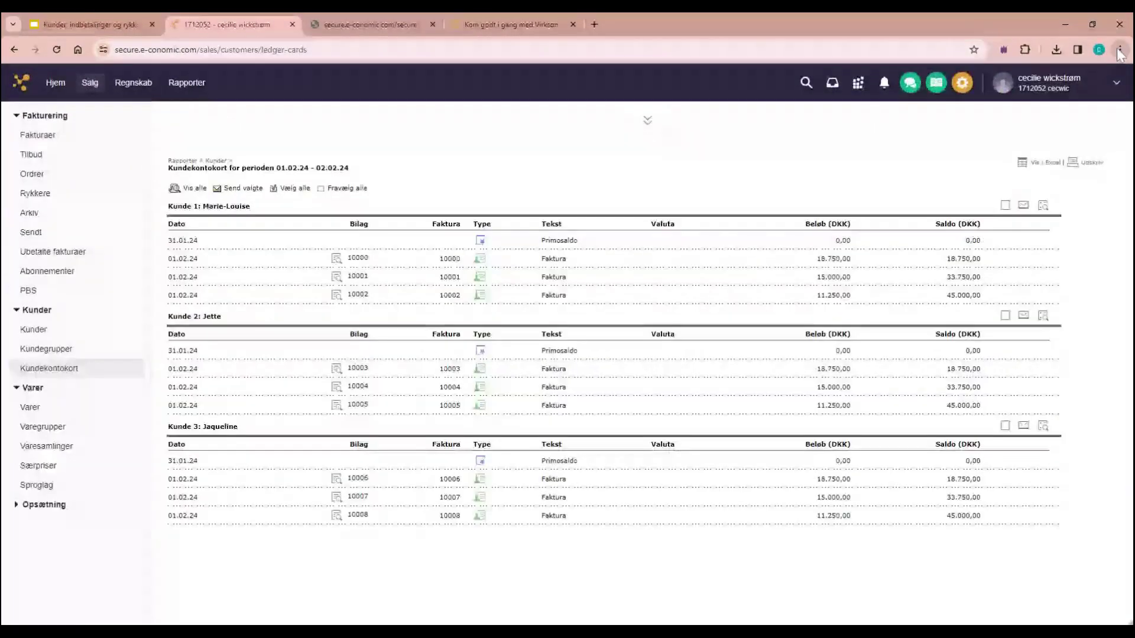
pyautogui.hotkey('ctrl', '+')
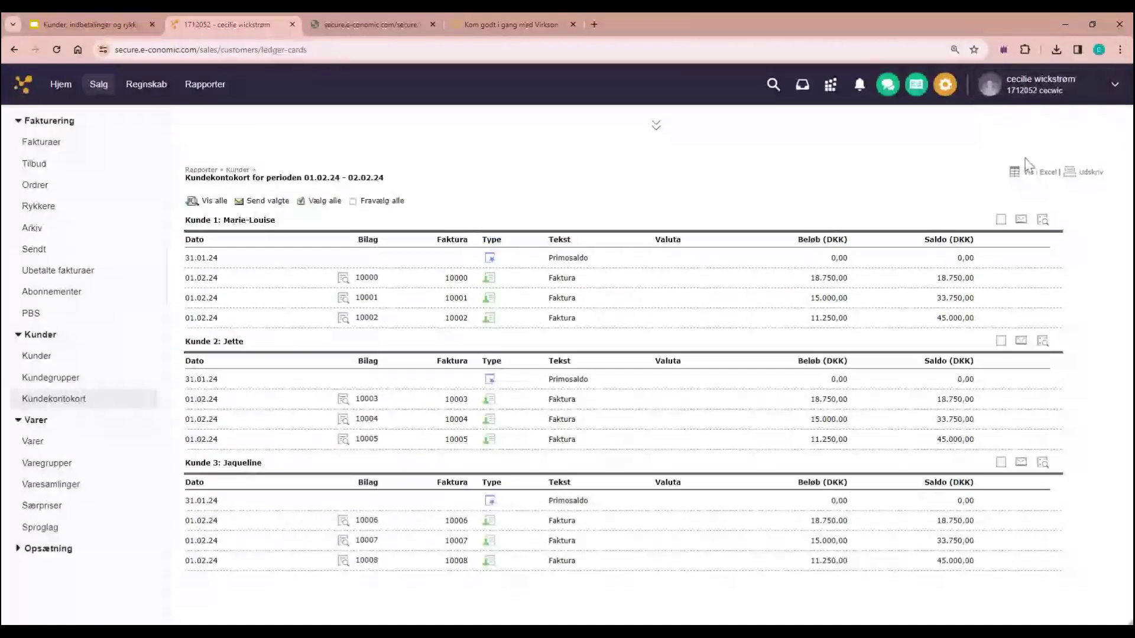
pyautogui.press('F11')
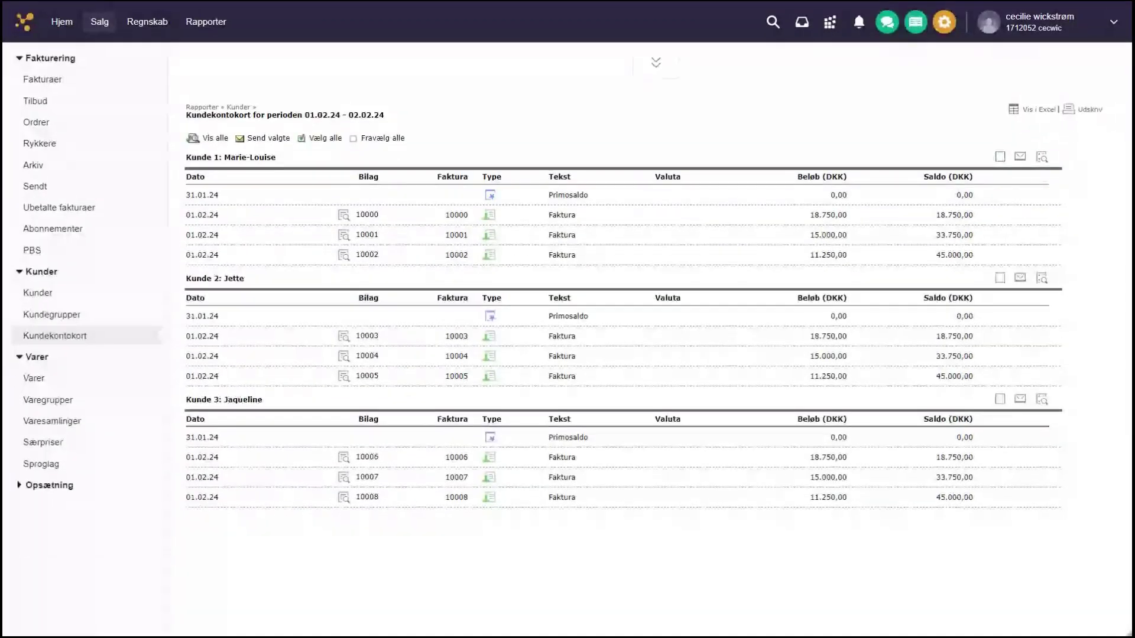
# Step: Regenerate the Kundekontokort report with Medtag kladdeposteringer enabled
pyautogui.click(1020, 162)
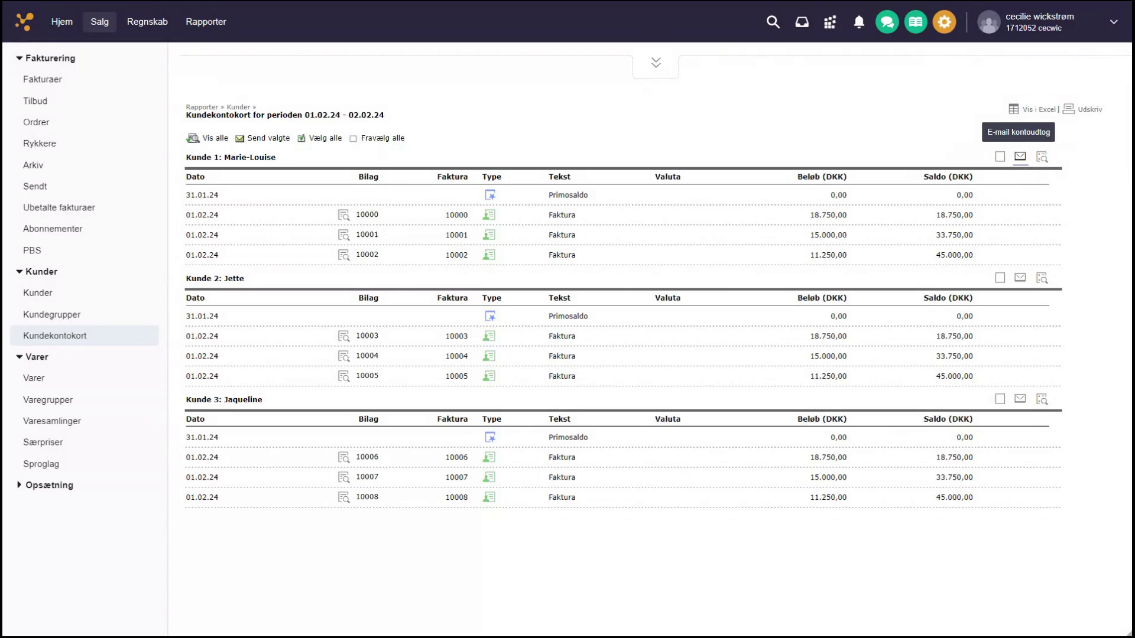
pyautogui.click(656, 63)
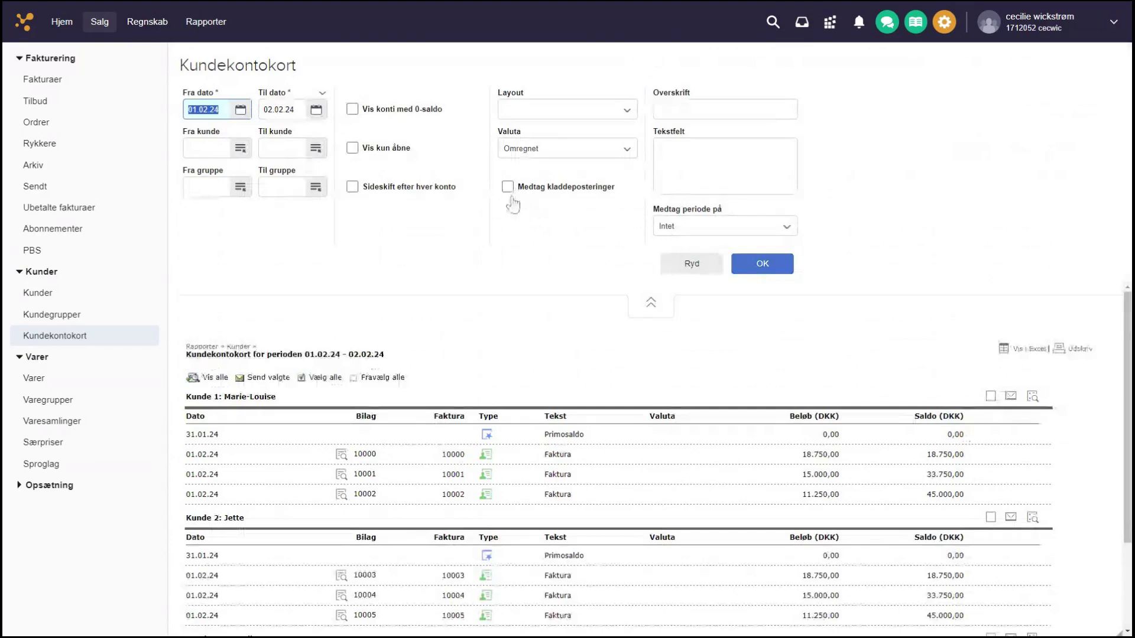
pyautogui.click(508, 188)
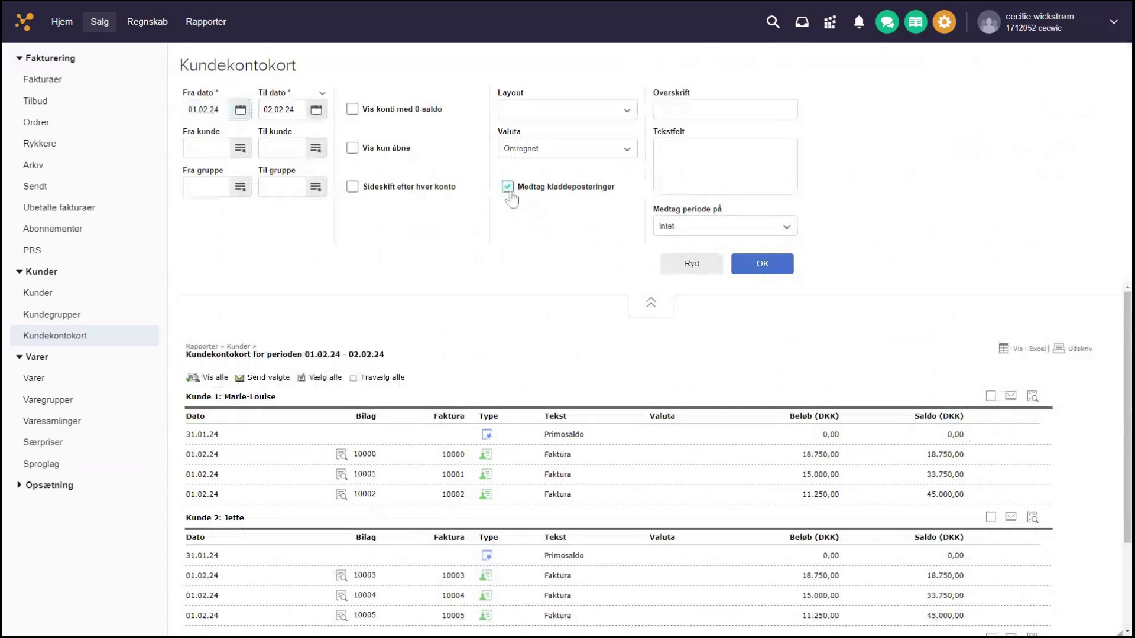
pyautogui.click(749, 268)
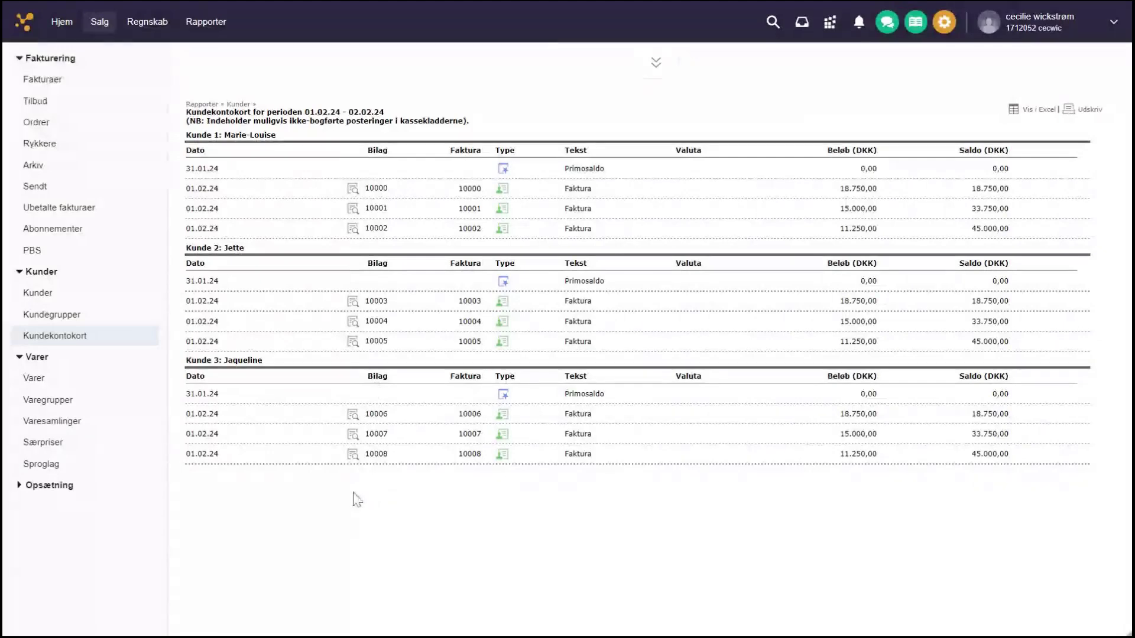
# Step: Generate the Debitorsaldoliste report as of 02.02.24 and examine its 0-15 dage column
pyautogui.click(198, 25)
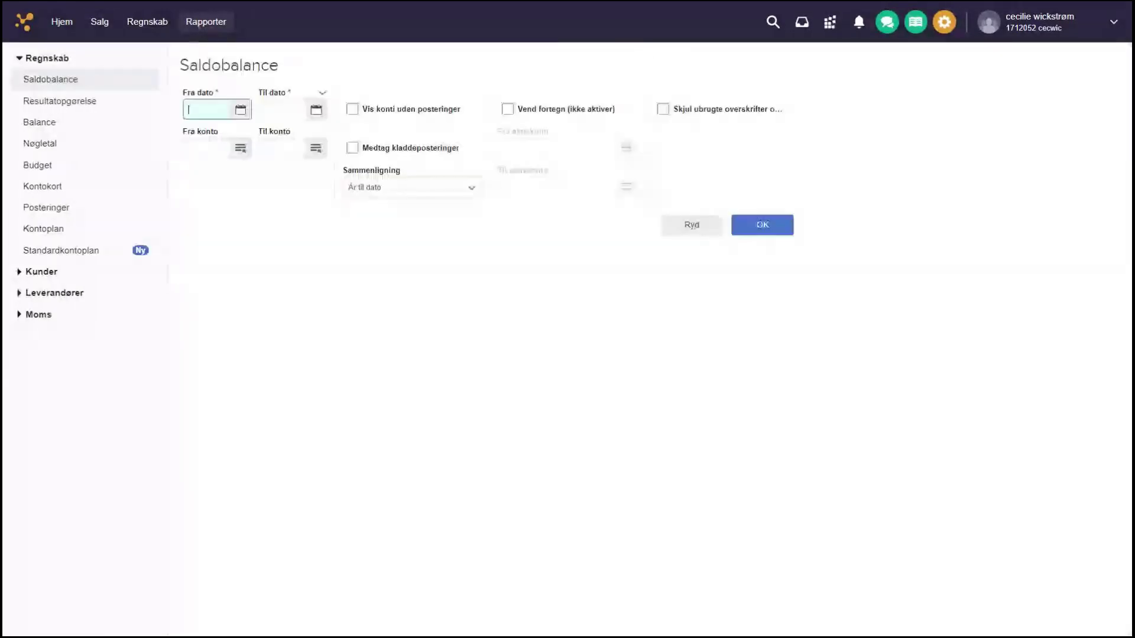
pyautogui.click(54, 277)
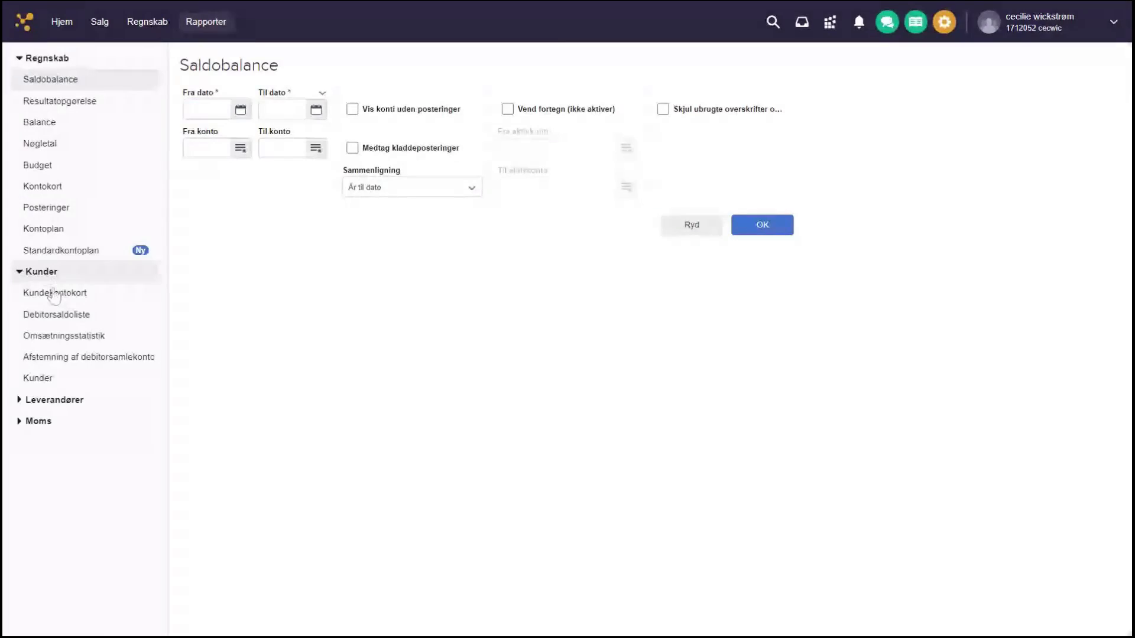
pyautogui.click(49, 315)
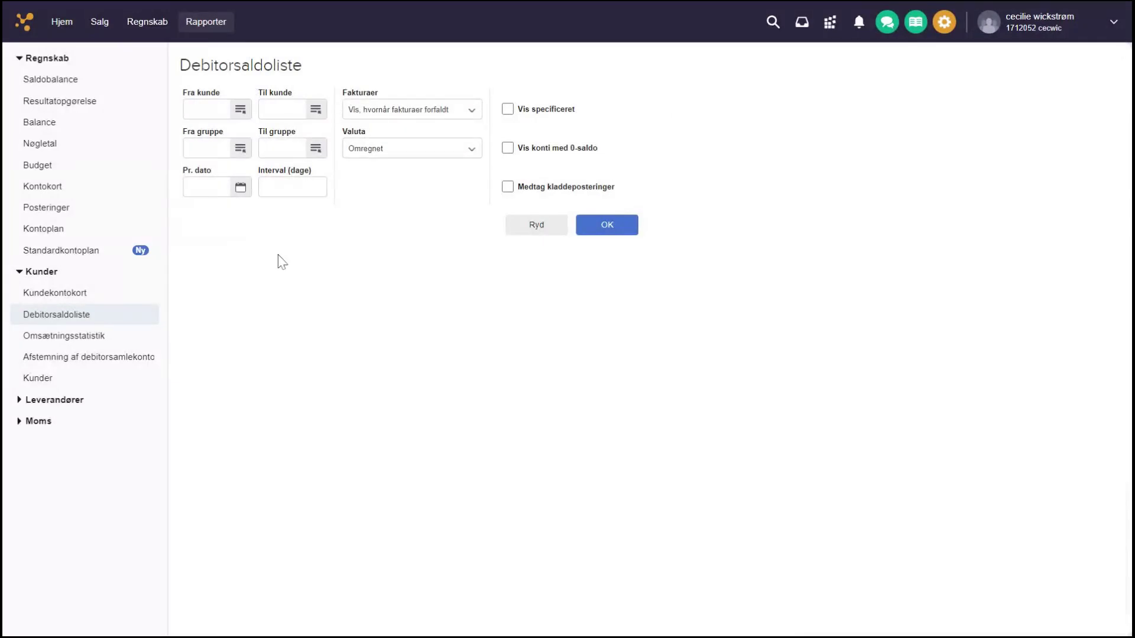
pyautogui.click(207, 187)
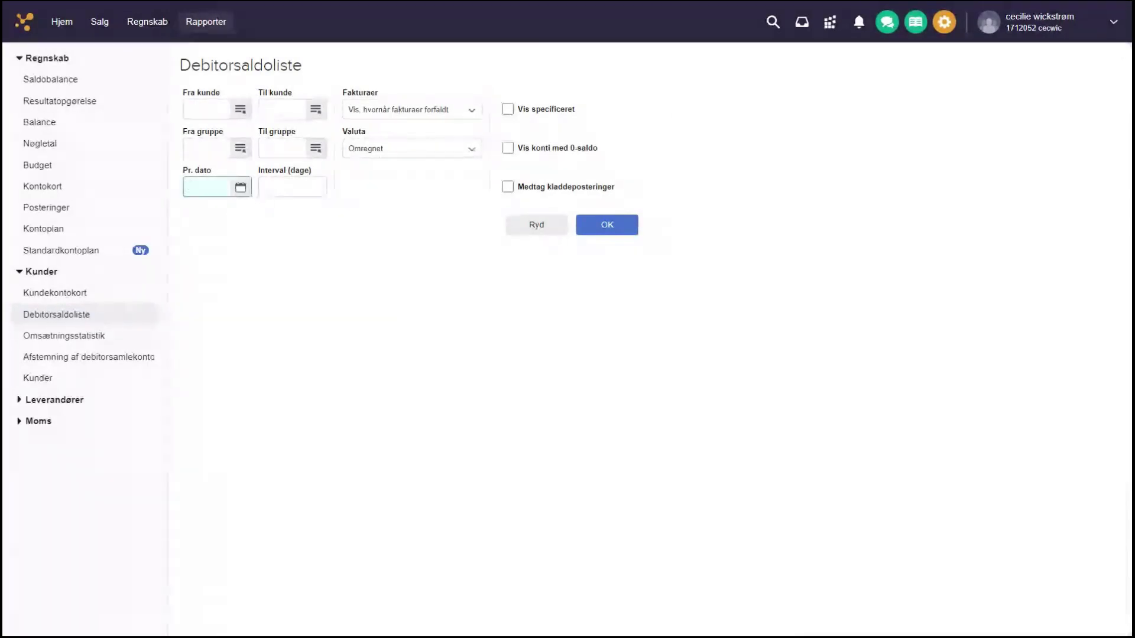
pyautogui.write('020224')
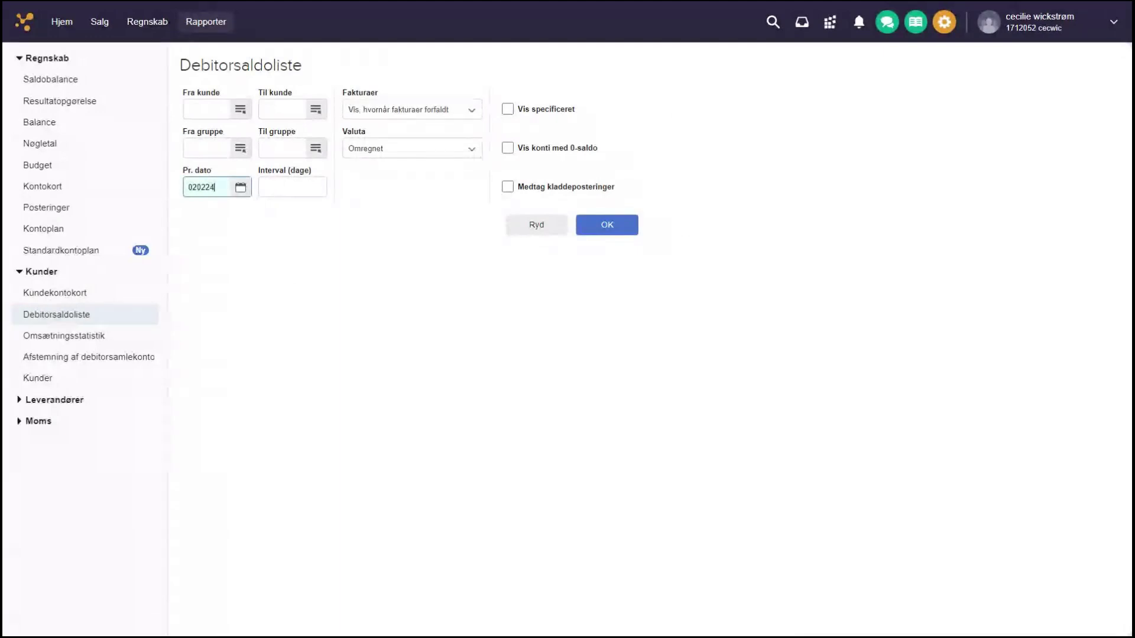
pyautogui.click(598, 229)
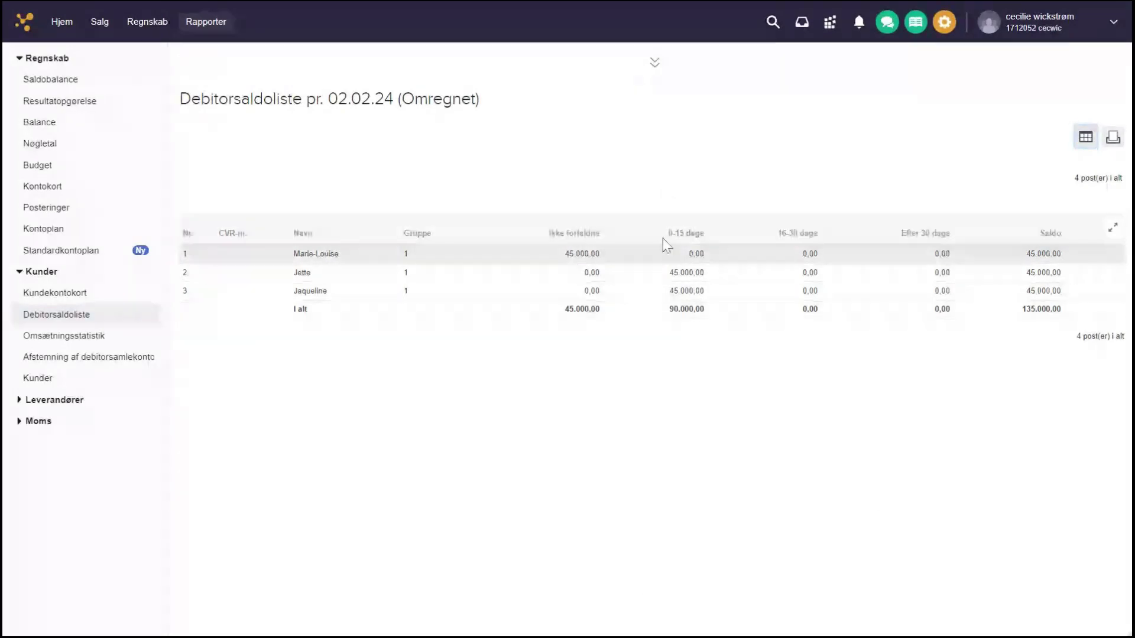
pyautogui.moveTo(663, 234)
pyautogui.mouseDown()
pyautogui.moveTo(695, 234)
pyautogui.moveTo(712, 208)
pyautogui.mouseUp()
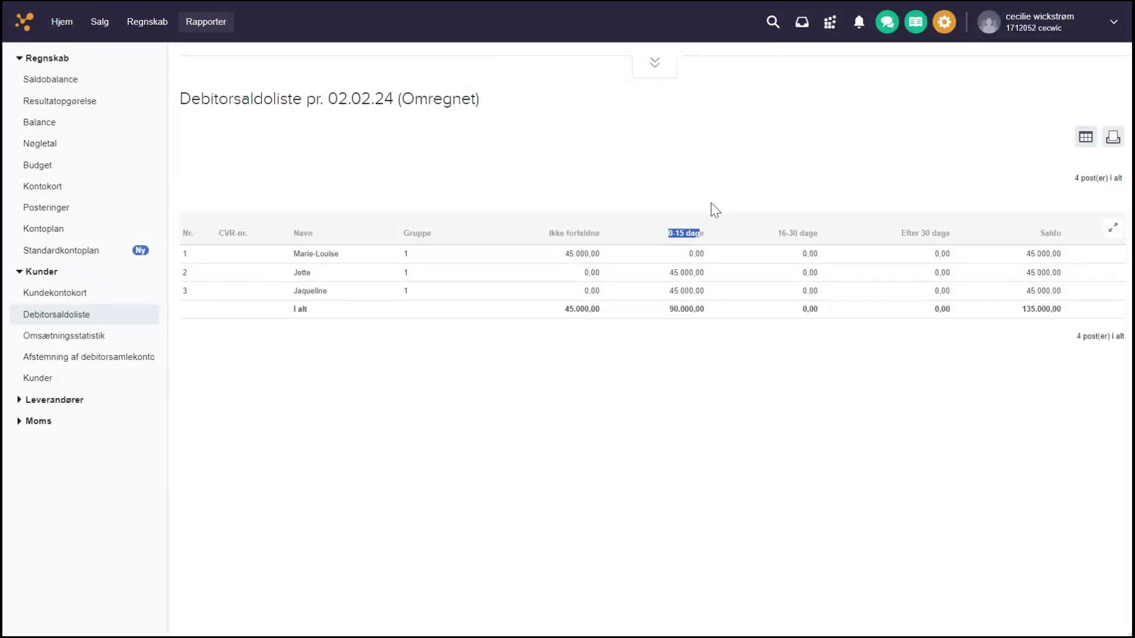
pyautogui.click(712, 199)
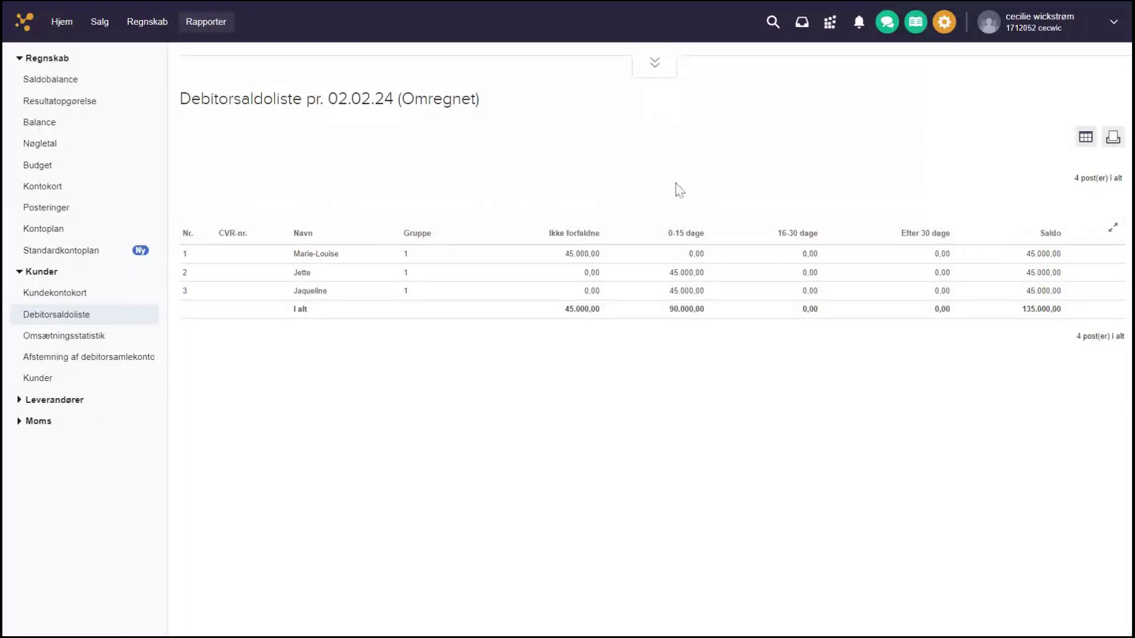
# Step: Regenerate the Debitorsaldoliste with an interval of 2 days and review the 0-2 dage column and the overdue and balance totals
pyautogui.click(655, 65)
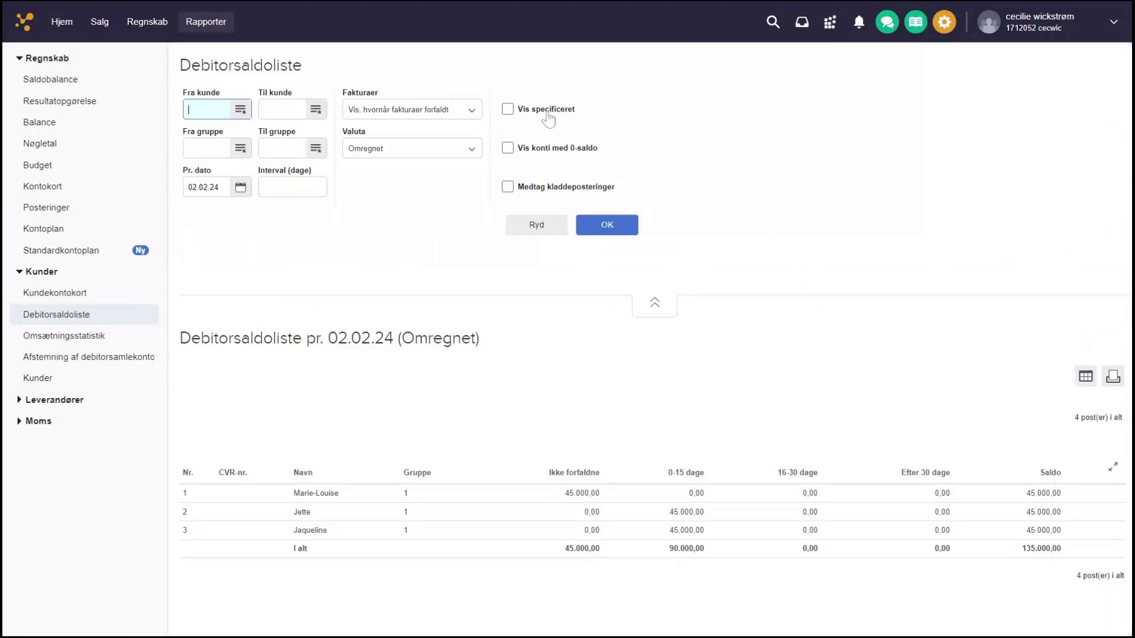
pyautogui.click(292, 187)
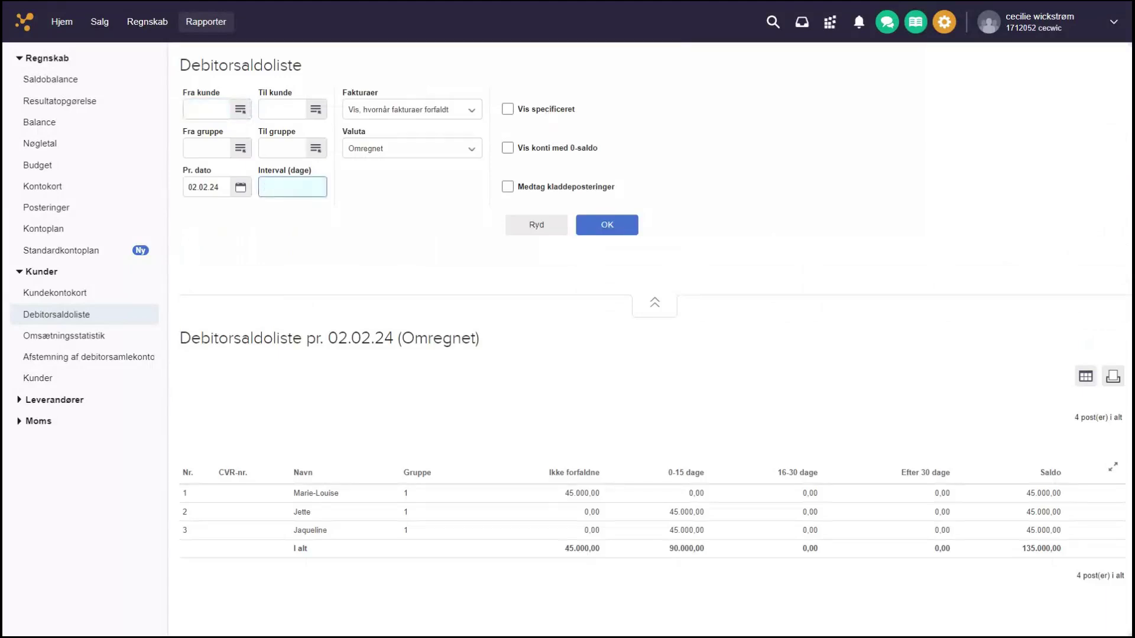
pyautogui.write('2')
pyautogui.click(585, 226)
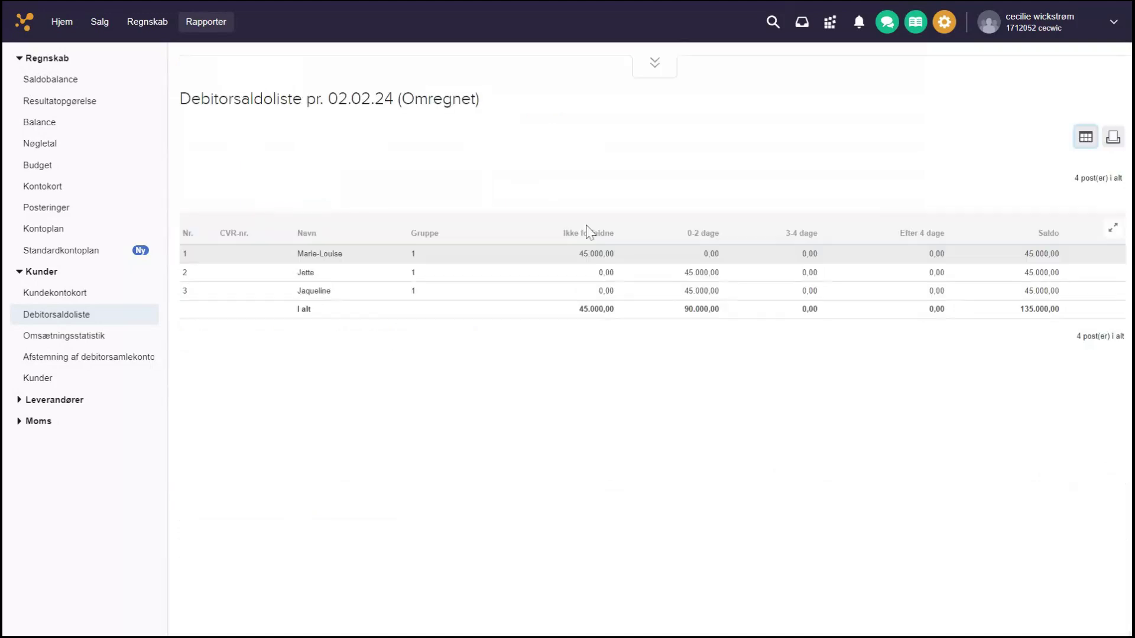
pyautogui.moveTo(687, 234); pyautogui.dragTo(716, 233)
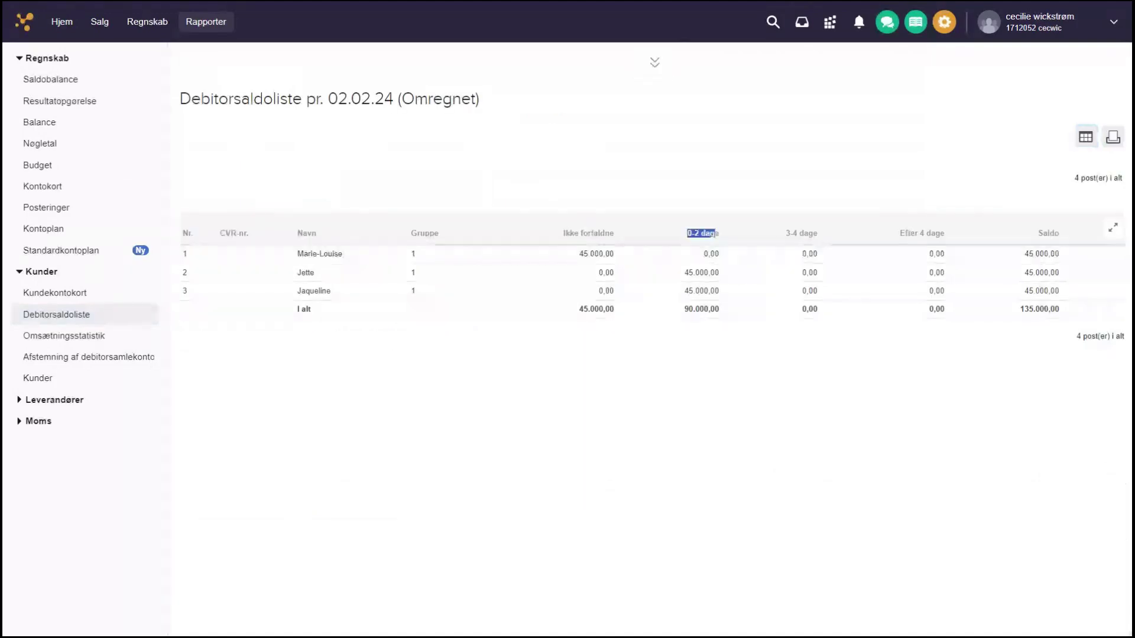
pyautogui.click(742, 203)
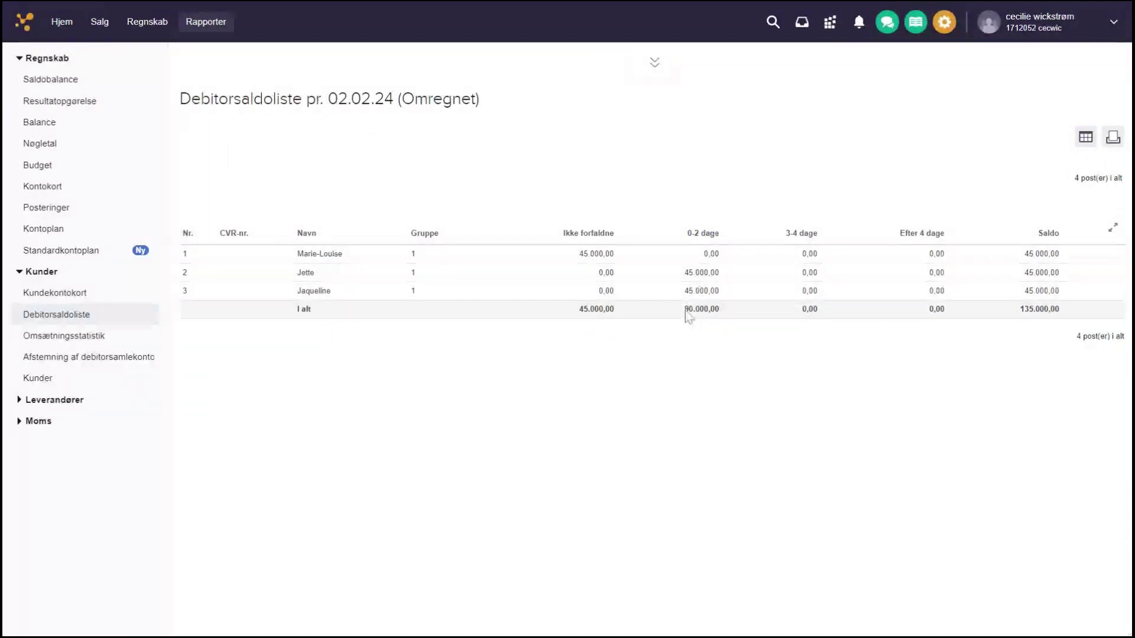
pyautogui.moveTo(685, 310); pyautogui.dragTo(729, 314)
pyautogui.moveTo(1018, 310); pyautogui.dragTo(1060, 310)
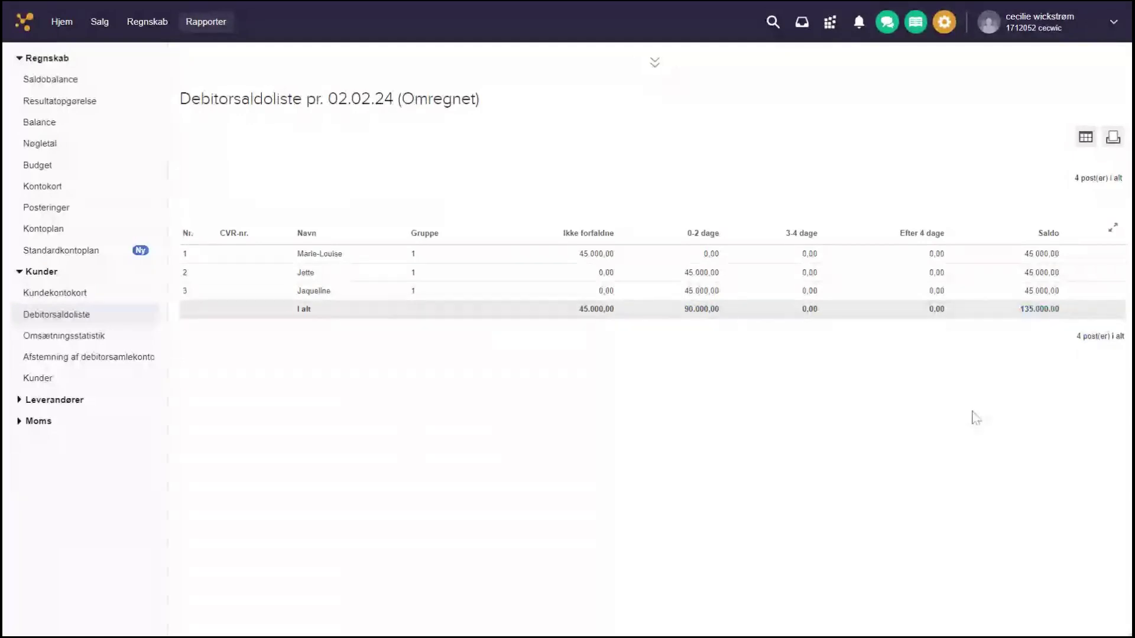
pyautogui.click(975, 418)
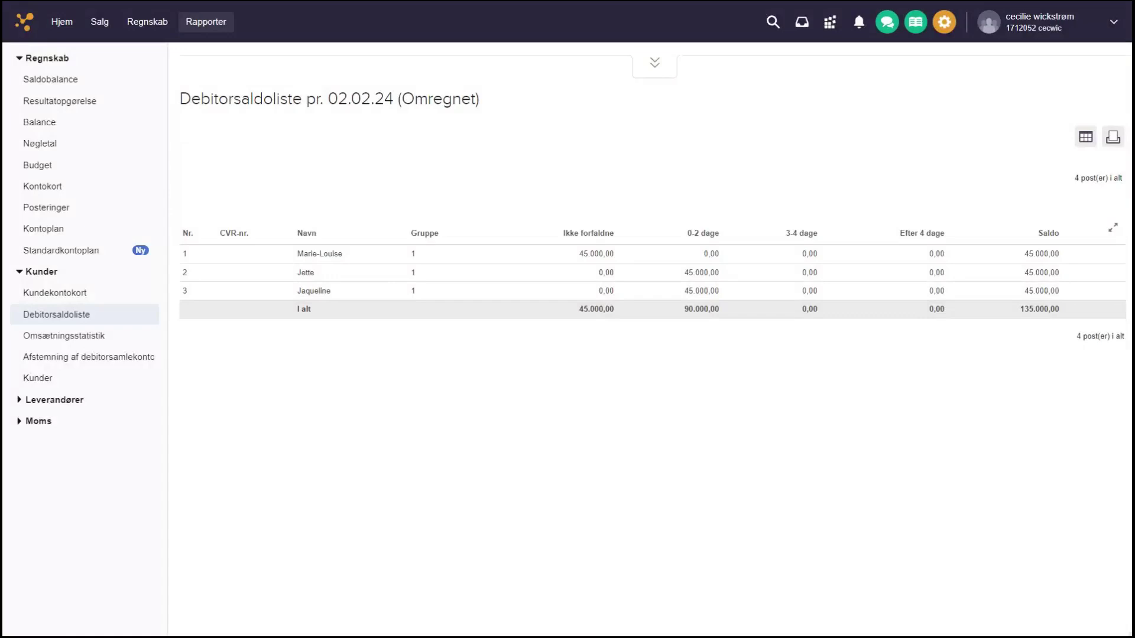
# Step: Regenerate the Debitorsaldoliste with Vis specificeret enabled and show all entries on one page to review each customer's invoices
pyautogui.click(657, 66)
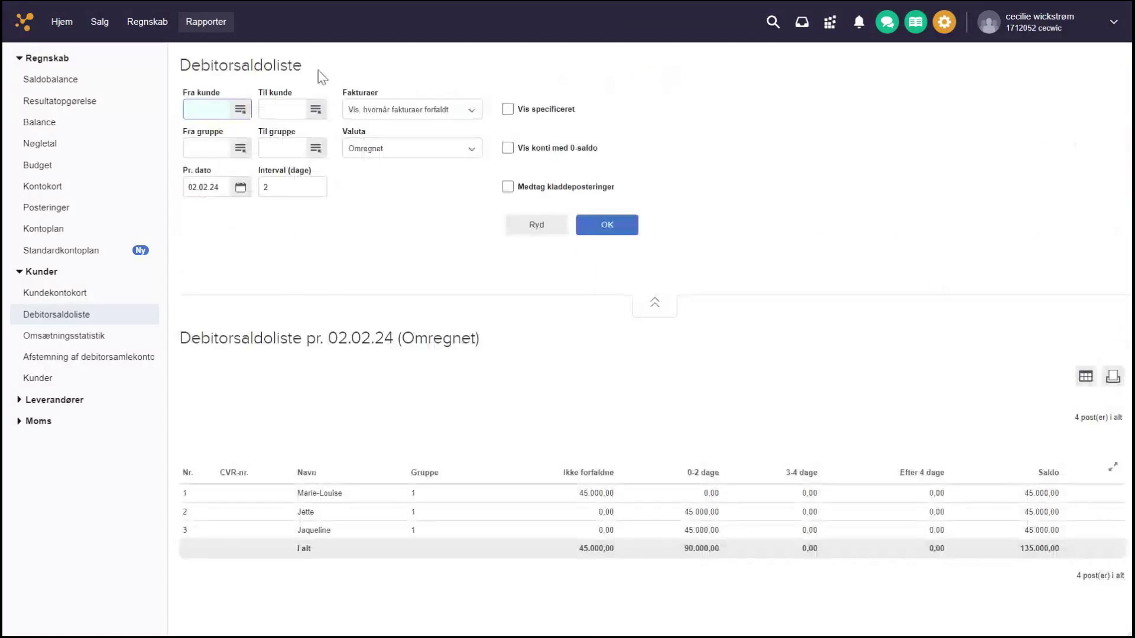
pyautogui.click(507, 110)
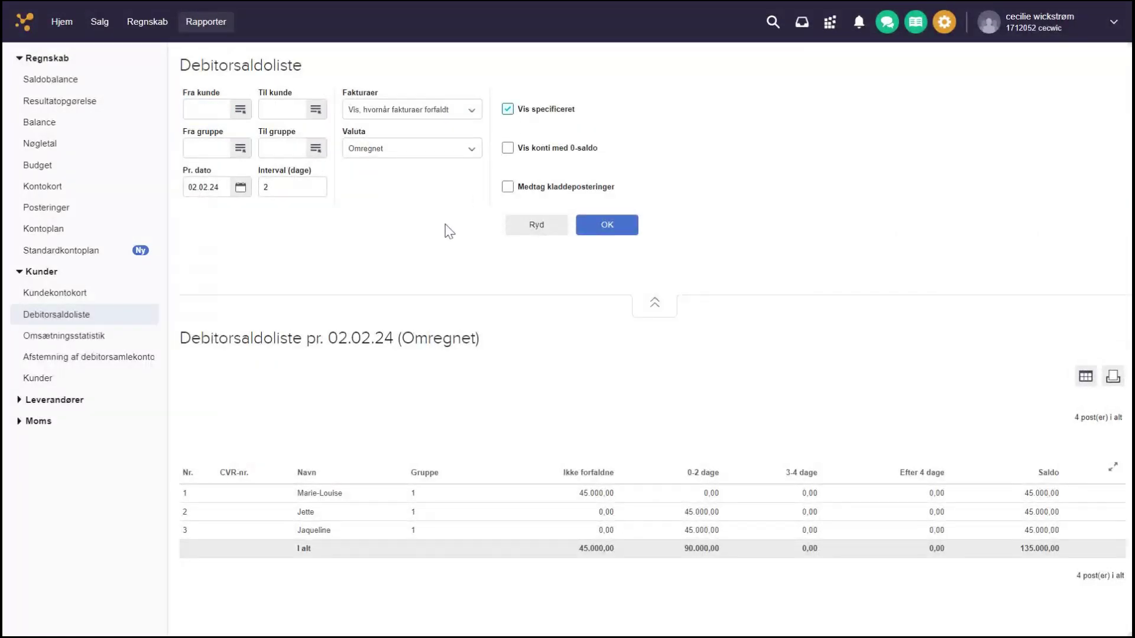
pyautogui.click(593, 232)
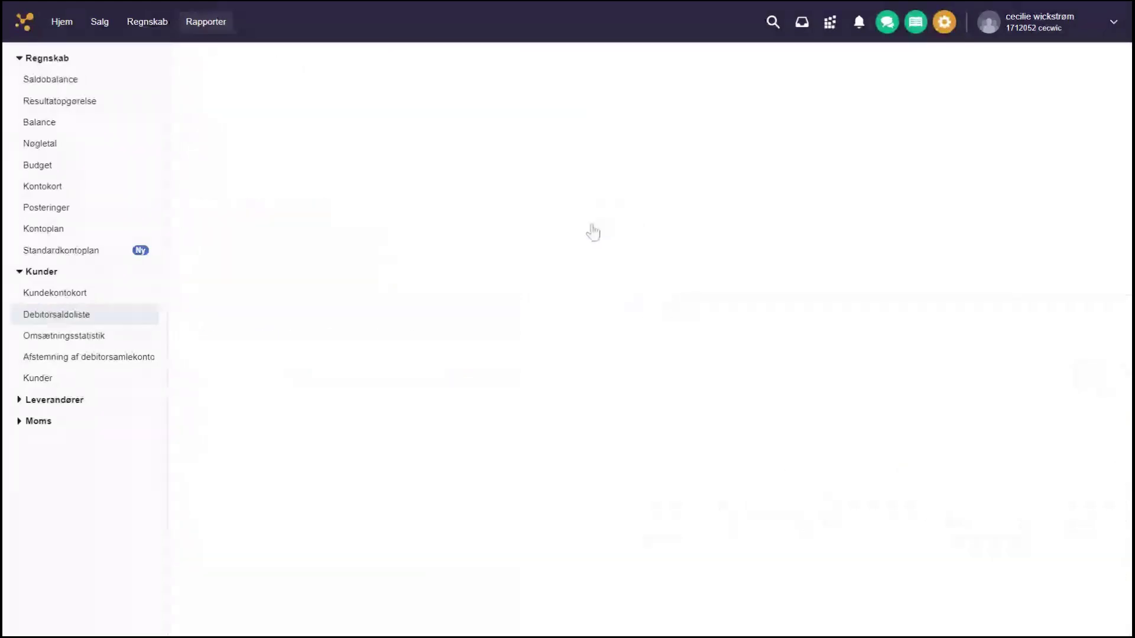
pyautogui.click(284, 502)
pyautogui.click(276, 553)
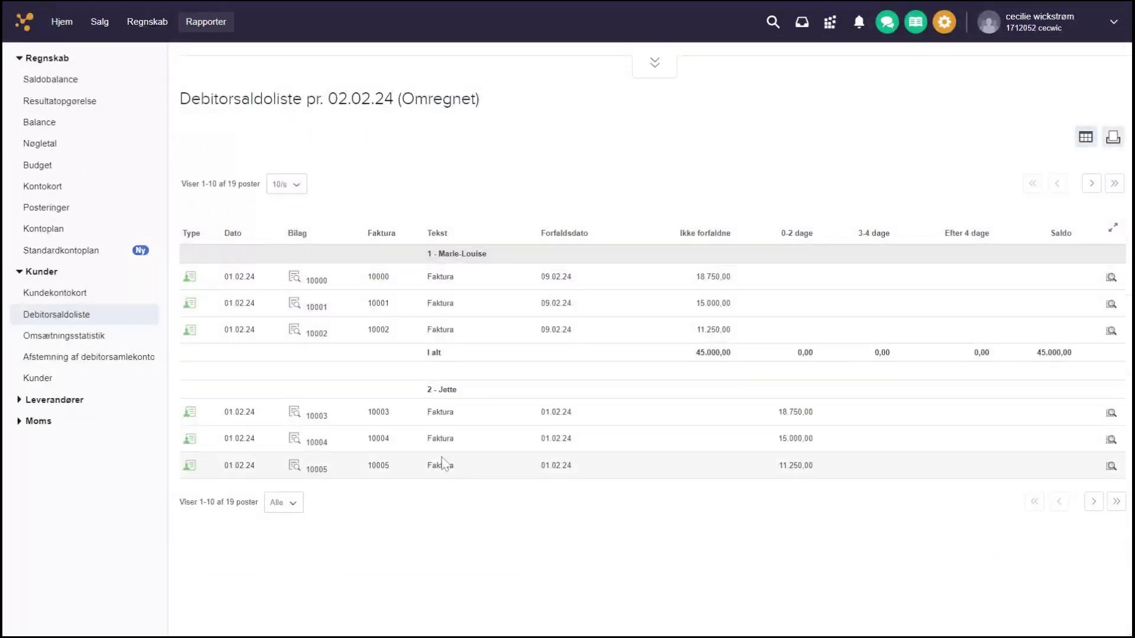
pyautogui.scroll(-2, 467, 496)
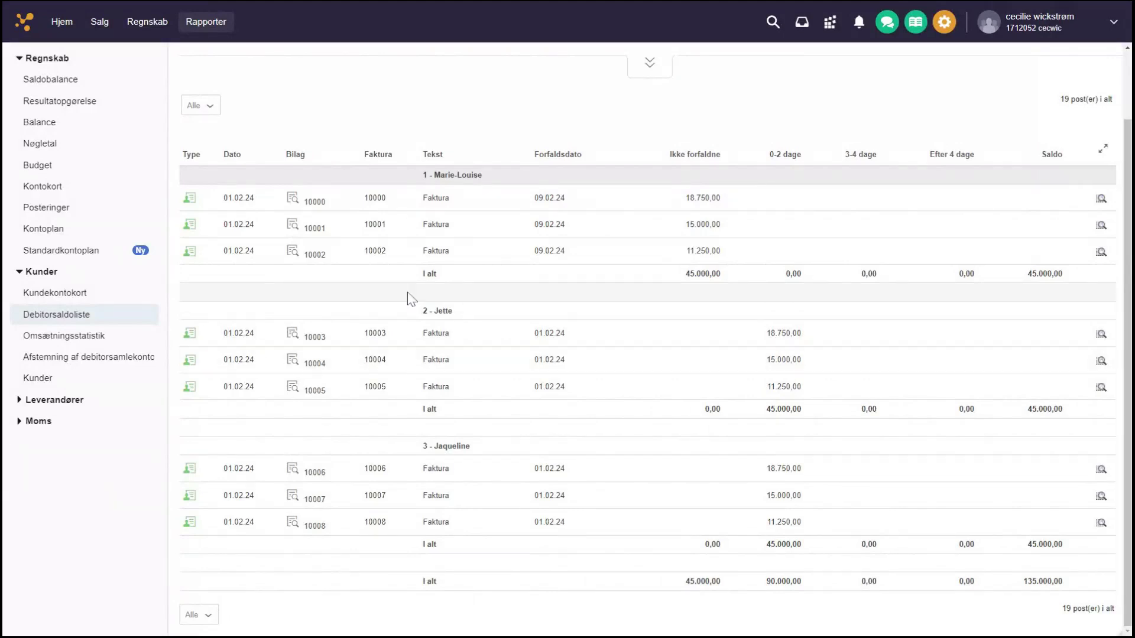
# Step: Check the unpaid sales invoices on the home overview, and open the Indbetalinger kassekladde setup to inspect Beholdningskonto 1
pyautogui.click(62, 23)
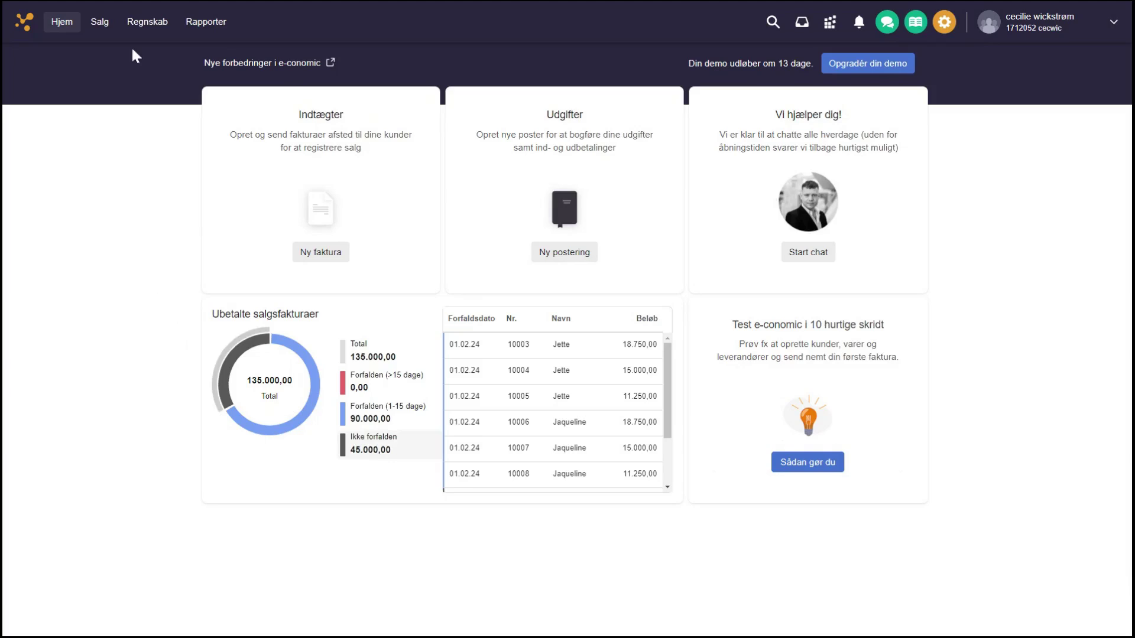
pyautogui.click(139, 23)
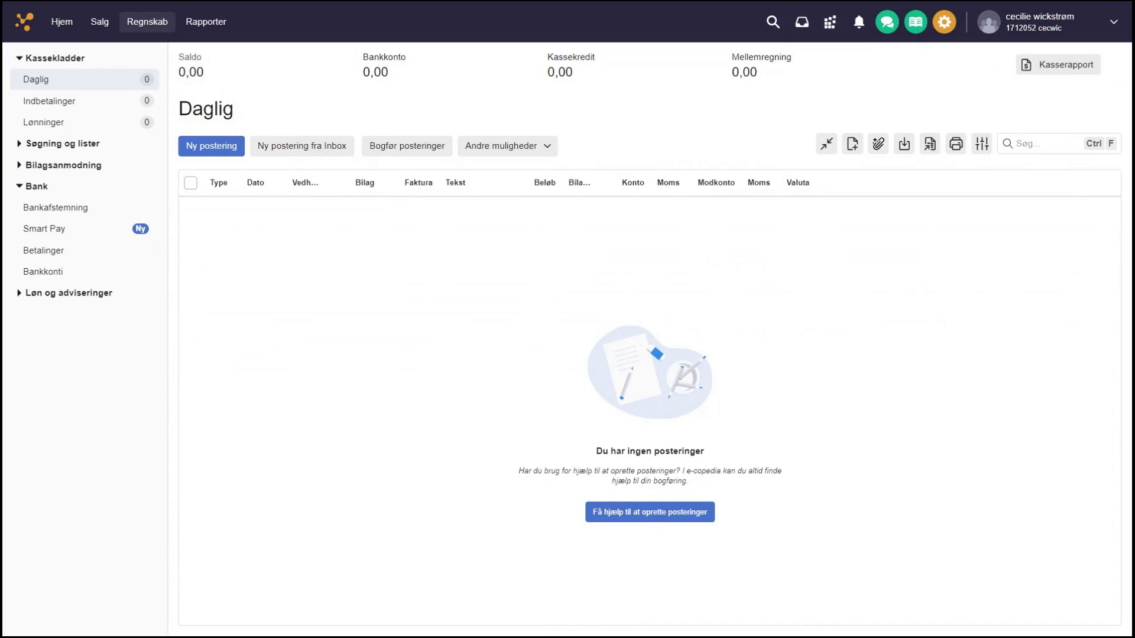
pyautogui.click(80, 105)
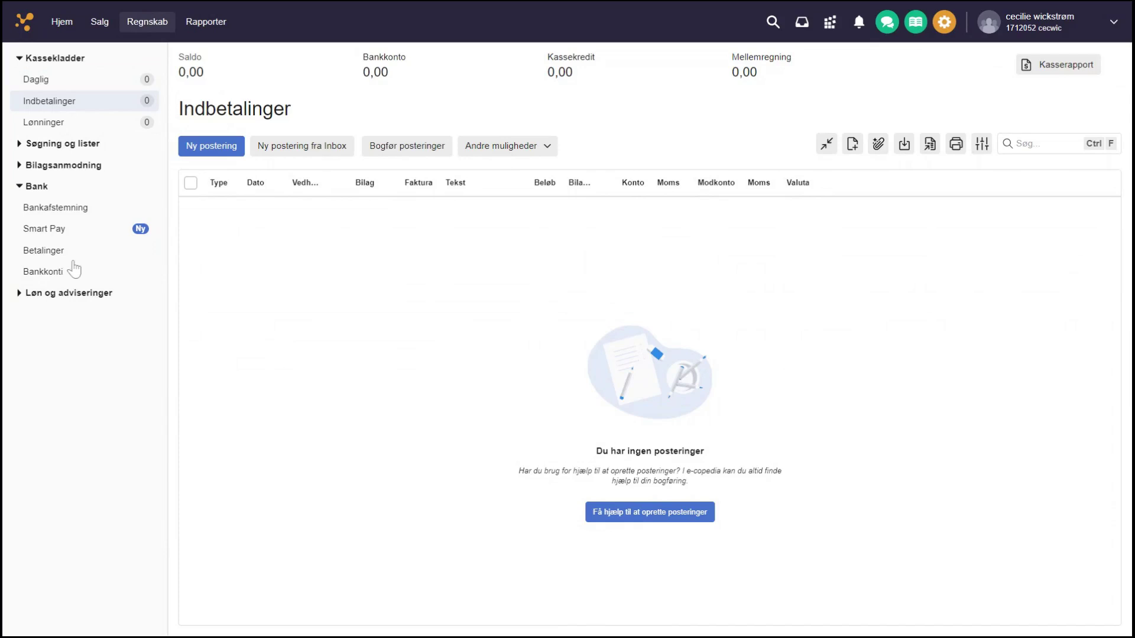
pyautogui.click(547, 149)
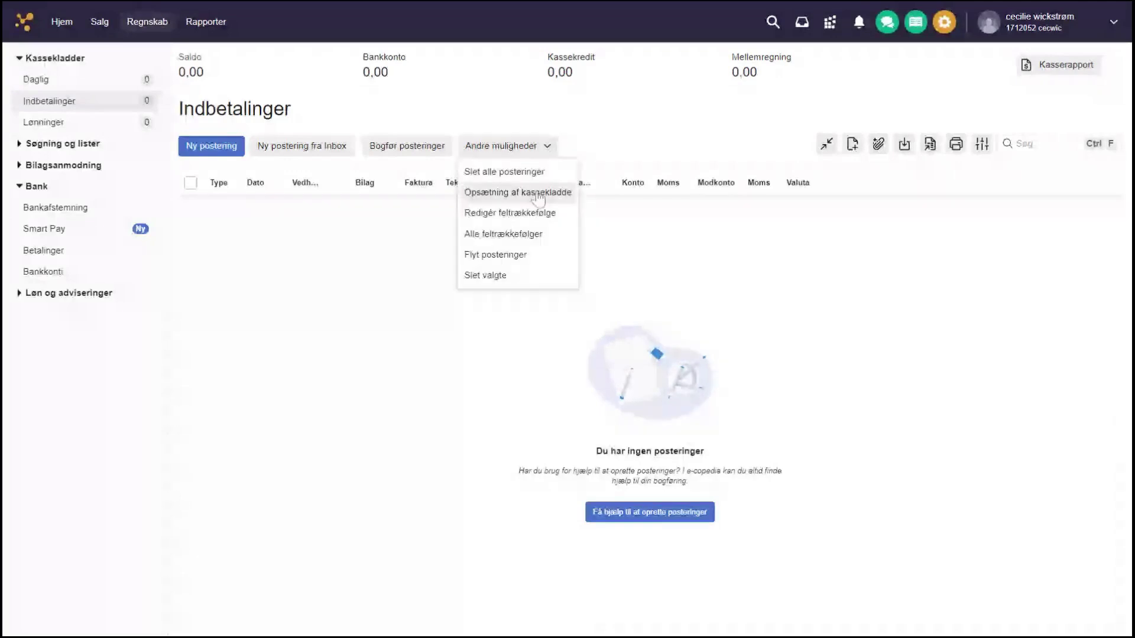
pyautogui.click(538, 198)
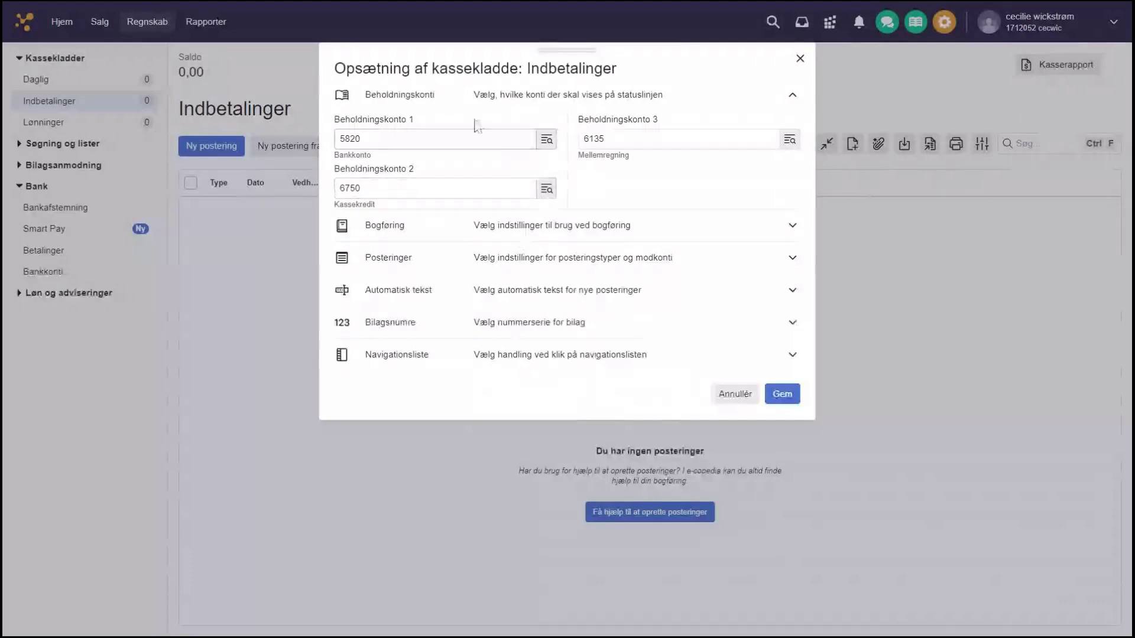
pyautogui.press('Tab')
pyautogui.press('Tab')
pyautogui.click(414, 136)
pyautogui.click(413, 138)
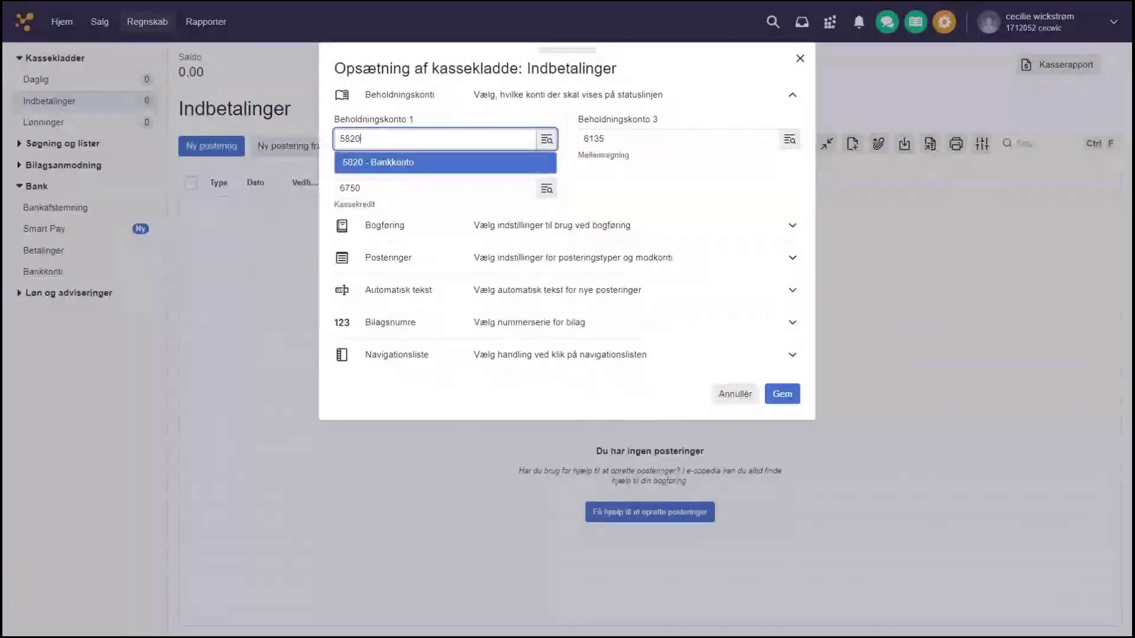
pyautogui.click(418, 115)
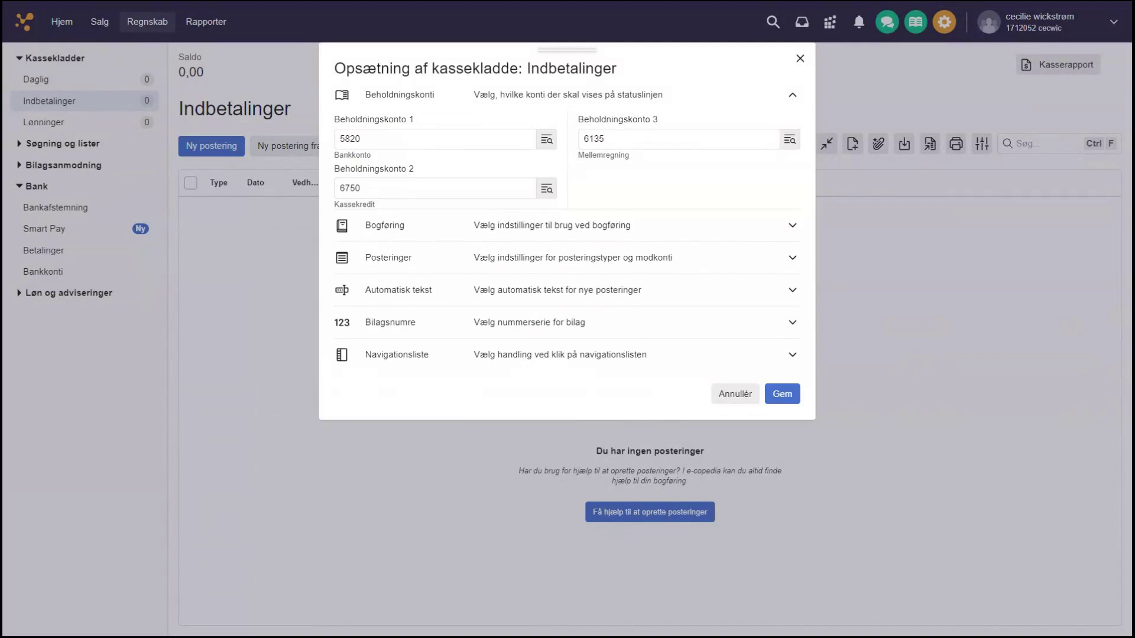
pyautogui.click(360, 138)
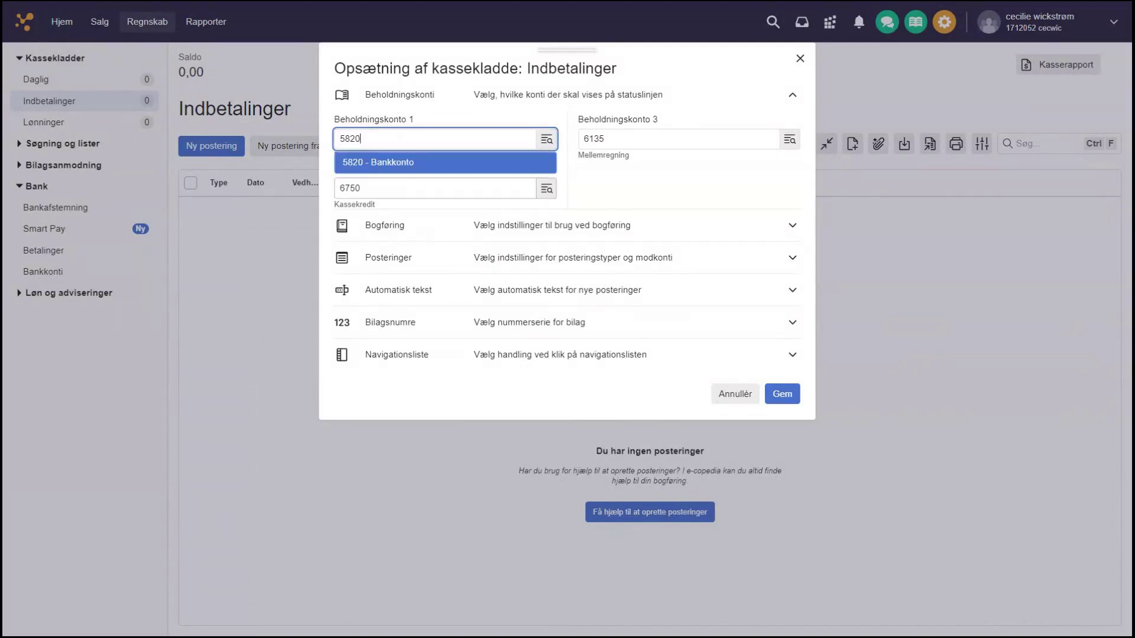
# Step: Set Beholdningskonto 2 of the Indbetalinger kassekladde to 5600 - Debitorer
pyautogui.click(360, 188)
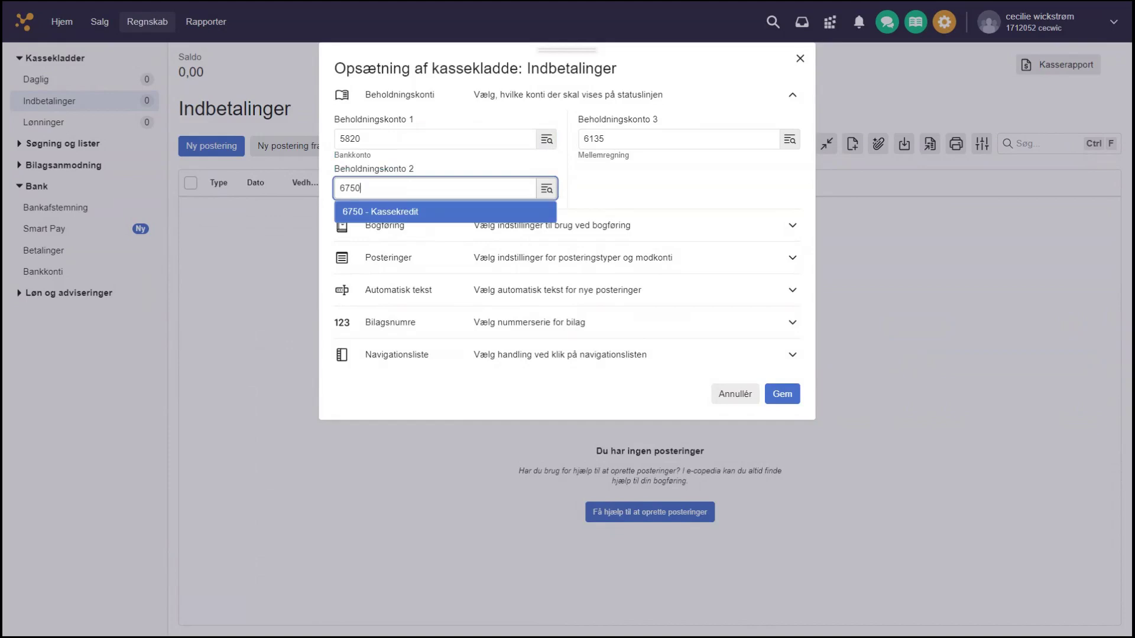
pyautogui.press('BackSpace')
pyautogui.press('BackSpace')
pyautogui.press('BackSpace')
pyautogui.press('BackSpace')
pyautogui.write('5')
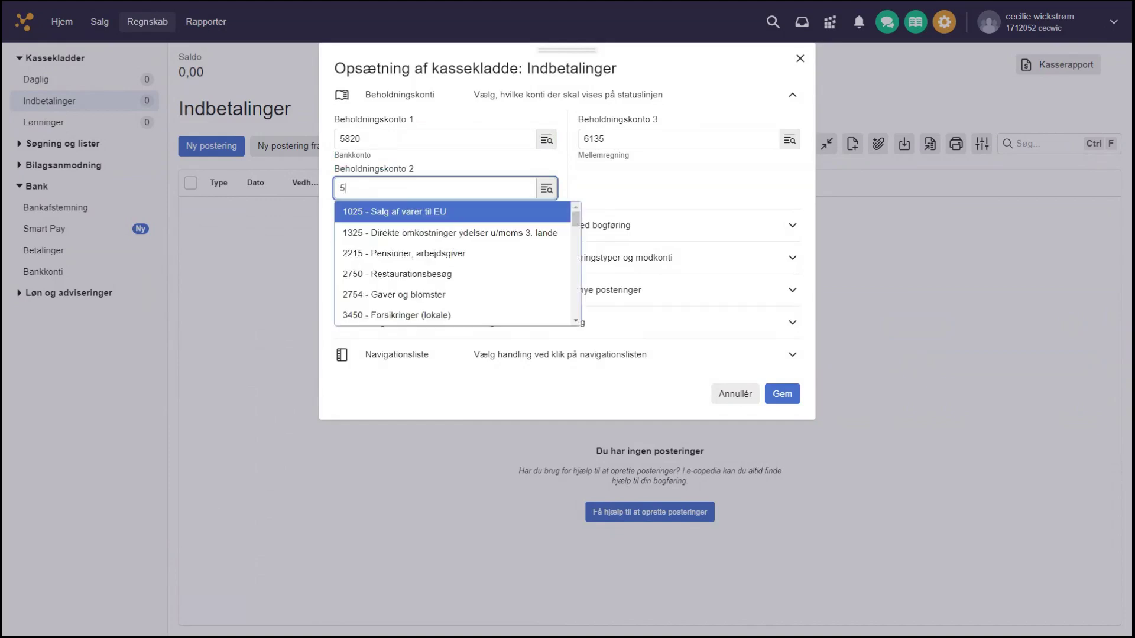
pyautogui.write('600')
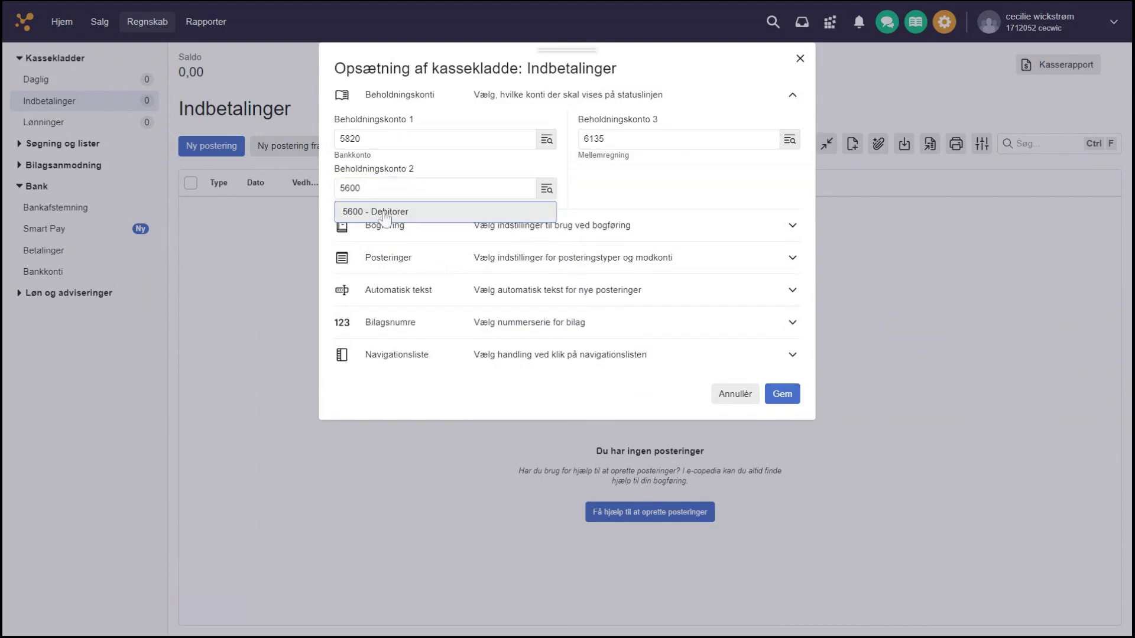
pyautogui.click(385, 212)
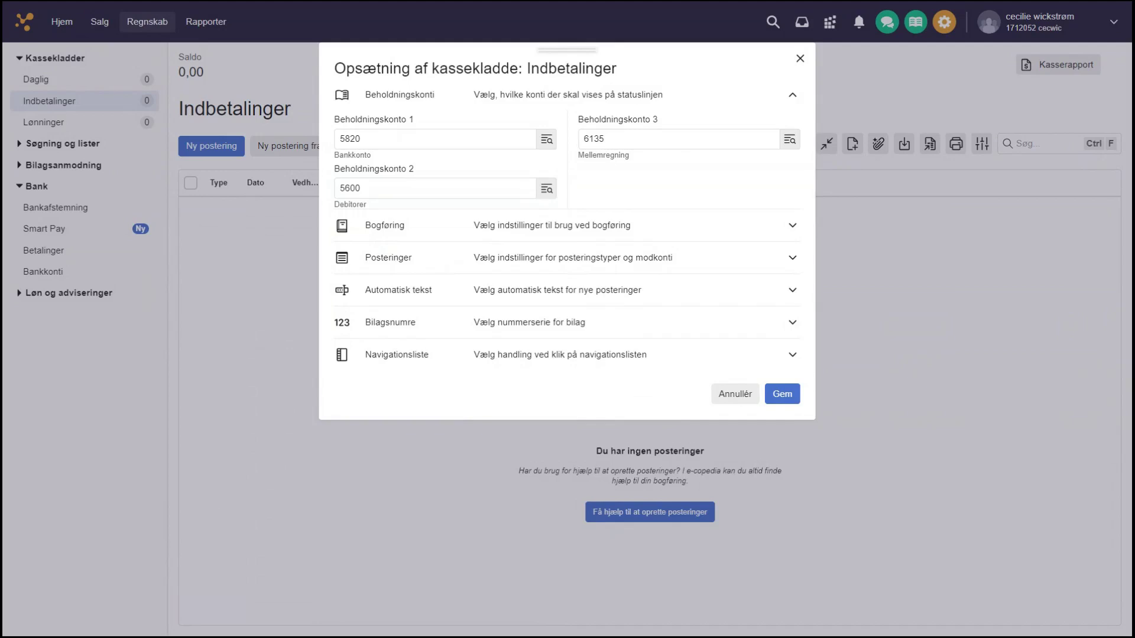
# Step: Clear Beholdningskonto 3 in the Indbetalinger kassekladde setup, leaving the account empty
pyautogui.click(621, 138)
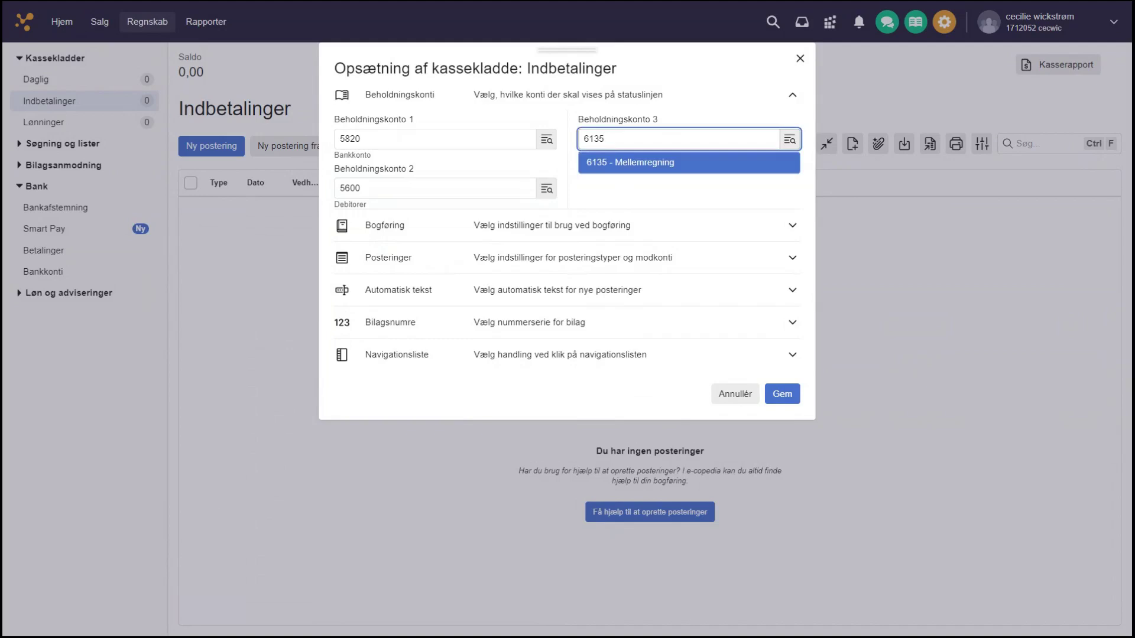
pyautogui.press('BackSpace')
pyautogui.press('BackSpace')
pyautogui.press('BackSpace')
pyautogui.press('BackSpace')
pyautogui.click(631, 173)
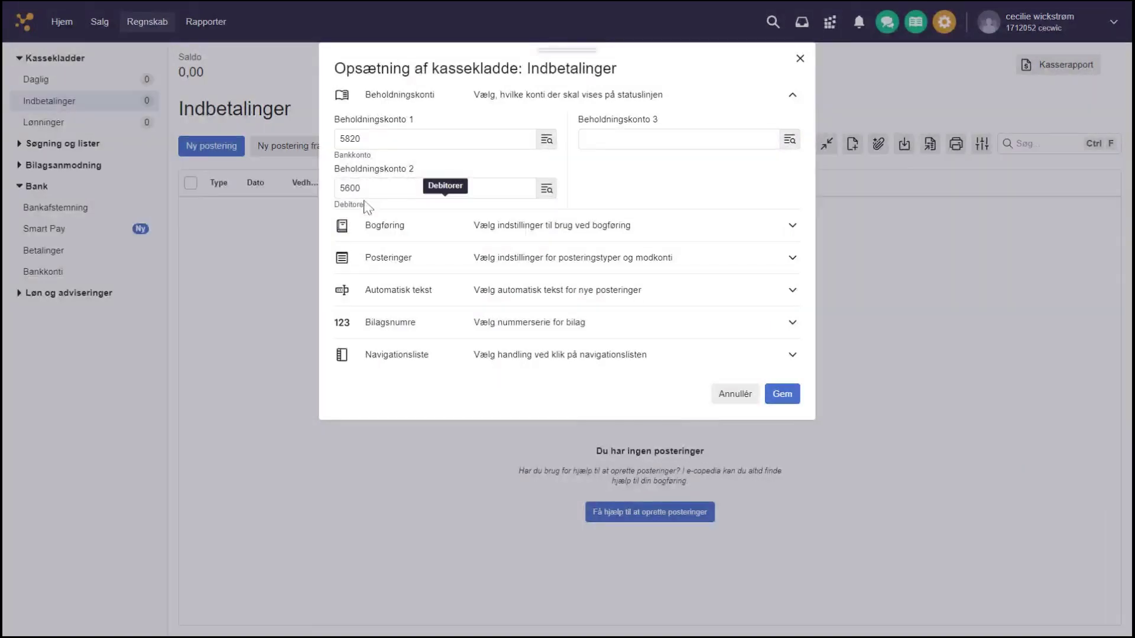
# Step: Restrict the allowed posting types of the Indbetalinger kassekladde to Kundeindbetaling in its Posteringer settings
pyautogui.click(373, 260)
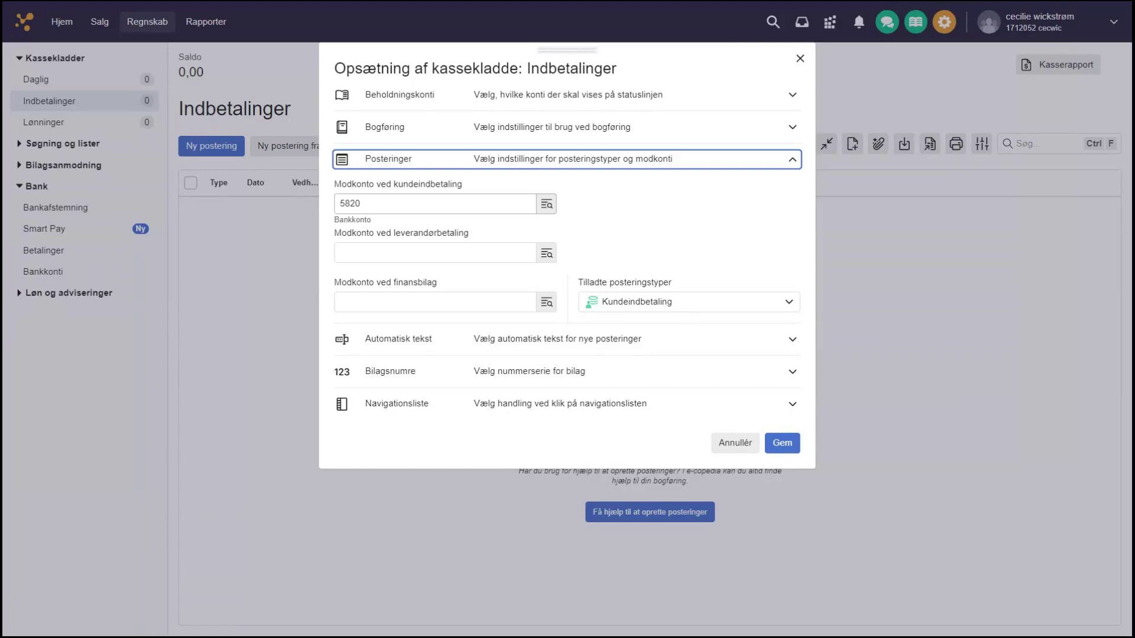
pyautogui.click(662, 239)
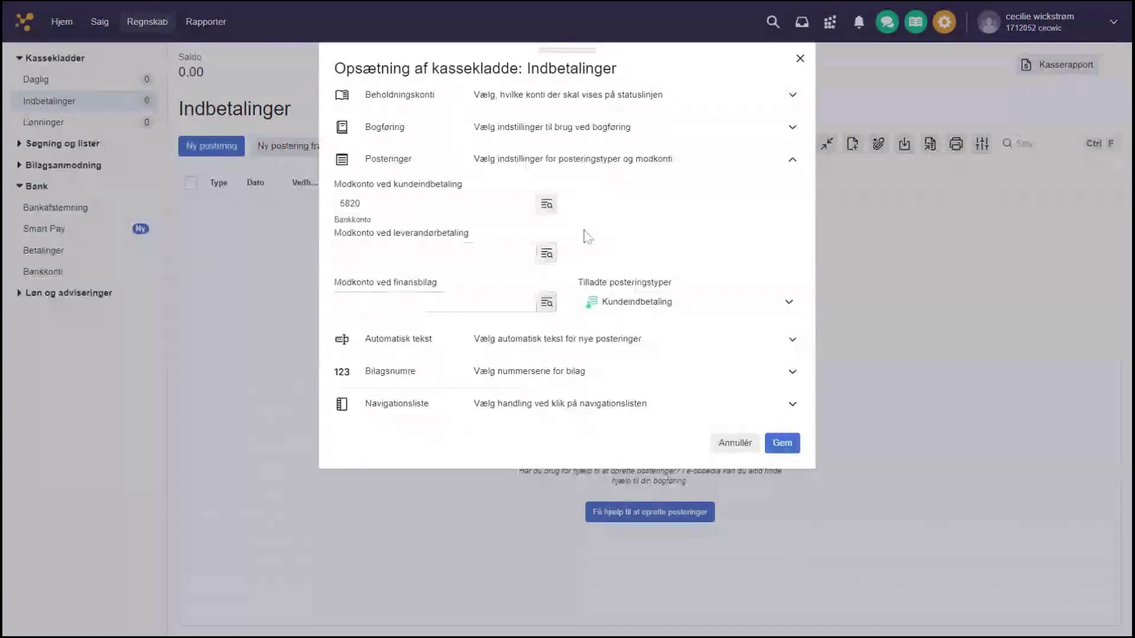
pyautogui.click(649, 306)
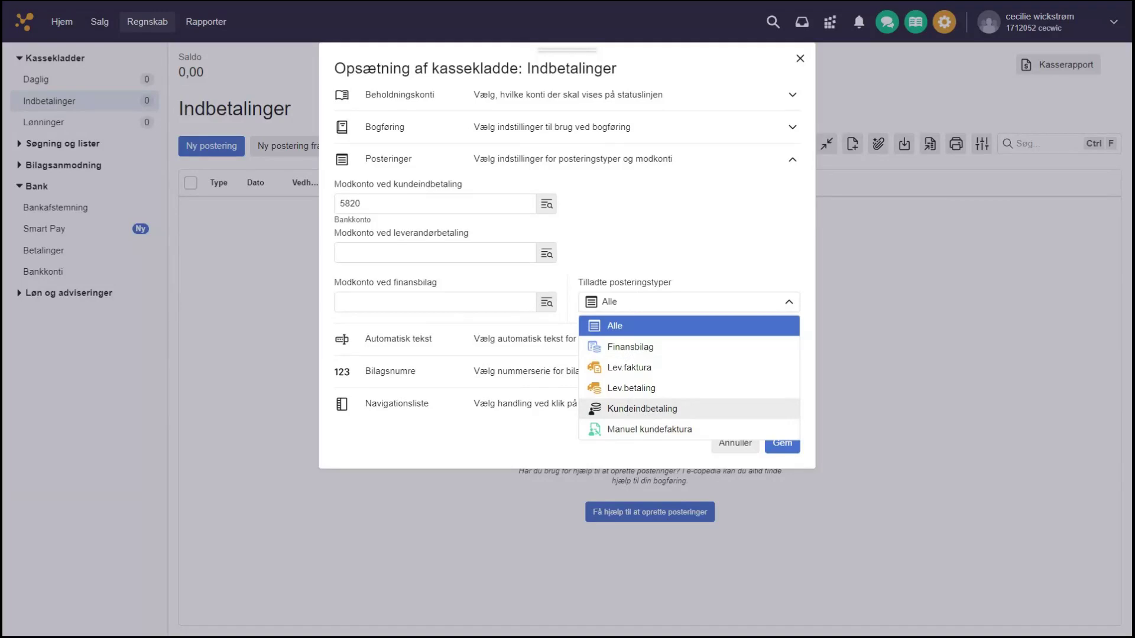
pyautogui.click(642, 408)
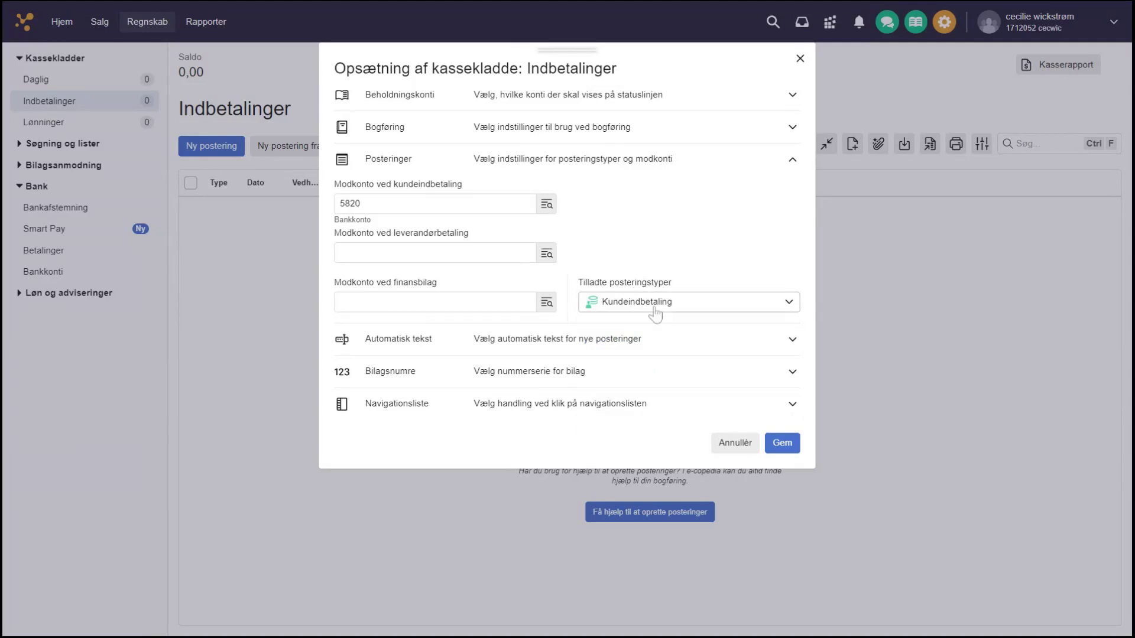
# Step: Insert a second Fakturanr. dynamic field into the automatic text for customer payments
pyautogui.click(512, 343)
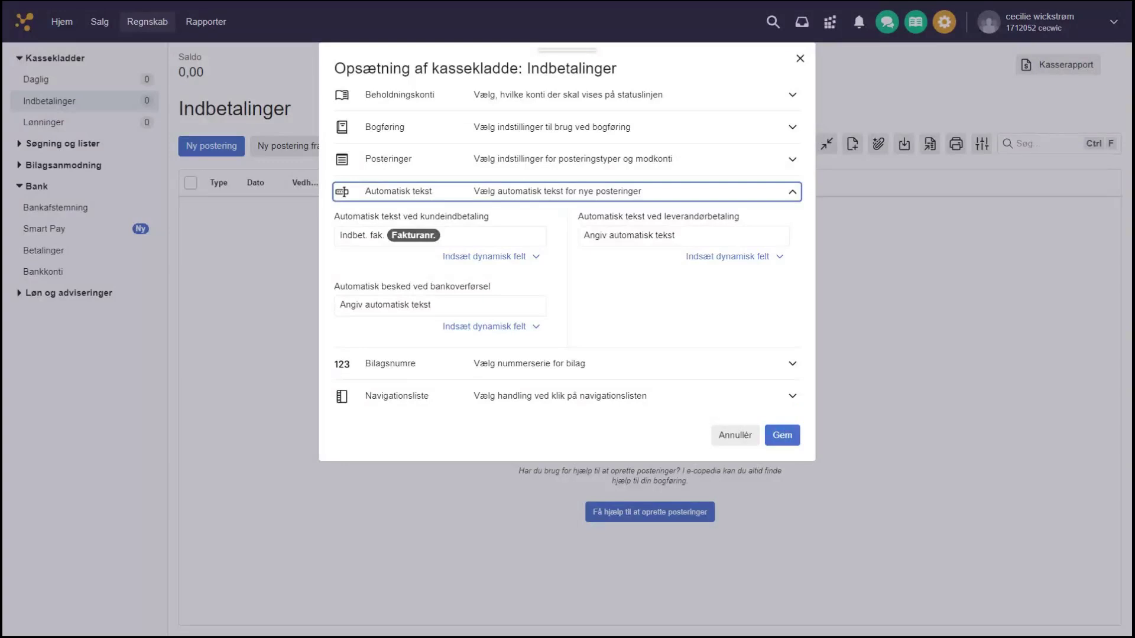
pyautogui.click(475, 260)
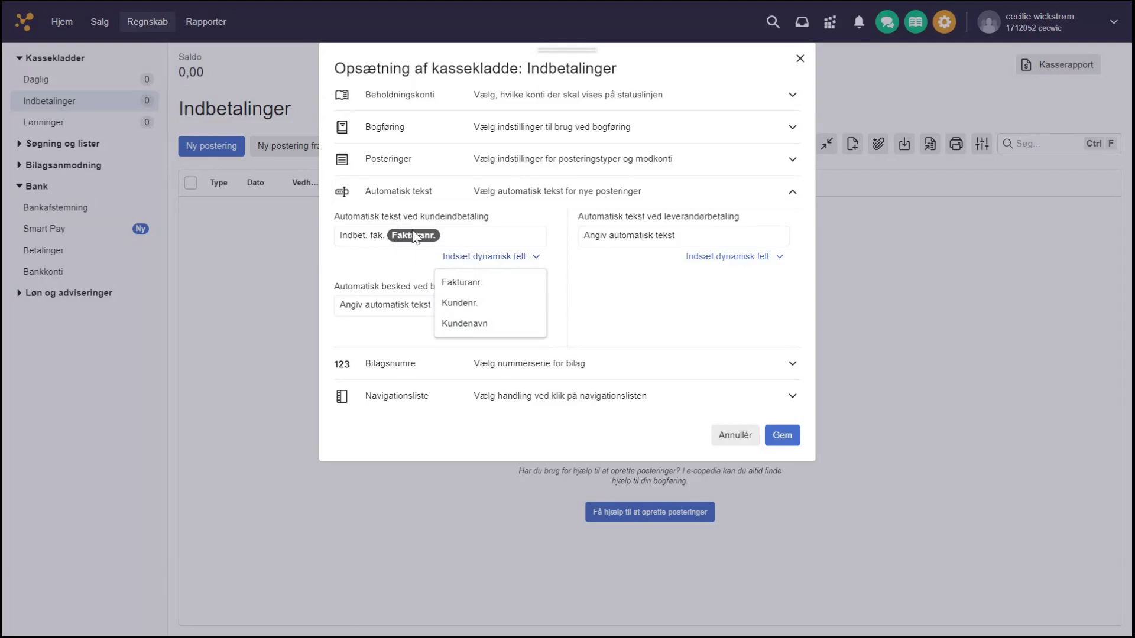
pyautogui.click(481, 286)
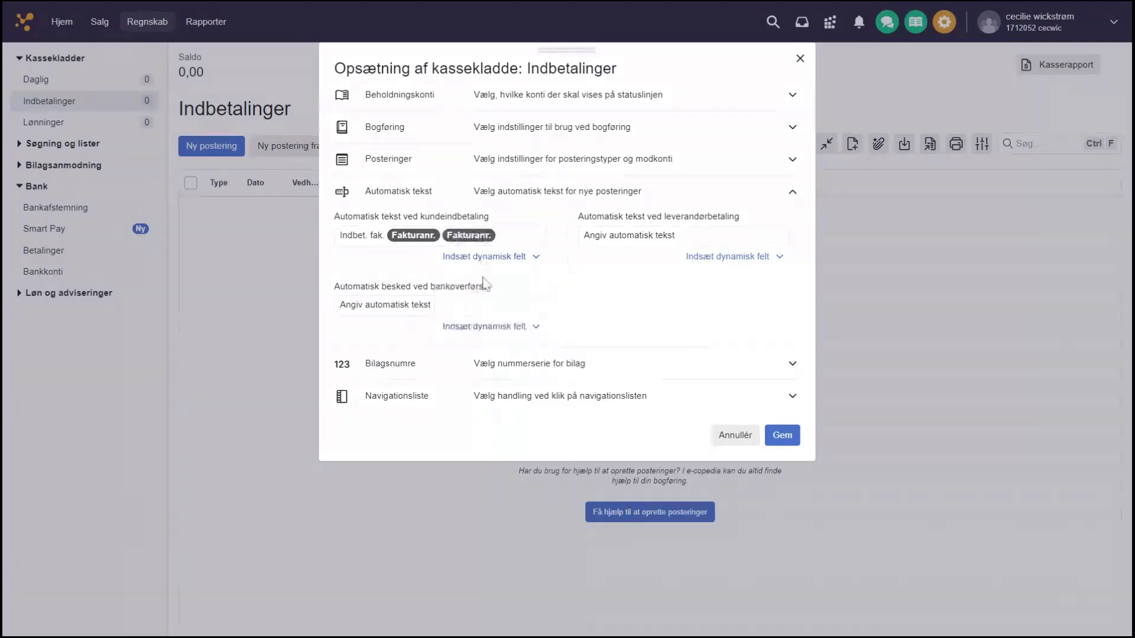
# Step: Insert the Kundenavn dynamic field into the automatic customer payment text and remove it again
pyautogui.click(483, 260)
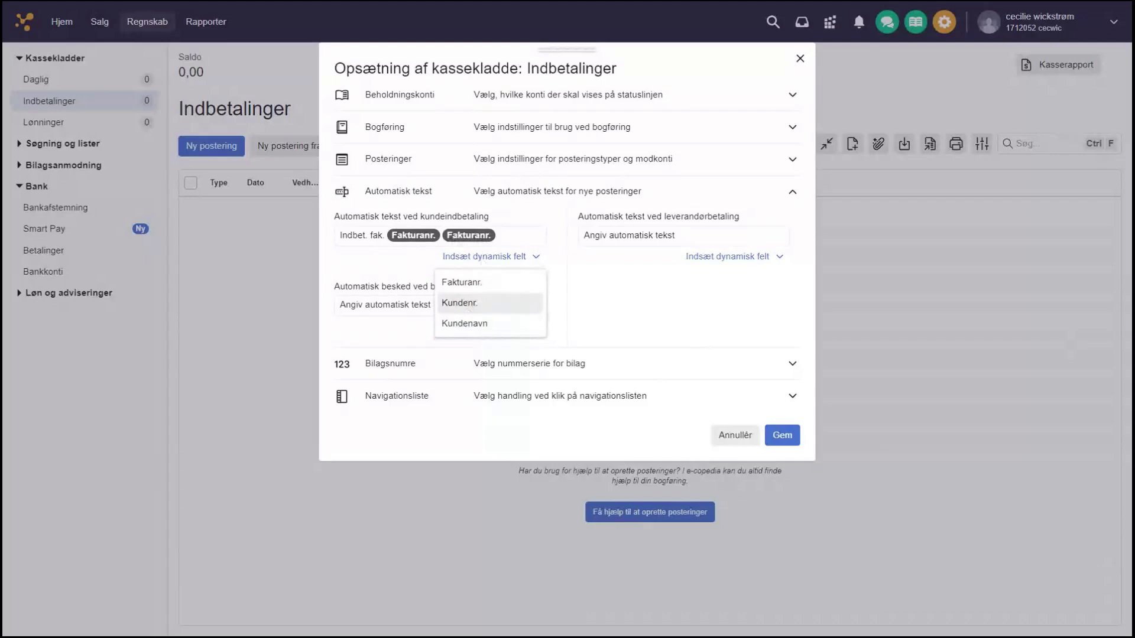
pyautogui.click(468, 322)
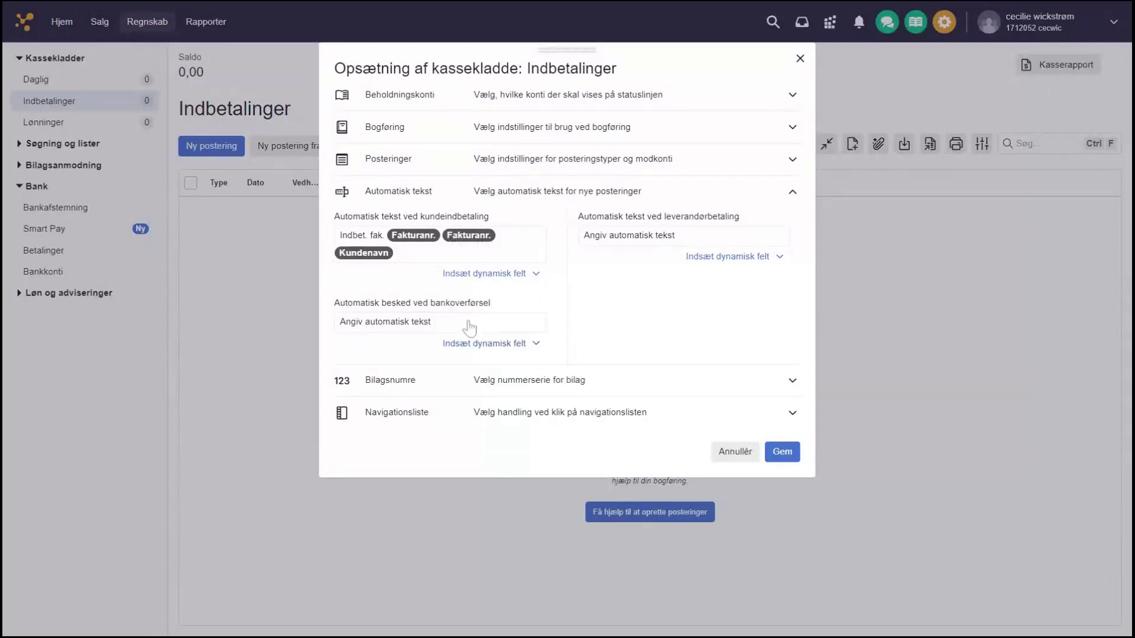
pyautogui.click(473, 275)
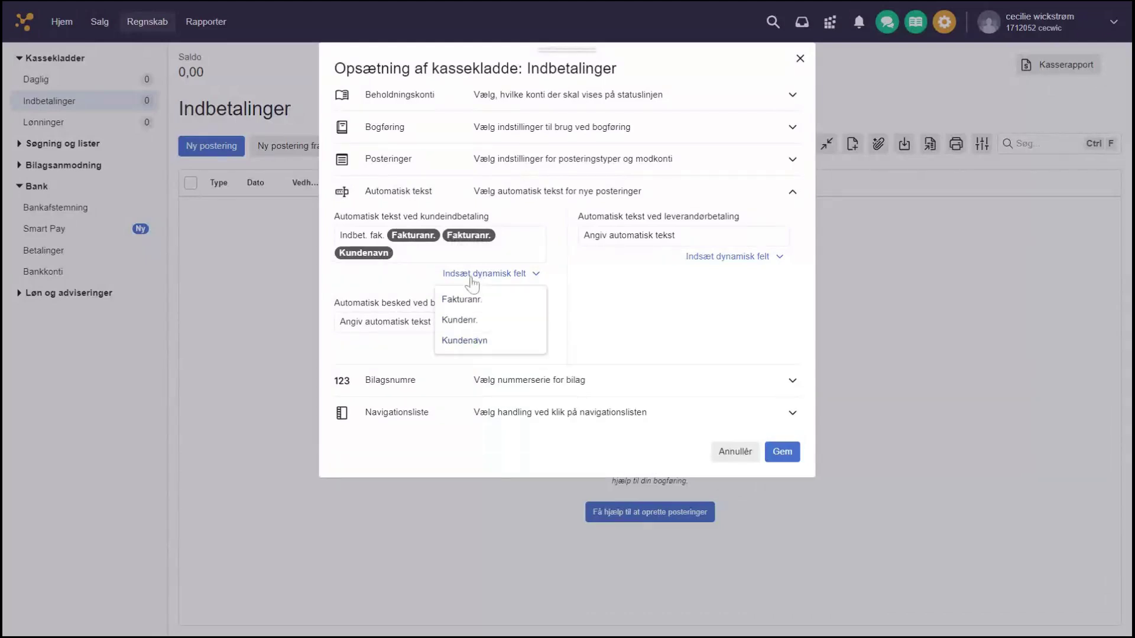
pyautogui.click(377, 263)
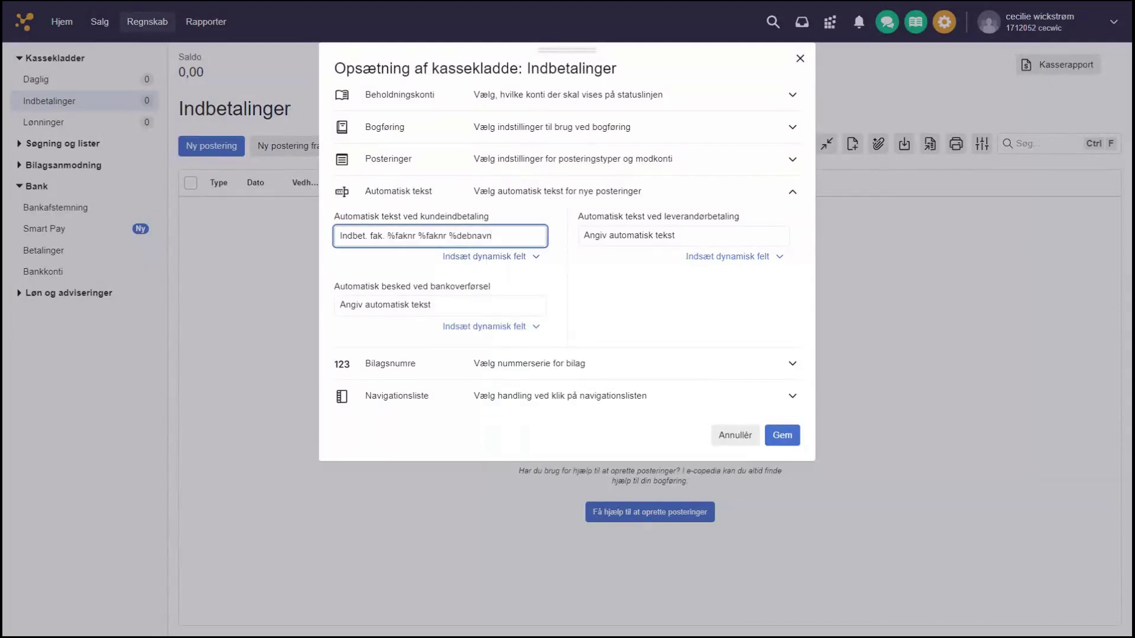
pyautogui.press('BackSpace')
pyautogui.press('BackSpace')
pyautogui.press('BackSpace')
pyautogui.press('BackSpace')
pyautogui.press('BackSpace')
pyautogui.press('BackSpace')
pyautogui.press('BackSpace')
pyautogui.click(435, 265)
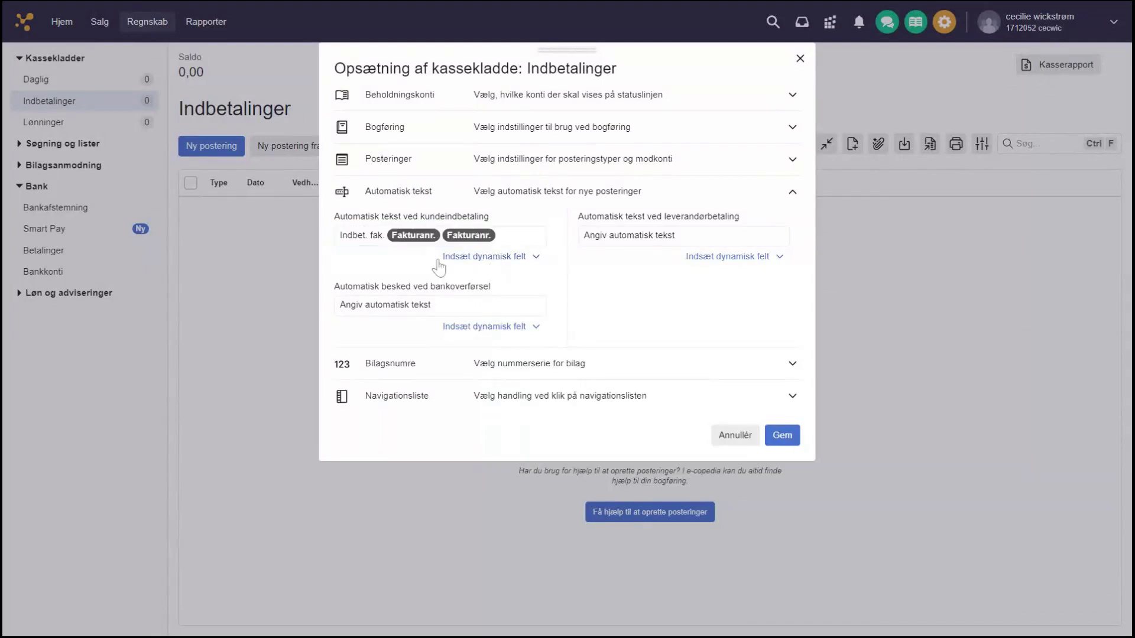
# Step: Add the Kundenr. and Kundenavn dynamic fields to the end of the automatic customer payment text
pyautogui.click(478, 267)
pyautogui.click(478, 303)
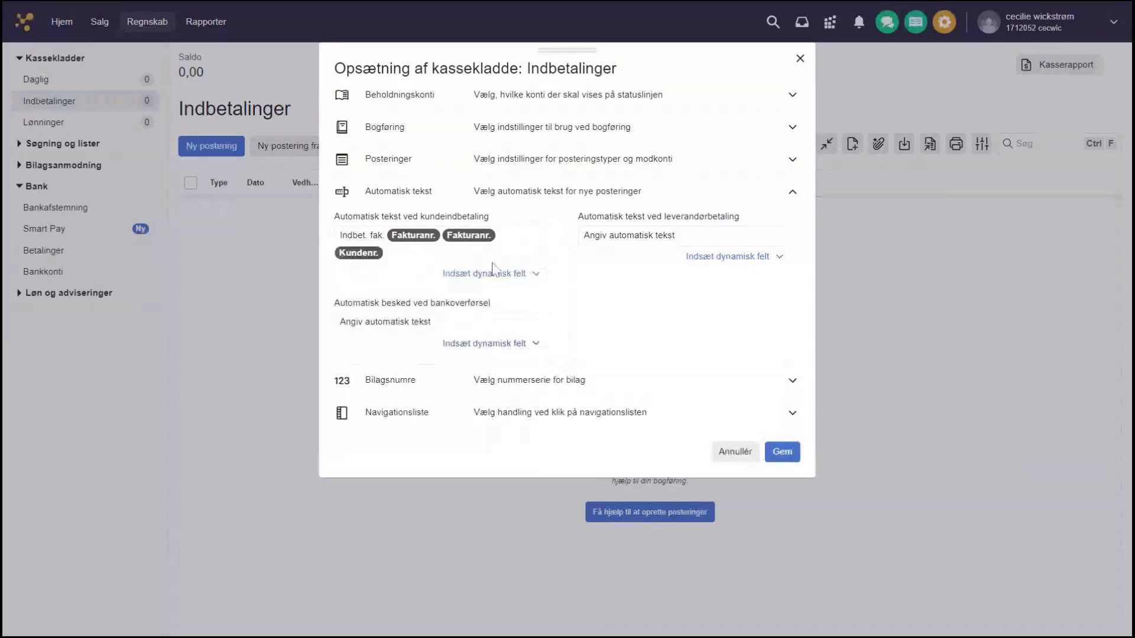
pyautogui.click(493, 273)
pyautogui.click(467, 339)
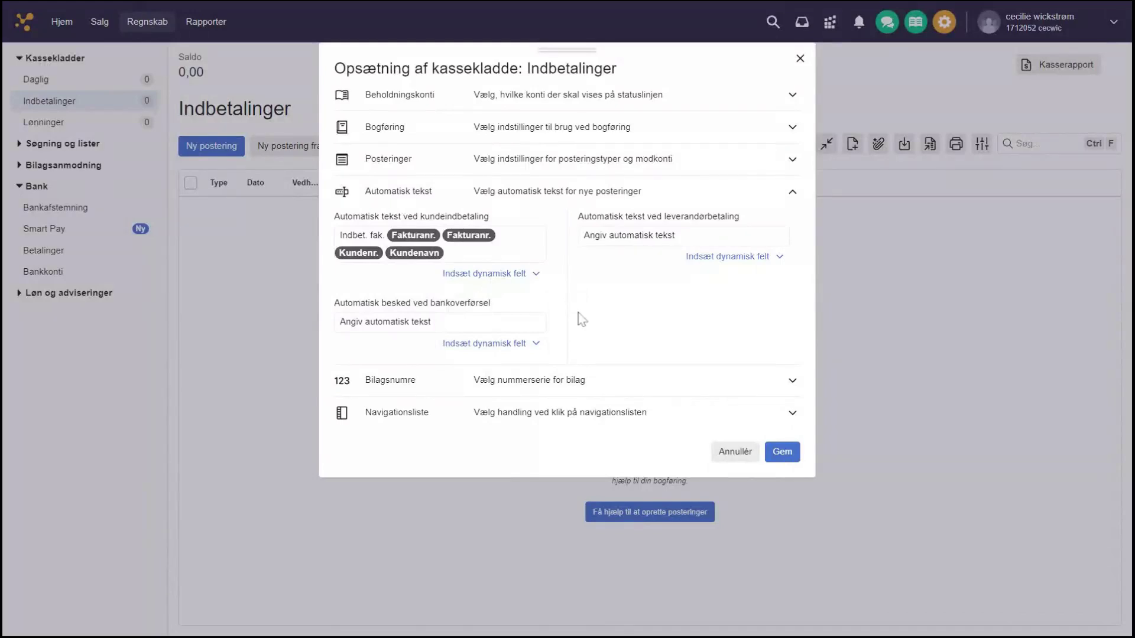
# Step: Set Maks.nummer to 250000 in the Bilagsnumre settings of the Indbetalinger kassekladde
pyautogui.click(578, 381)
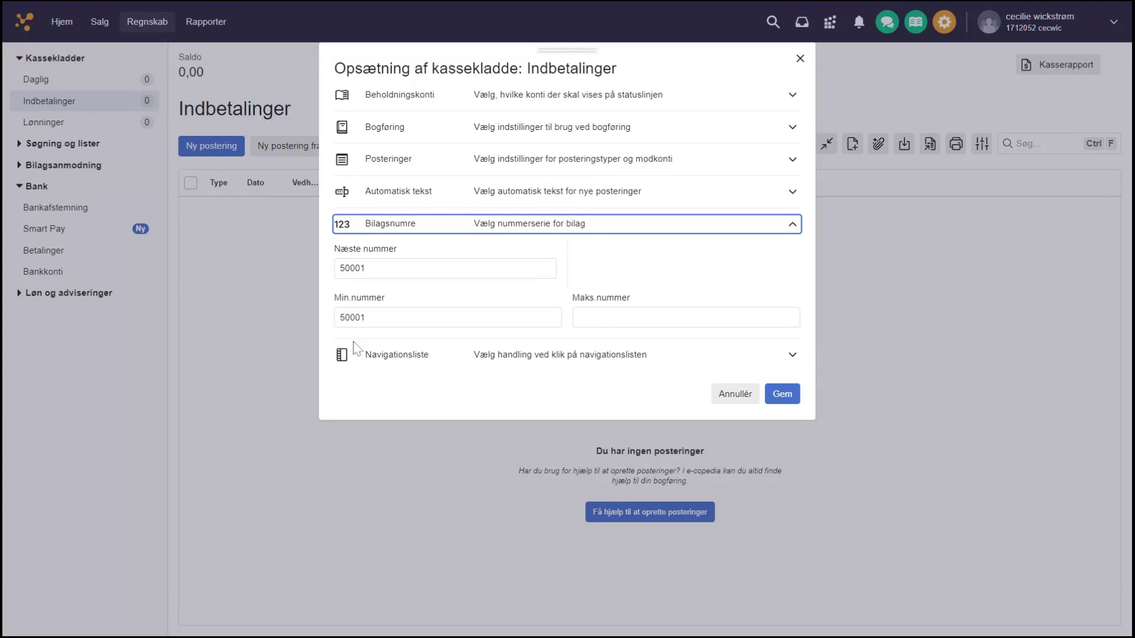
pyautogui.press('Tab')
pyautogui.click(365, 268)
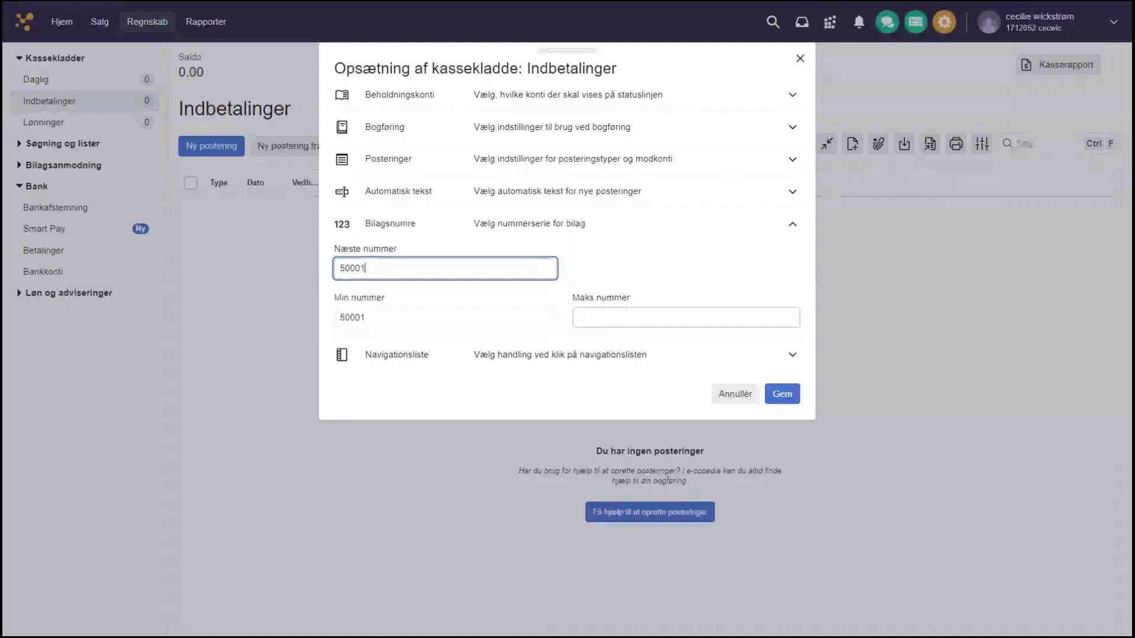
pyautogui.click(686, 317)
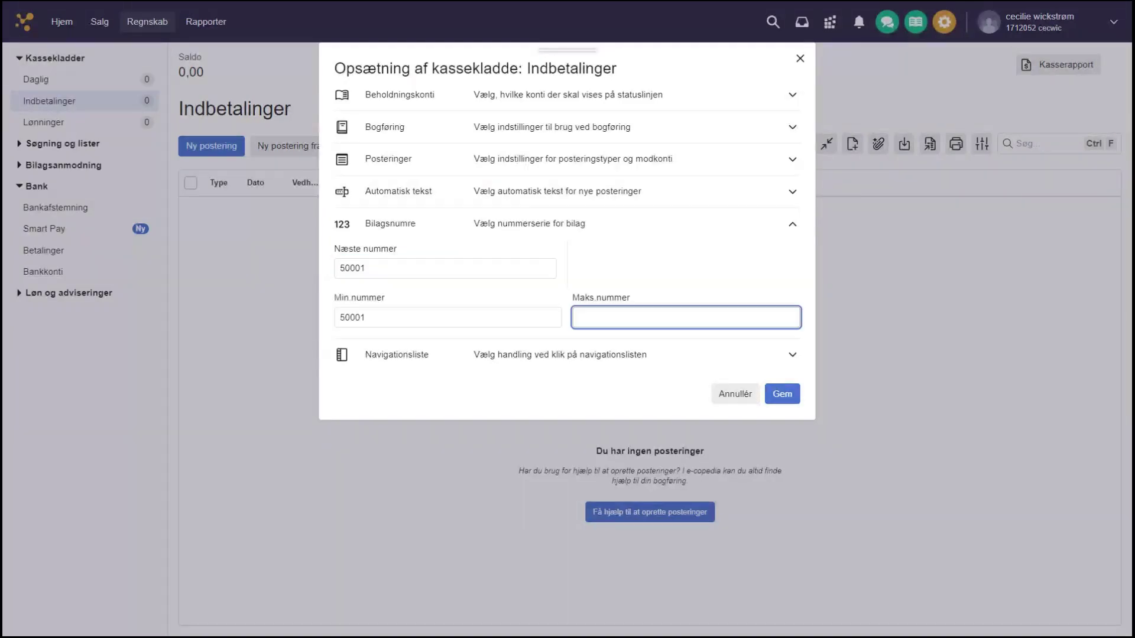
pyautogui.write('250000')
pyautogui.click(606, 275)
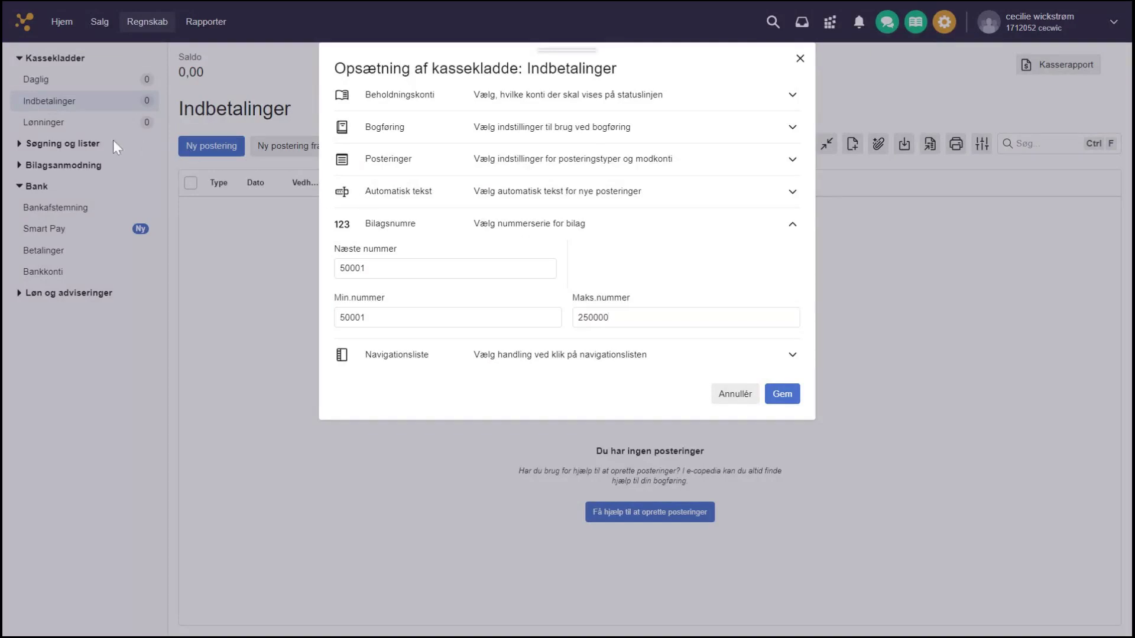
# Step: Clear Maks.nummer in the Bilagsnumre settings and save the kassekladde setup
pyautogui.click(342, 273)
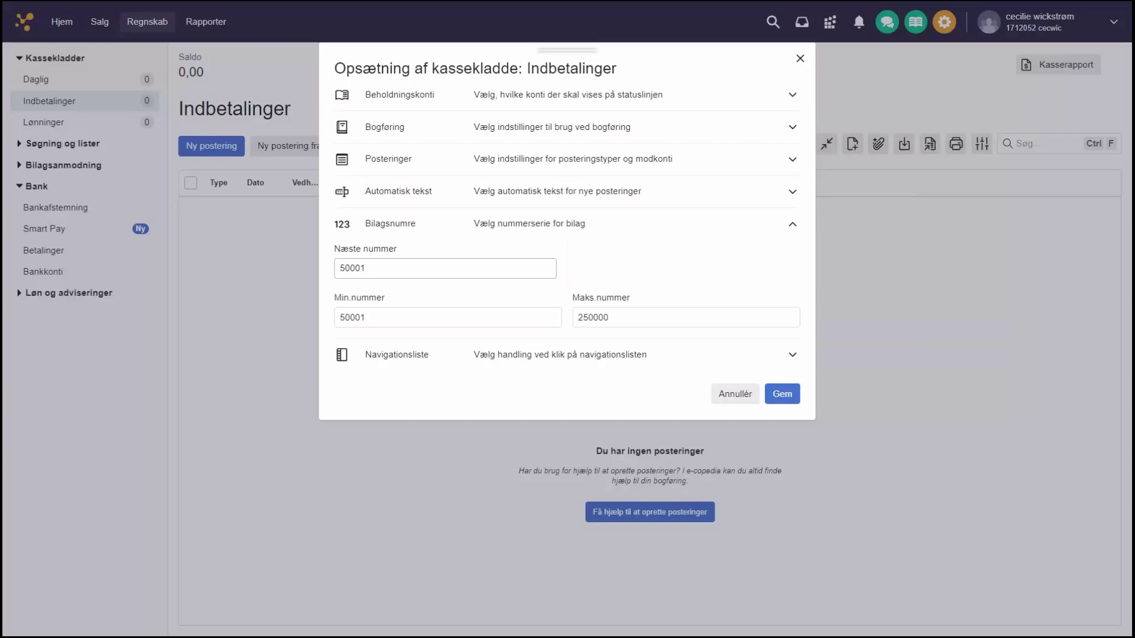
pyautogui.doubleClick(579, 317)
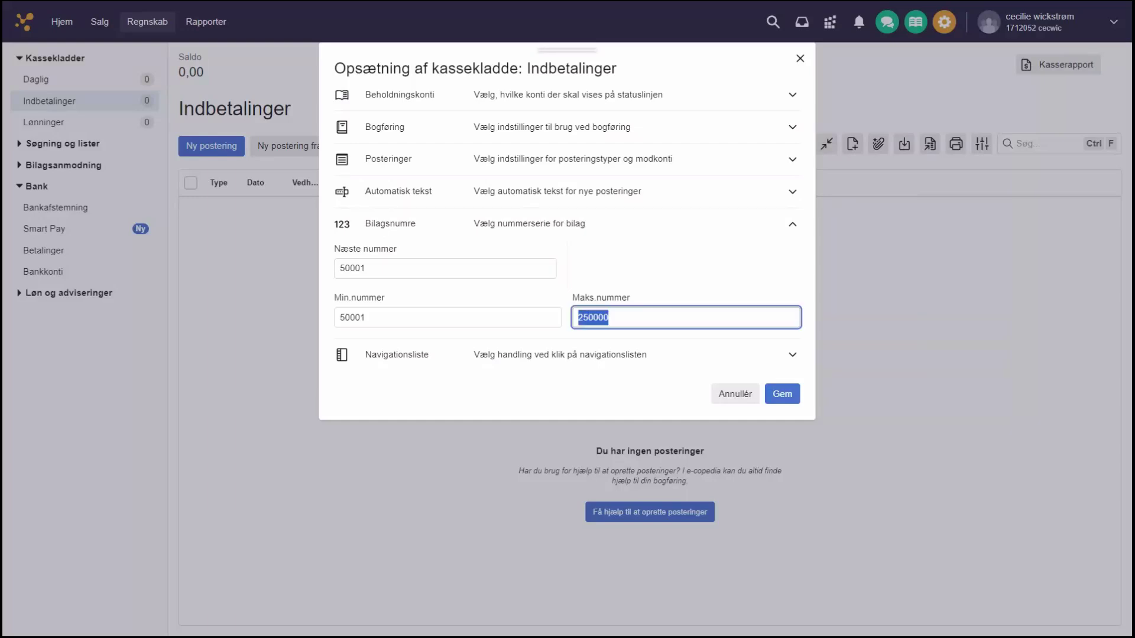
pyautogui.press('BackSpace')
pyautogui.click(627, 273)
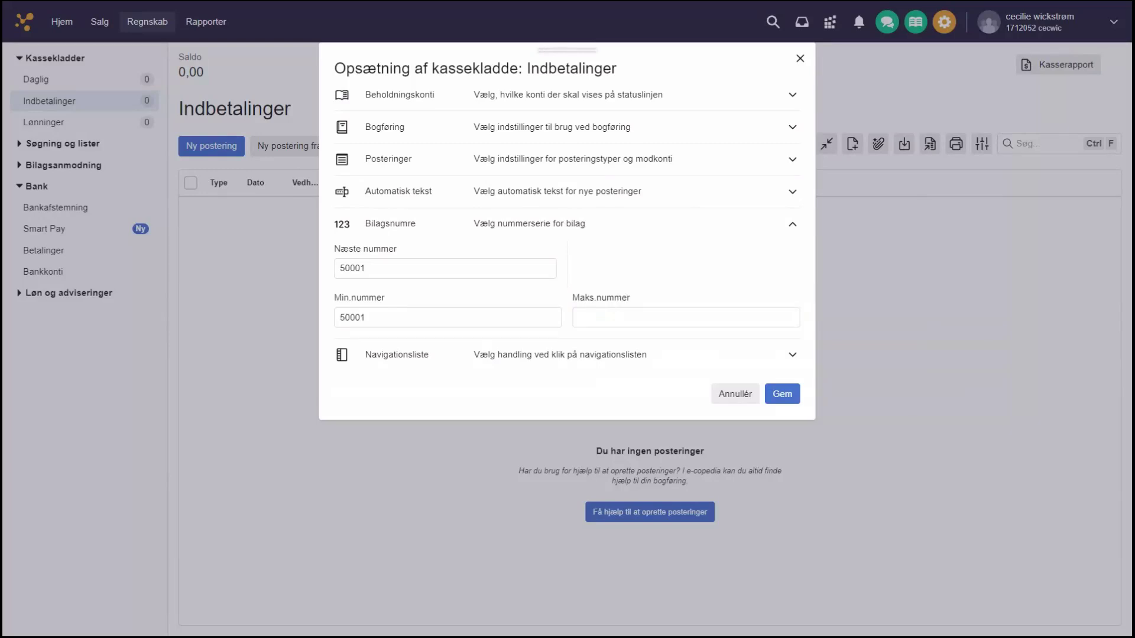
pyautogui.click(783, 395)
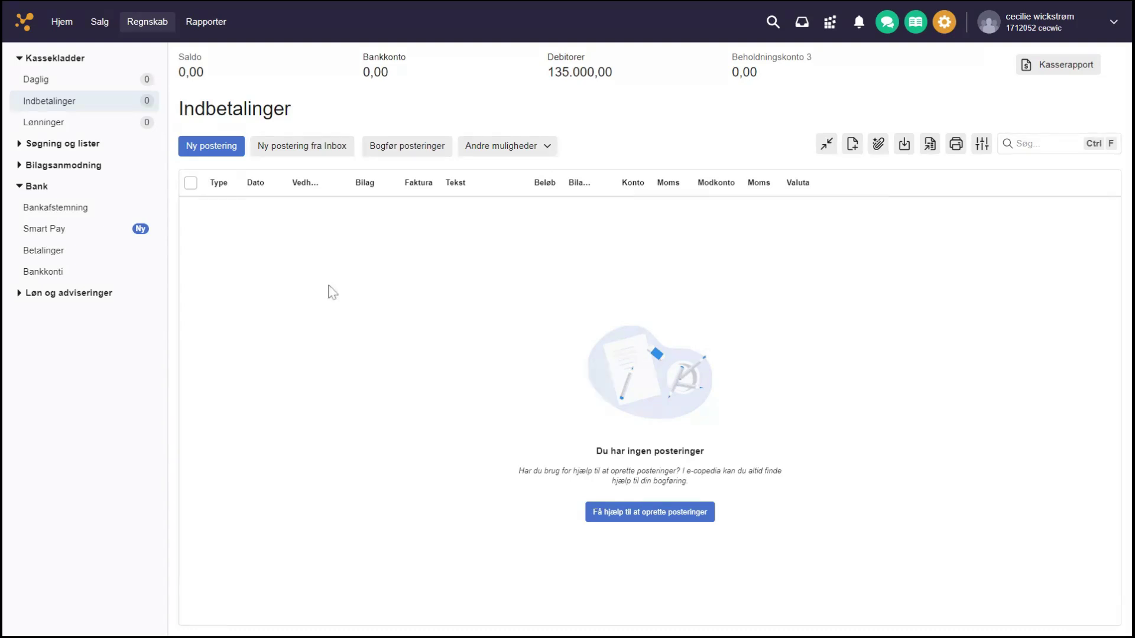
# Step: Create a new customer payment posting in Indbetalinger for invoice number 10000
pyautogui.click(217, 152)
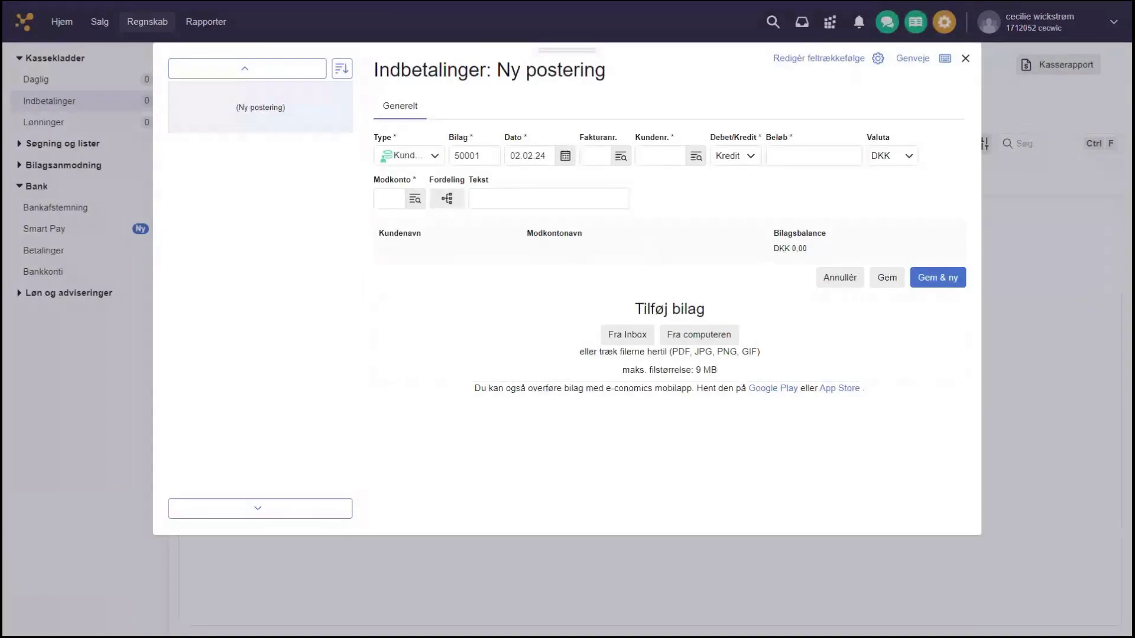
pyautogui.click(650, 157)
pyautogui.click(594, 156)
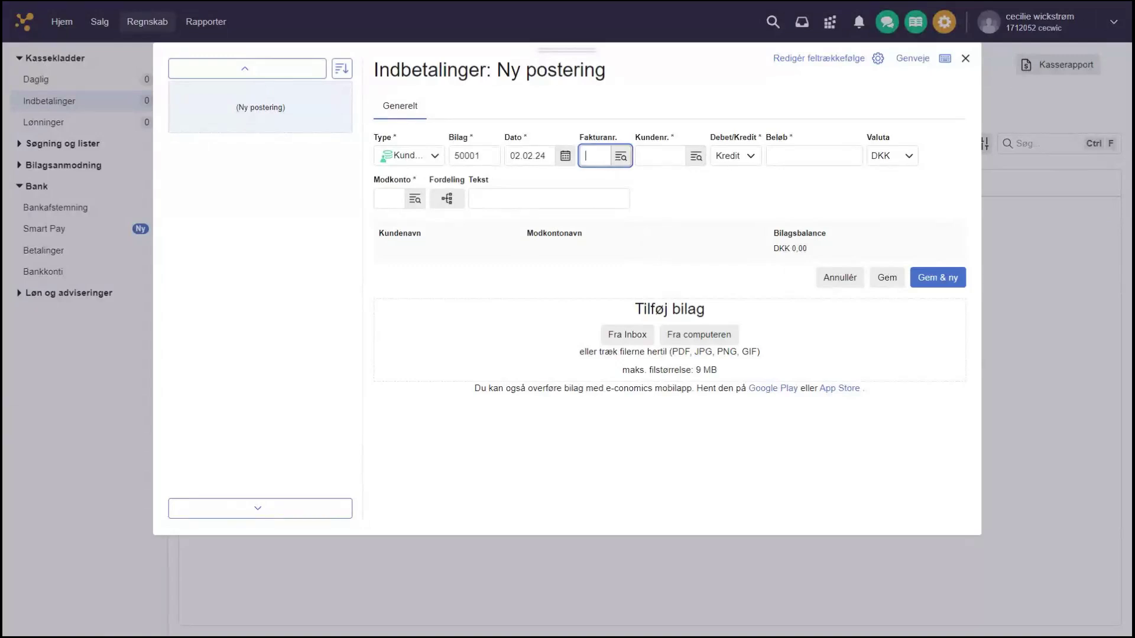
pyautogui.write('10')
pyautogui.write('0000')
pyautogui.click(679, 197)
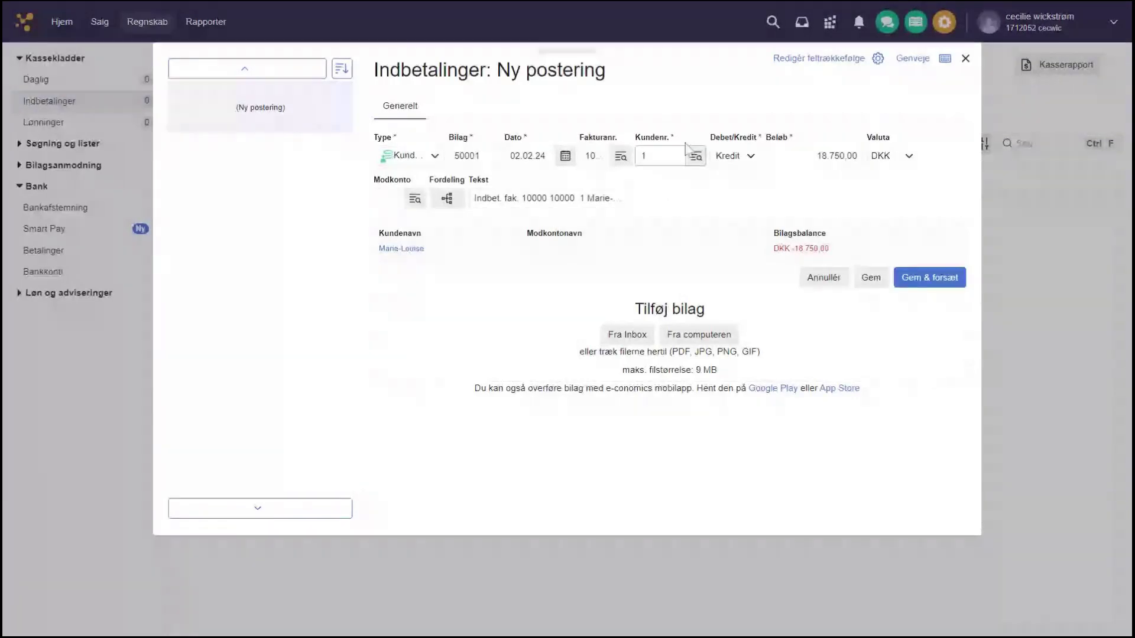
# Step: Switch the posting to Debet and back to Kredit, and close it without saving
pyautogui.click(733, 157)
pyautogui.click(731, 180)
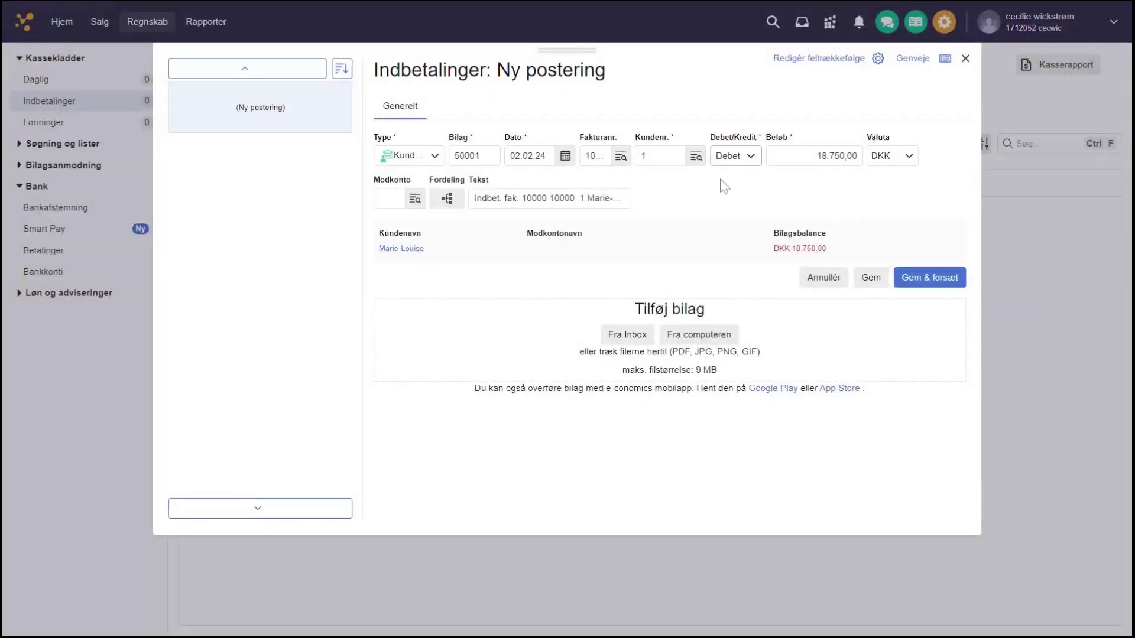
pyautogui.click(731, 161)
pyautogui.click(731, 199)
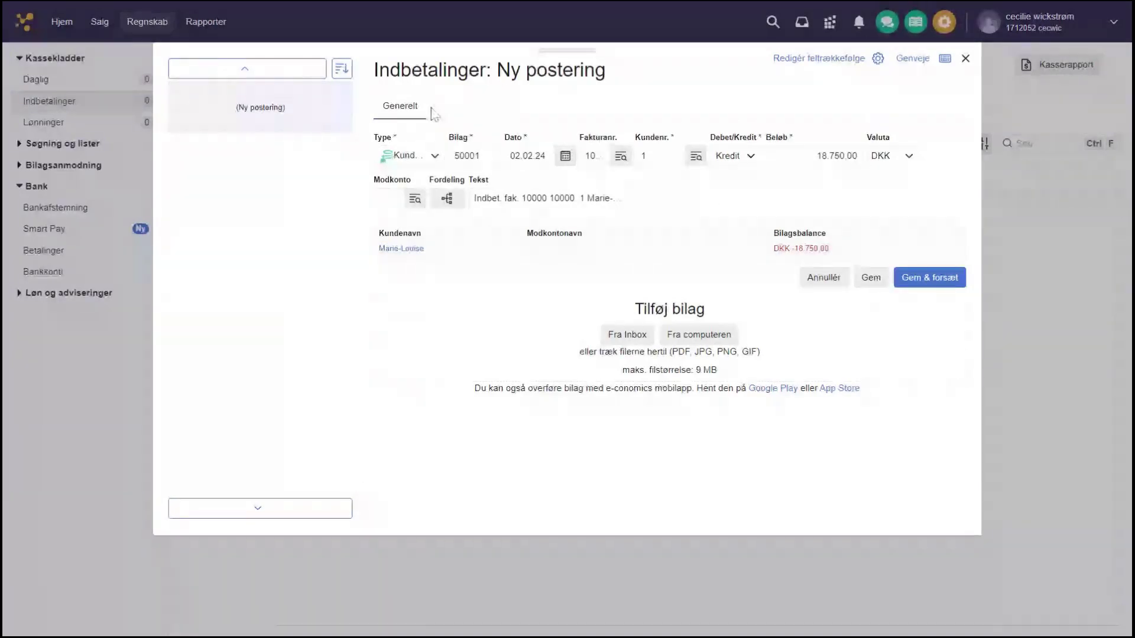
pyautogui.click(965, 58)
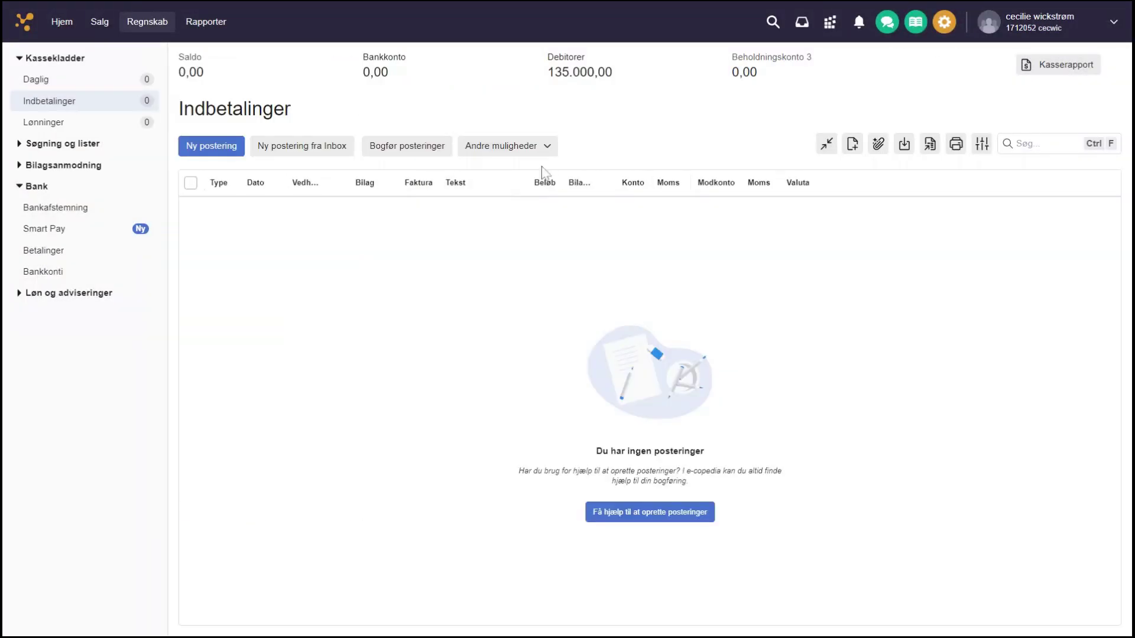
# Step: Check the Bogføring, Posteringer, Bilagsnumre and Automatisk tekst settings of the Indbetalinger kassekladde, and save the setup
pyautogui.click(544, 146)
pyautogui.click(508, 192)
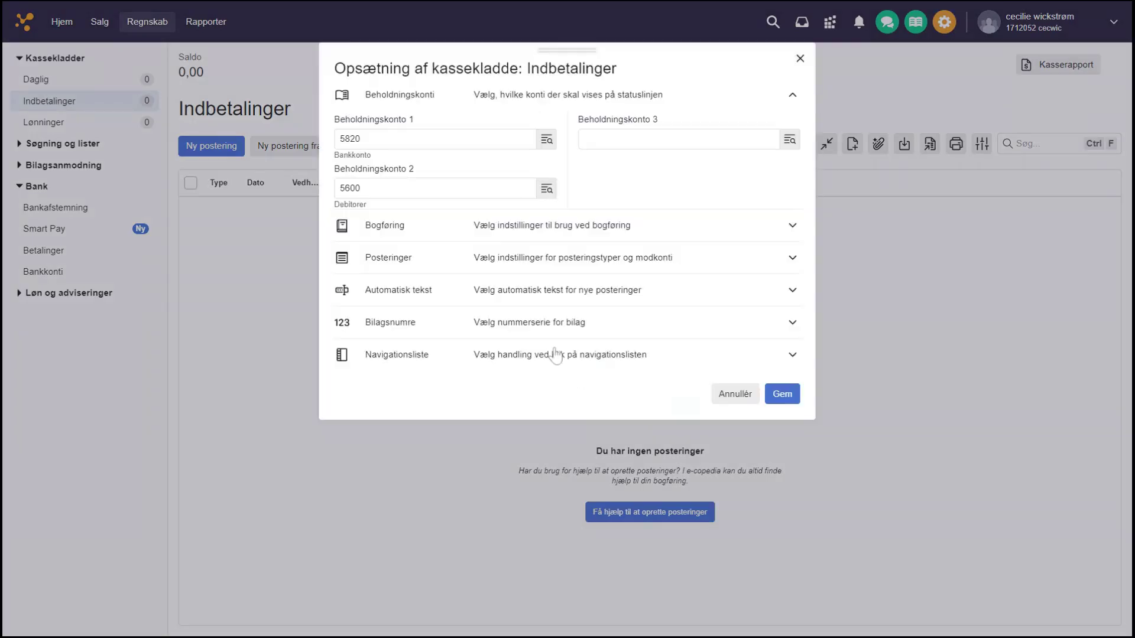
pyautogui.click(516, 235)
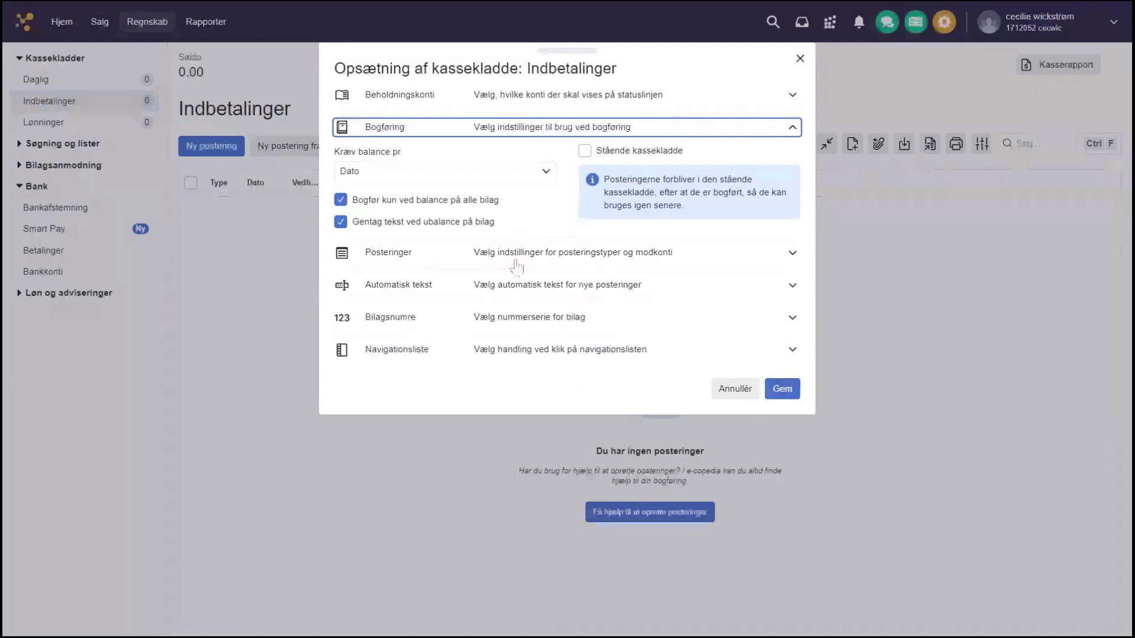
pyautogui.click(516, 255)
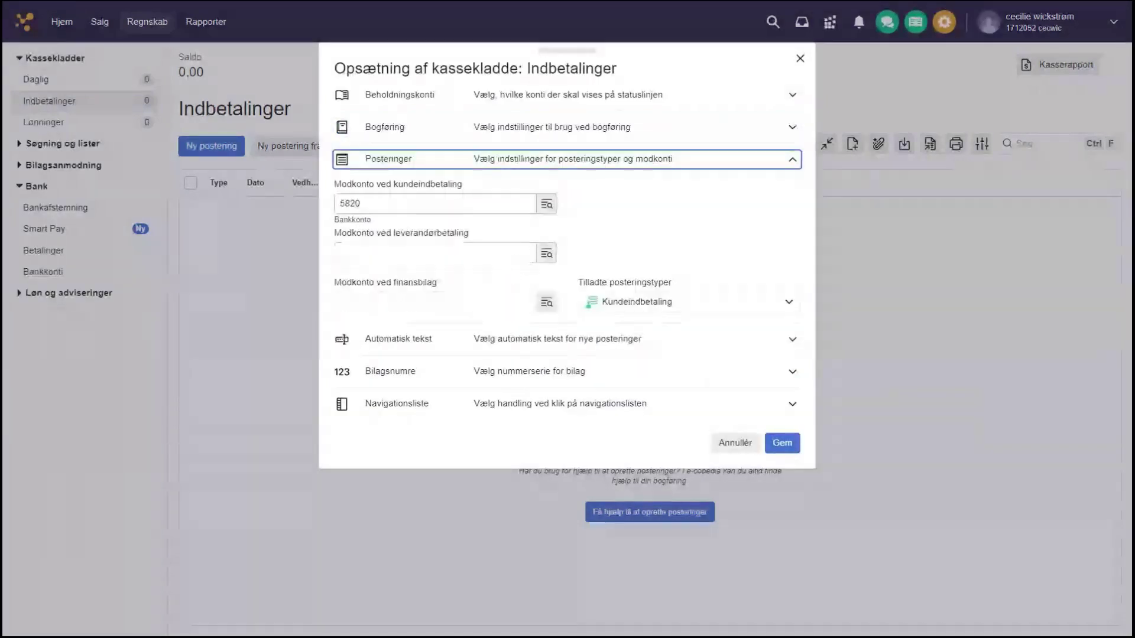
pyautogui.click(510, 372)
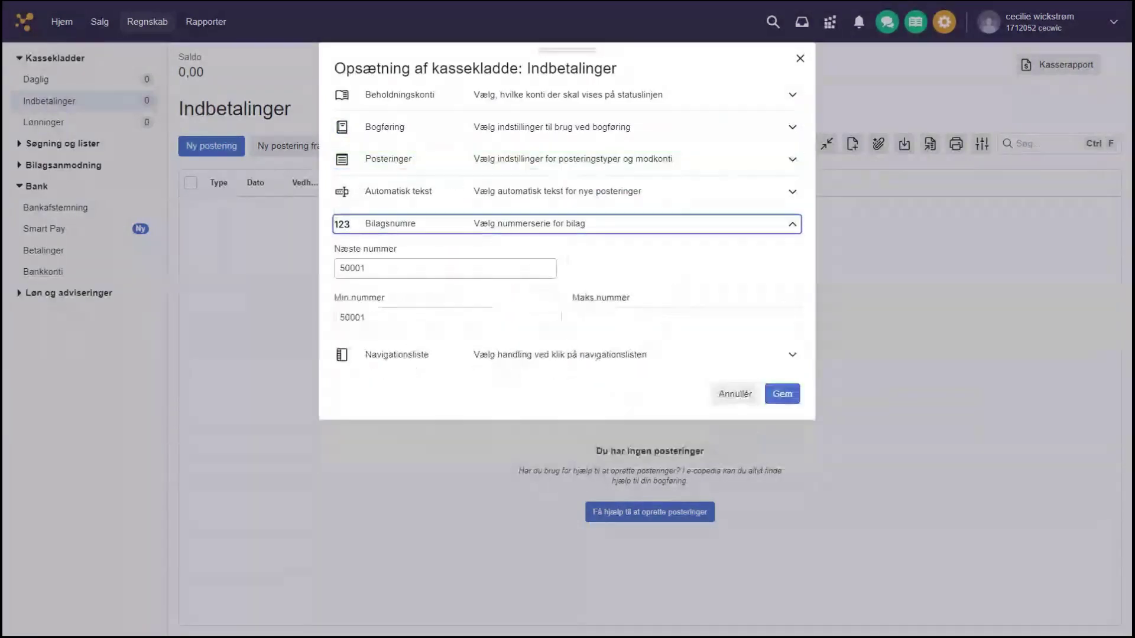
pyautogui.click(497, 204)
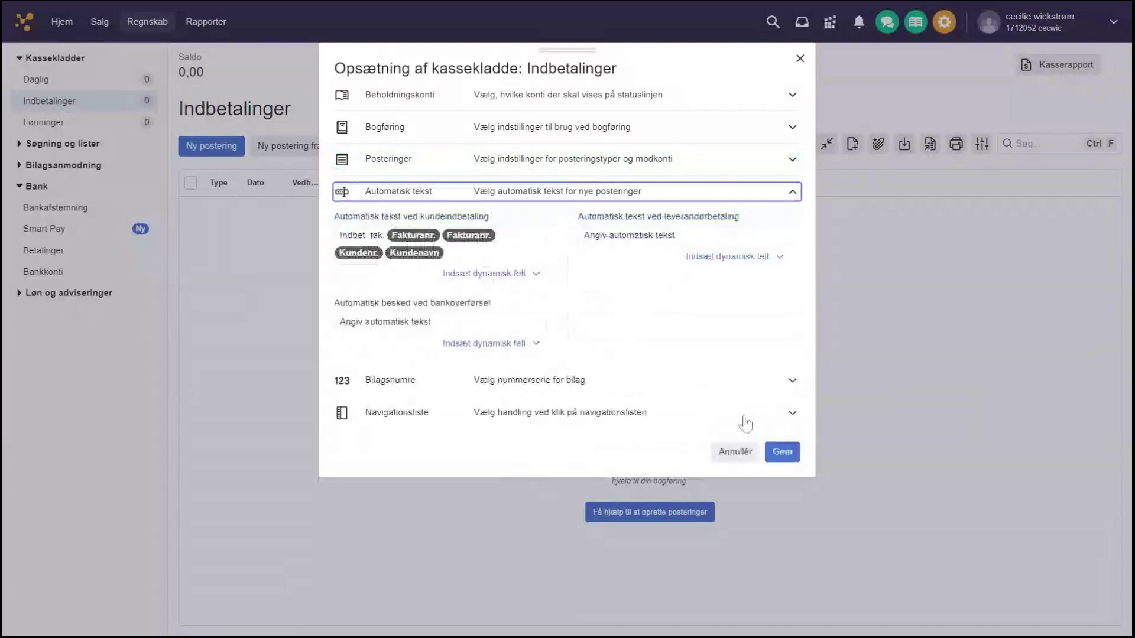
pyautogui.click(779, 453)
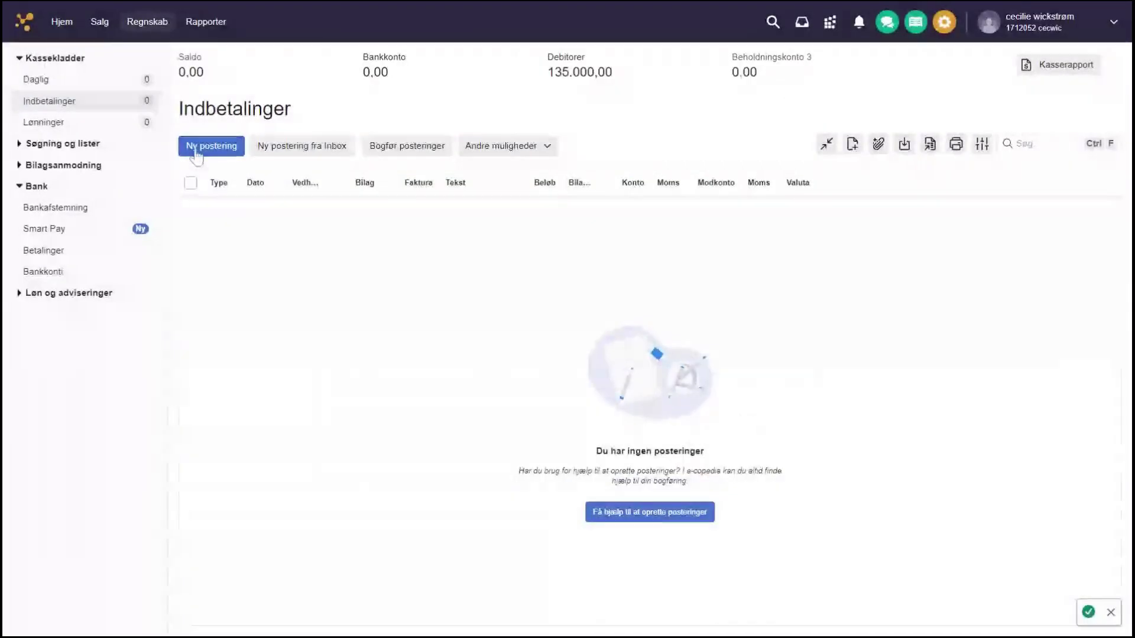
pyautogui.click(196, 155)
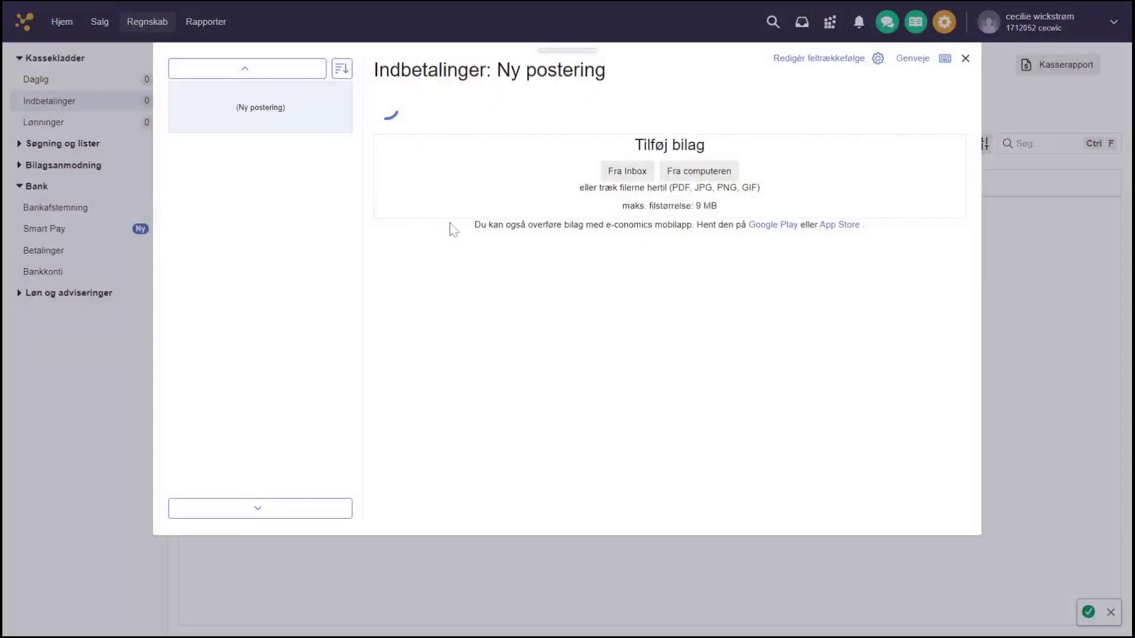
pyautogui.click(586, 157)
pyautogui.write('000')
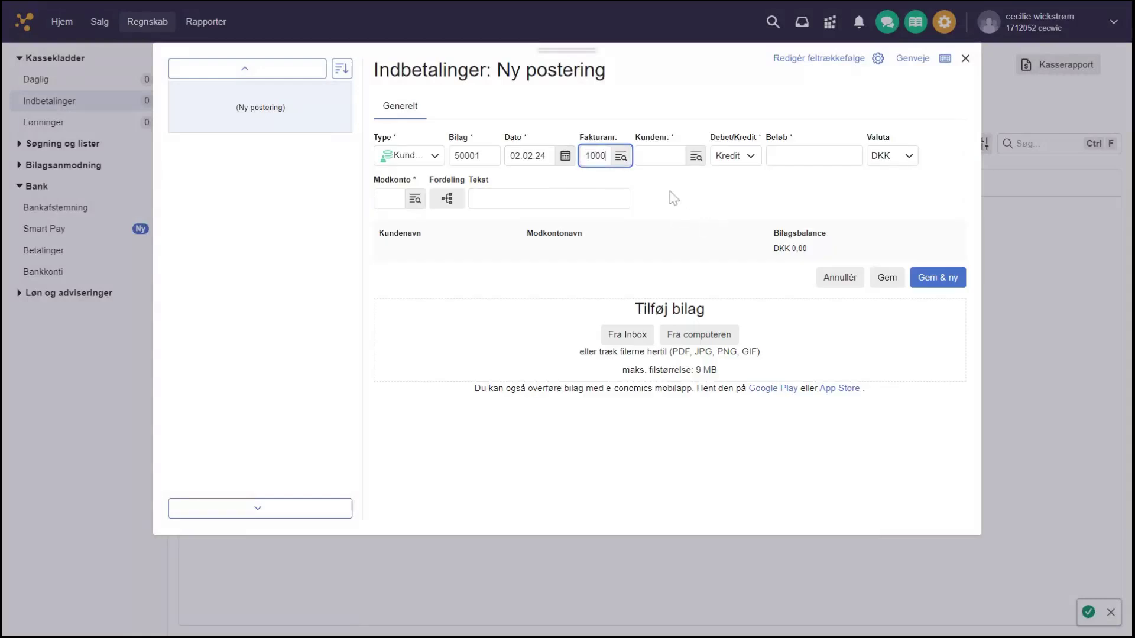
pyautogui.write('0 10')
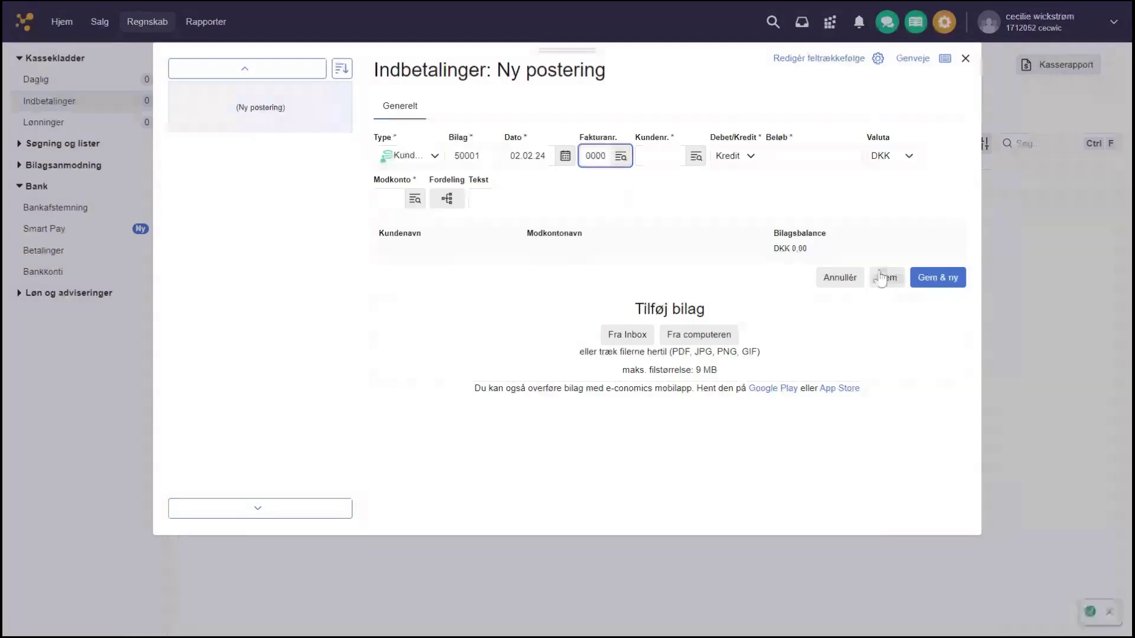
pyautogui.press('Tab')
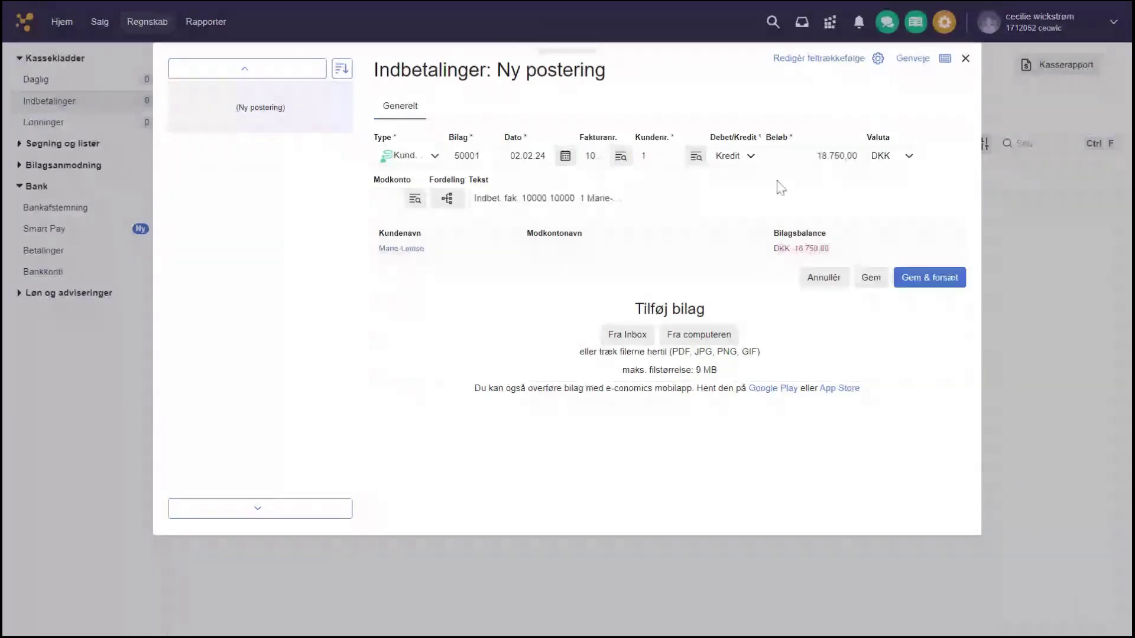
pyautogui.click(387, 198)
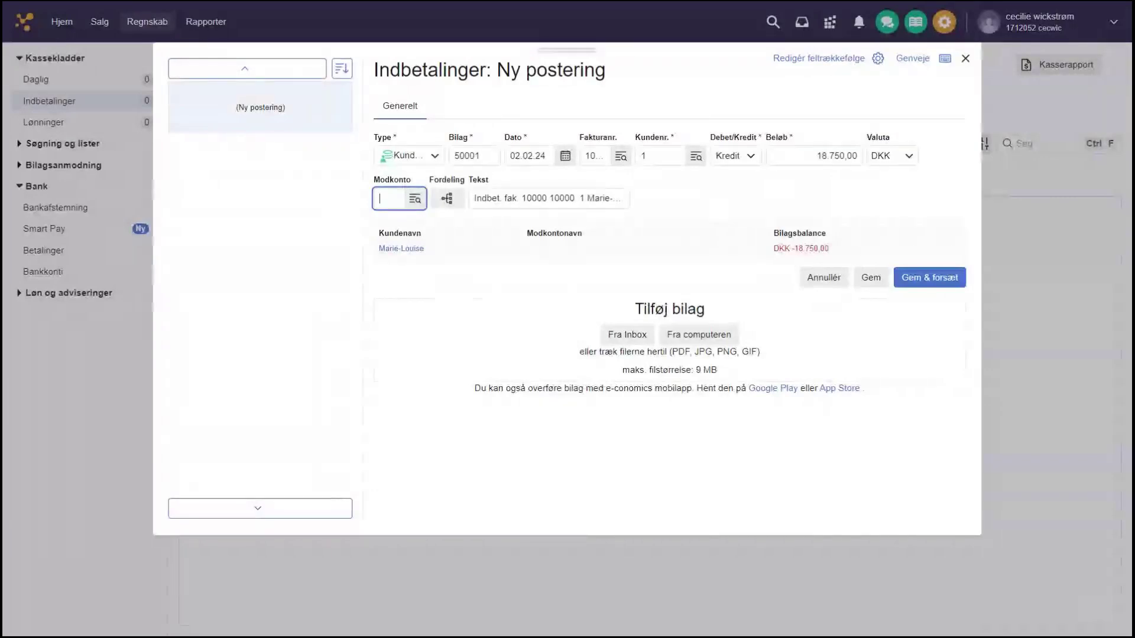
pyautogui.click(136, 457)
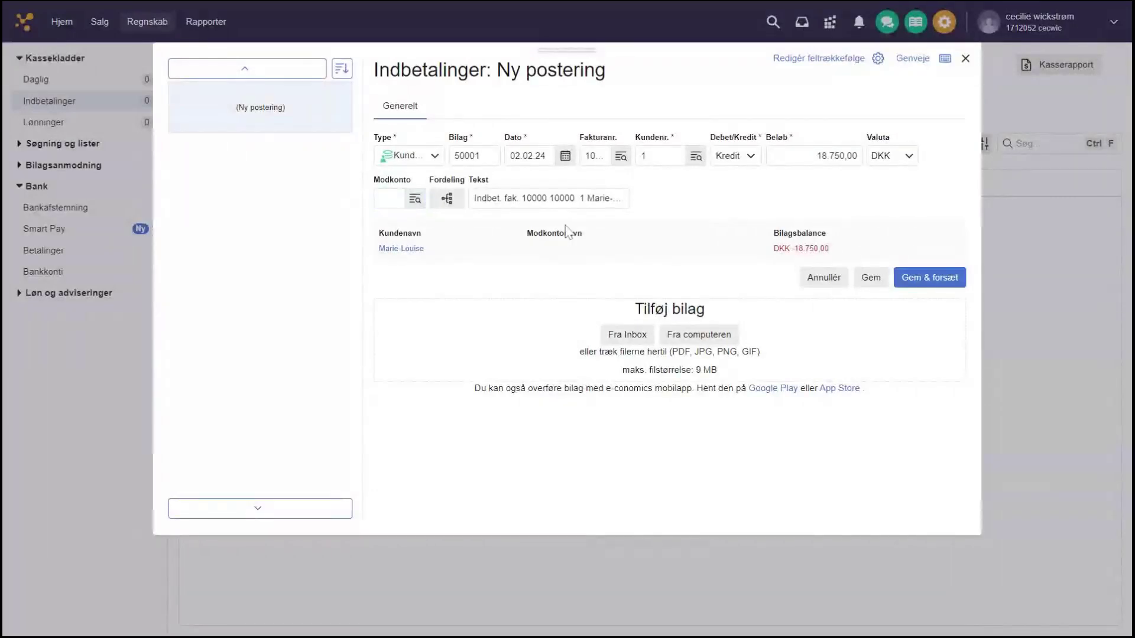
pyautogui.click(826, 285)
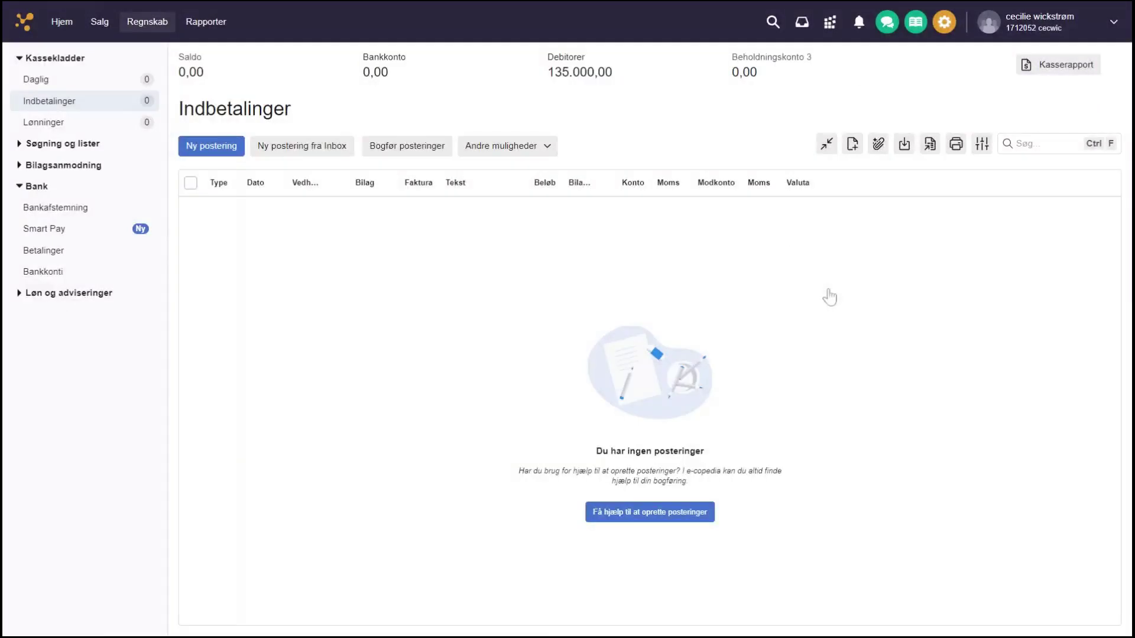
# Step: Remove the duplicate Fakturanr. field from the automatic text for customer payments in the Indbetalinger setup, and save it
pyautogui.click(540, 151)
pyautogui.click(514, 204)
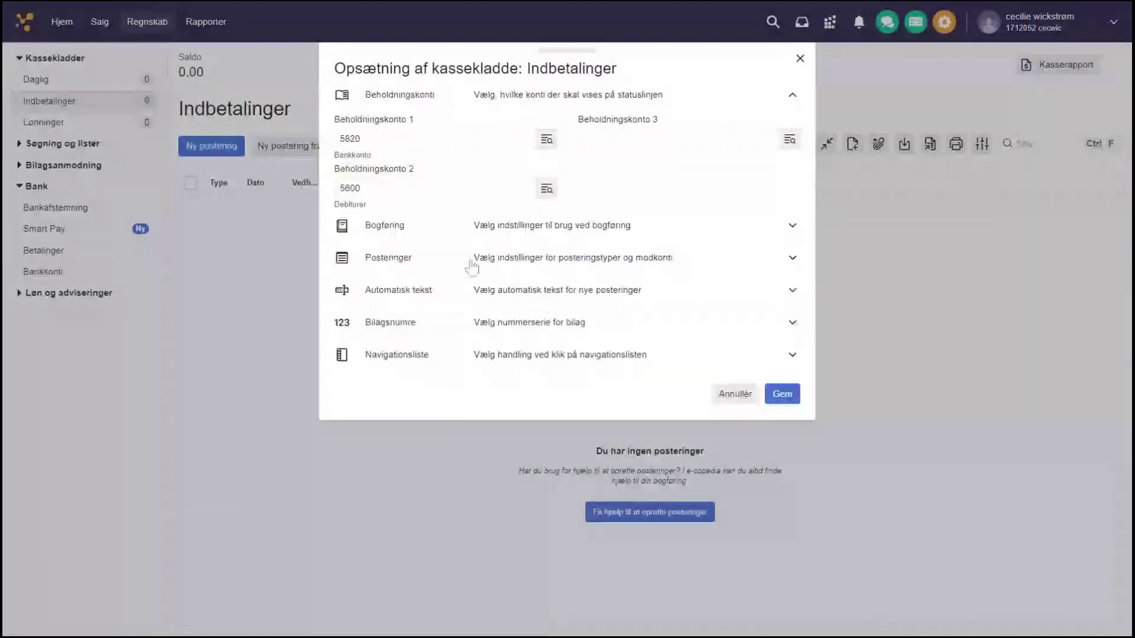
pyautogui.click(503, 299)
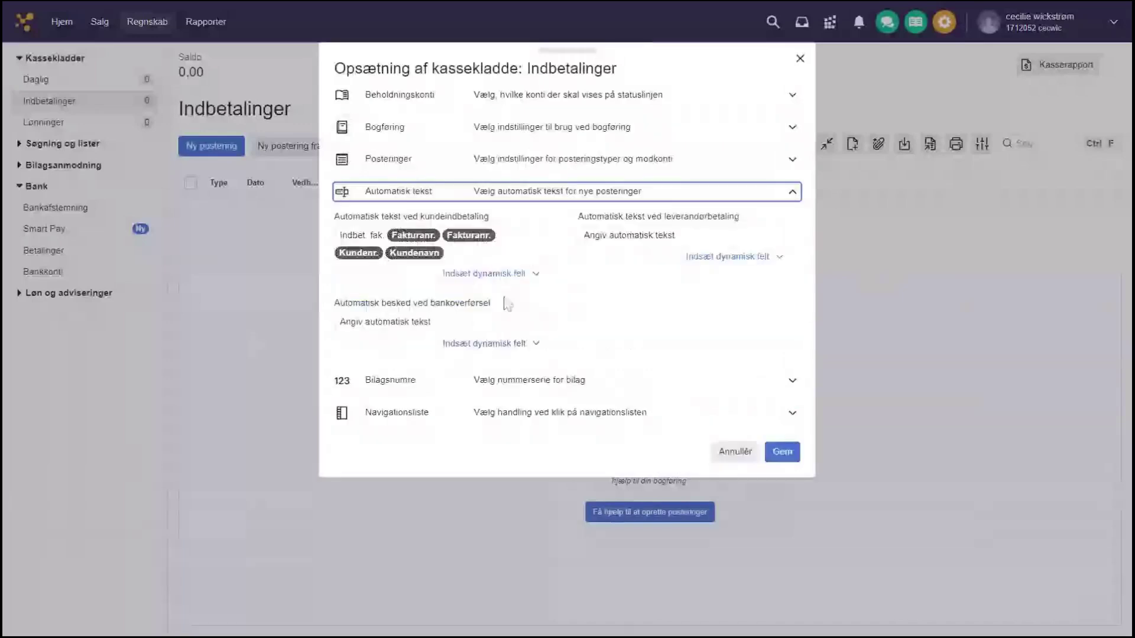
pyautogui.click(471, 243)
pyautogui.doubleClick(431, 236)
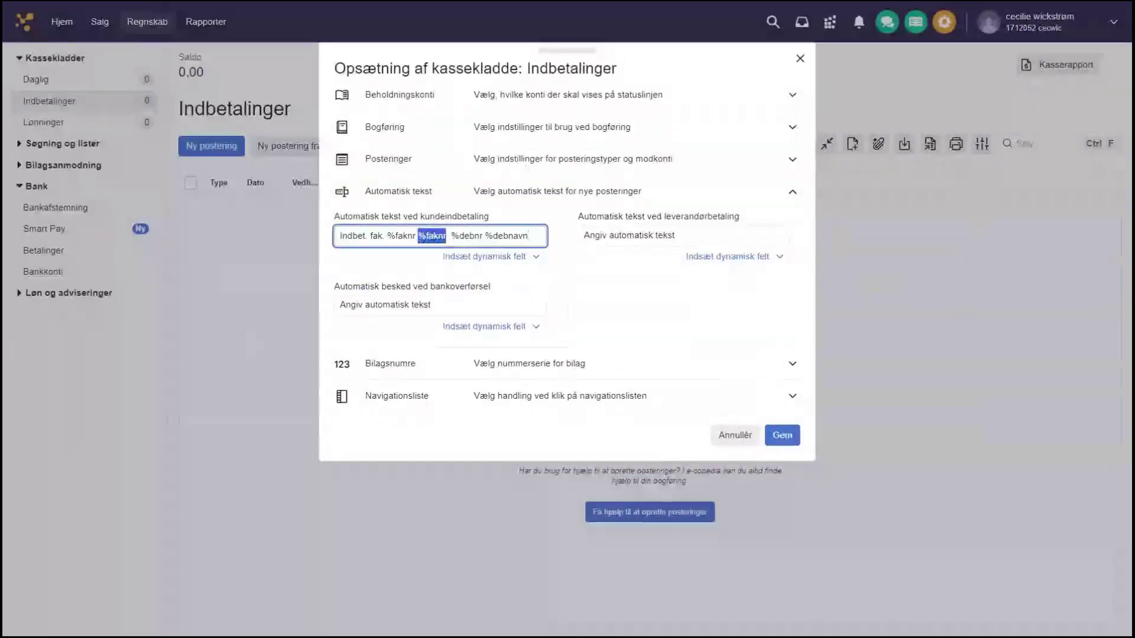
pyautogui.press('BackSpace')
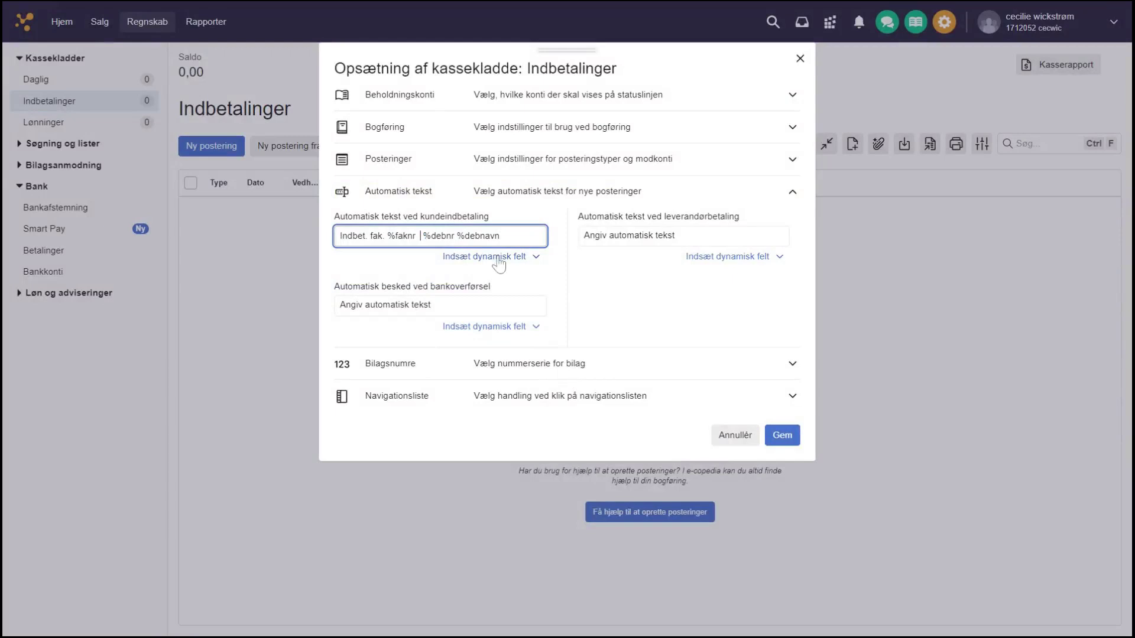
pyautogui.click(573, 270)
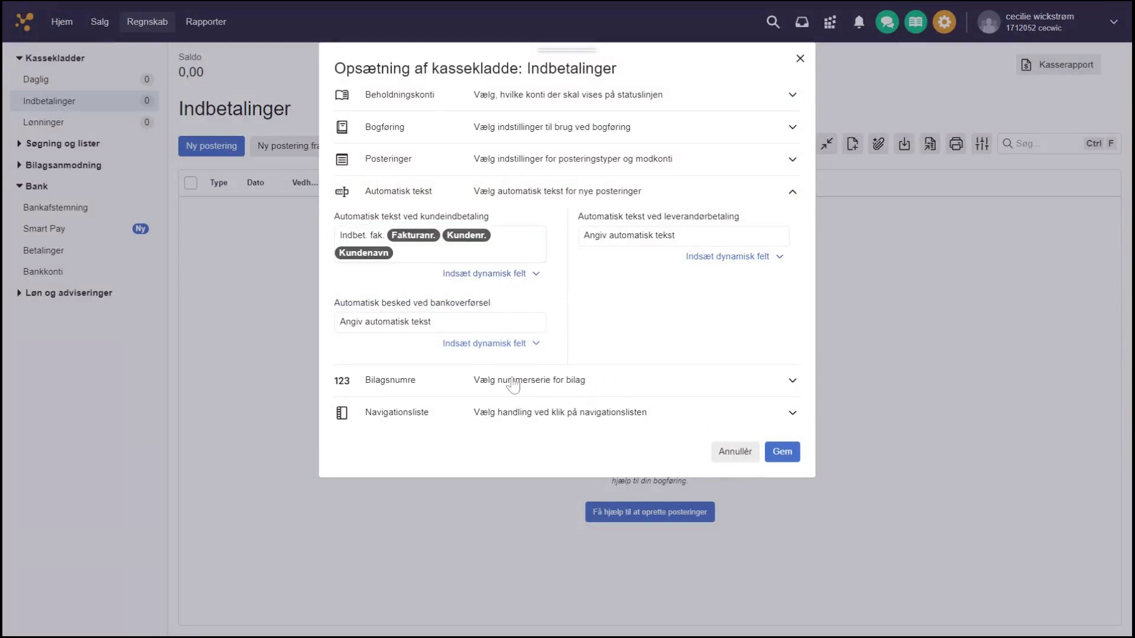
pyautogui.click(786, 458)
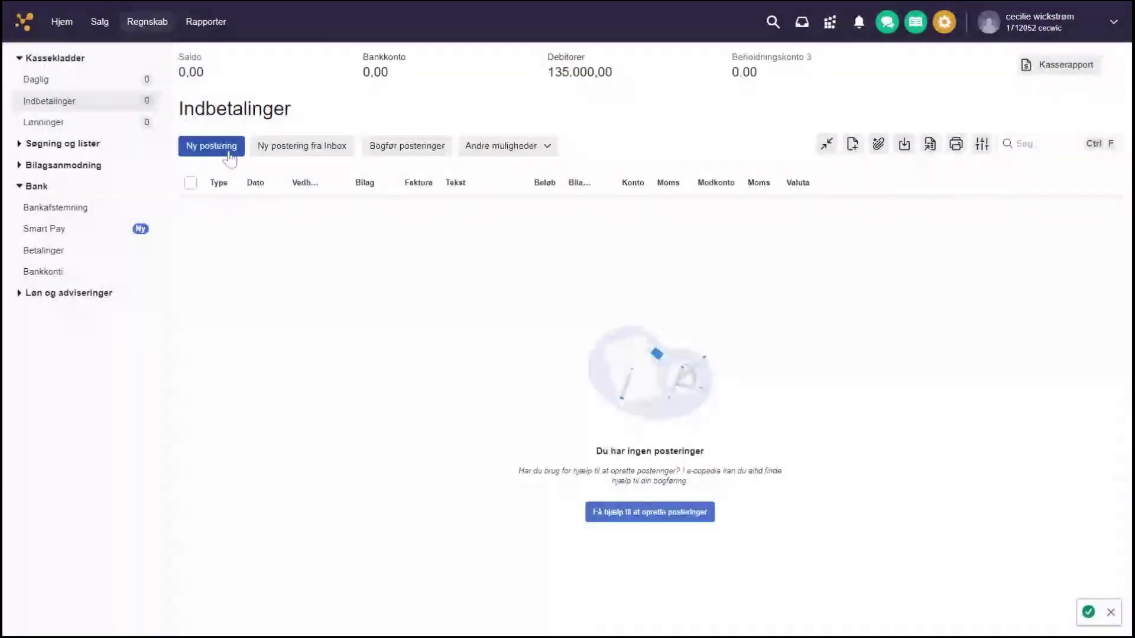
# Step: Register a customer payment for invoice 10000 in Indbetalinger with Modkonto 5820, and save the posting
pyautogui.click(224, 149)
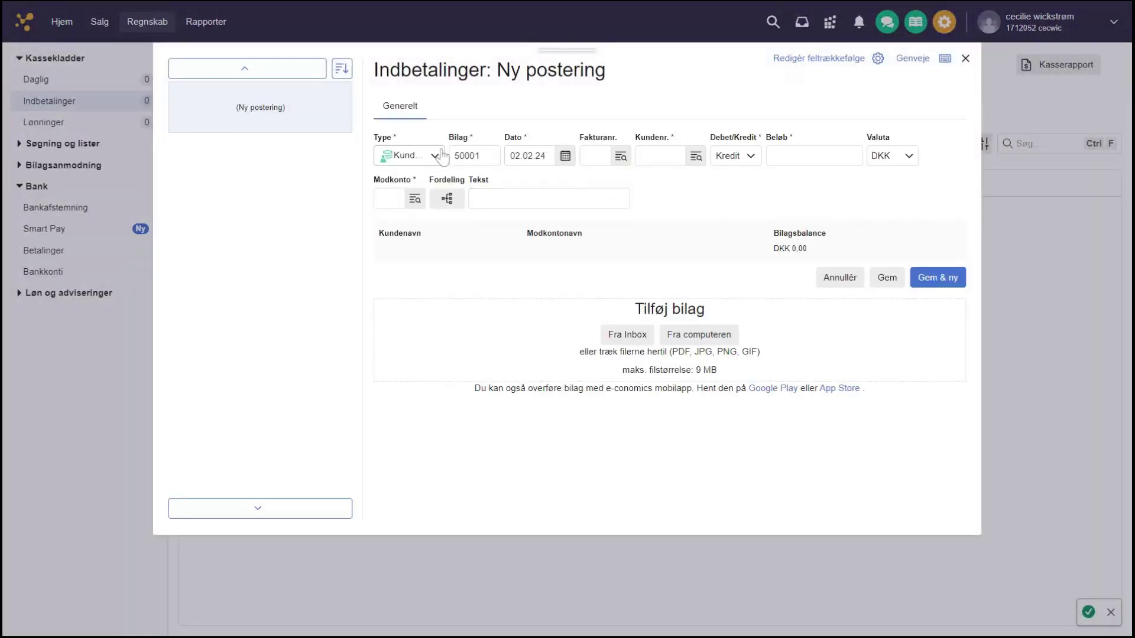
pyautogui.click(609, 158)
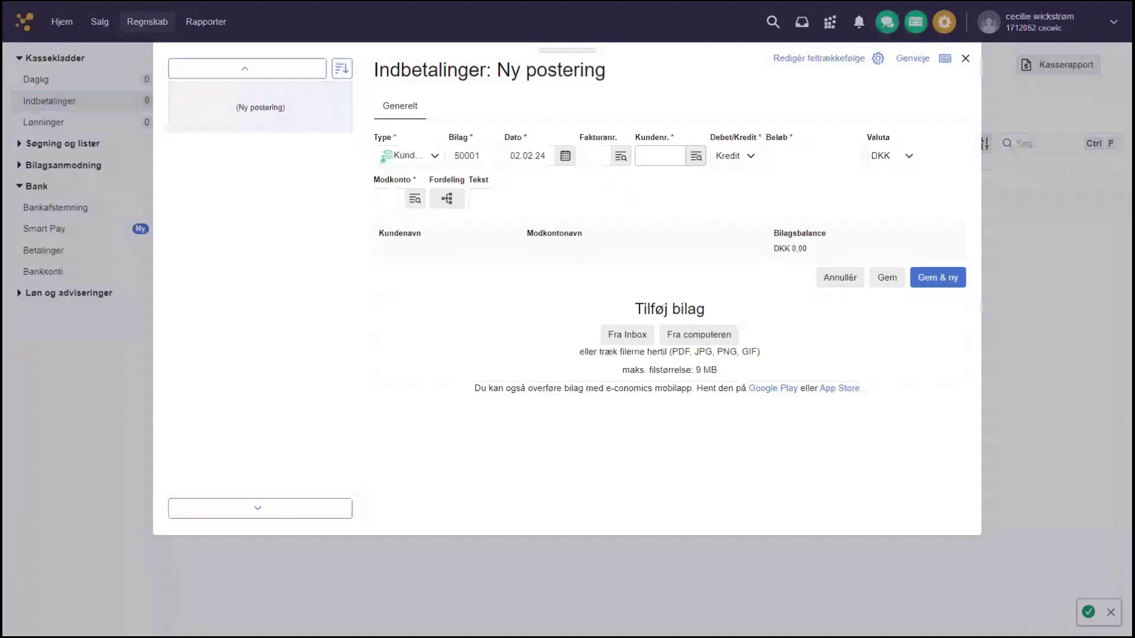
pyautogui.write('10')
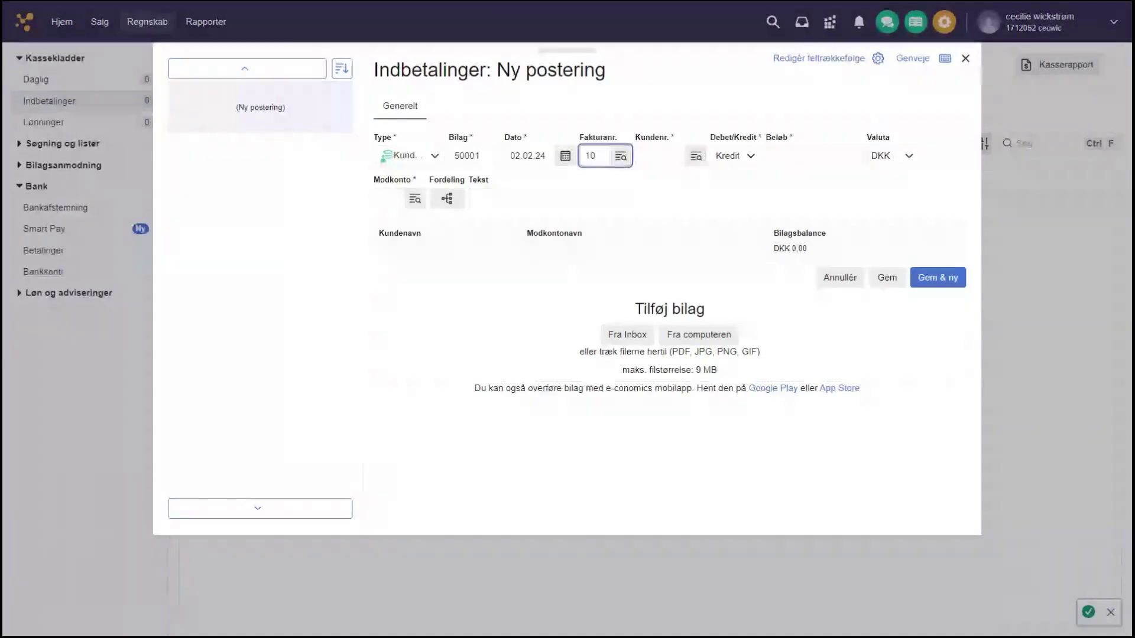
pyautogui.write('0000')
pyautogui.press('Tab')
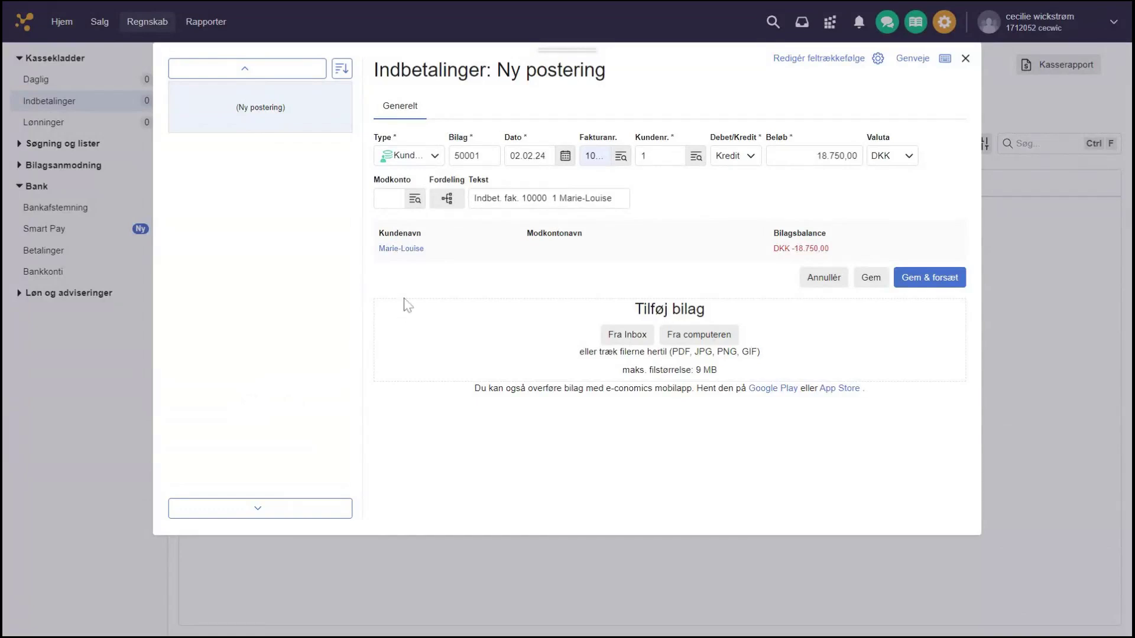
pyautogui.click(389, 199)
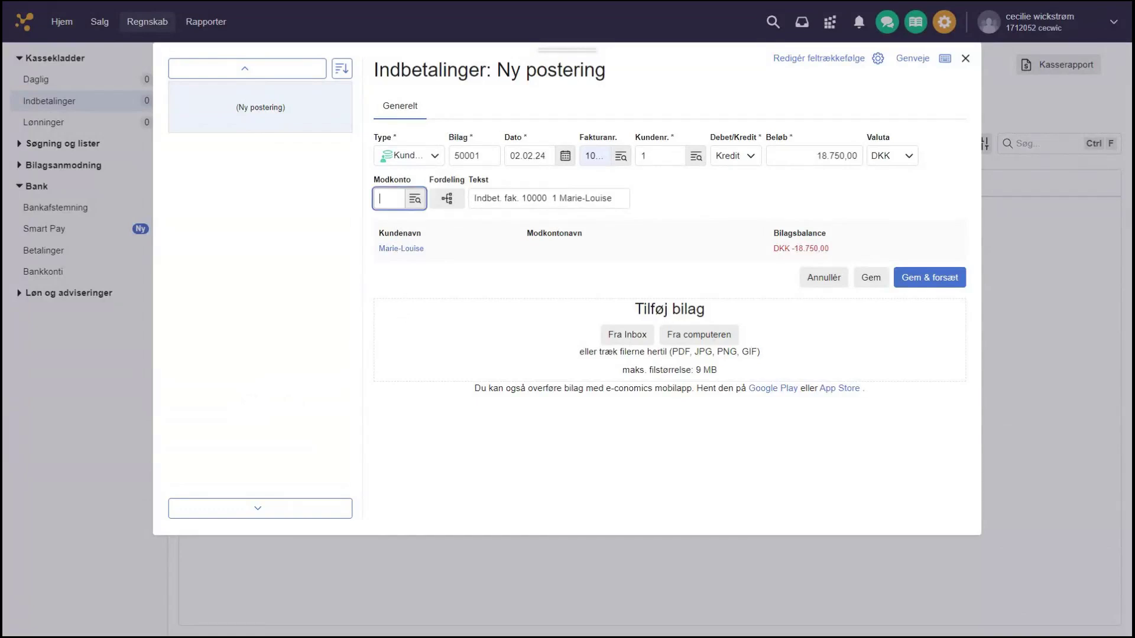
pyautogui.write('5820')
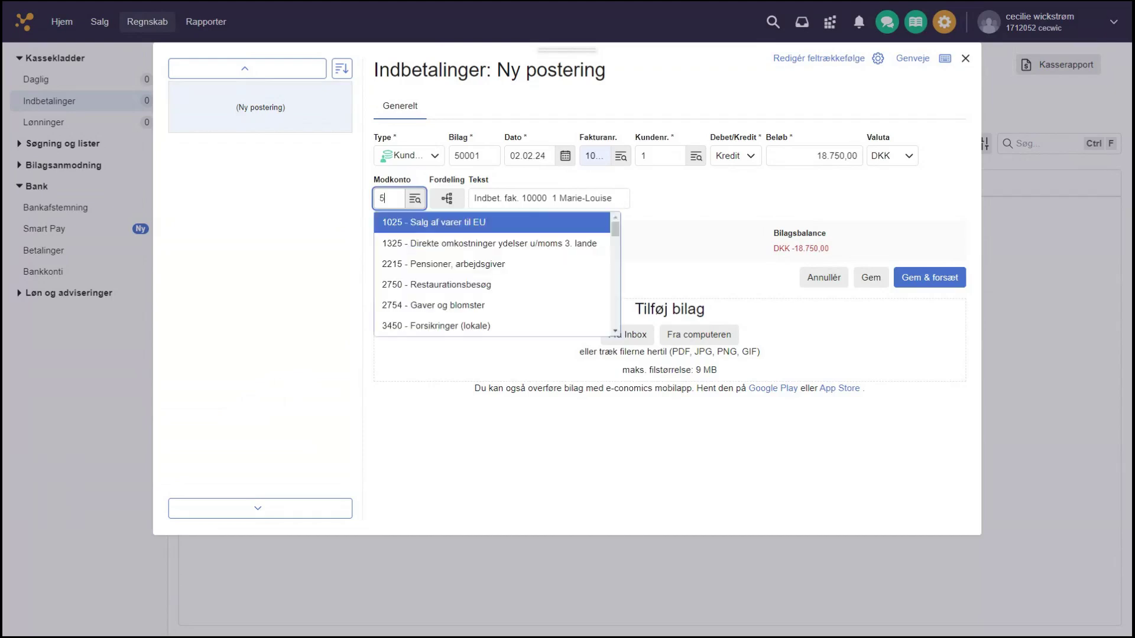
pyautogui.click(400, 228)
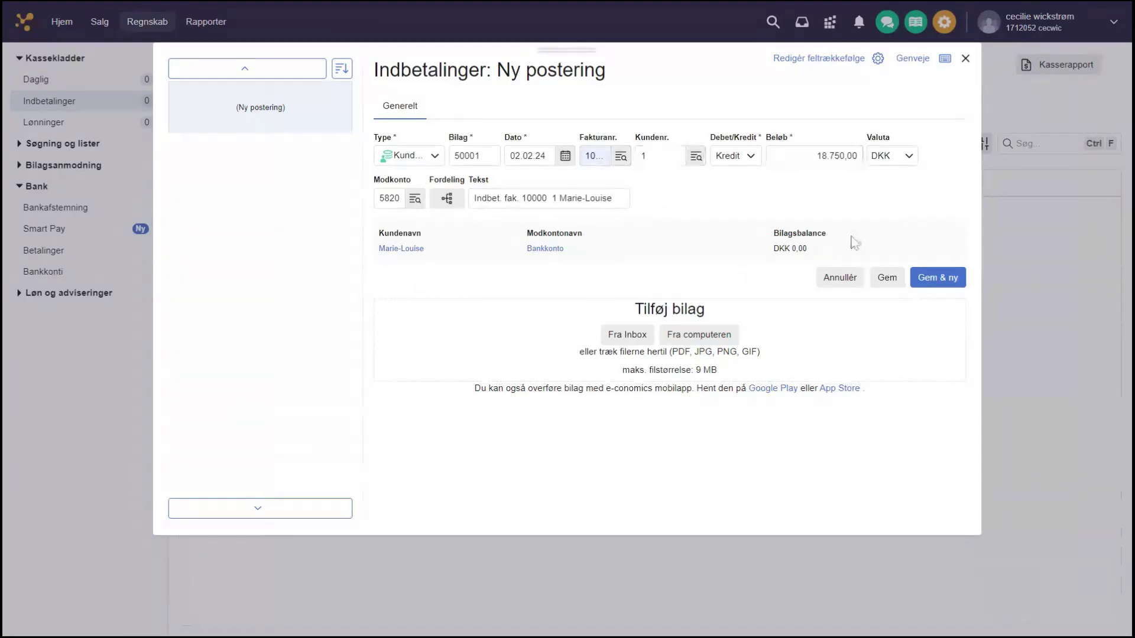
pyautogui.click(884, 280)
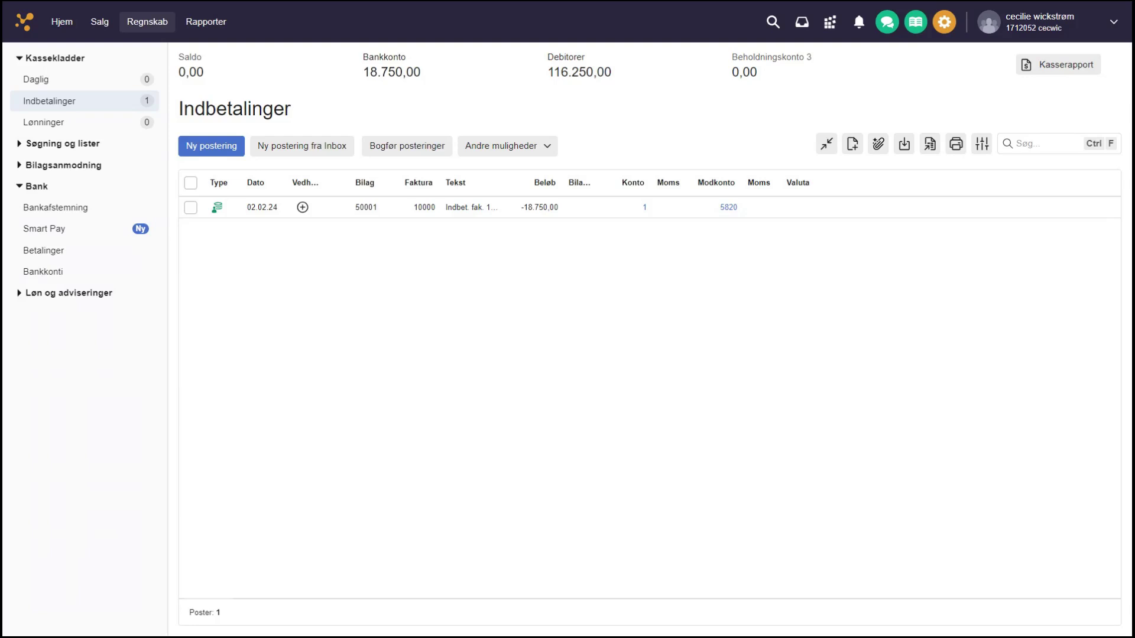
# Step: Register a customer payment of 11.250,00 DKK by customer number without an invoice number, with Modkonto 5820, and save the posting
pyautogui.click(211, 153)
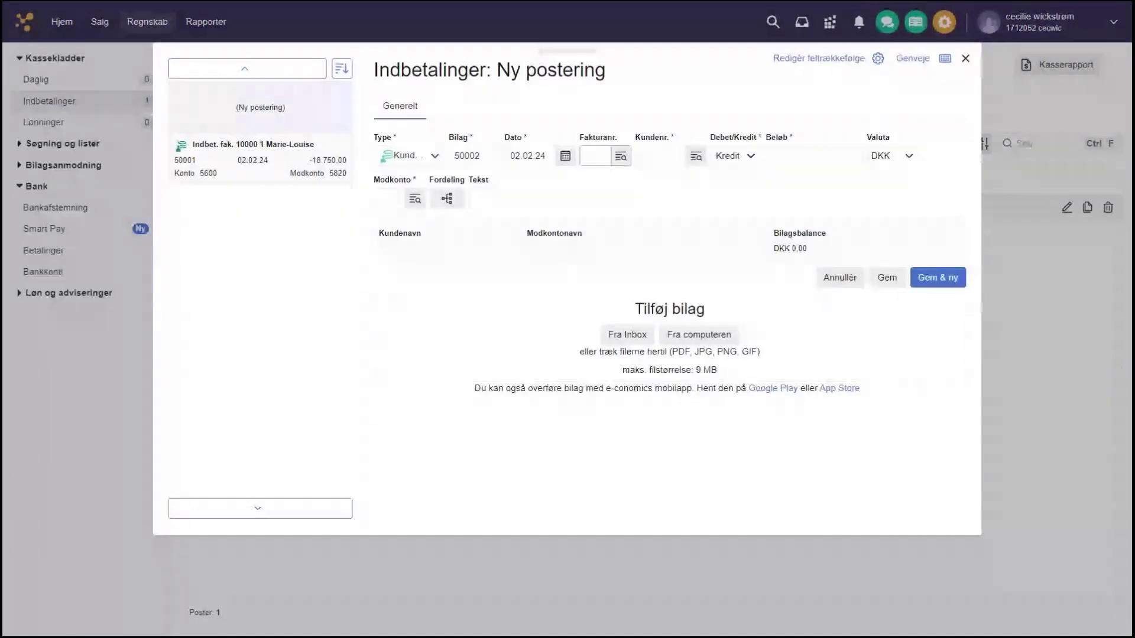
pyautogui.click(660, 155)
pyautogui.write('1')
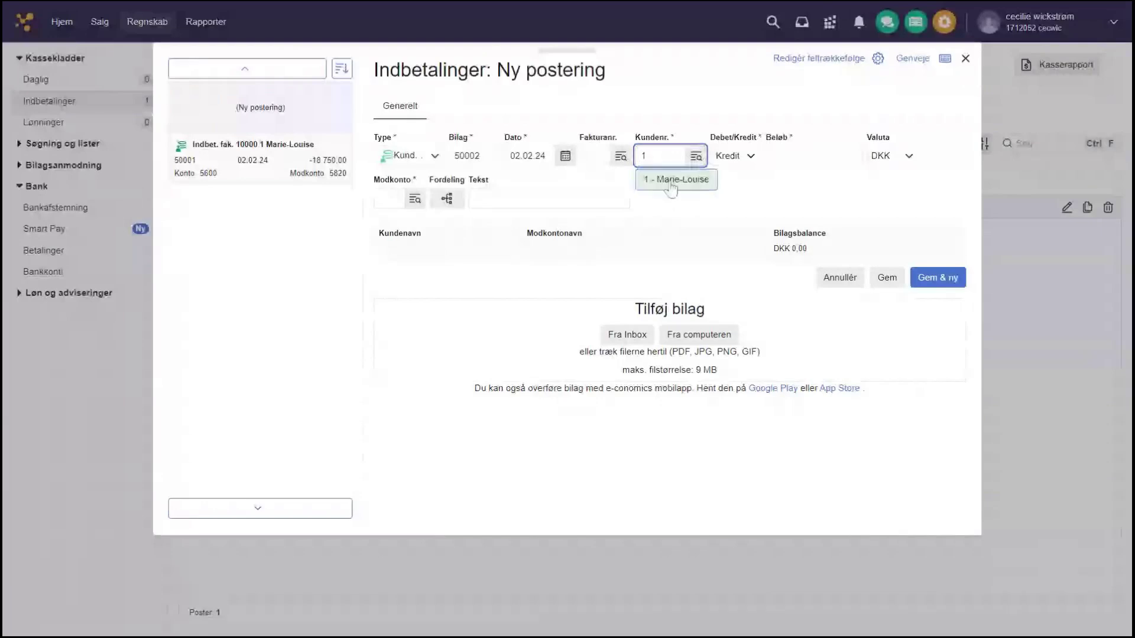
pyautogui.click(671, 183)
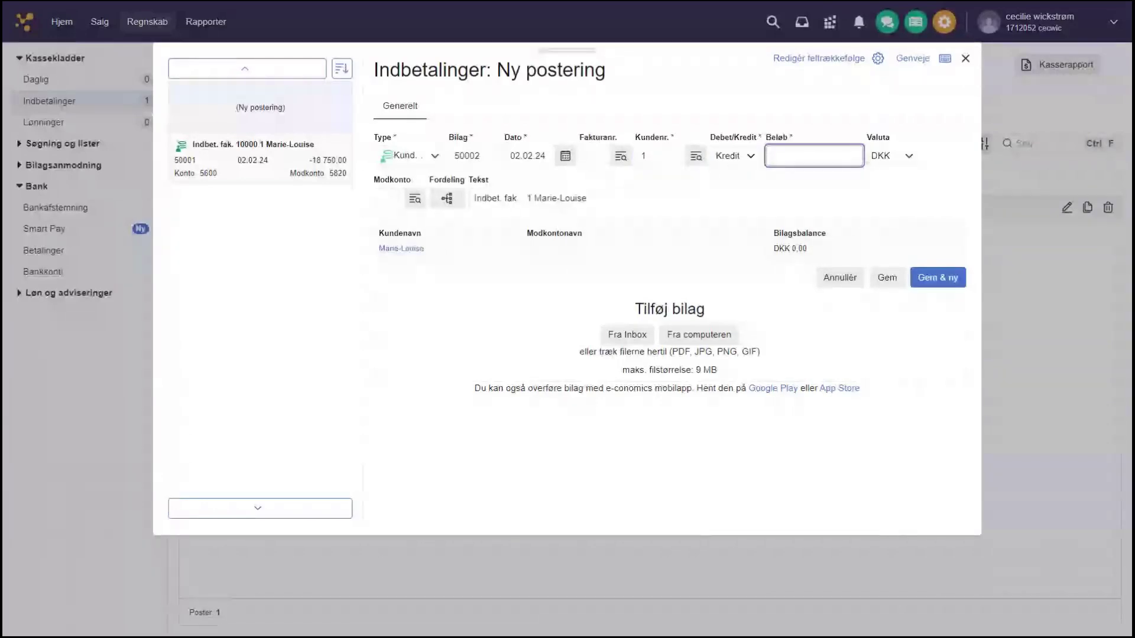
pyautogui.write('11250')
pyautogui.click(785, 189)
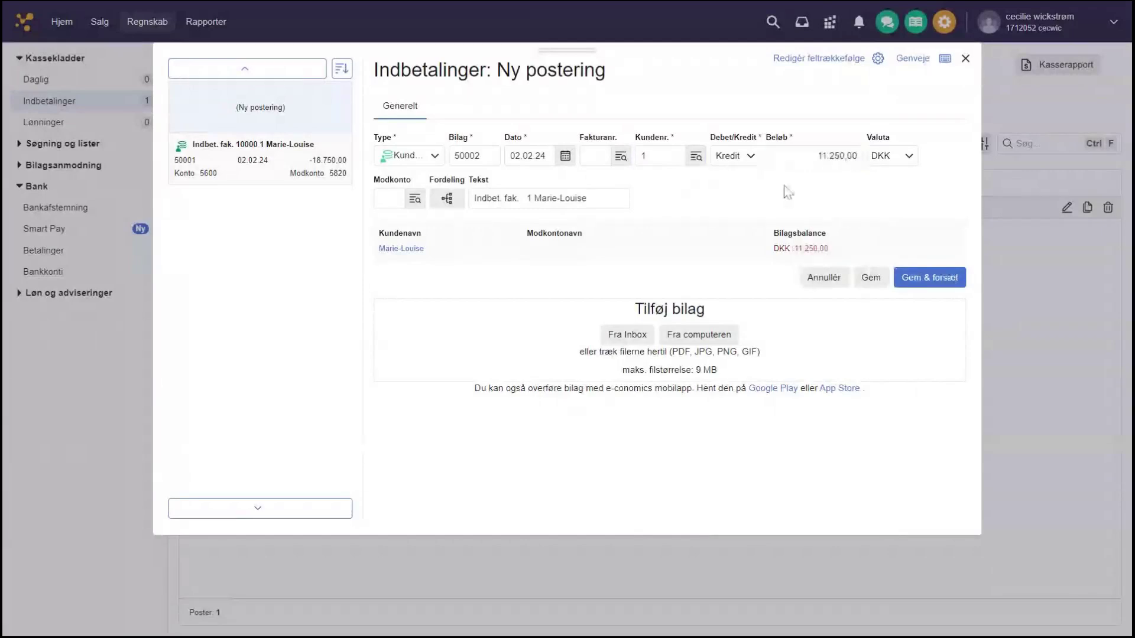
pyautogui.click(401, 204)
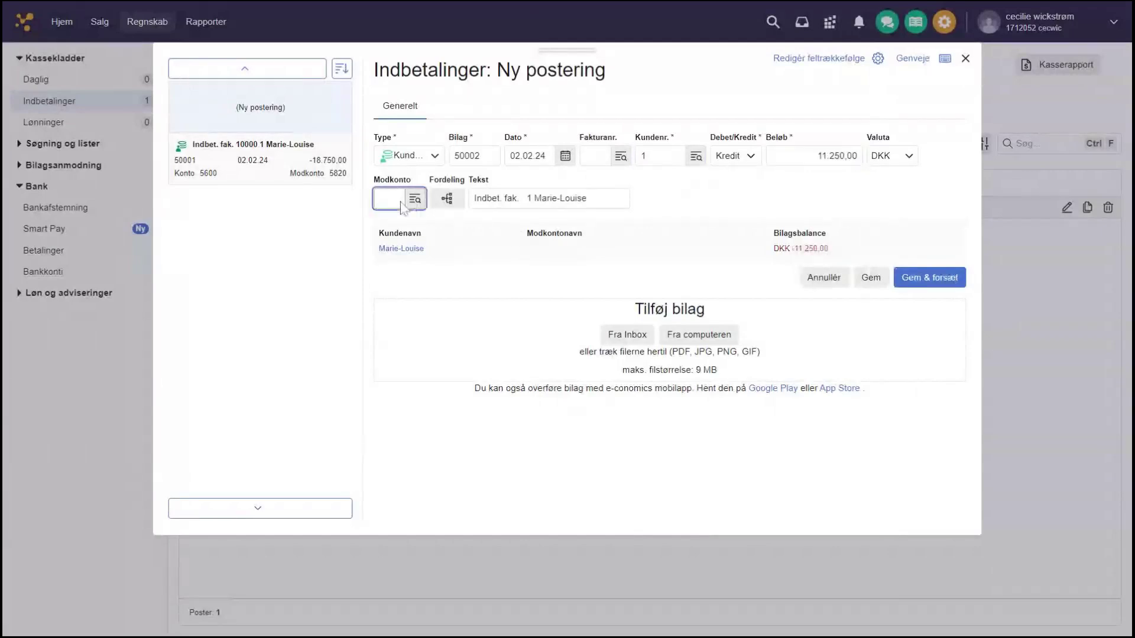
pyautogui.write('5820')
pyautogui.press('Tab')
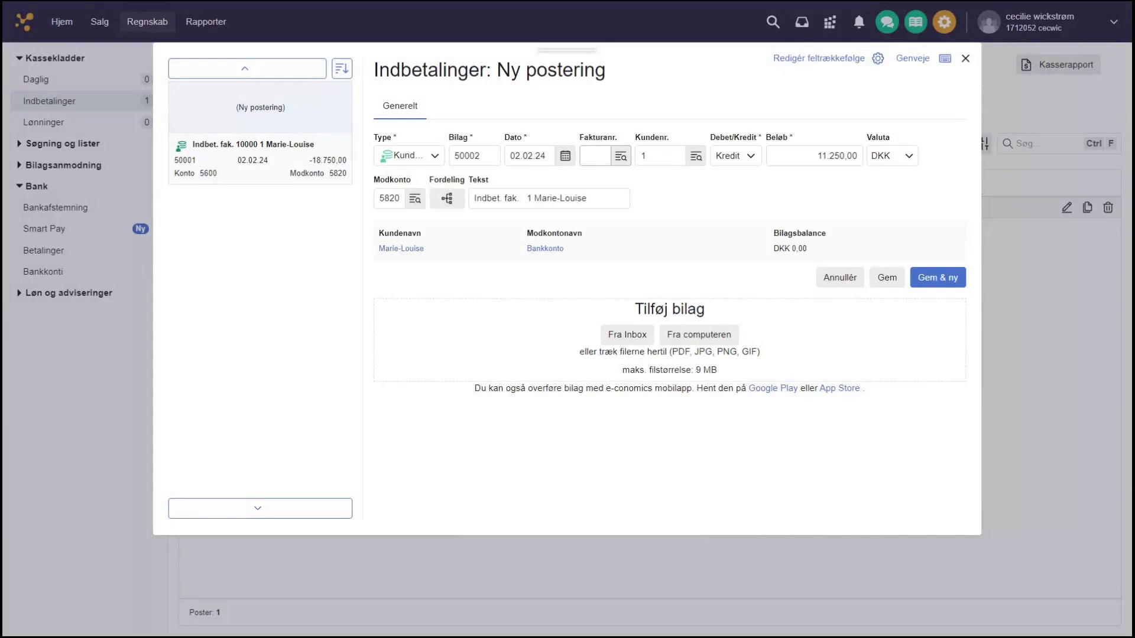
pyautogui.click(877, 284)
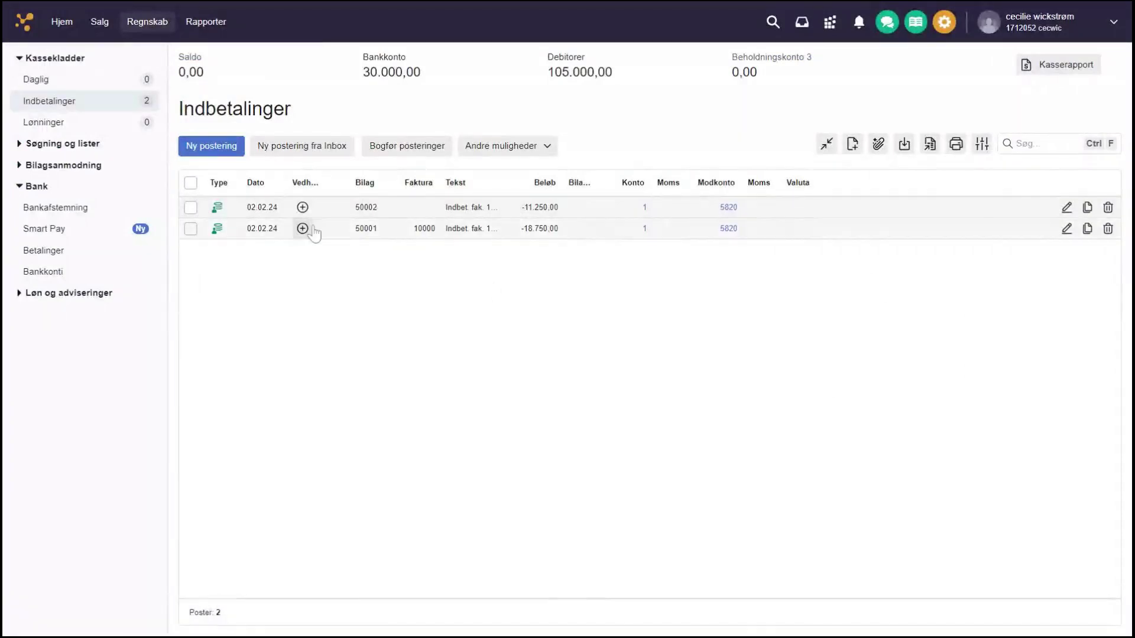
# Step: Open invoice 10001 for a new posting from the unpaid sales invoices overview on the home page
pyautogui.click(59, 24)
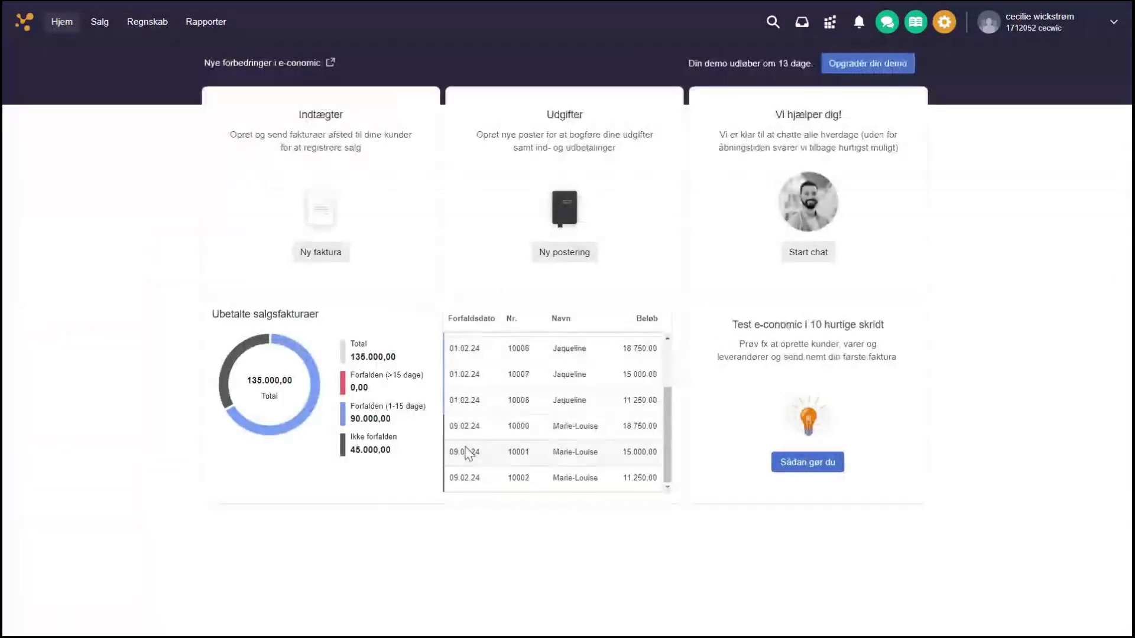
pyautogui.scroll(2, 508, 431)
pyautogui.scroll(-2, 520, 436)
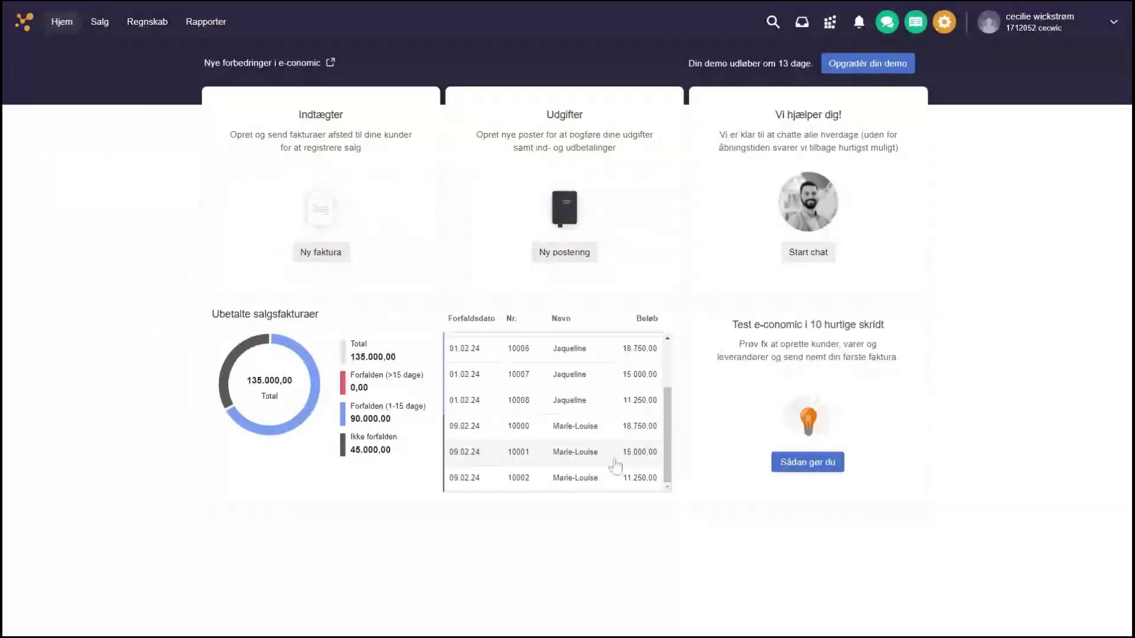
pyautogui.scroll(2, 567, 467)
pyautogui.scroll(-2, 560, 458)
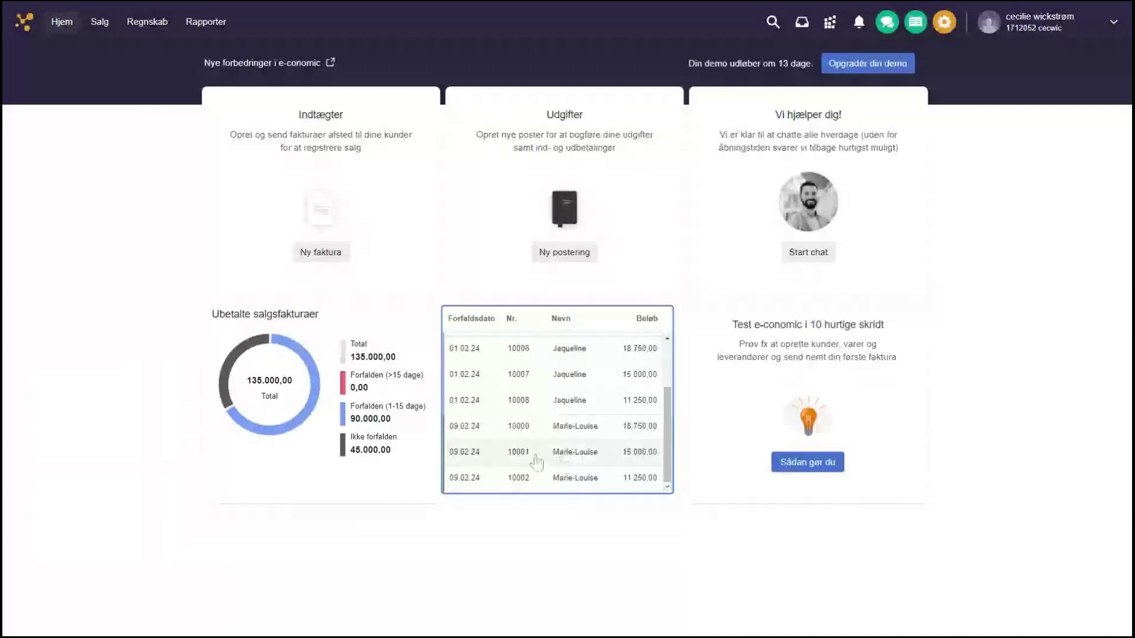
pyautogui.click(536, 460)
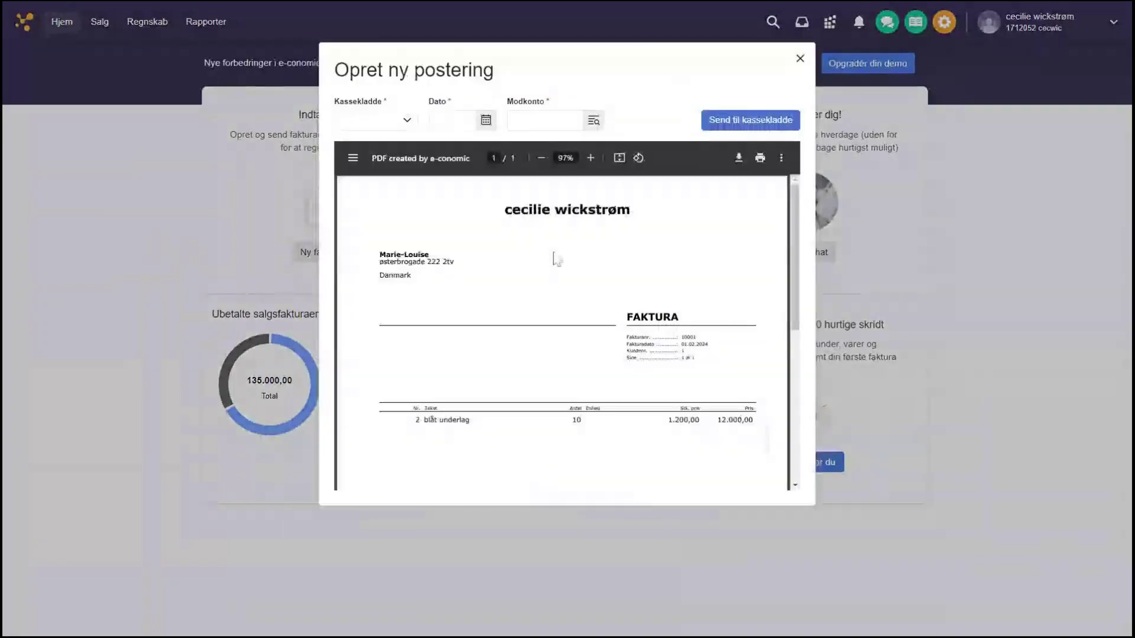
# Step: Send the payment for invoice 10001 to the Indbetalinger kassekladde with date 02.02.24 and Modkonto 5820
pyautogui.scroll(-5, 503, 362)
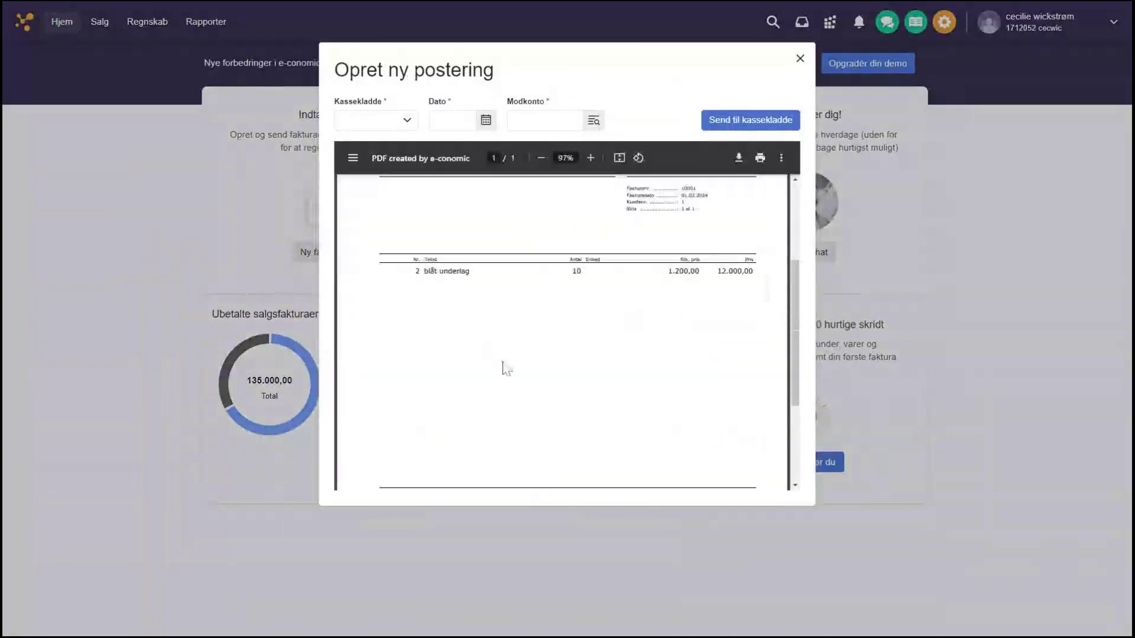
pyautogui.scroll(5, 502, 367)
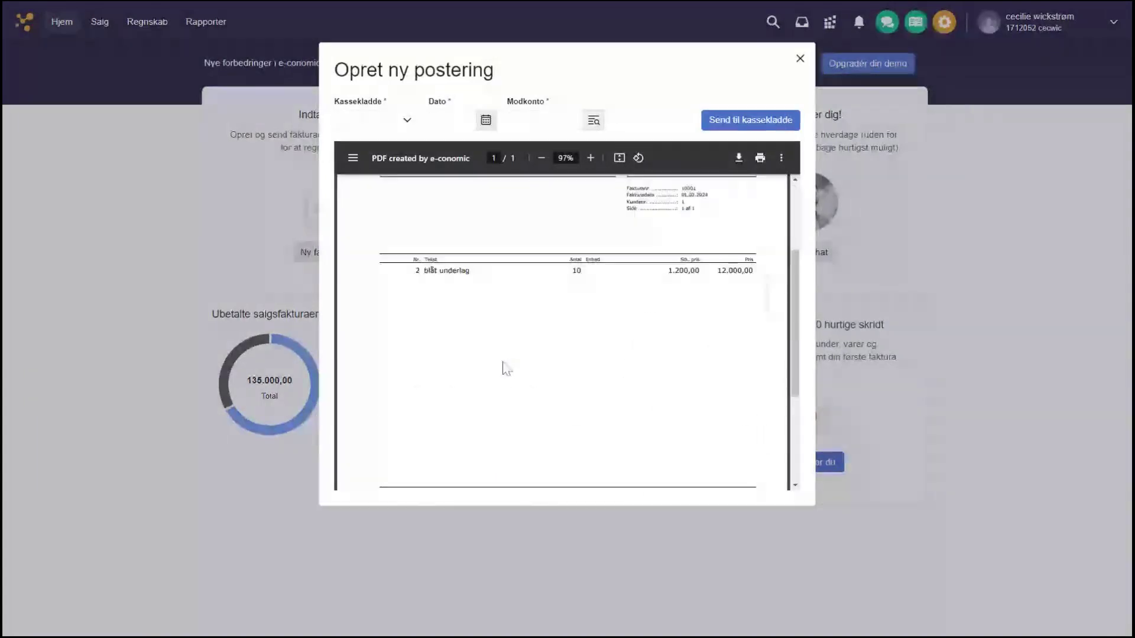
pyautogui.click(388, 120)
pyautogui.click(383, 187)
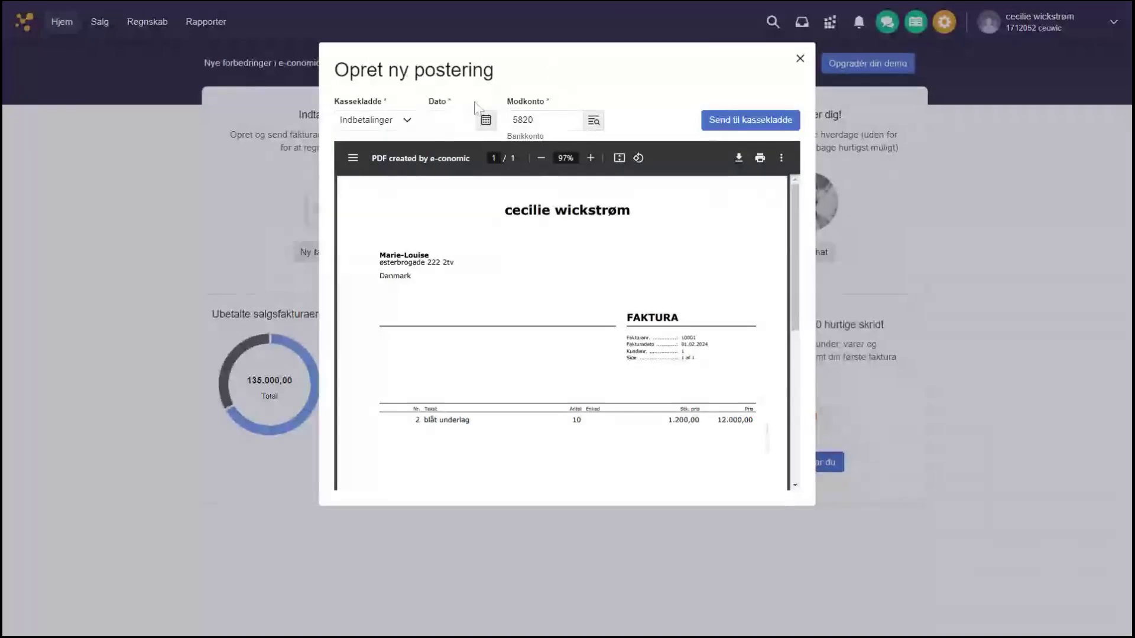
pyautogui.click(452, 120)
pyautogui.write('020224')
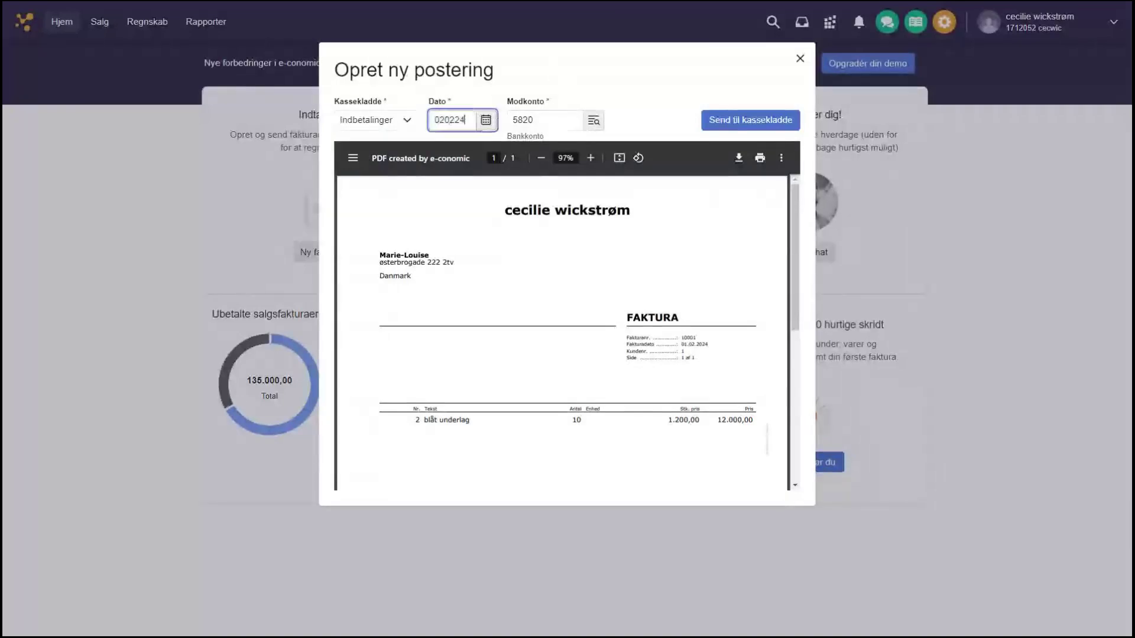
pyautogui.click(621, 82)
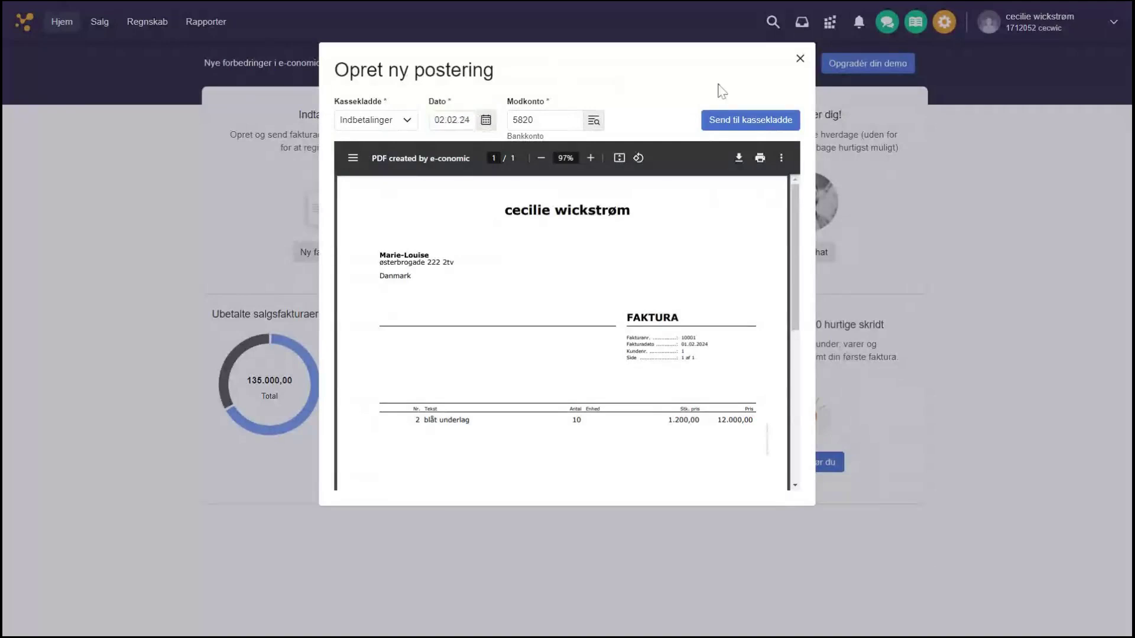
pyautogui.click(734, 124)
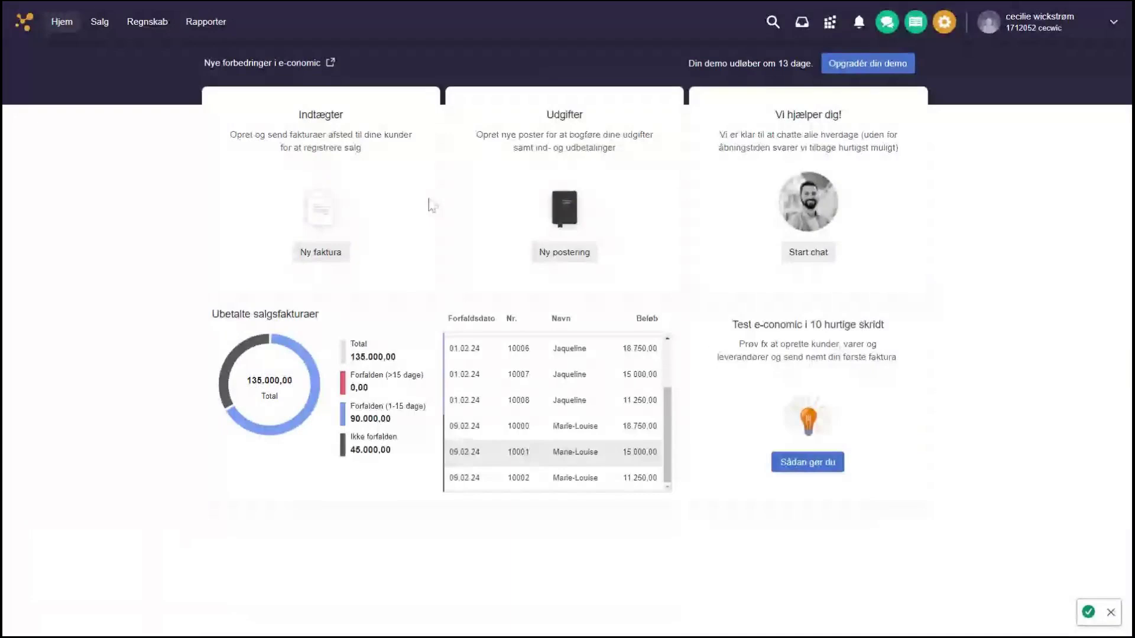
# Step: Review the Posteringer settings for Modkonto and allowed posting types in the Indbetalinger kassekladde setup, and save the setup
pyautogui.click(144, 26)
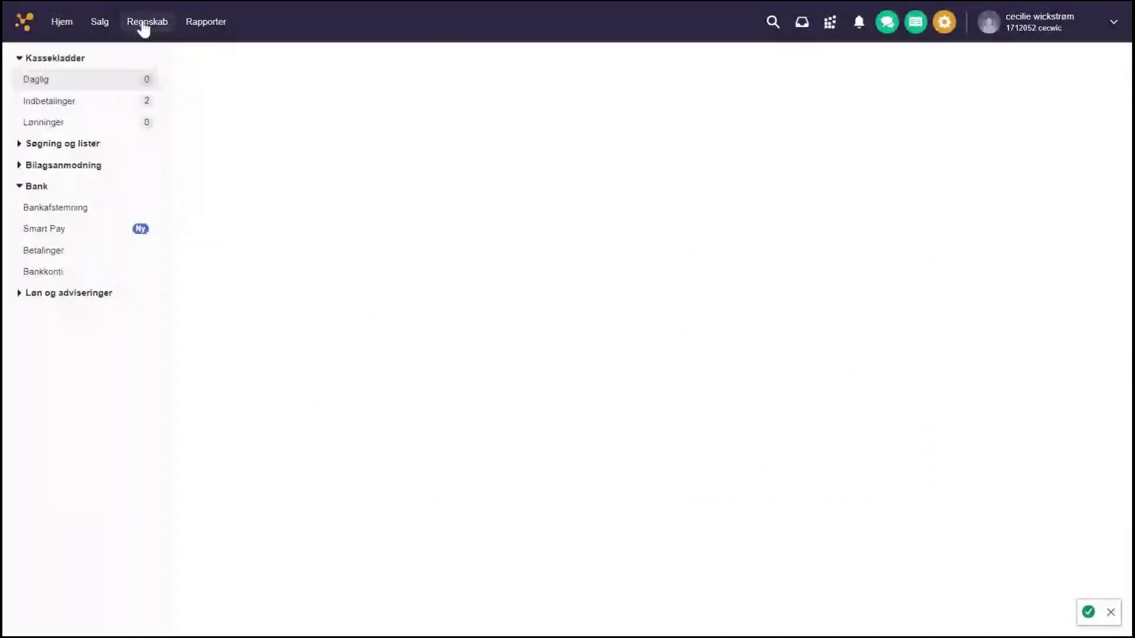
pyautogui.click(59, 101)
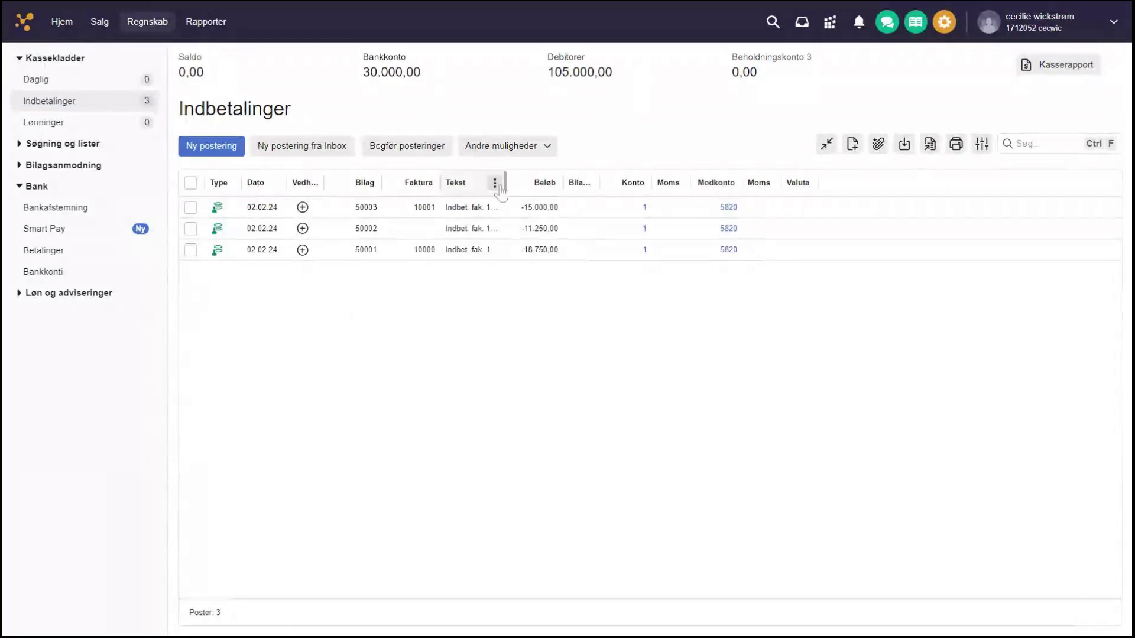
pyautogui.click(520, 147)
pyautogui.click(517, 193)
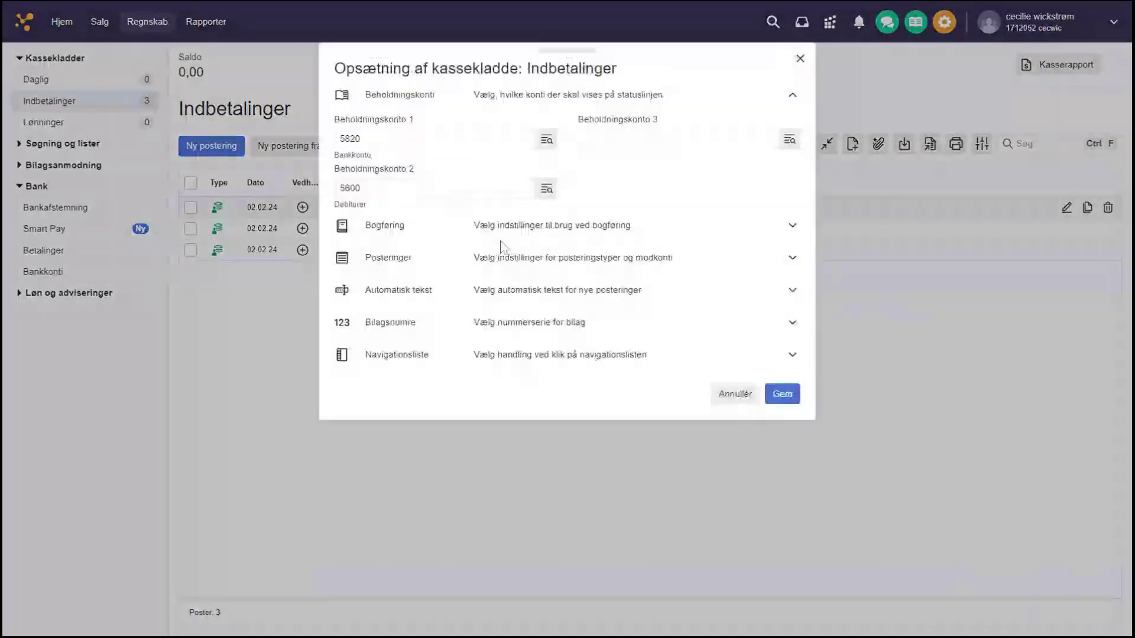
pyautogui.click(455, 264)
pyautogui.click(437, 203)
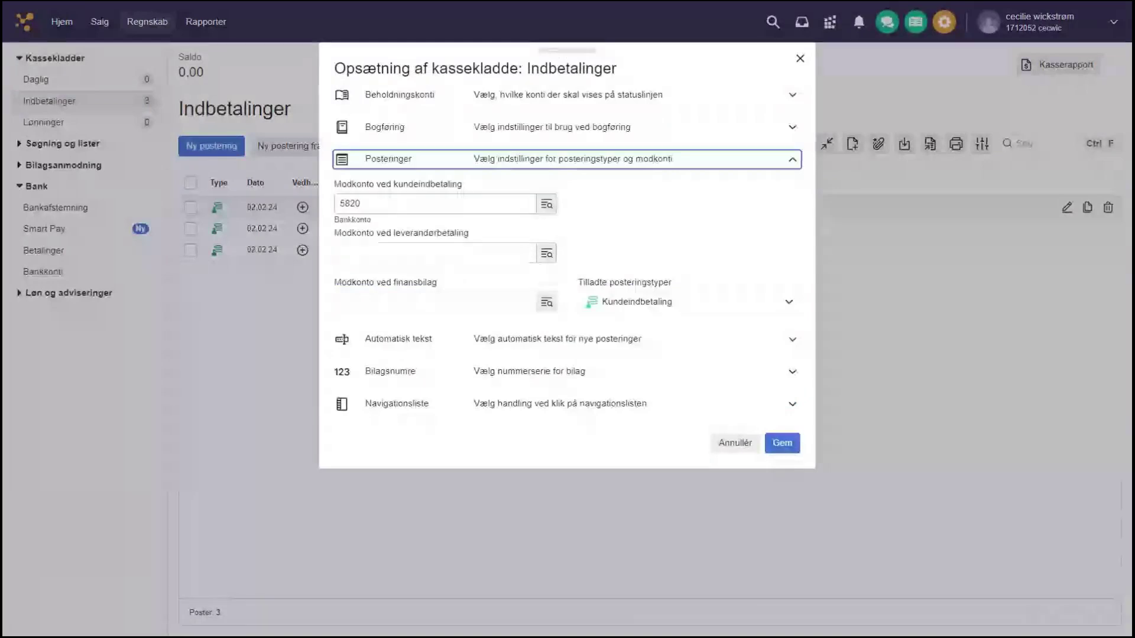
pyautogui.click(378, 227)
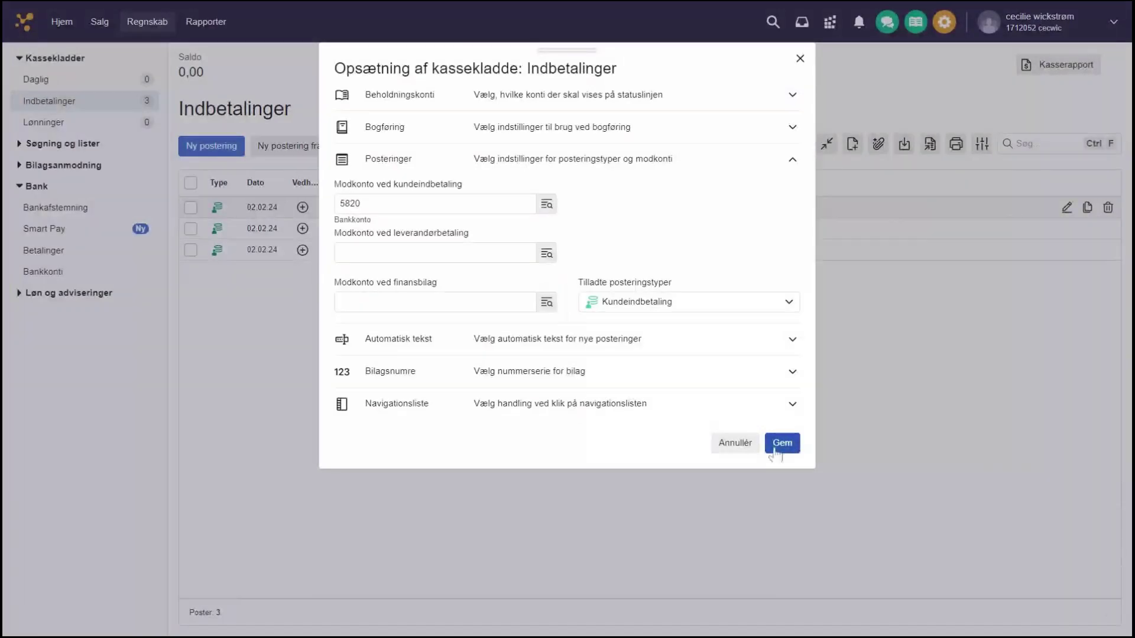
pyautogui.click(776, 446)
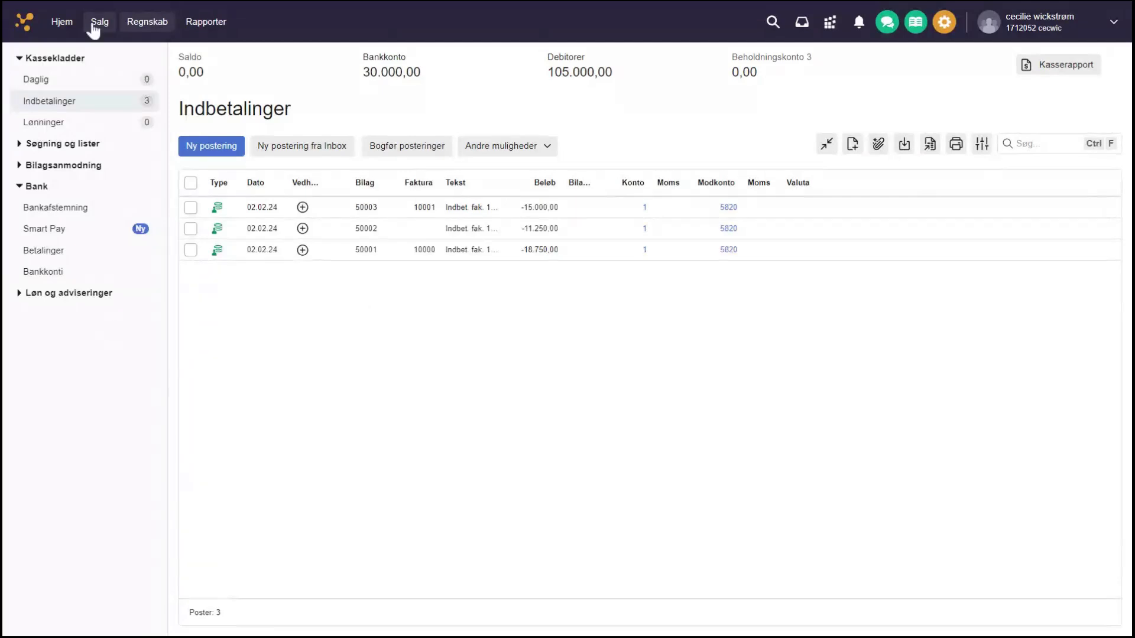
# Step: Select all postings in the Indbetalinger kassekladde and post them to the accounts
pyautogui.click(56, 21)
pyautogui.scroll(-3, 579, 425)
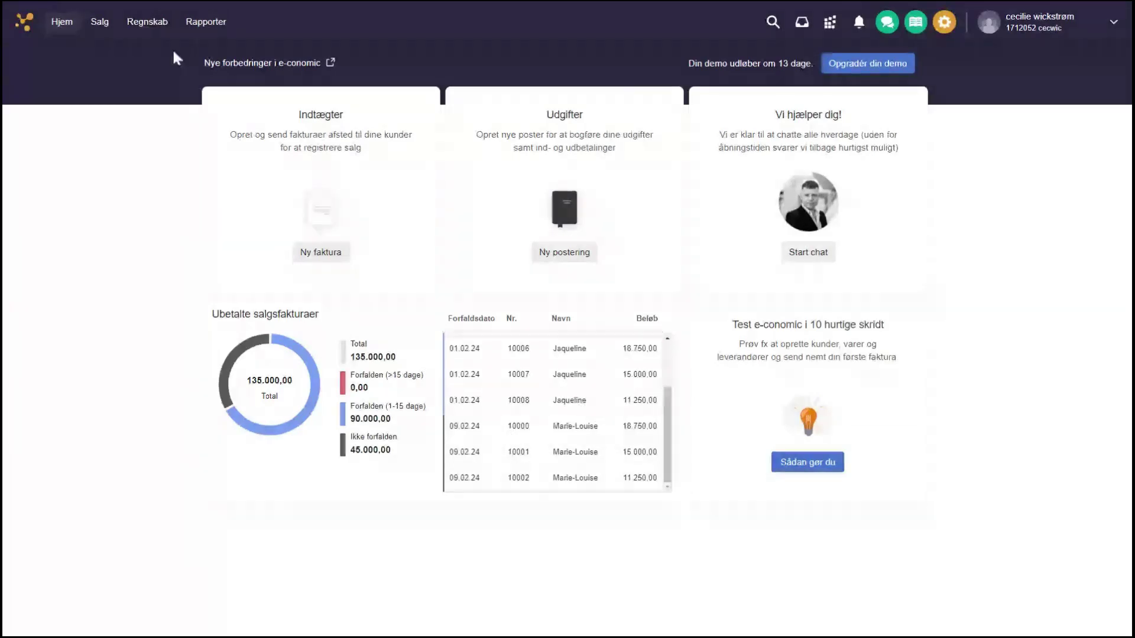
pyautogui.click(155, 29)
pyautogui.click(88, 101)
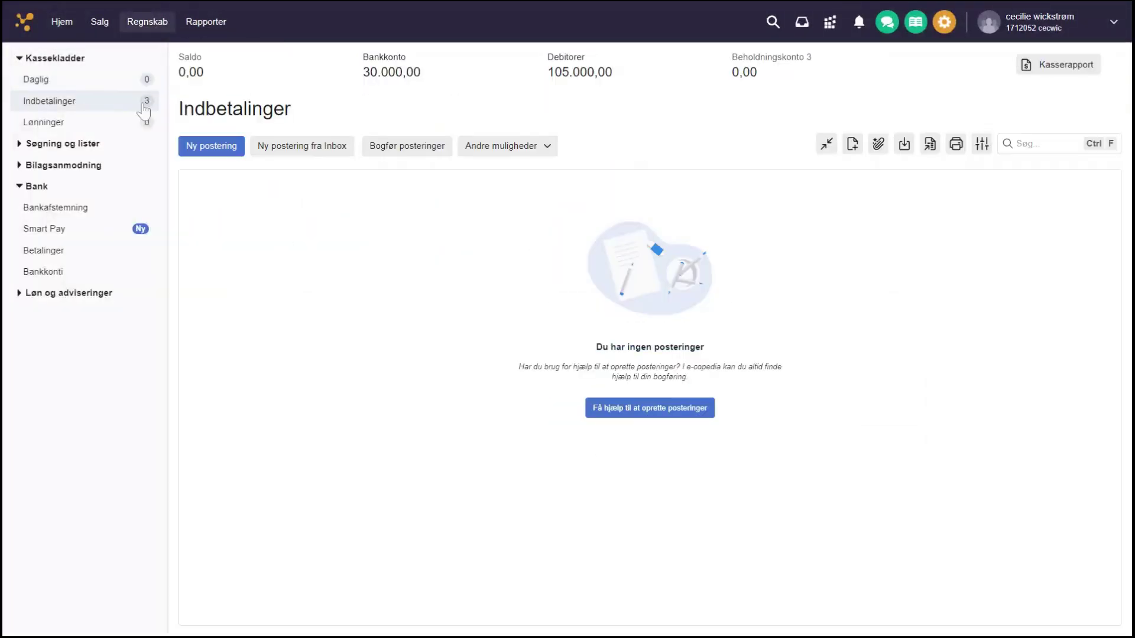
pyautogui.click(191, 184)
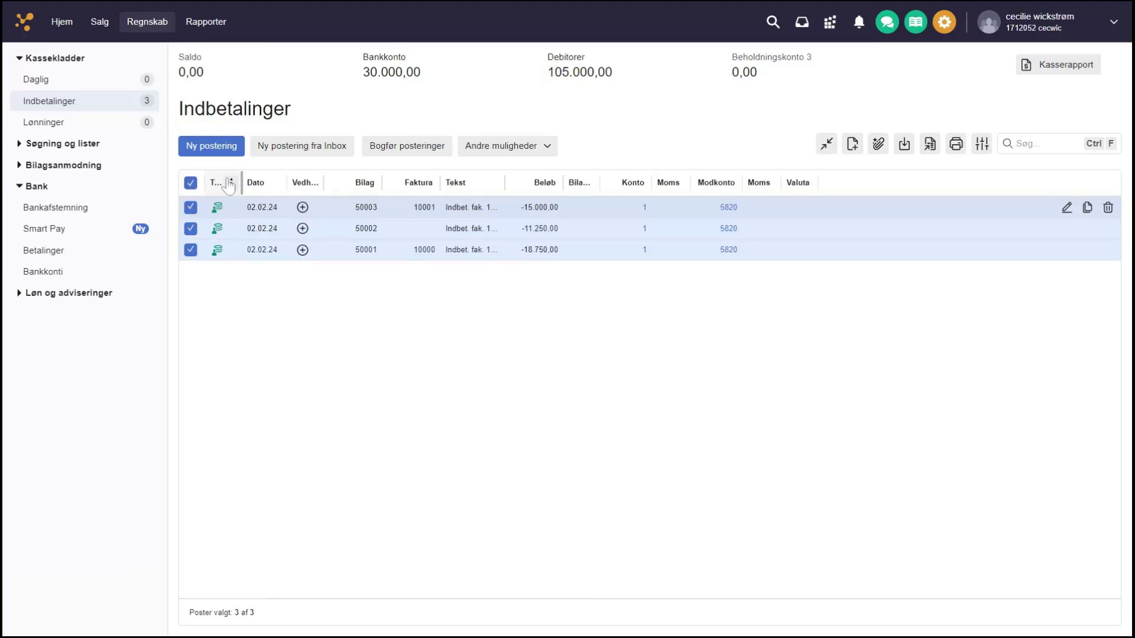
pyautogui.click(383, 152)
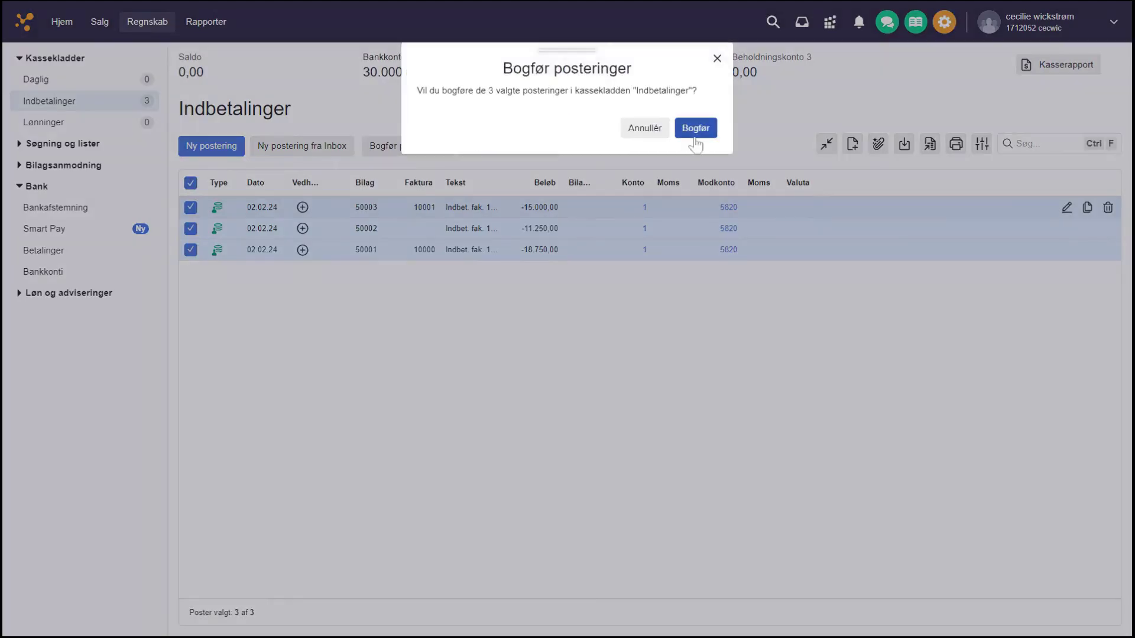
pyautogui.click(693, 133)
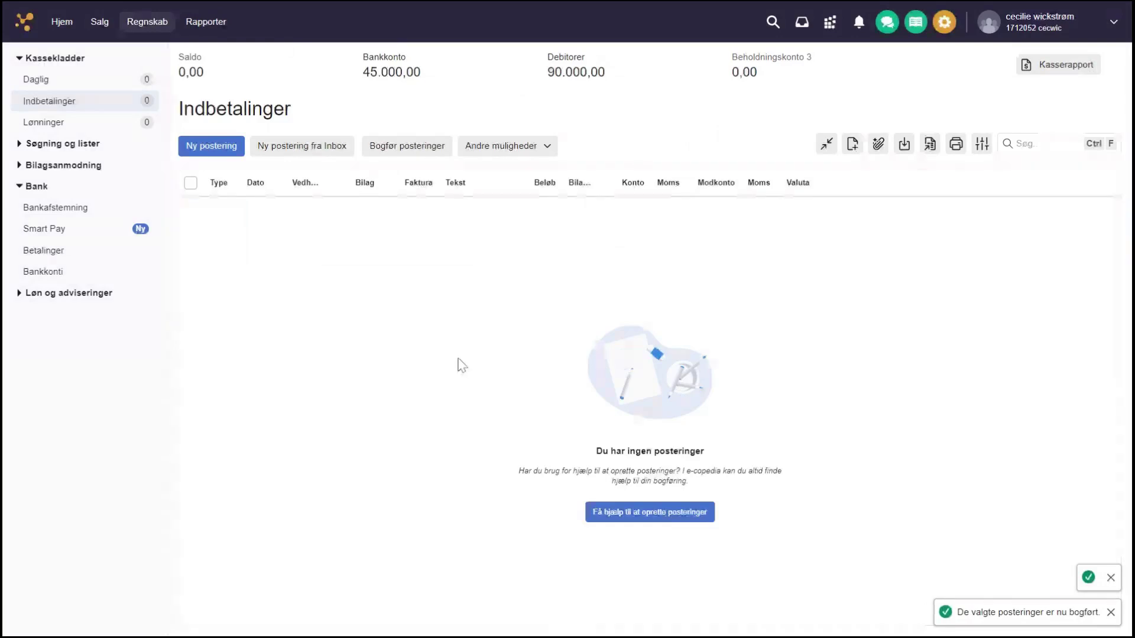
# Step: Check which sales invoices are still listed as unpaid on the home page
pyautogui.click(89, 144)
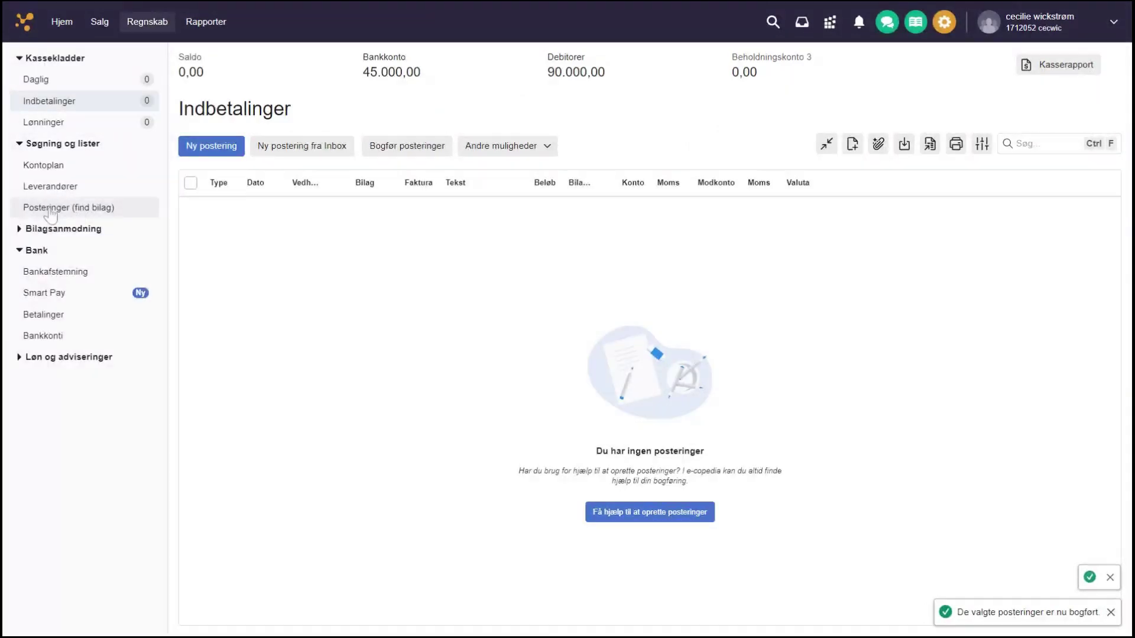
pyautogui.click(65, 113)
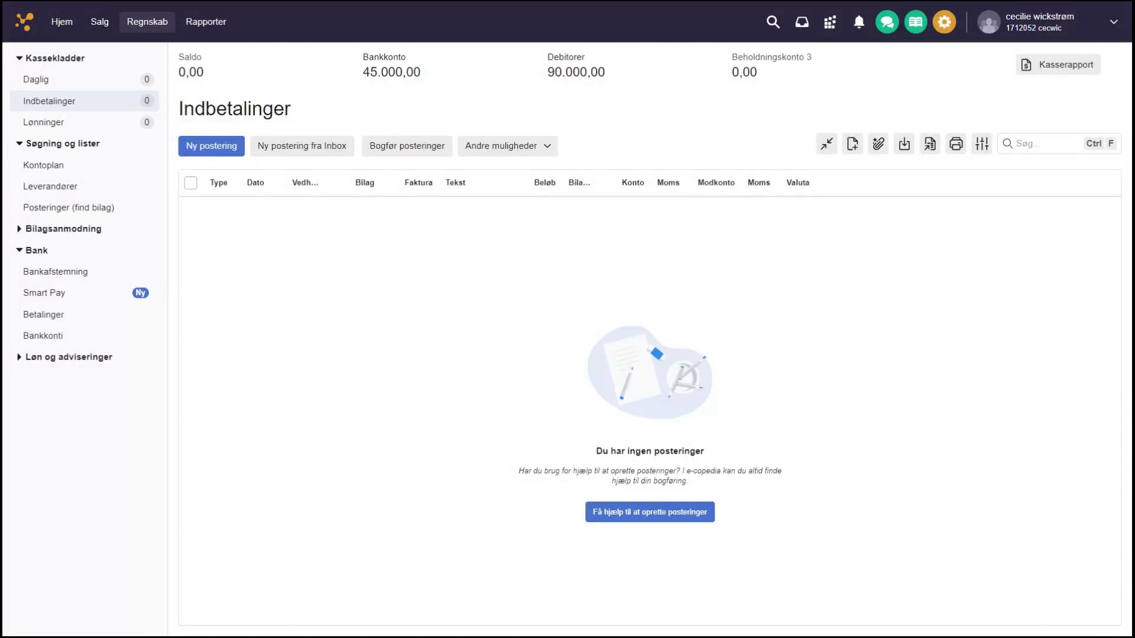
pyautogui.click(63, 24)
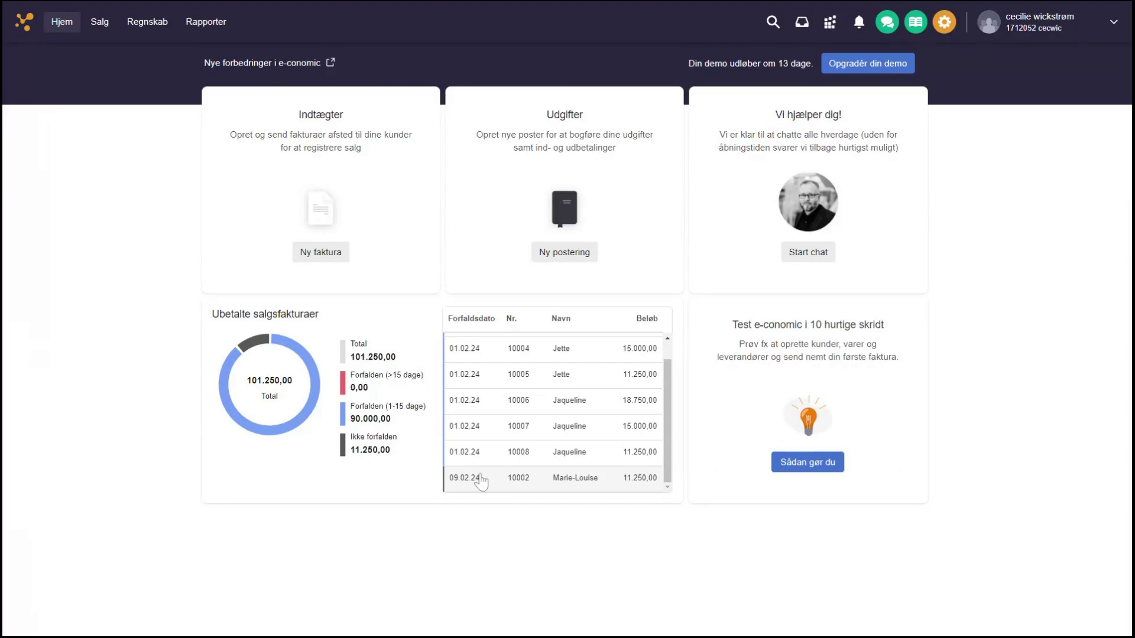
# Step: Open the list of open postings for the first customer in the customer overview
pyautogui.click(101, 26)
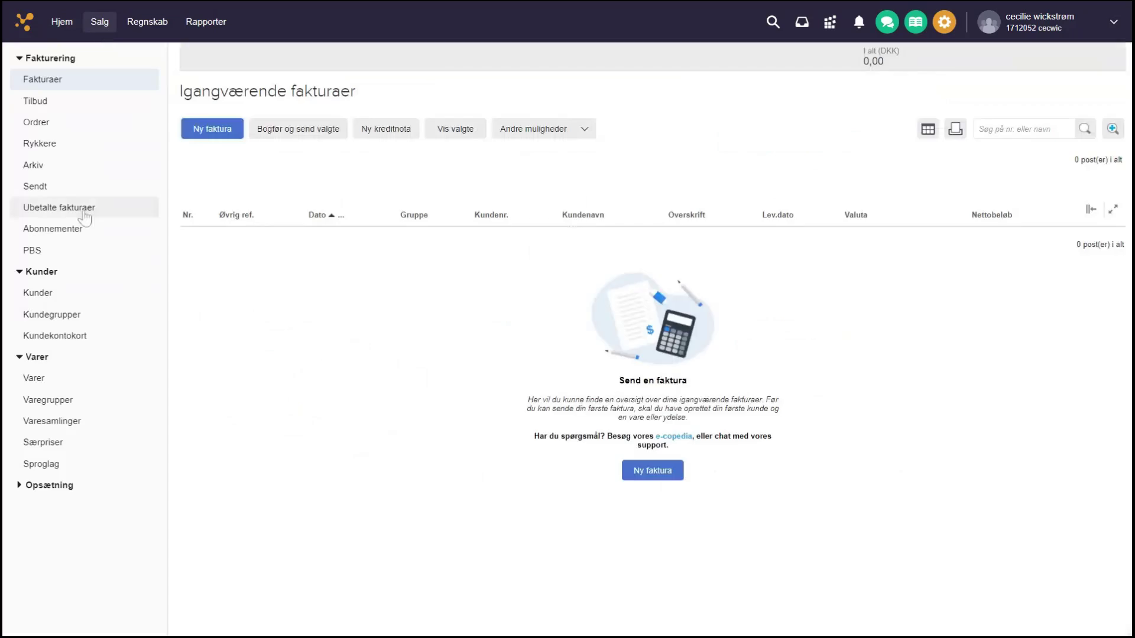
pyautogui.click(66, 292)
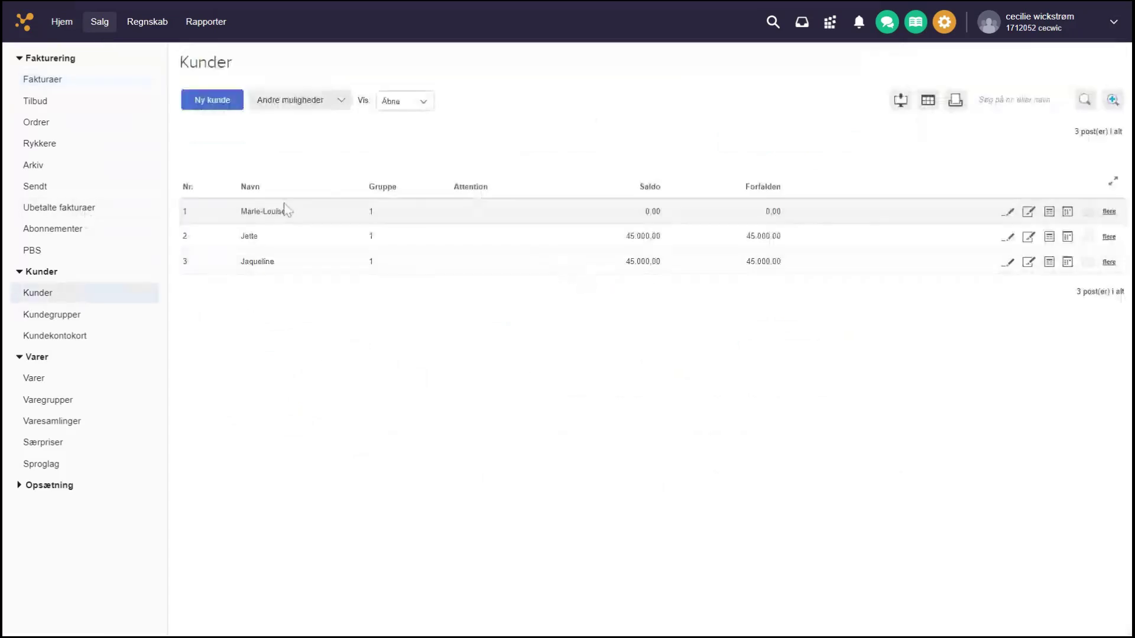
pyautogui.moveTo(240, 212); pyautogui.dragTo(286, 212)
pyautogui.click(484, 145)
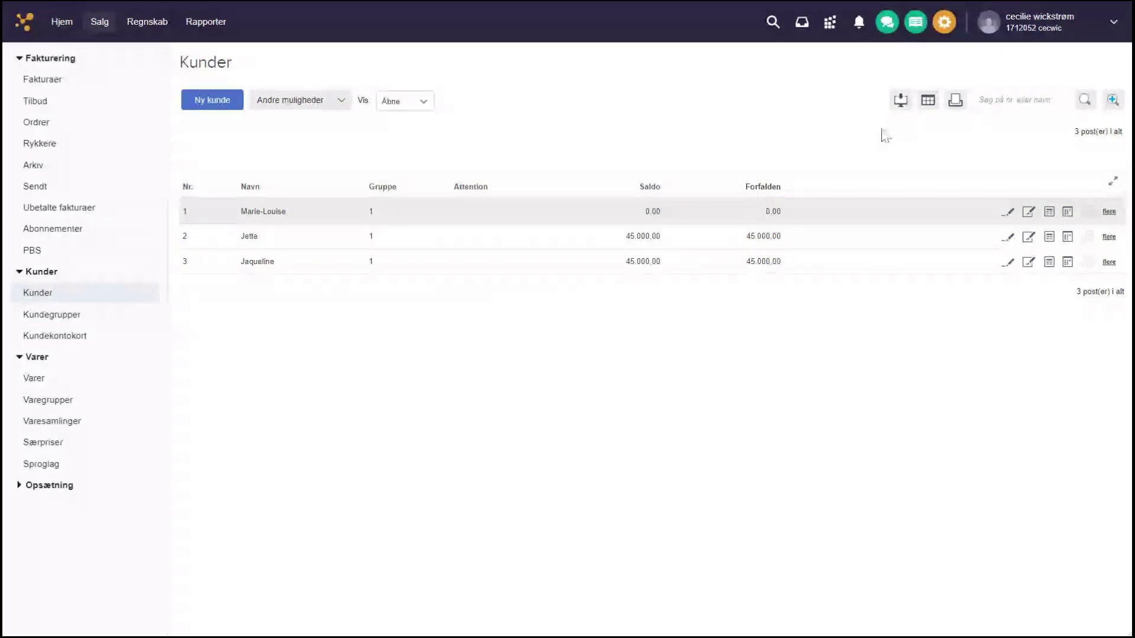
pyautogui.click(1066, 212)
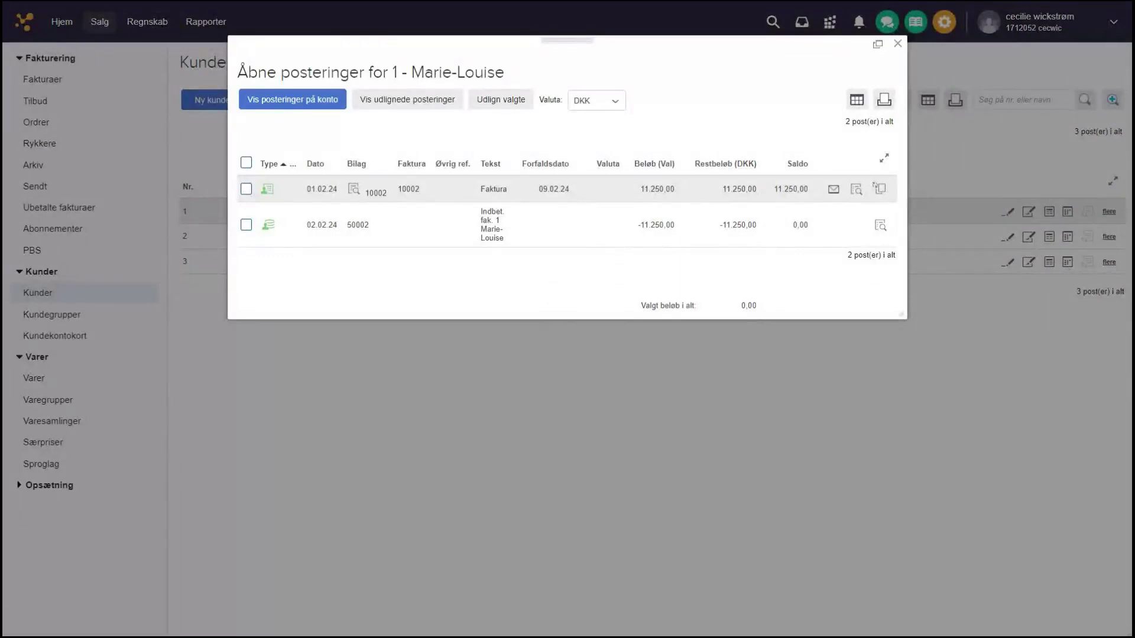
# Step: Select invoice 10002 and voucher 50002, show the customer's settled postings, and close the list
pyautogui.click(246, 225)
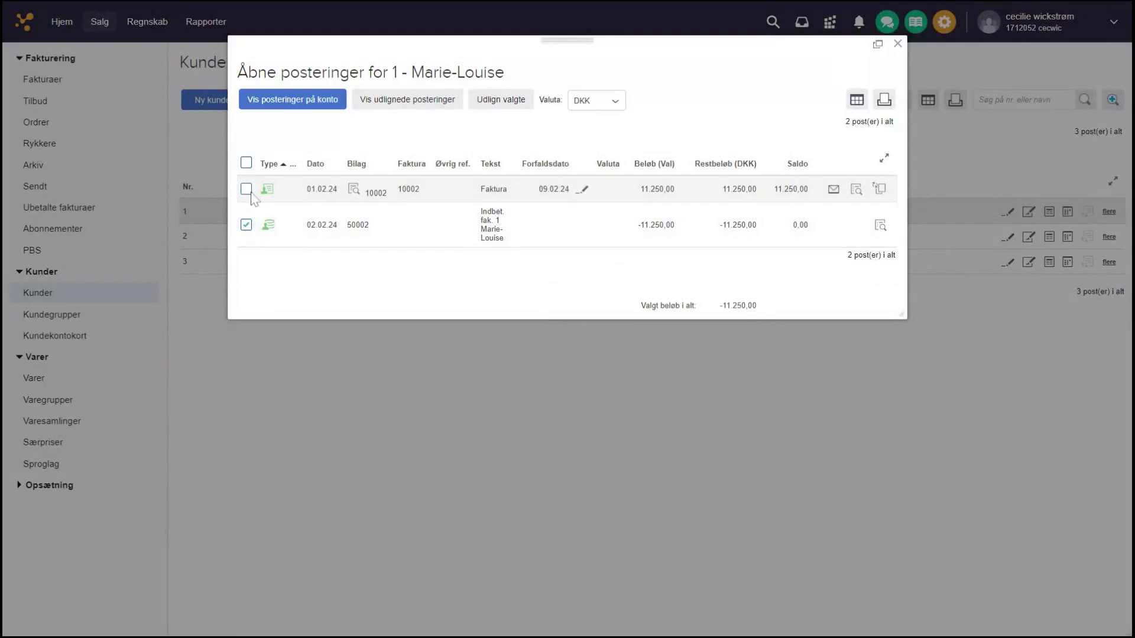
pyautogui.click(246, 189)
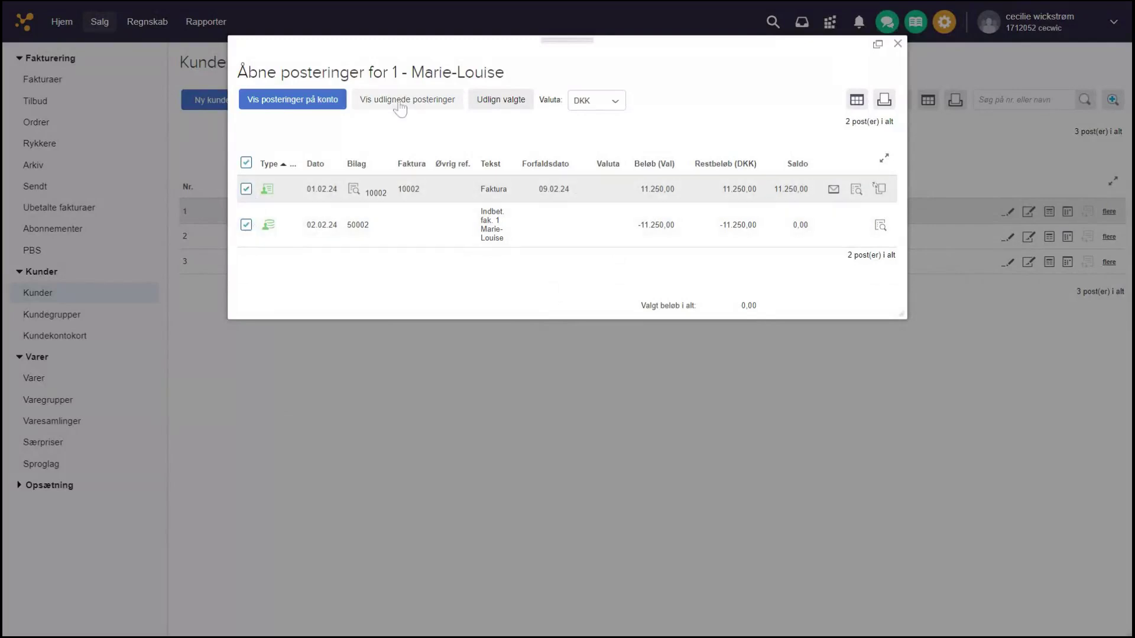
pyautogui.click(441, 107)
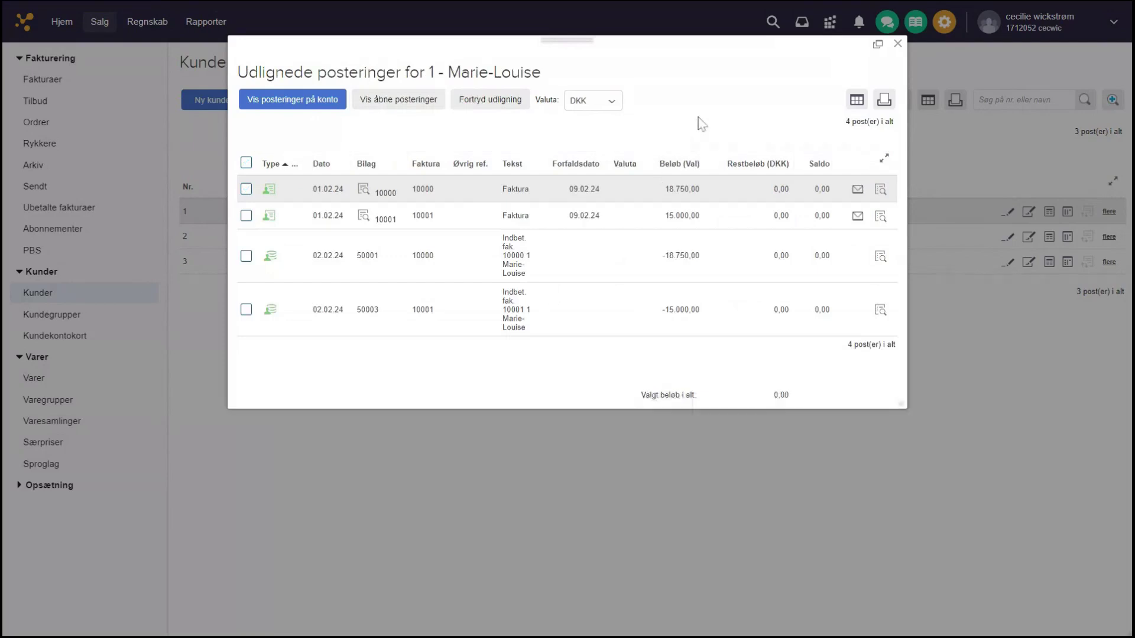
pyautogui.click(897, 44)
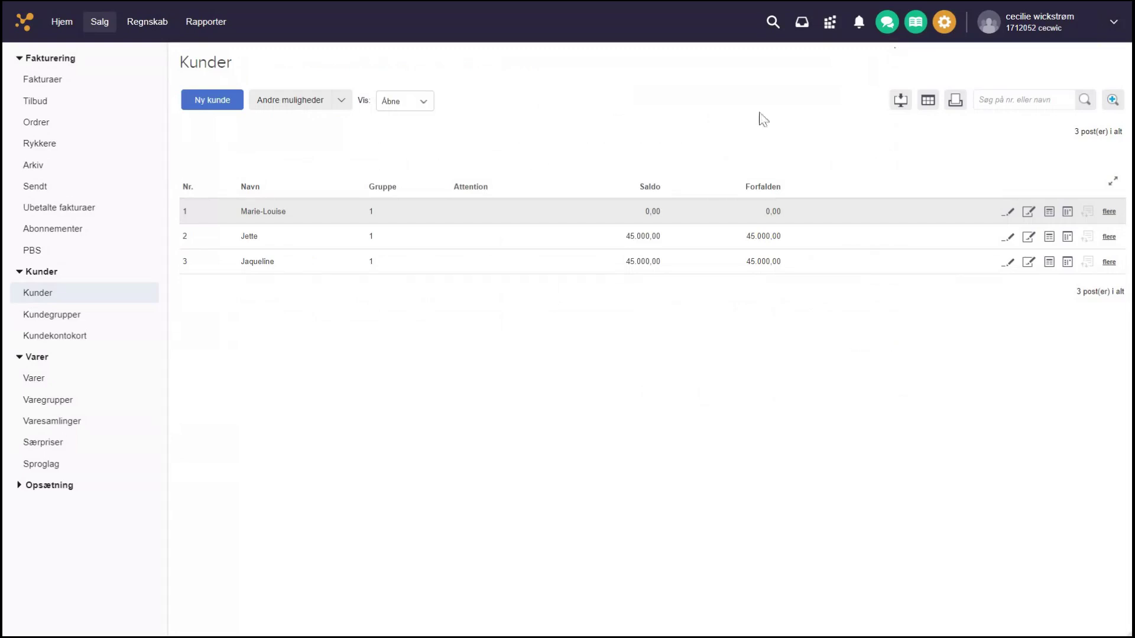
# Step: Settle invoice 10002 against payment voucher 50002 in the first customer's open postings, and close the list
pyautogui.click(61, 22)
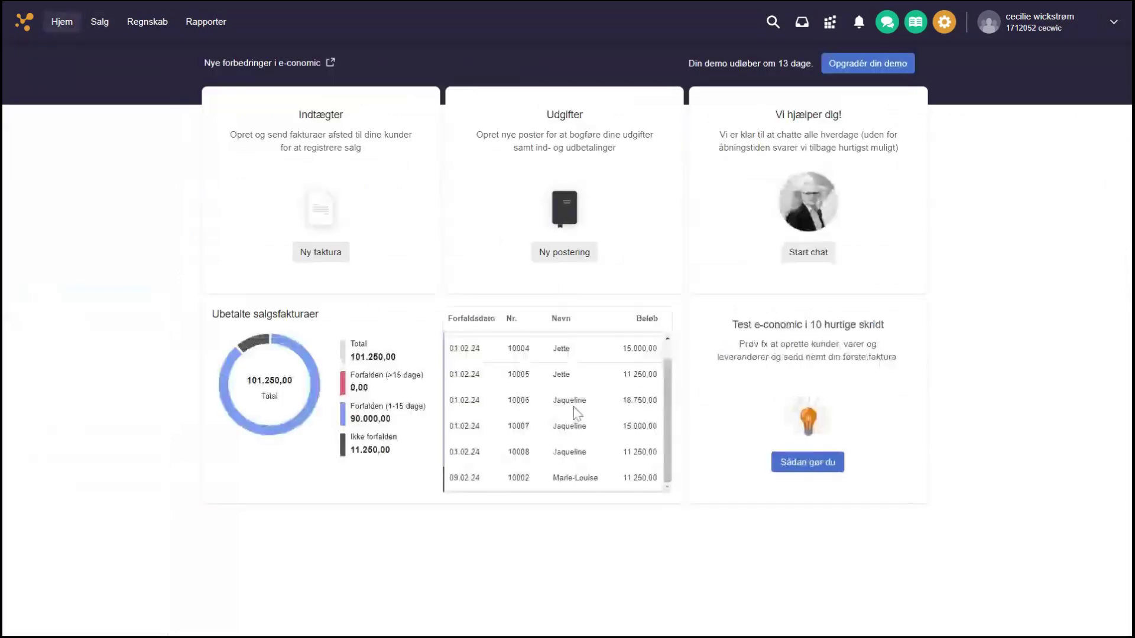
pyautogui.click(99, 23)
pyautogui.click(102, 299)
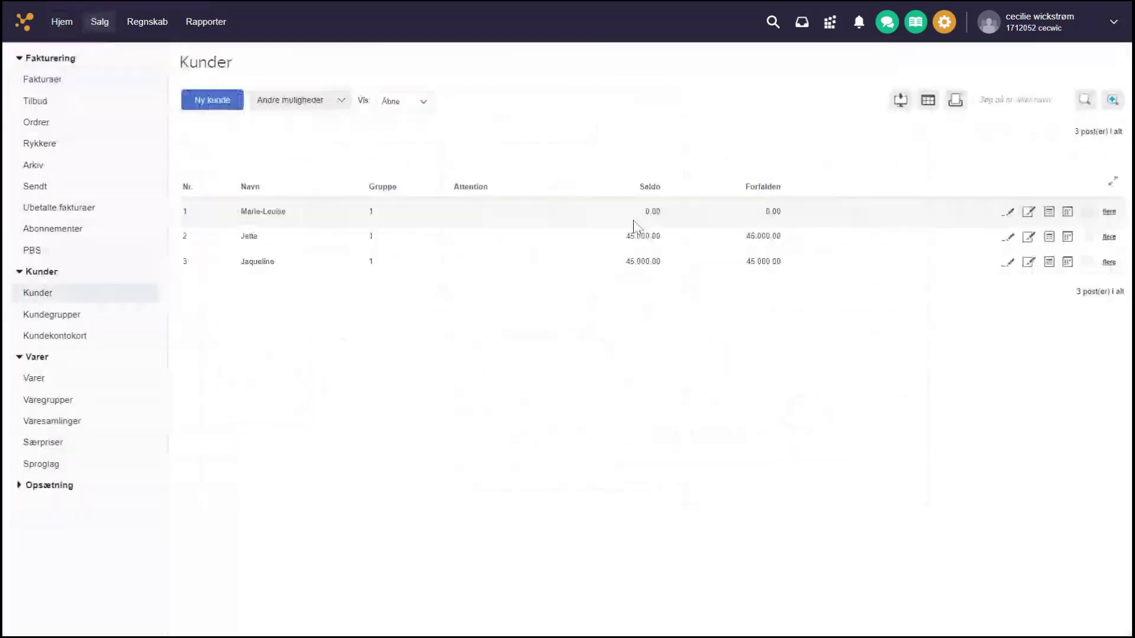
pyautogui.click(1063, 211)
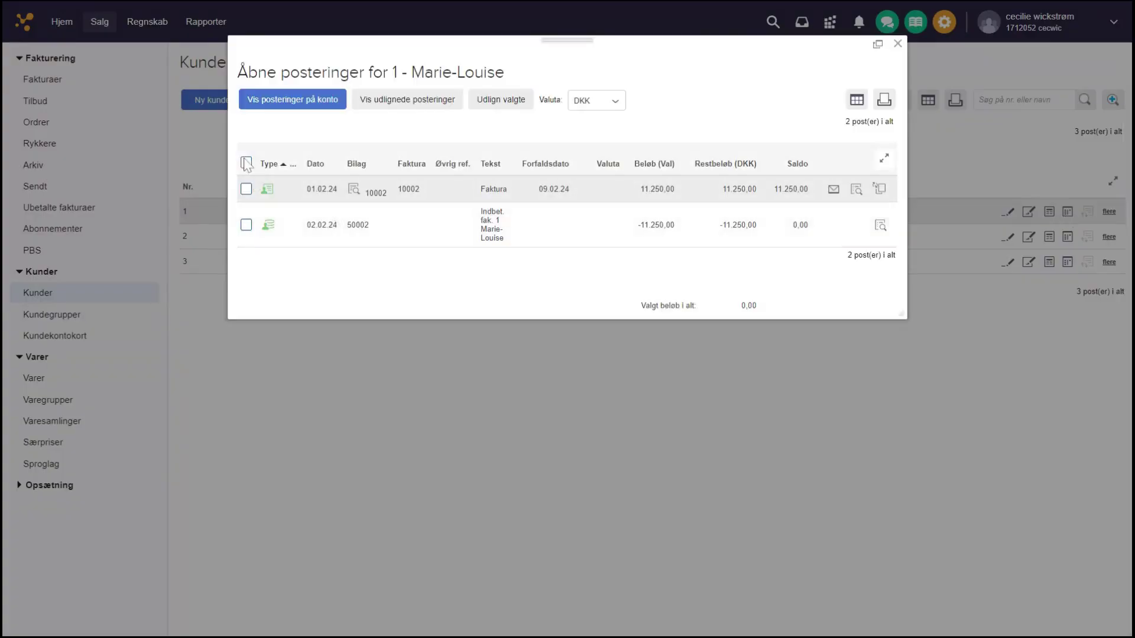
pyautogui.click(246, 162)
pyautogui.click(490, 100)
pyautogui.click(670, 148)
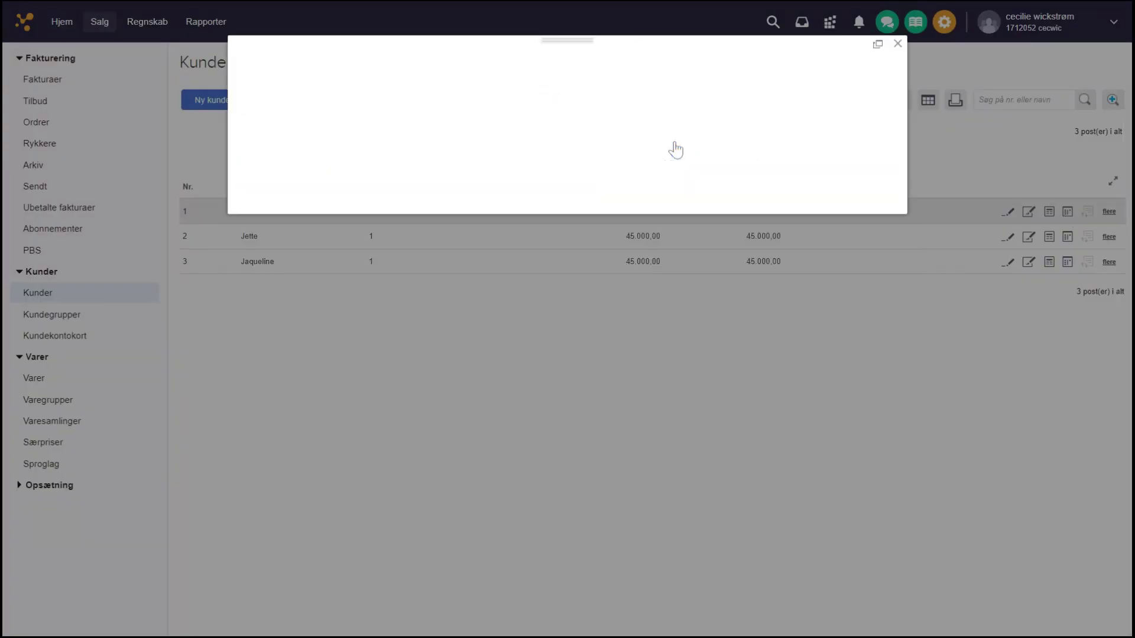
pyautogui.click(895, 43)
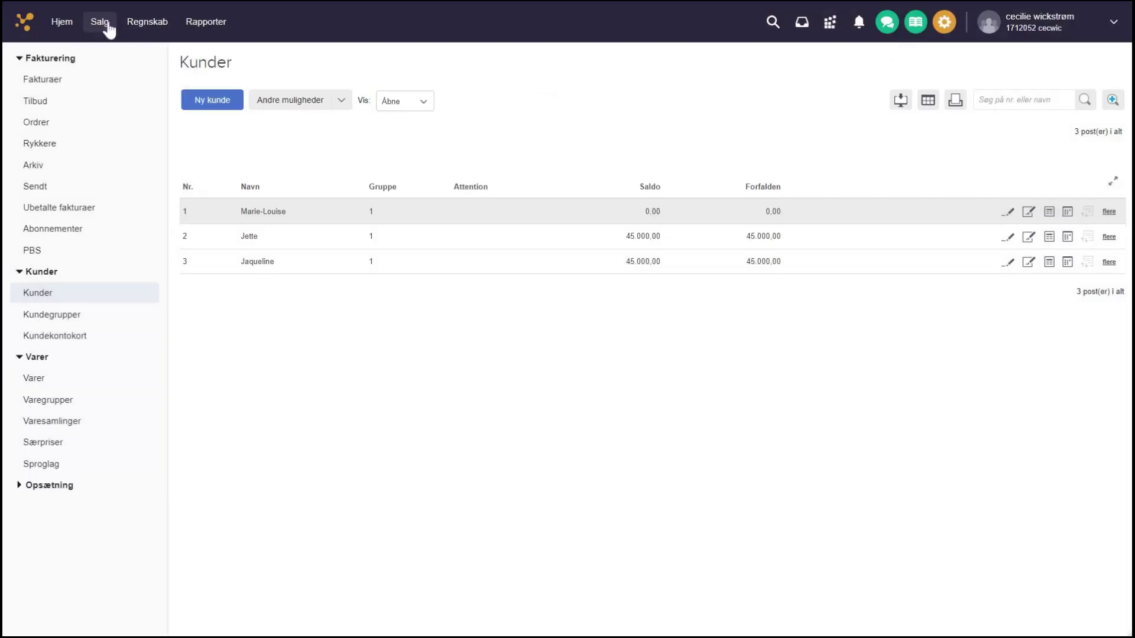
# Step: Check the unpaid sales invoices on the home page again, and return to the customer overview
pyautogui.click(58, 26)
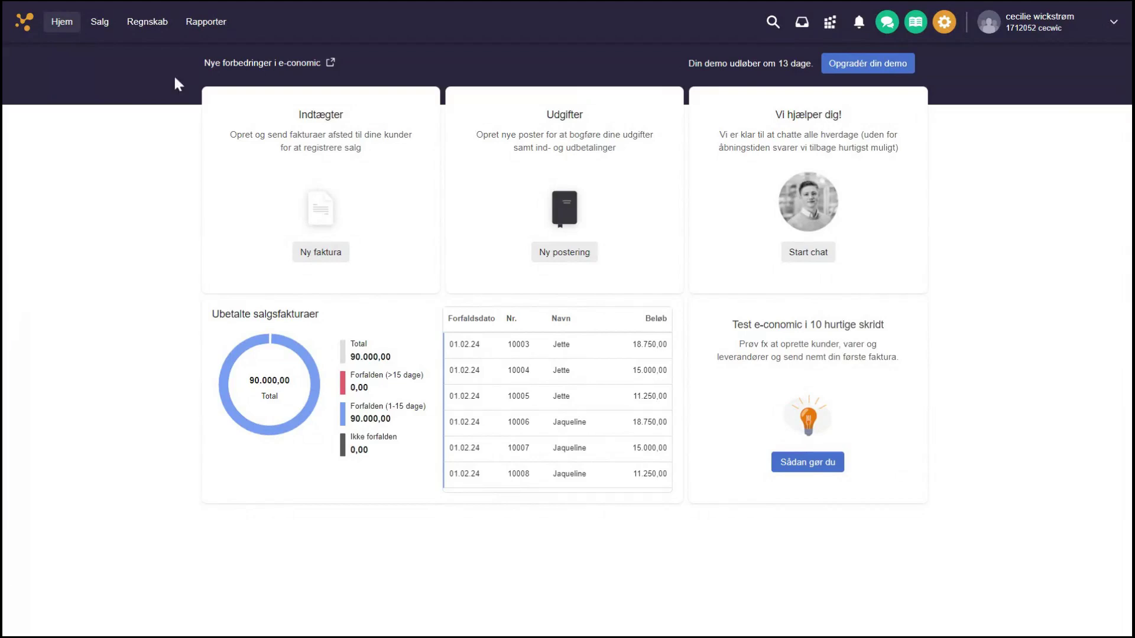
pyautogui.click(115, 25)
pyautogui.click(105, 293)
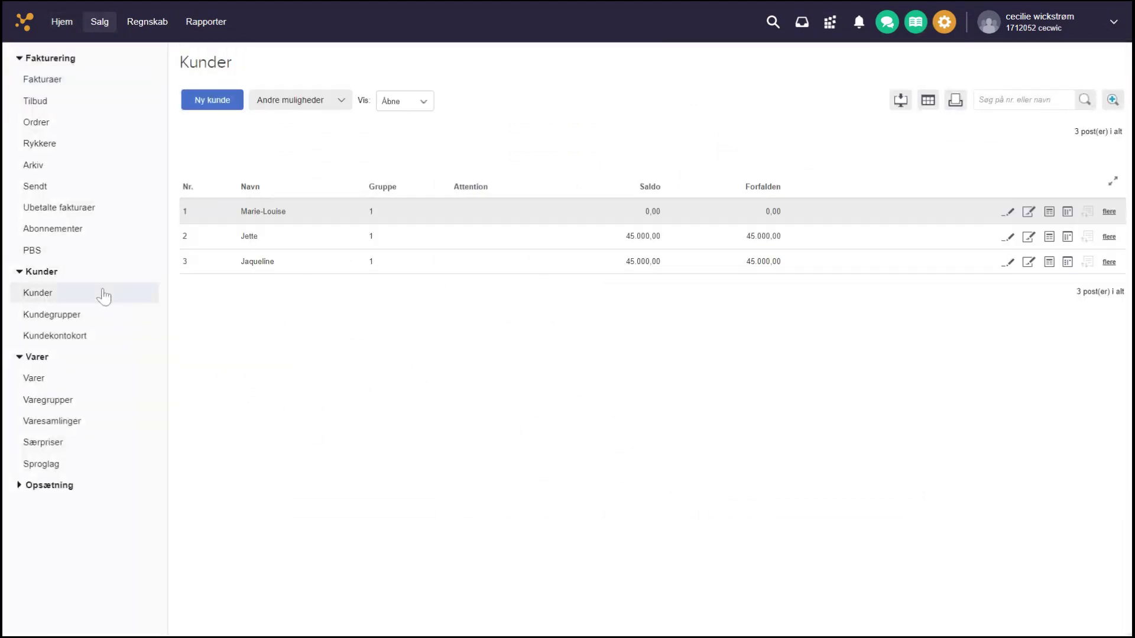
# Step: Show the first customer's settled postings, select and deselect invoice 10000 with payment voucher 50001, and close the list
pyautogui.click(1047, 217)
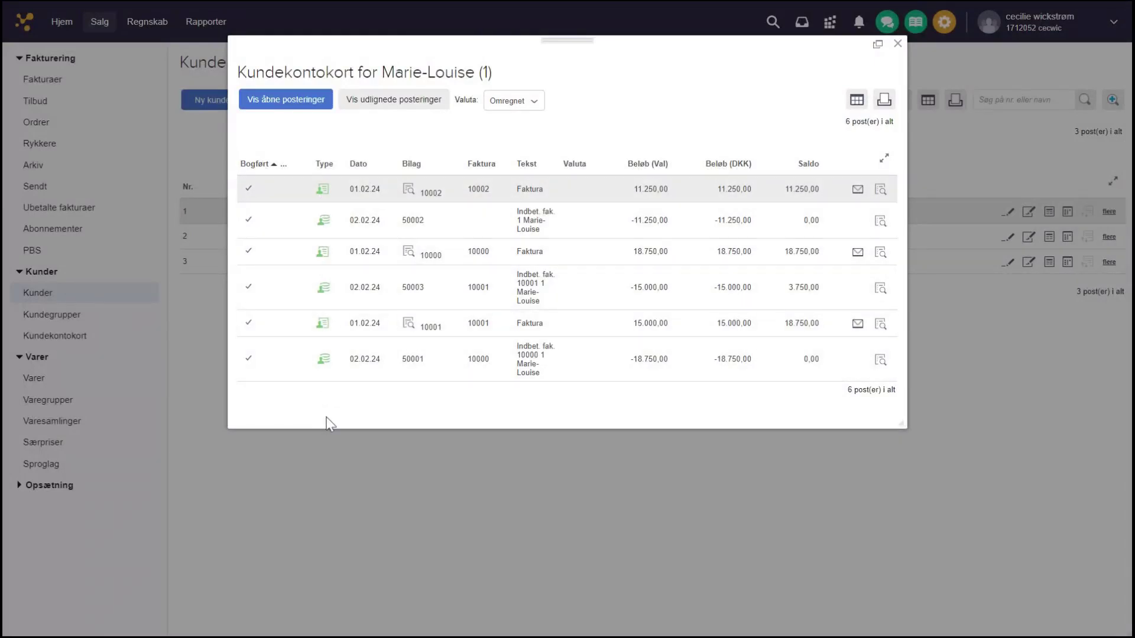
pyautogui.click(395, 109)
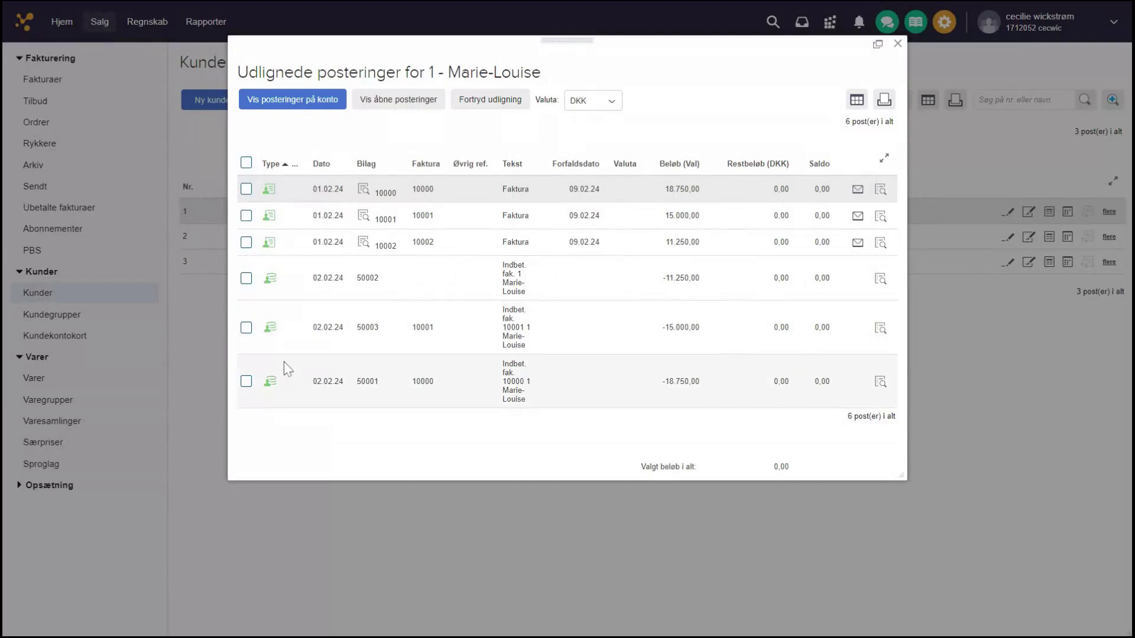
pyautogui.click(245, 380)
pyautogui.click(245, 189)
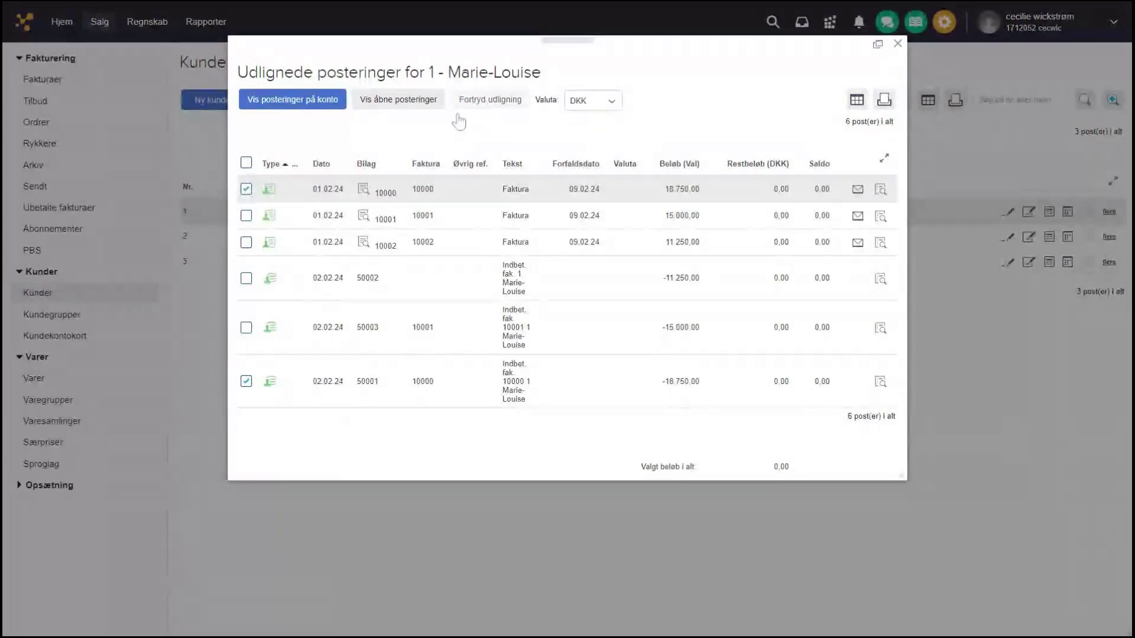
pyautogui.click(246, 189)
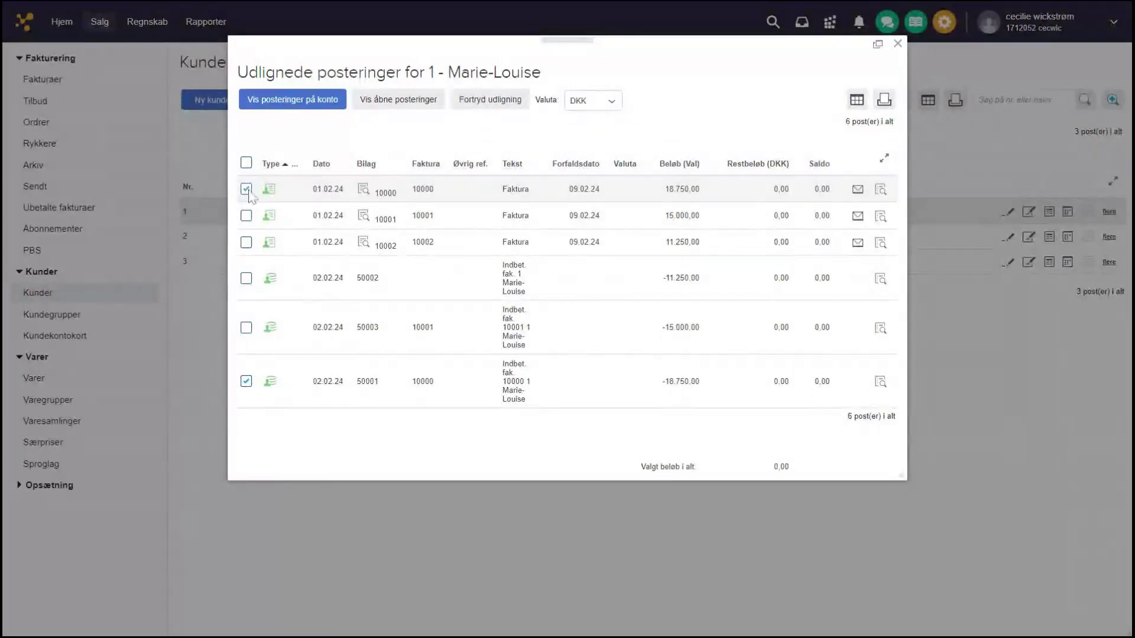
pyautogui.click(246, 381)
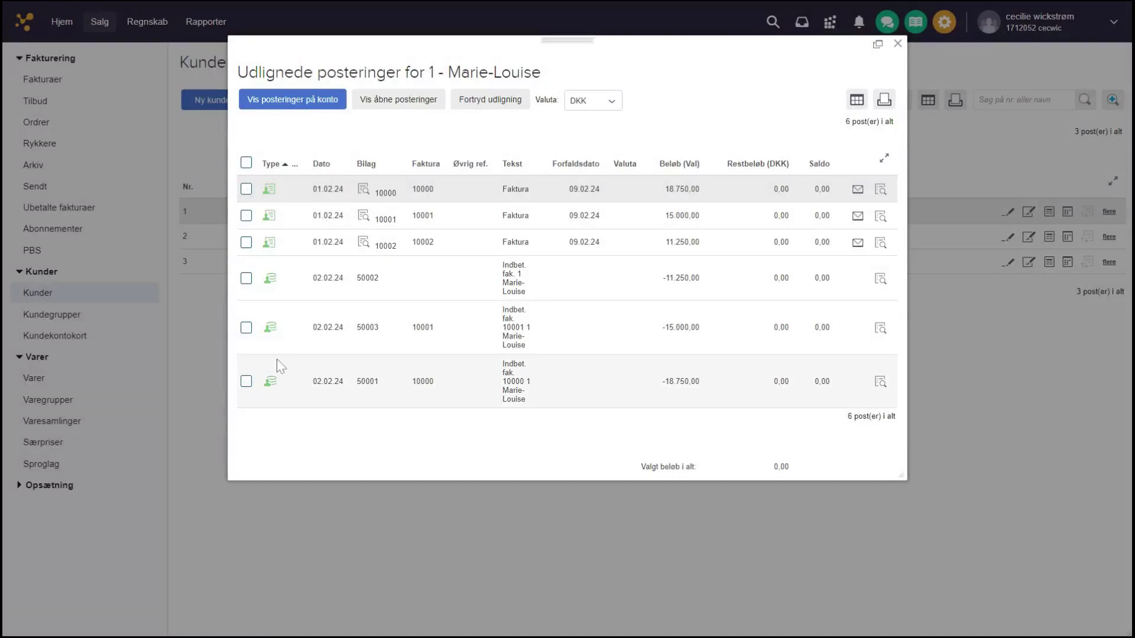
pyautogui.click(896, 43)
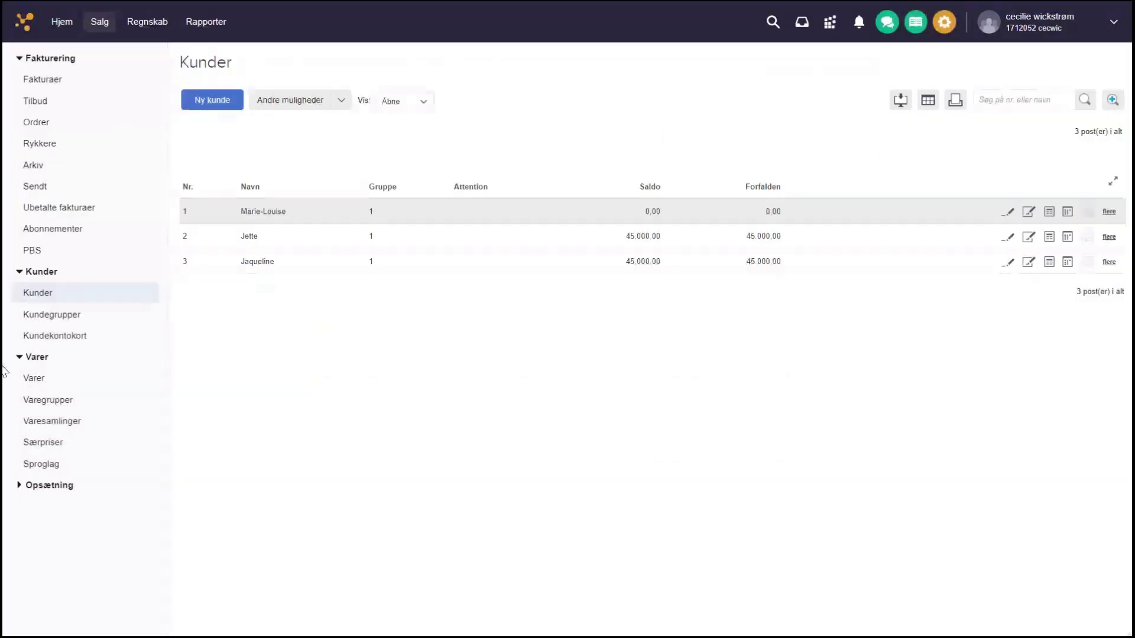
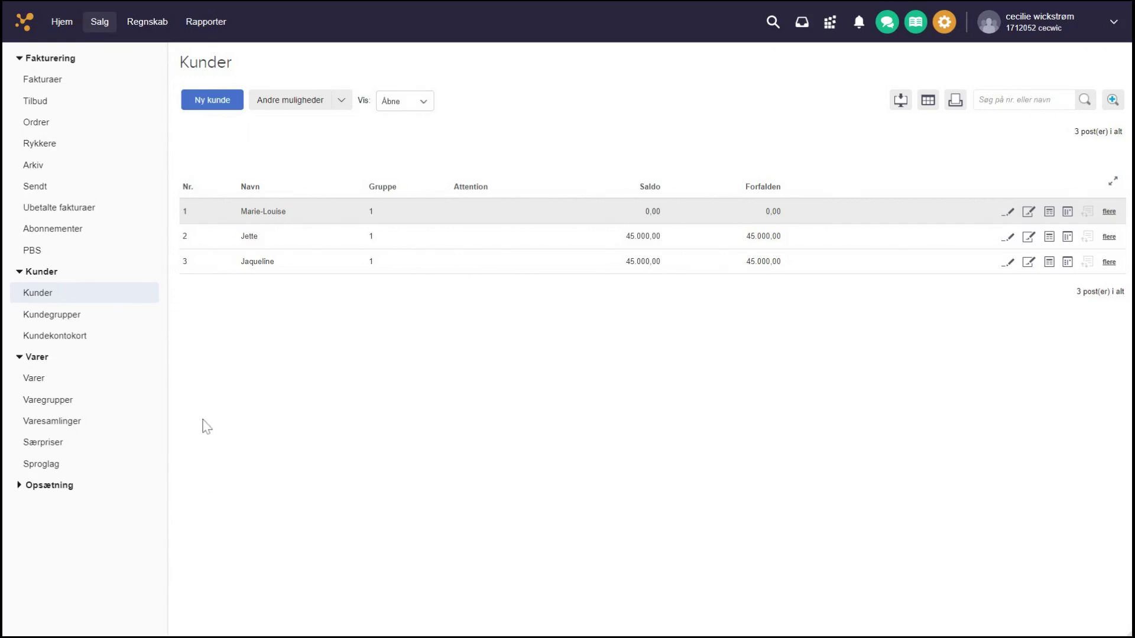
# Step: Check the unpaid sales invoices on the home page, and open the sales reminders (Rykkere) form
pyautogui.click(61, 22)
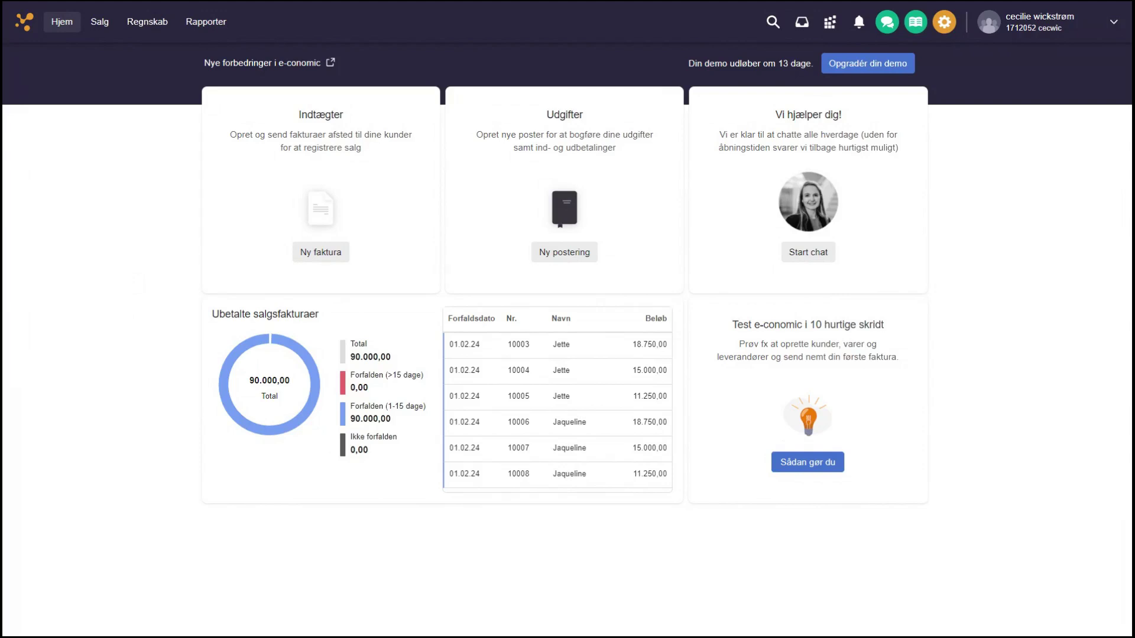
pyautogui.click(108, 30)
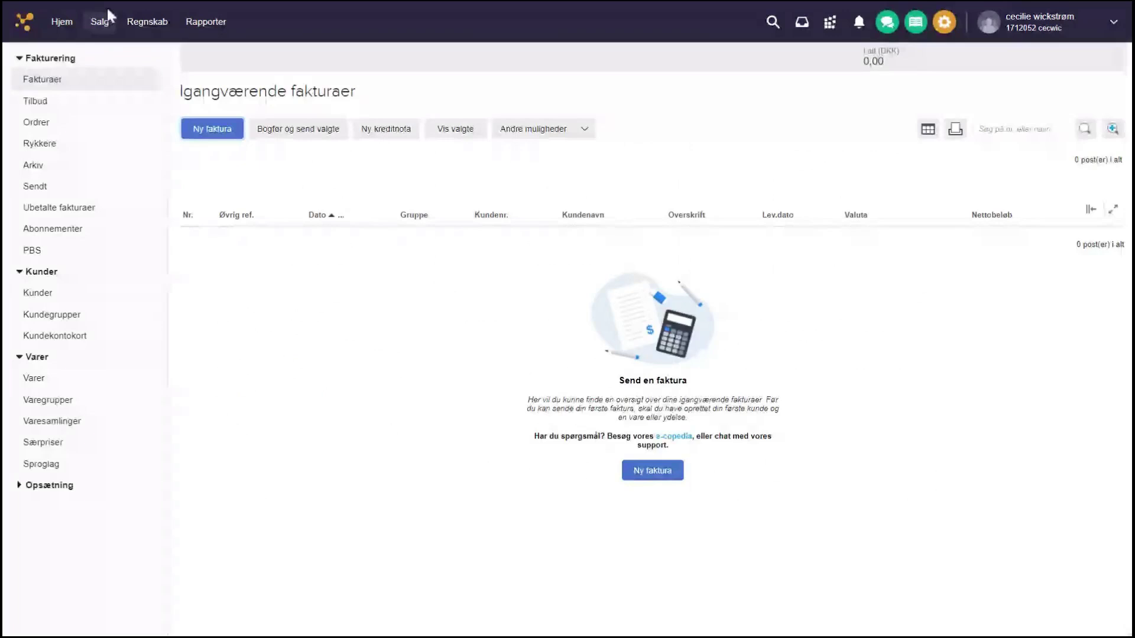
pyautogui.click(80, 145)
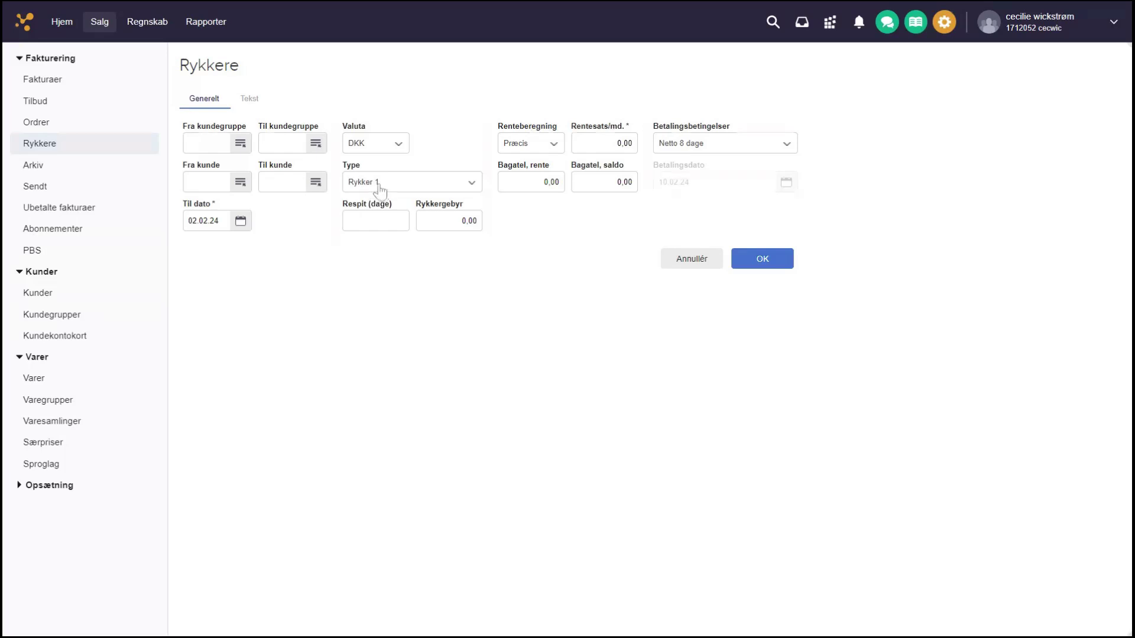
# Step: Examine the reminder type, grace days, interest calculation and monthly interest rate settings, keeping Rykker 1 and Præcis
pyautogui.click(431, 182)
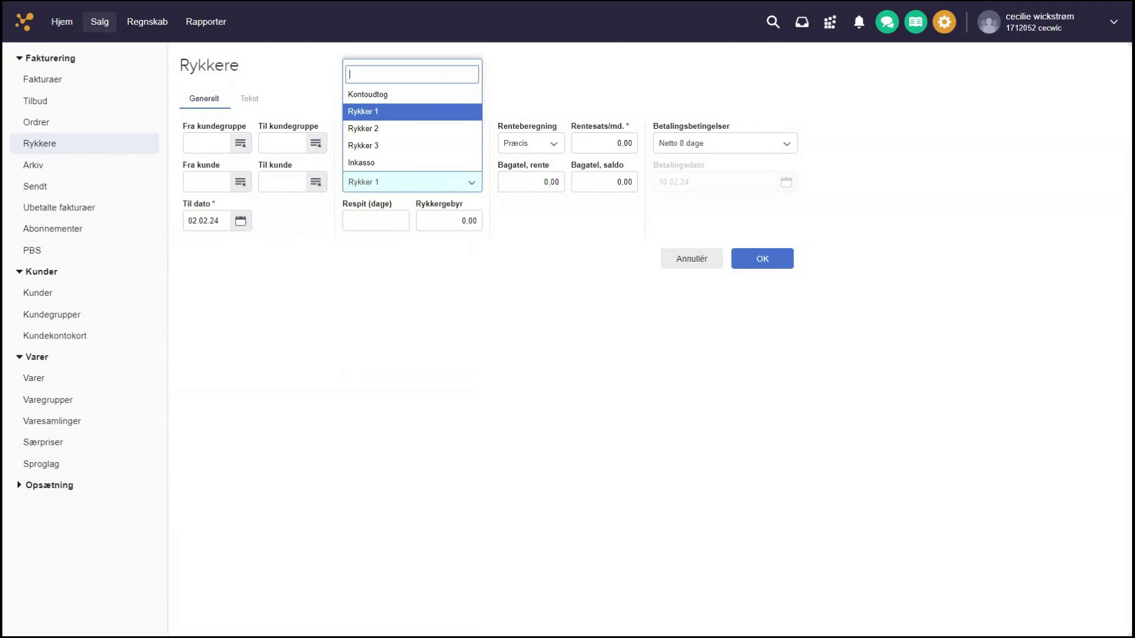
pyautogui.press('Return')
pyautogui.click(396, 355)
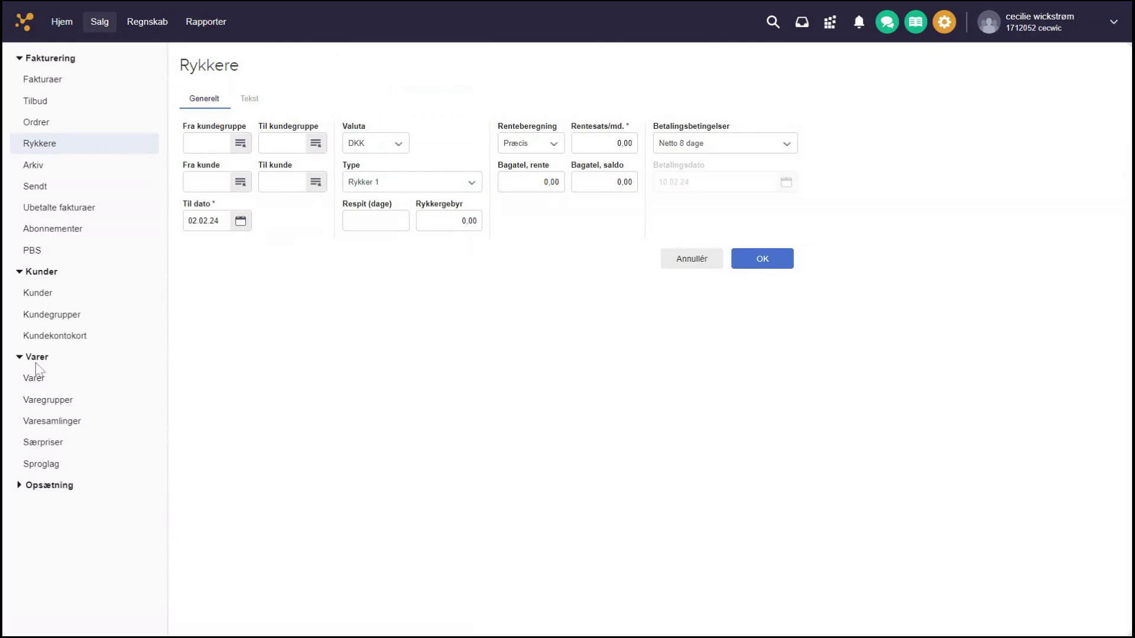
pyautogui.click(375, 220)
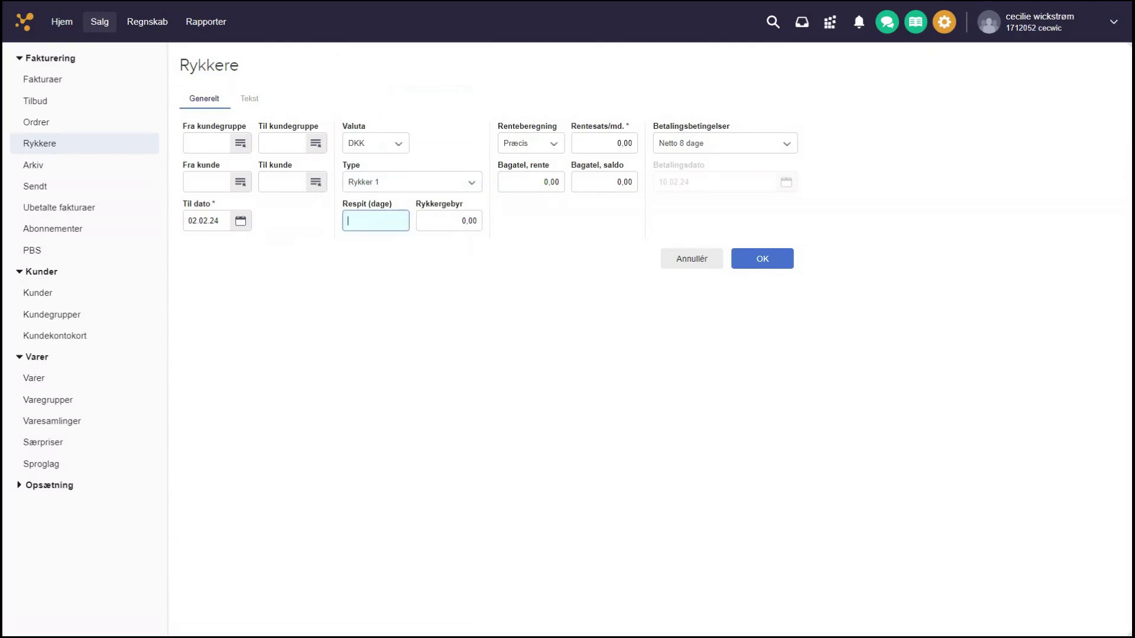
pyautogui.click(334, 319)
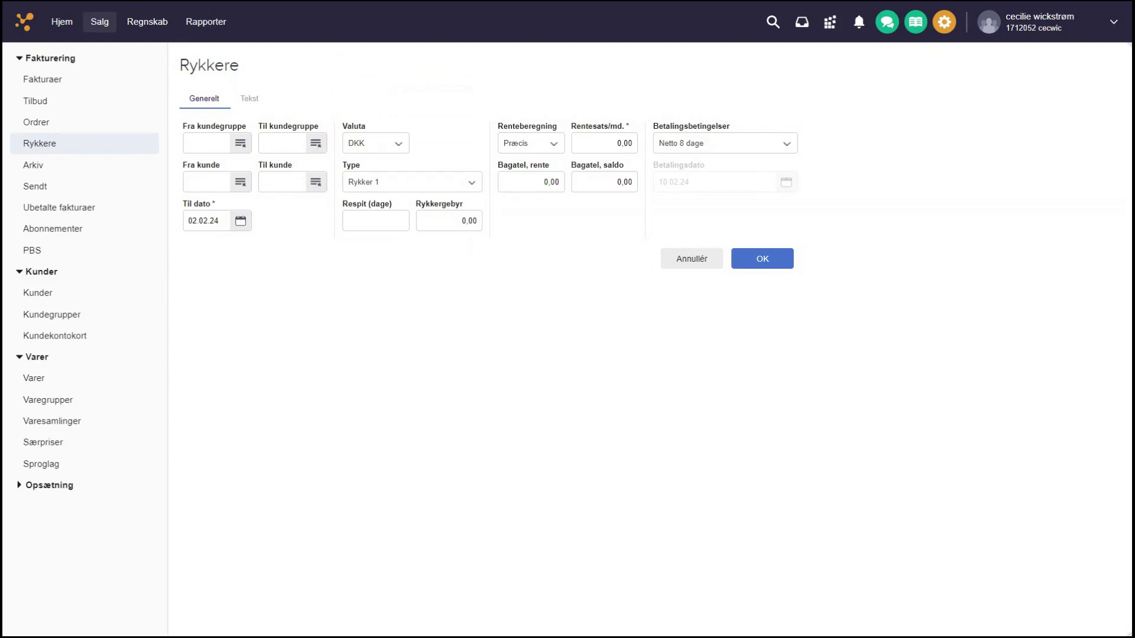
pyautogui.click(521, 151)
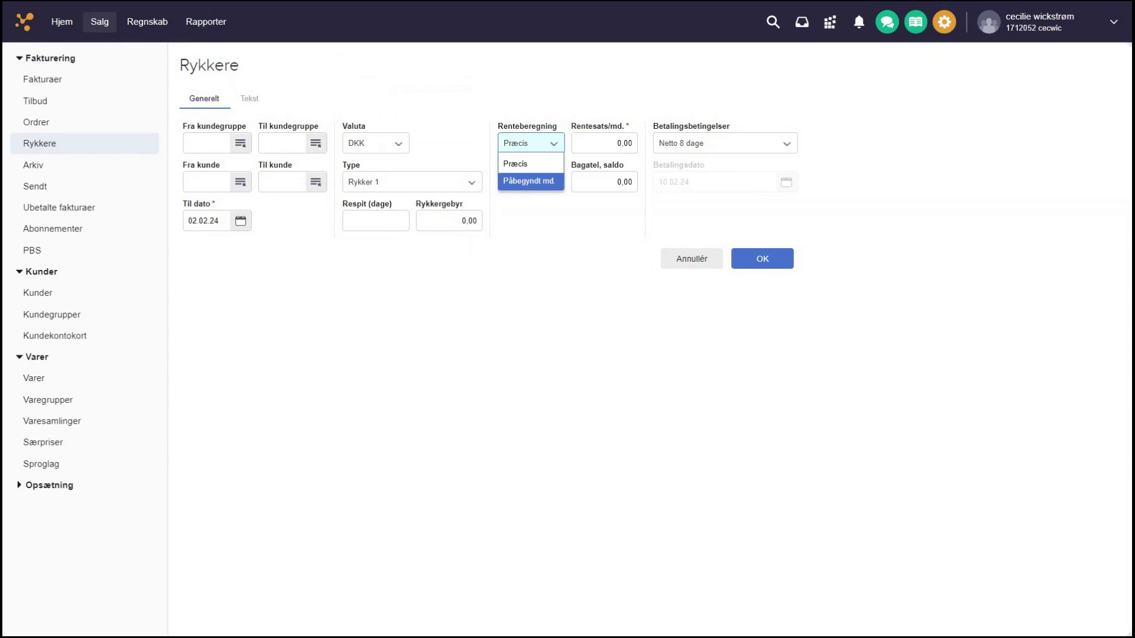
pyautogui.click(518, 165)
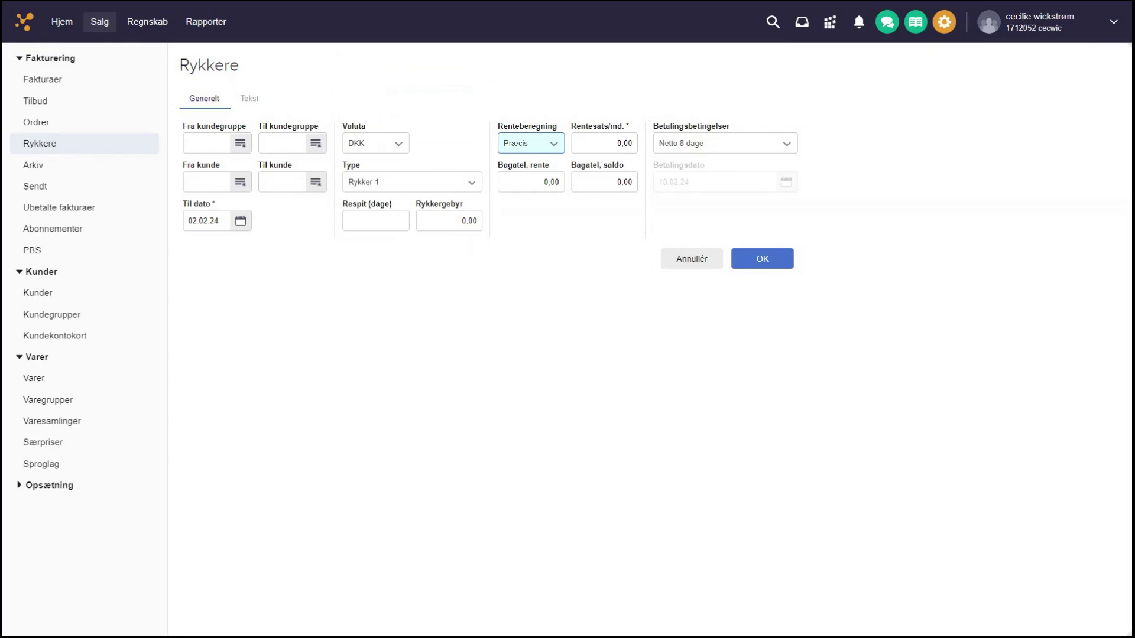
pyautogui.click(636, 143)
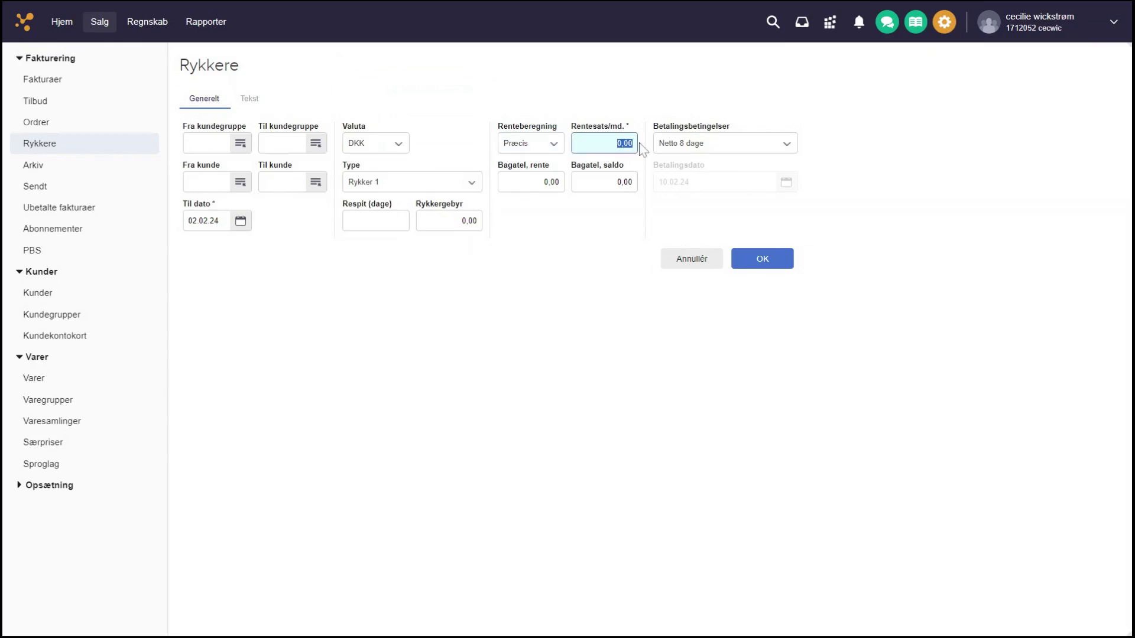
pyautogui.click(613, 234)
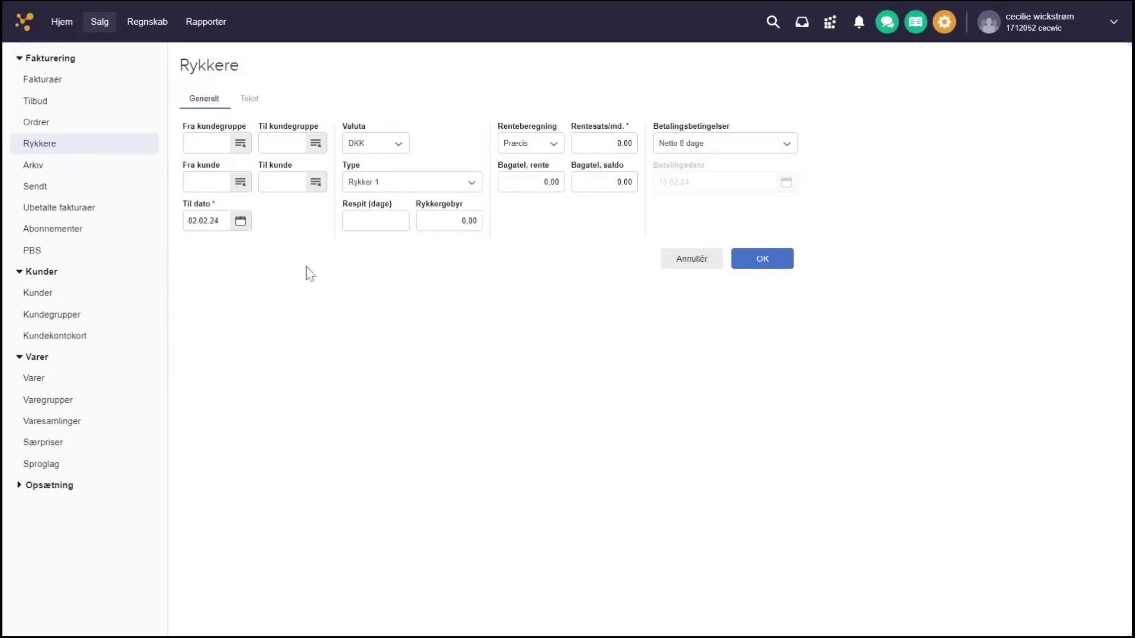
# Step: Set the reminder's heading to "Venlig påmindelse"
pyautogui.click(249, 101)
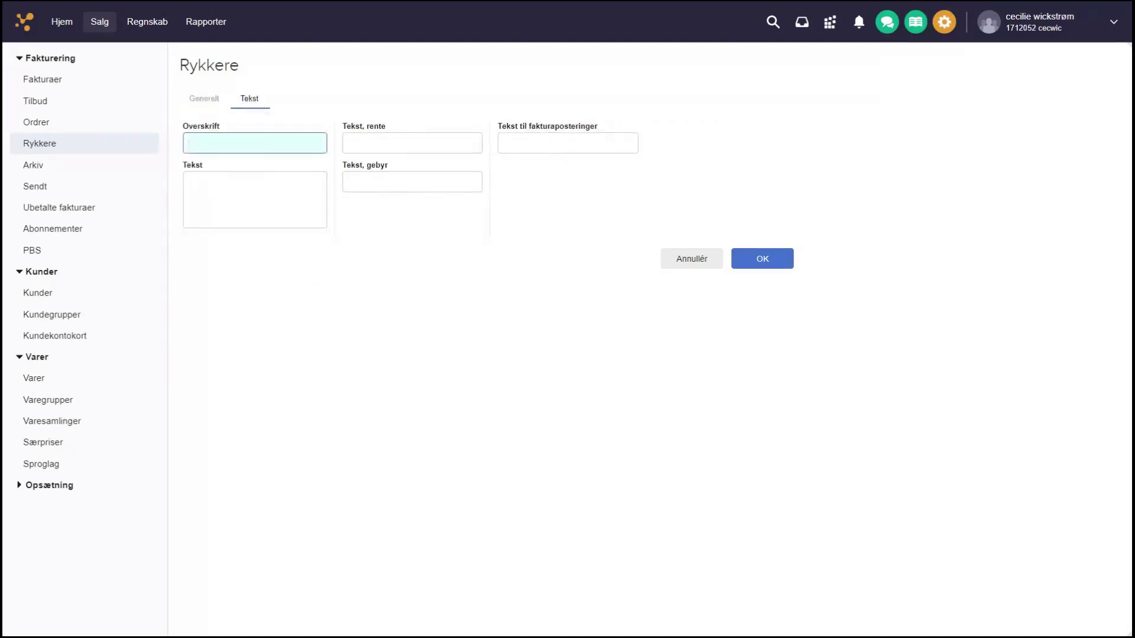
pyautogui.click(189, 180)
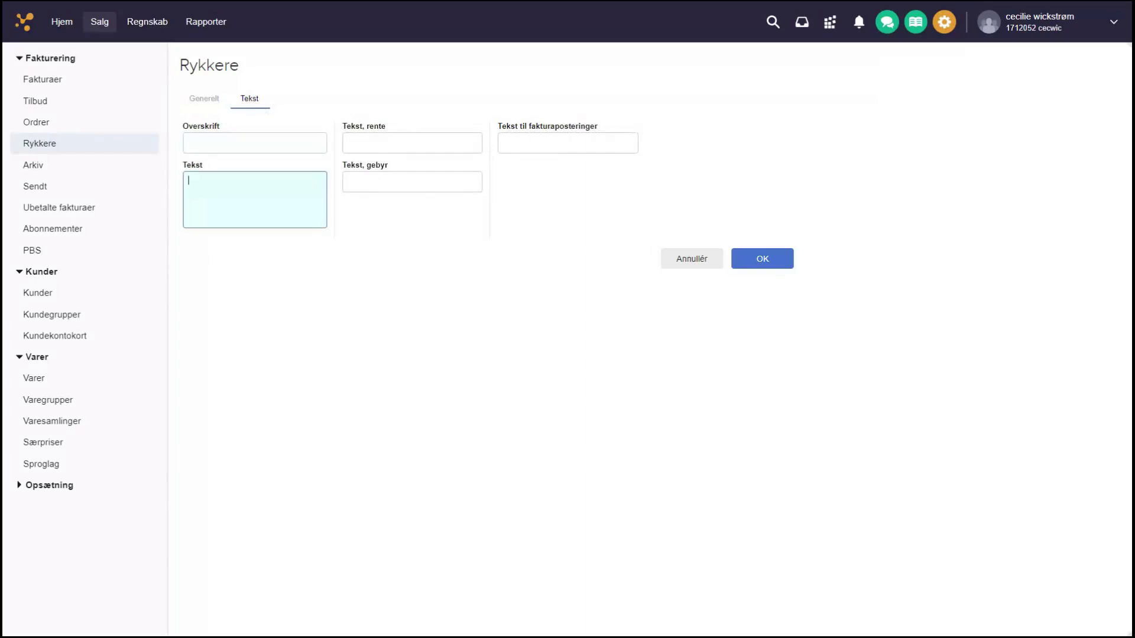
pyautogui.click(195, 143)
pyautogui.write('V')
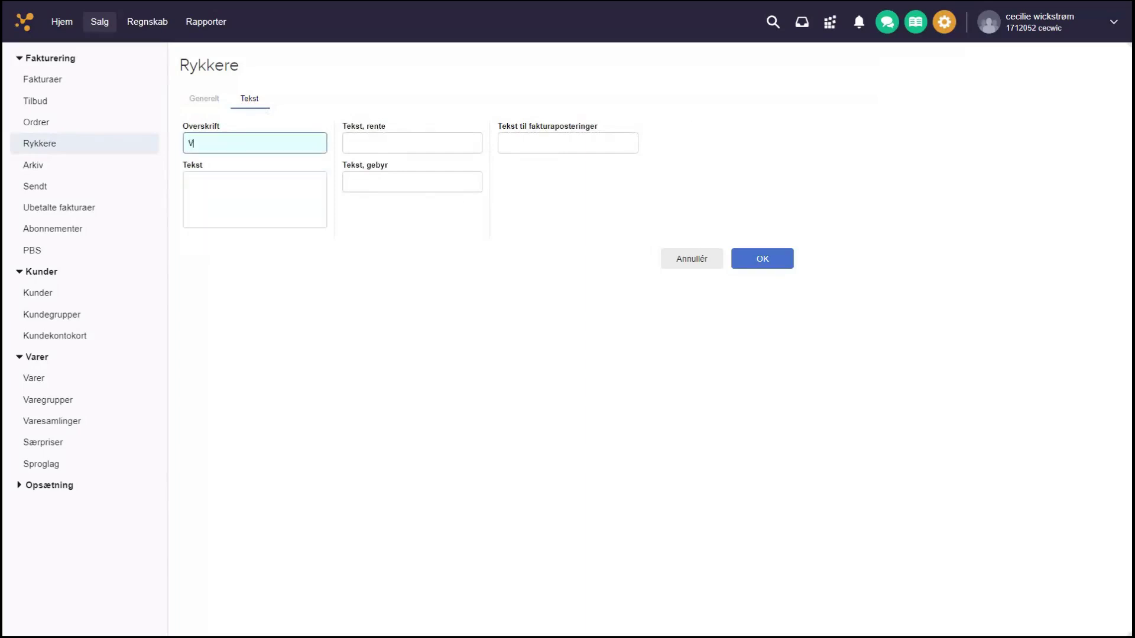
pyautogui.write('enlig påmindelse')
# Step: Enter the reminder's body text "Ved gennemgang af vores bogholderi fandt vi følgende fakturaer forfaldne"
pyautogui.click(233, 180)
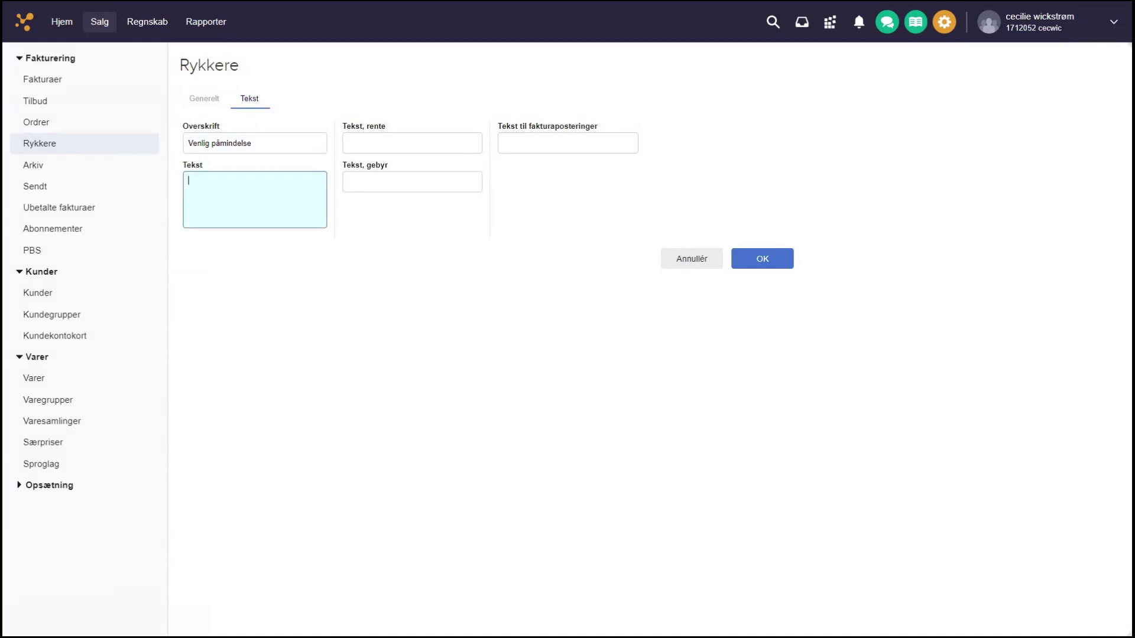
pyautogui.write('Ved gennemgang af vior')
pyautogui.press('BackSpace')
pyautogui.press('BackSpace')
pyautogui.press('BackSpace')
pyautogui.write('ores bogholderi fandt vi')
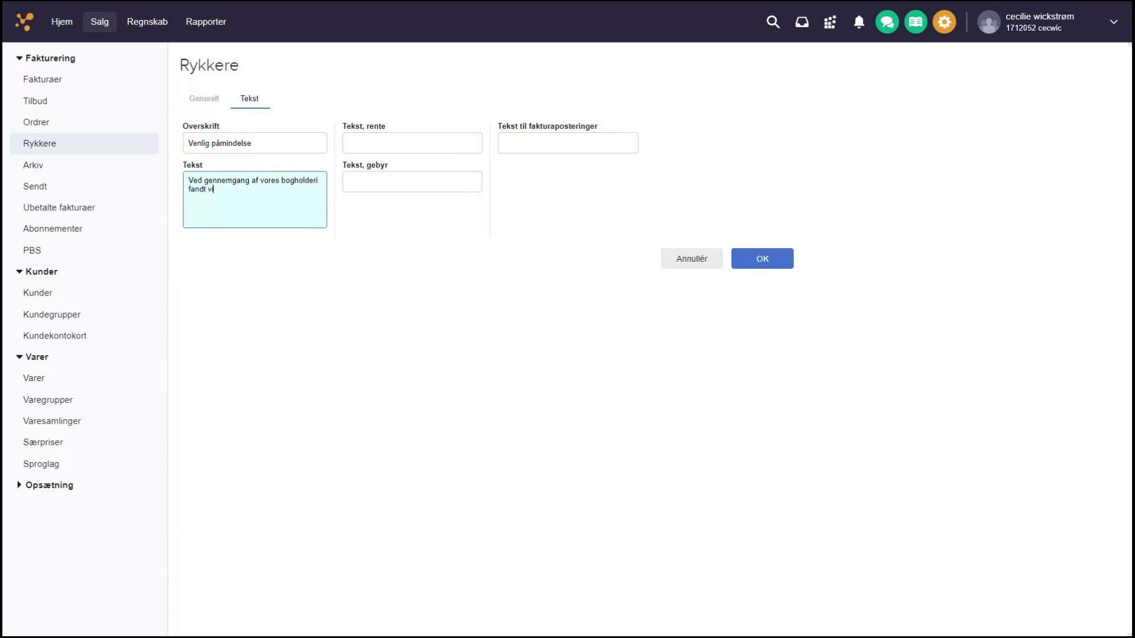
pyautogui.write(' følgende fakturaer forfaldne')
# Step: Generate the Rykker 1 reminder list with payment terms Netto 8 dage, and show all its entries on one page
pyautogui.click(214, 103)
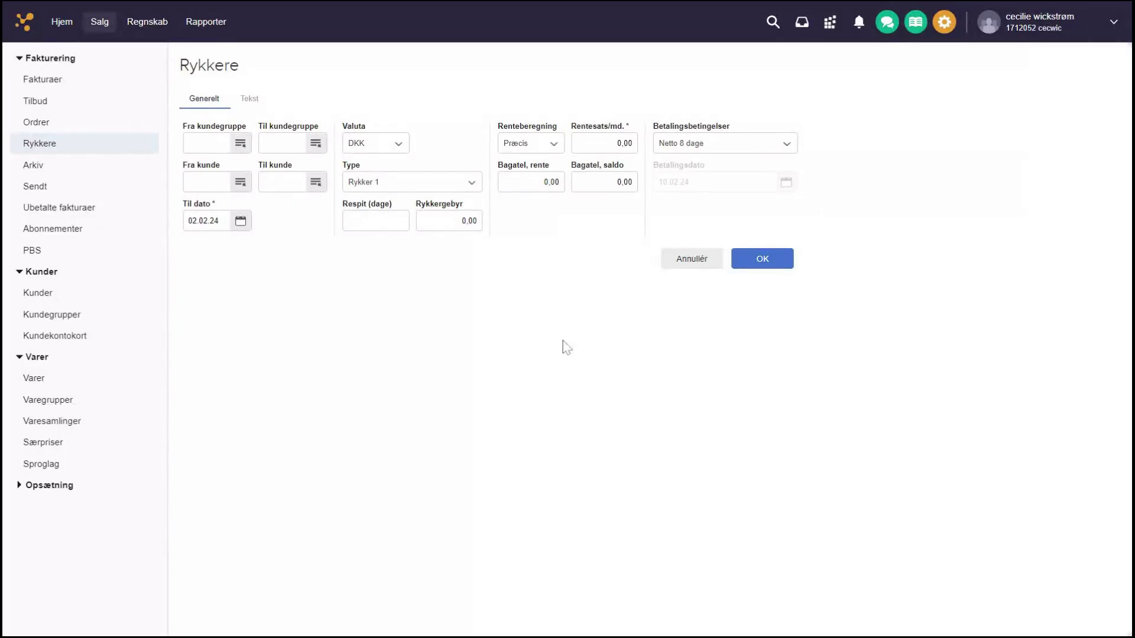
pyautogui.click(700, 144)
pyautogui.click(689, 217)
pyautogui.click(763, 263)
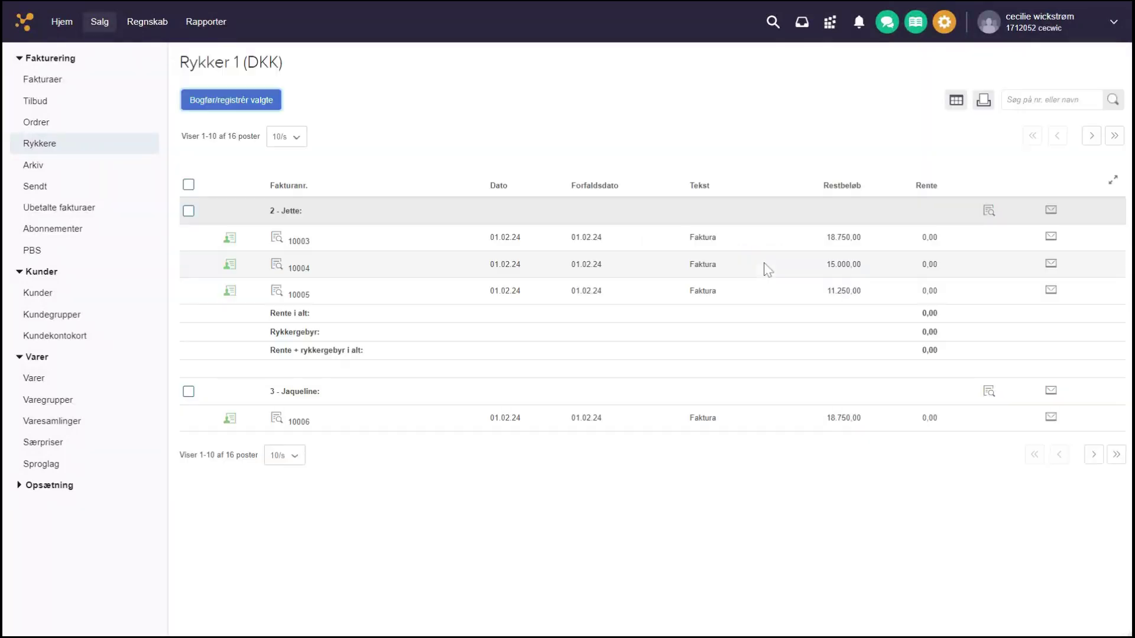
pyautogui.click(295, 458)
pyautogui.click(288, 474)
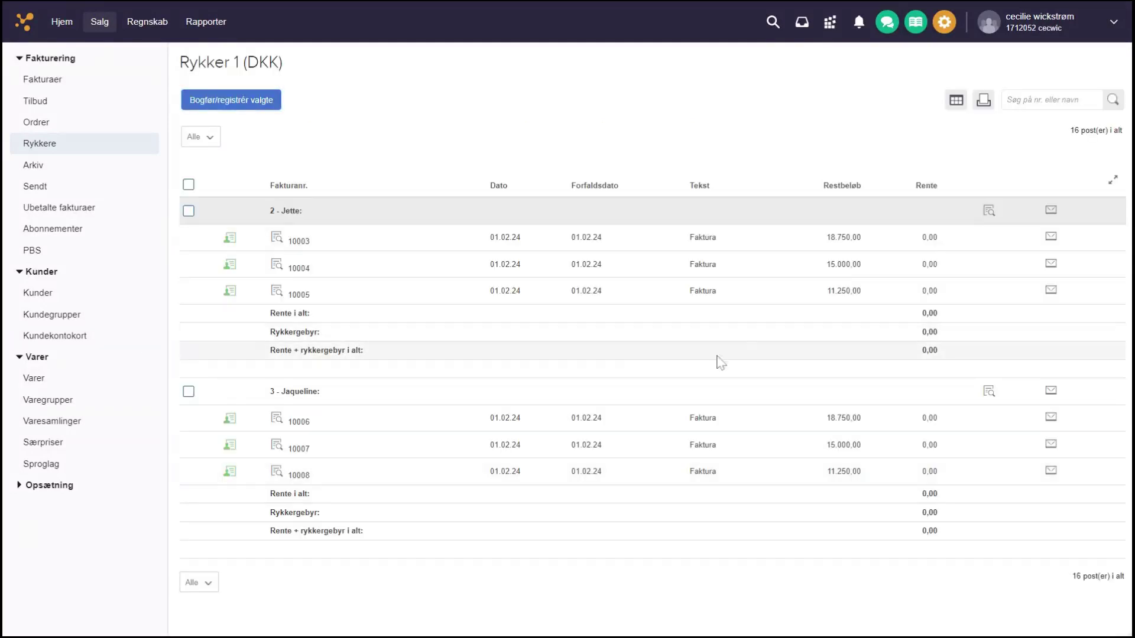
# Step: Inspect both customers' groups in the reminder list, and view customer number 2's draft reminder PDF
pyautogui.tripleClick(302, 211)
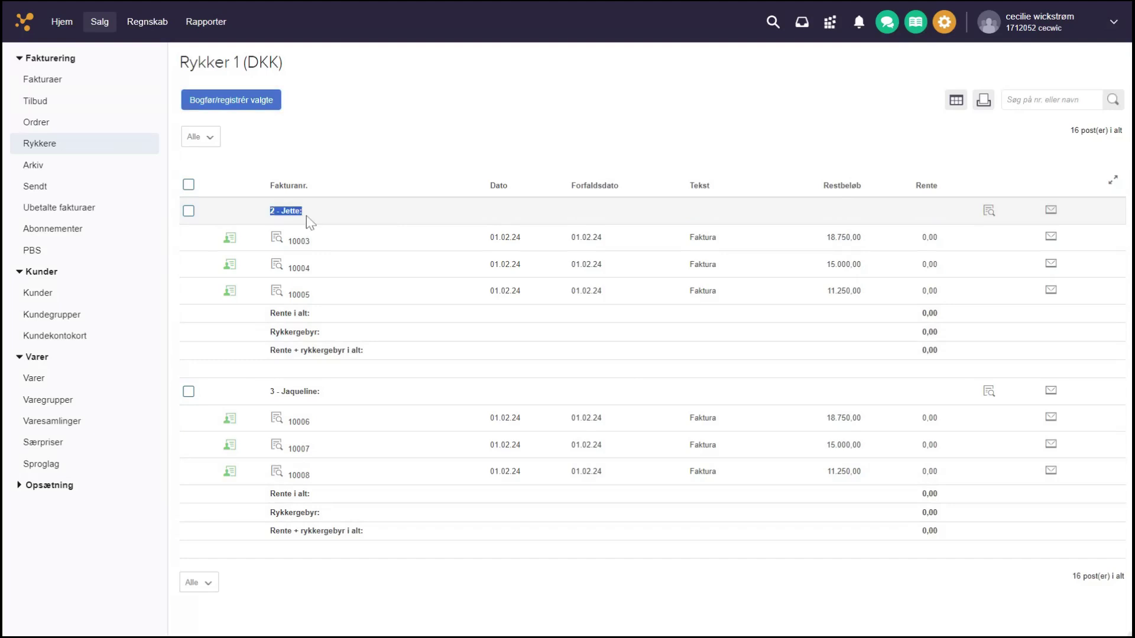
pyautogui.moveTo(260, 392); pyautogui.dragTo(322, 393)
pyautogui.click(358, 145)
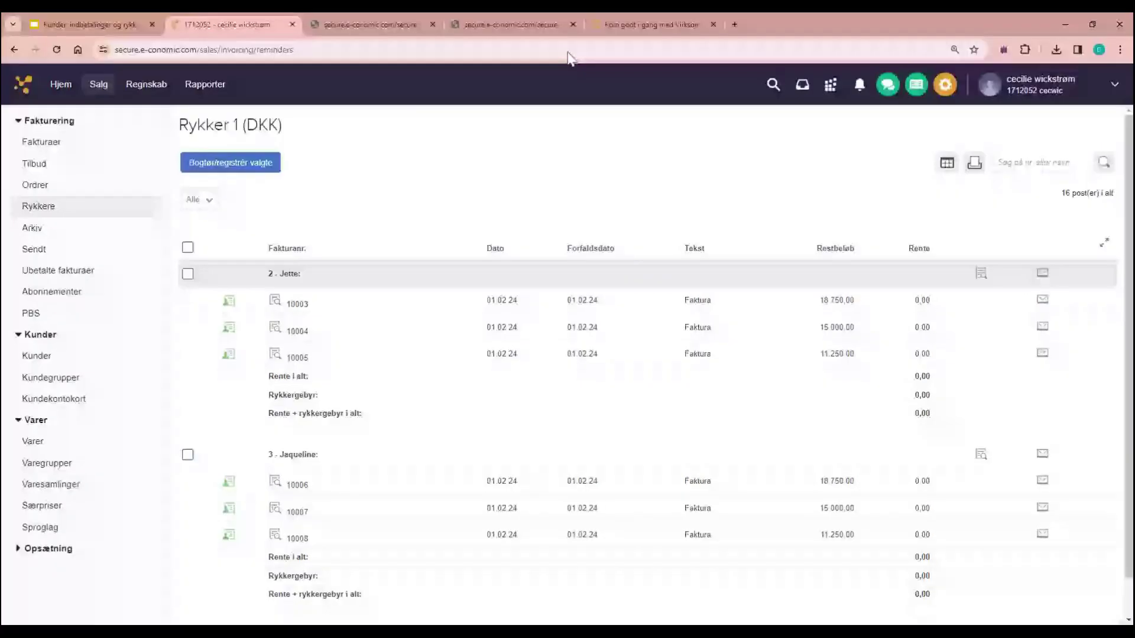
pyautogui.click(353, 19)
pyautogui.click(508, 18)
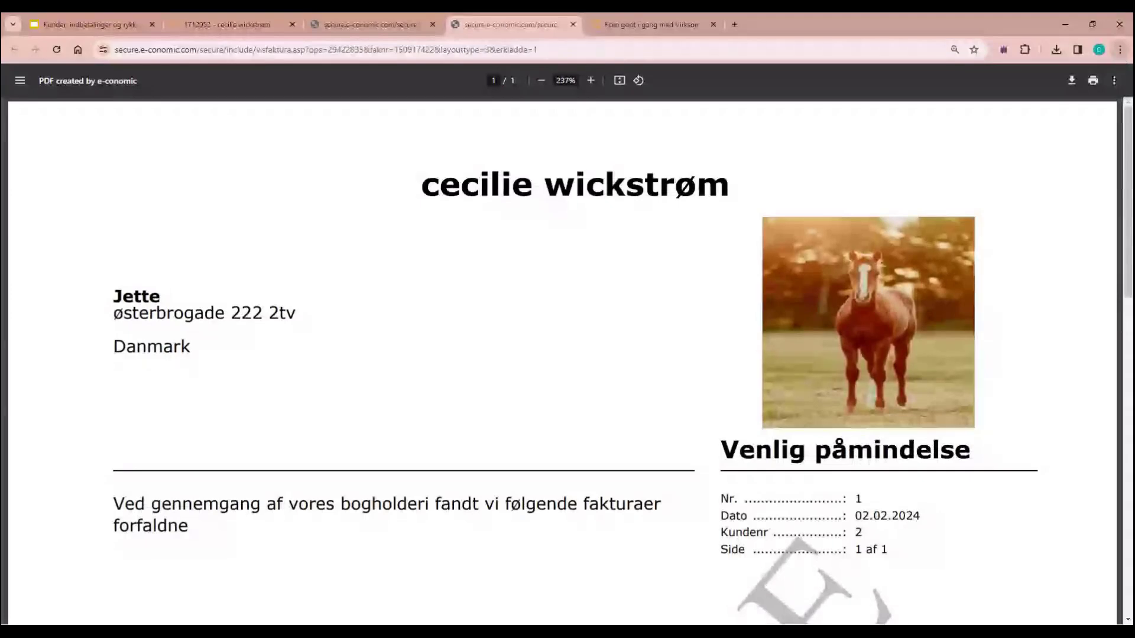
# Step: Examine the heading, body text and overdue invoice lines in the draft reminder PDF
pyautogui.scroll(-2, 644, 314)
pyautogui.scroll(-3, 644, 314)
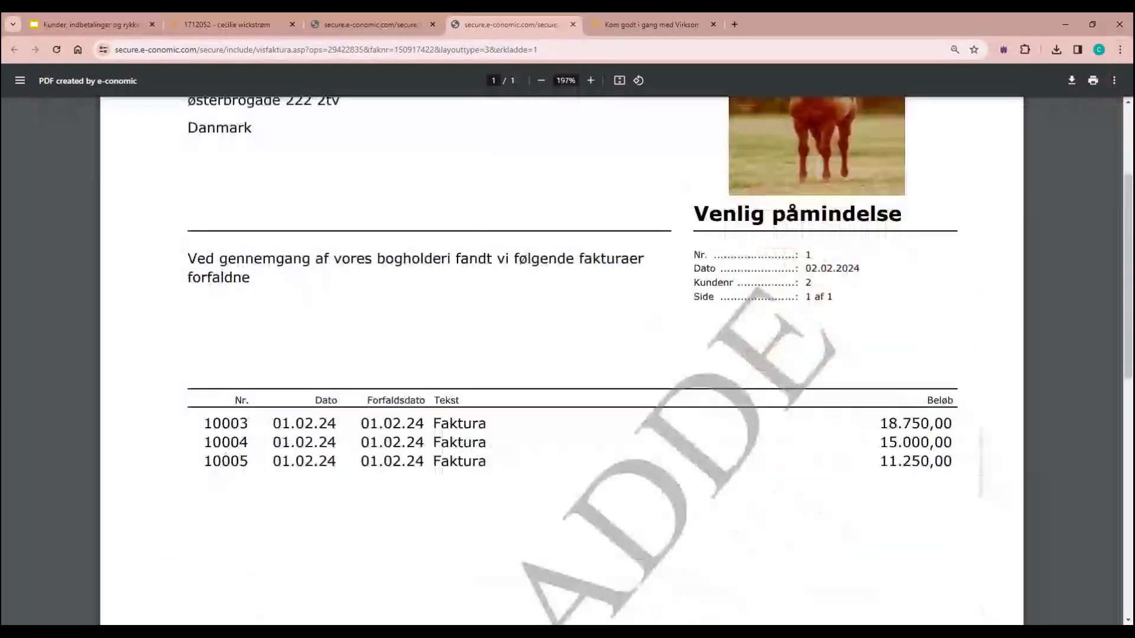
pyautogui.moveTo(693, 214); pyautogui.dragTo(934, 214)
pyautogui.click(934, 214)
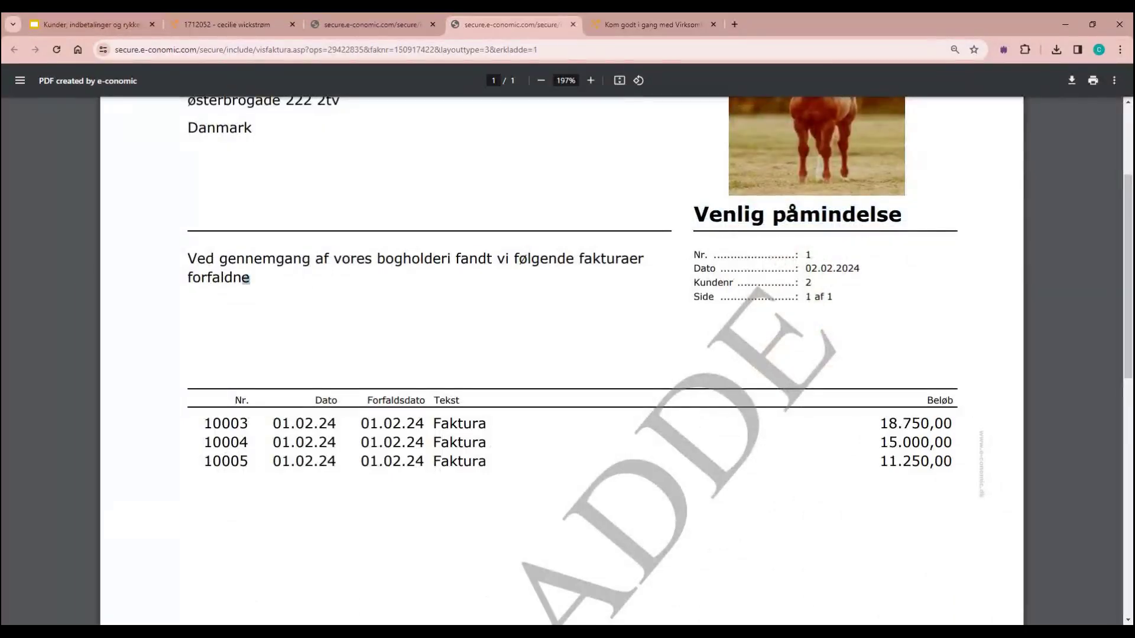
pyautogui.moveTo(250, 277); pyautogui.dragTo(188, 259)
pyautogui.click(161, 271)
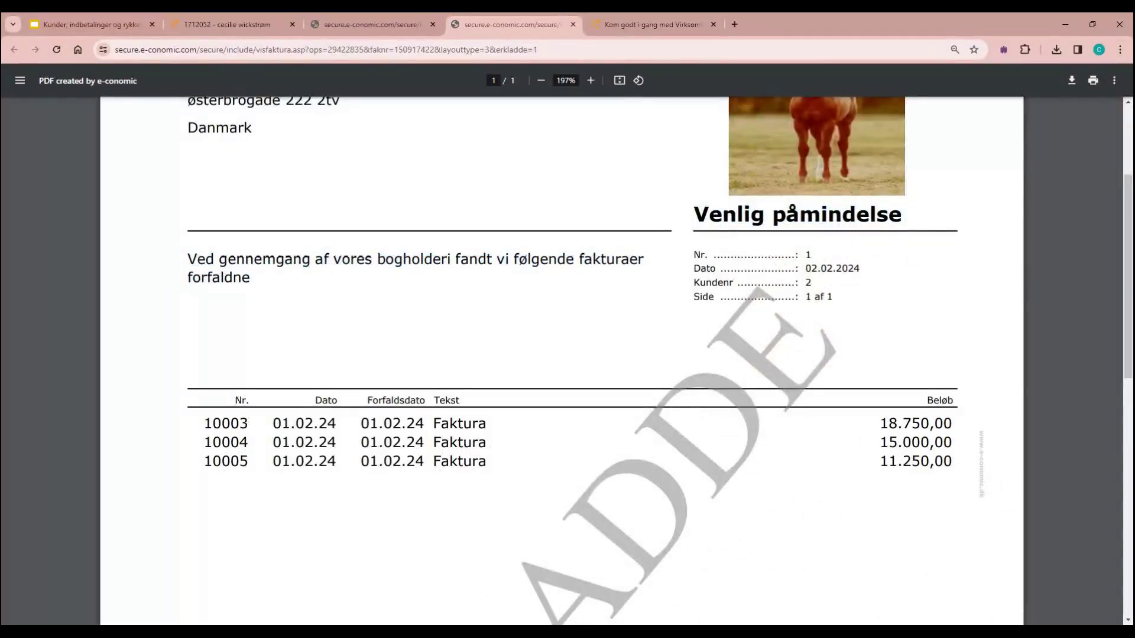
pyautogui.scroll(1, 803, 158)
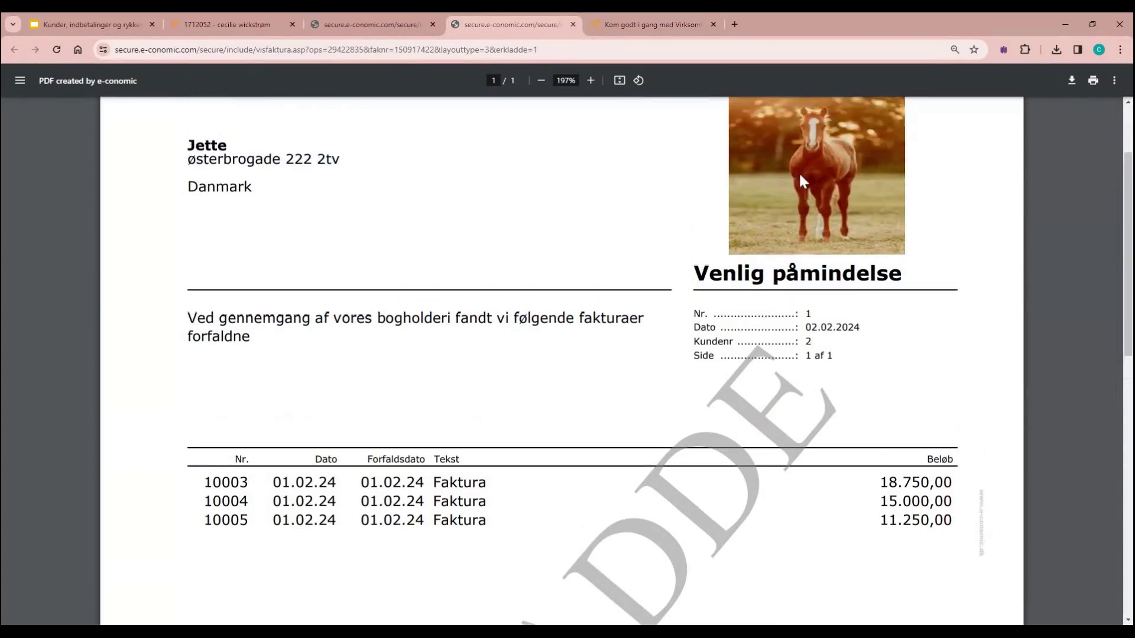
pyautogui.scroll(-1, 562, 361)
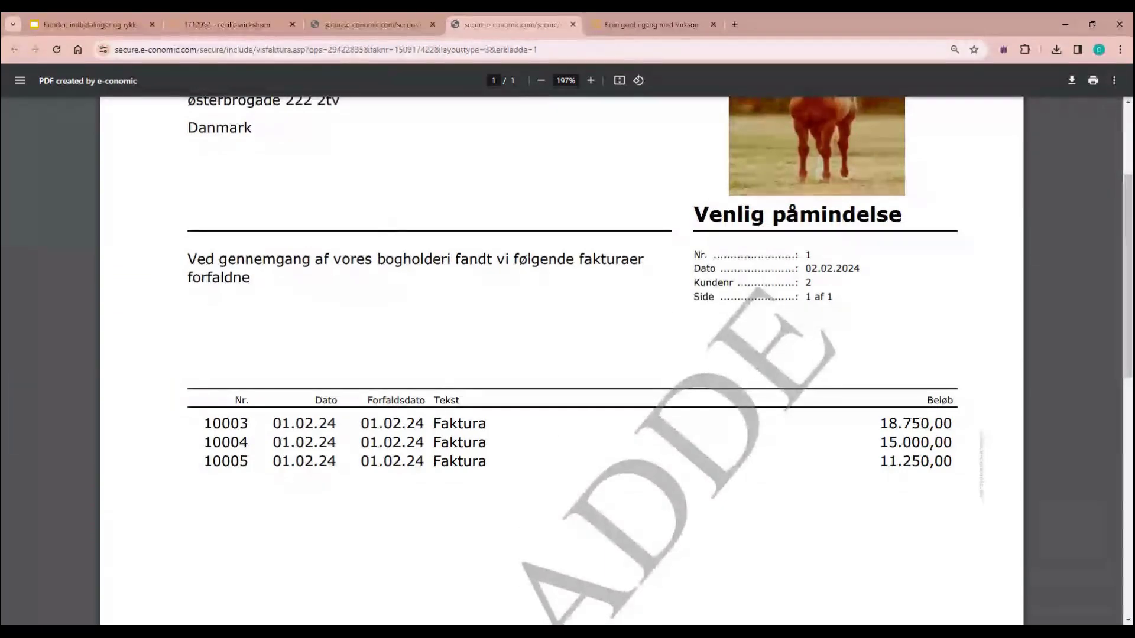
pyautogui.scroll(-3, 379, 315)
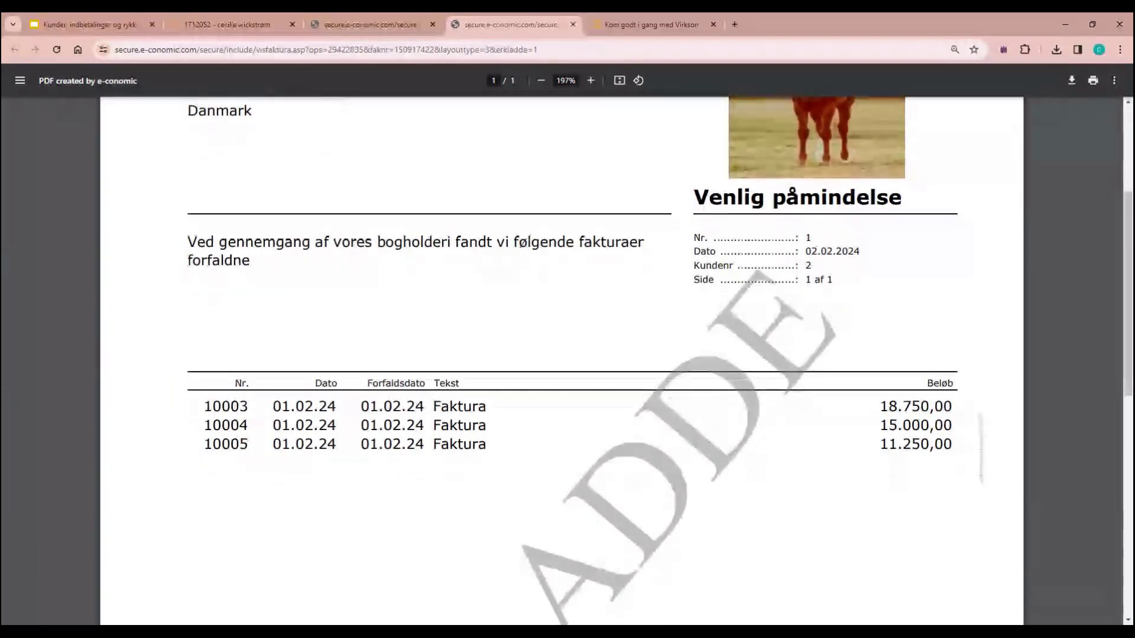
# Step: Check the invoice amounts and the total at the end of the draft reminder PDF
pyautogui.moveTo(879, 246); pyautogui.dragTo(942, 342)
pyautogui.click(942, 342)
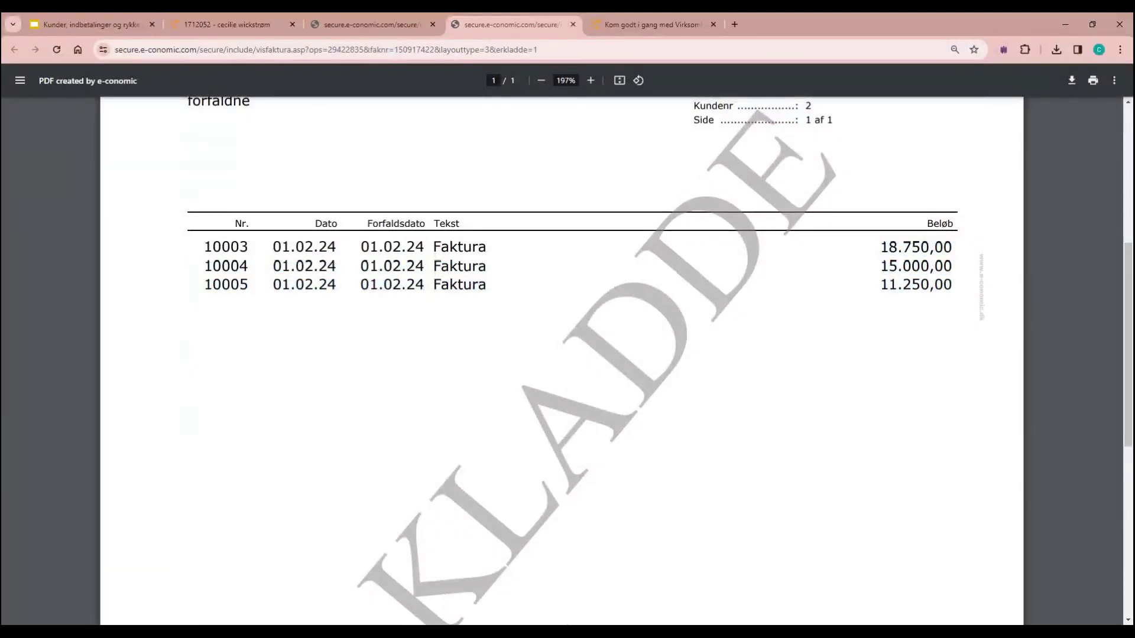
pyautogui.scroll(-5, 881, 364)
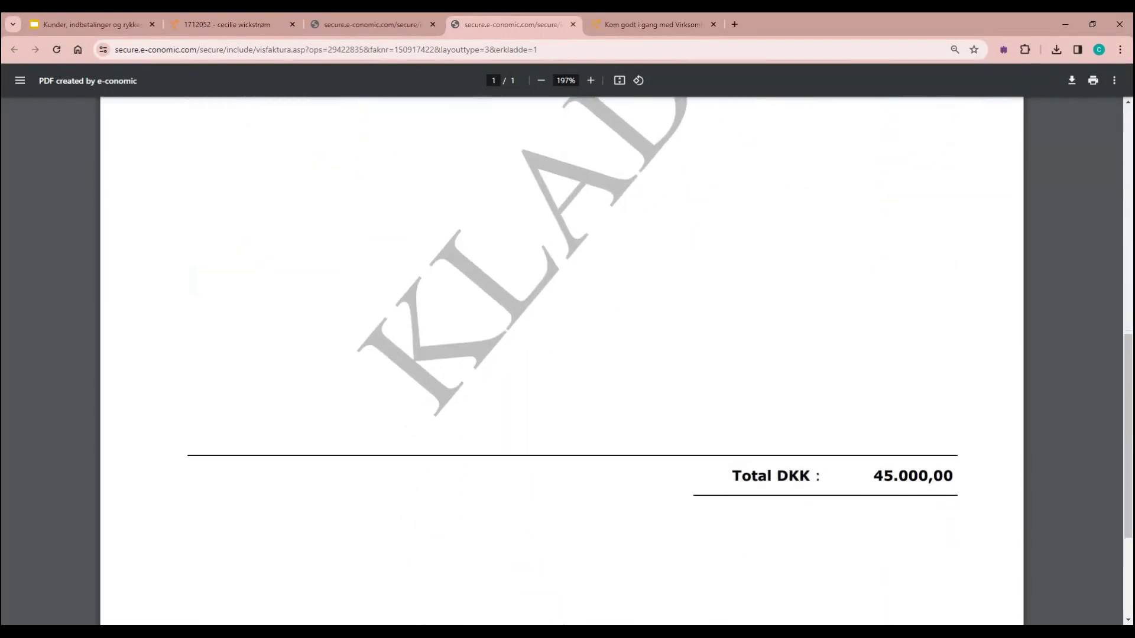
pyautogui.scroll(10, 805, 438)
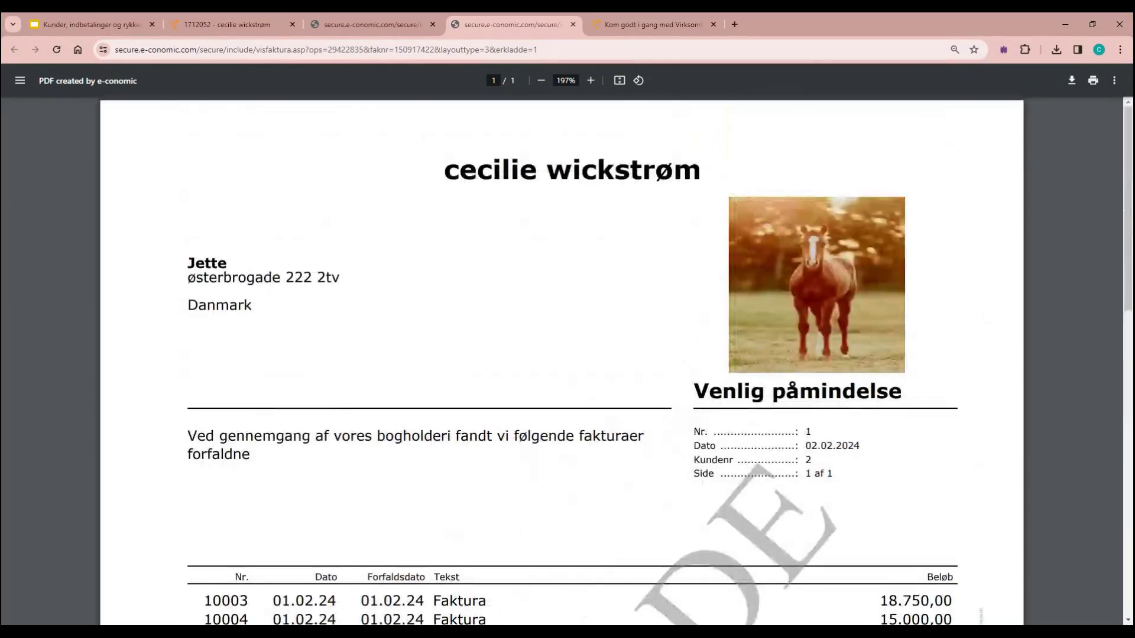
# Step: Return to the Rykker 1 list, select all reminders, and post and e-mail the reminder for each of the two customers
pyautogui.click(237, 24)
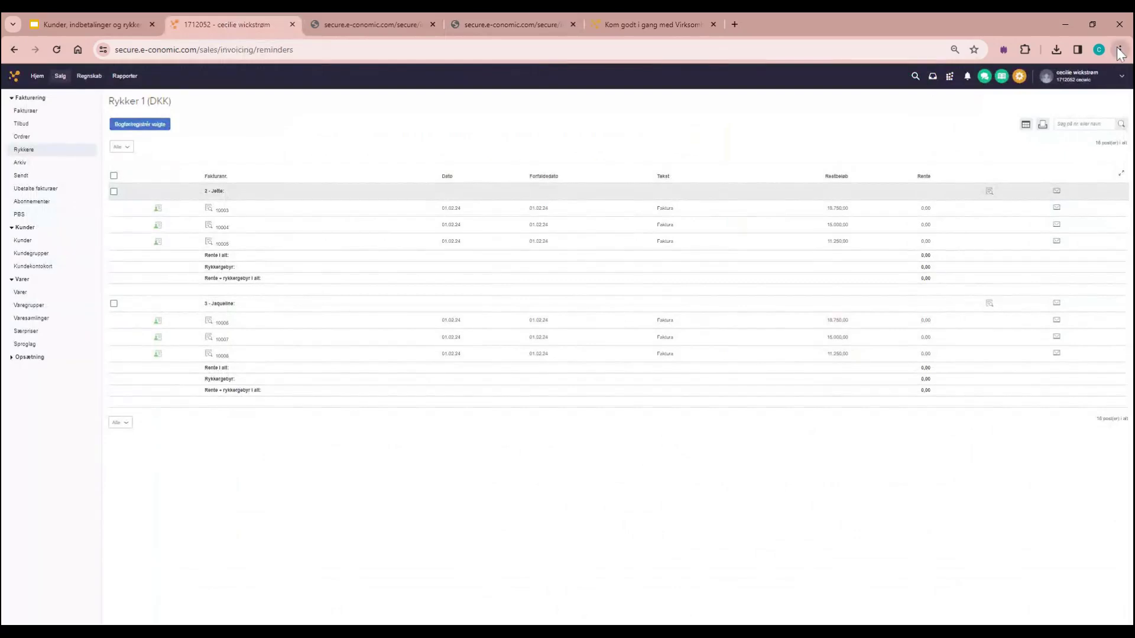
pyautogui.hotkey('ctrl', '+')
pyautogui.hotkey('ctrl', '+')
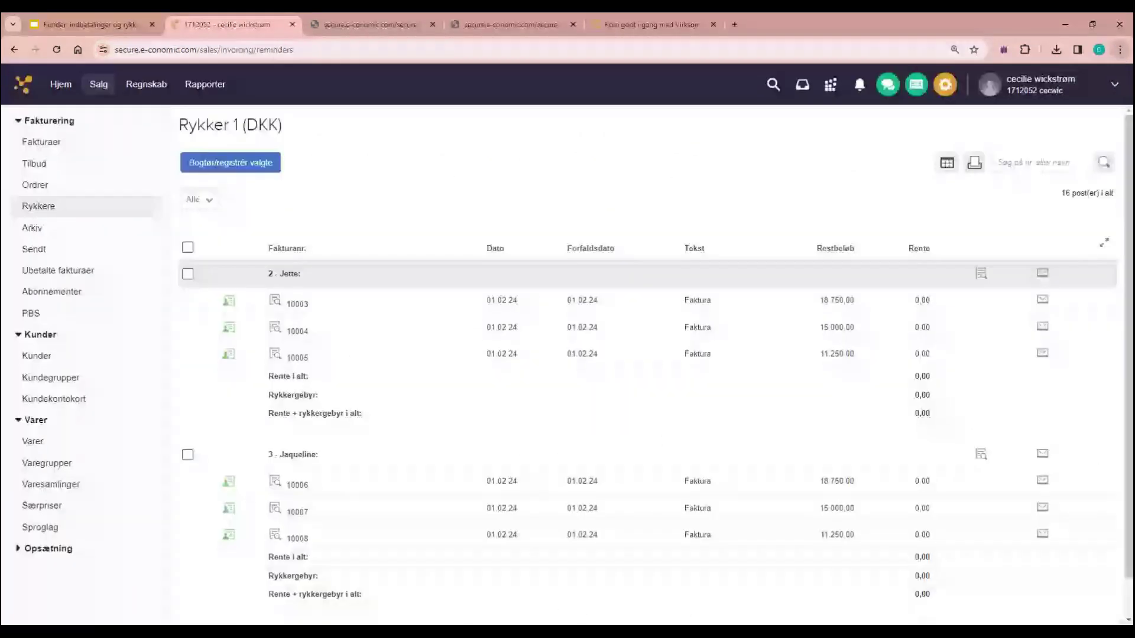
pyautogui.press('F11')
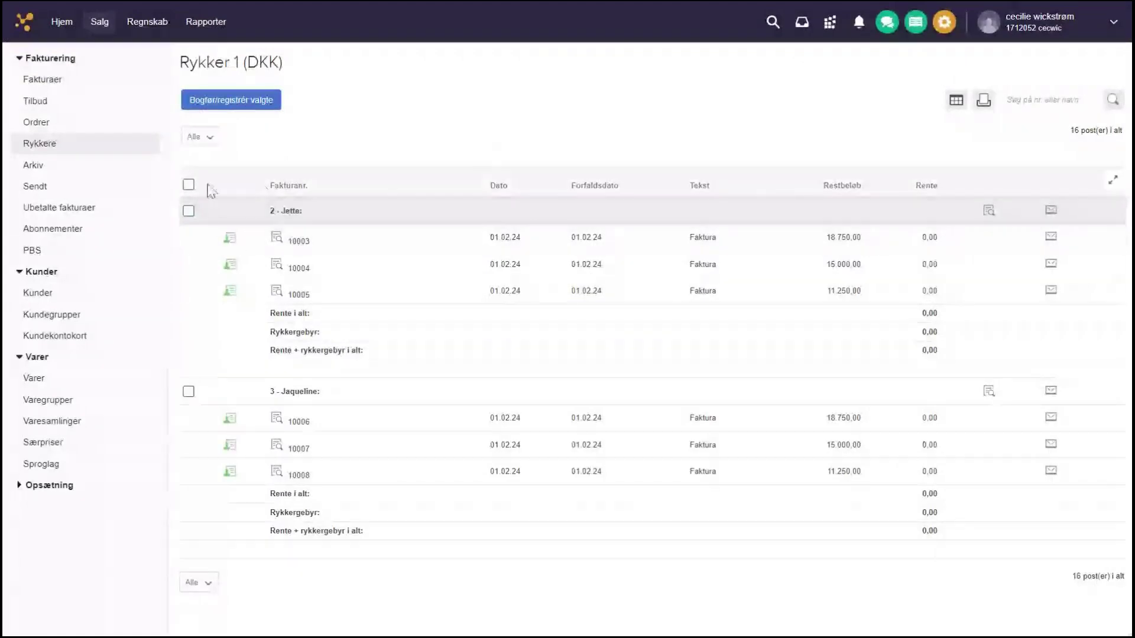
pyautogui.click(188, 185)
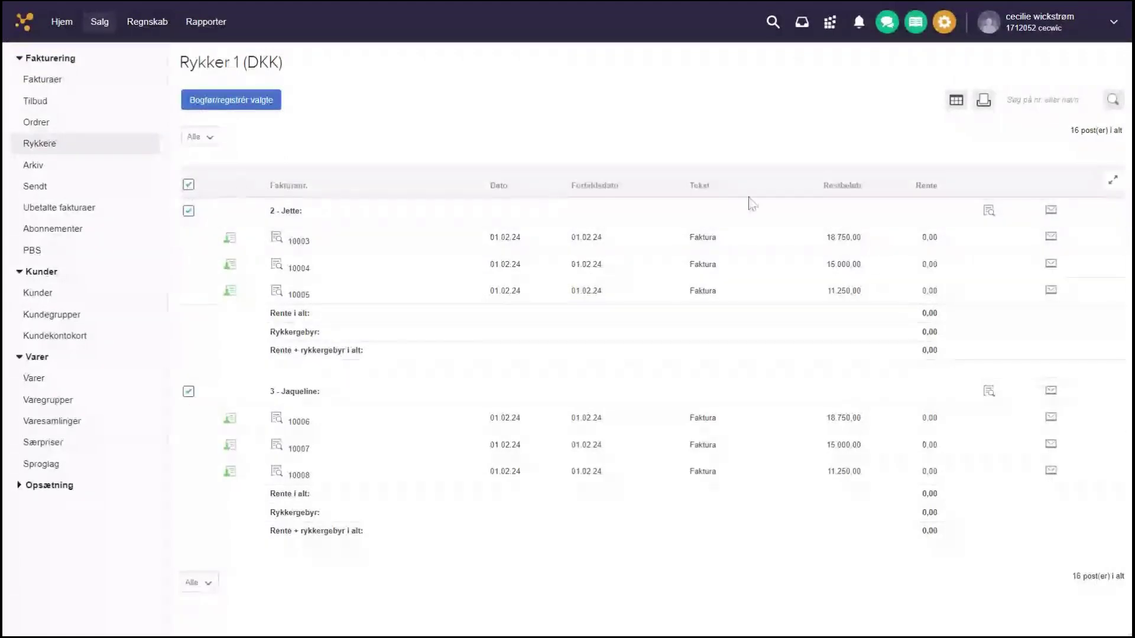
pyautogui.click(1049, 211)
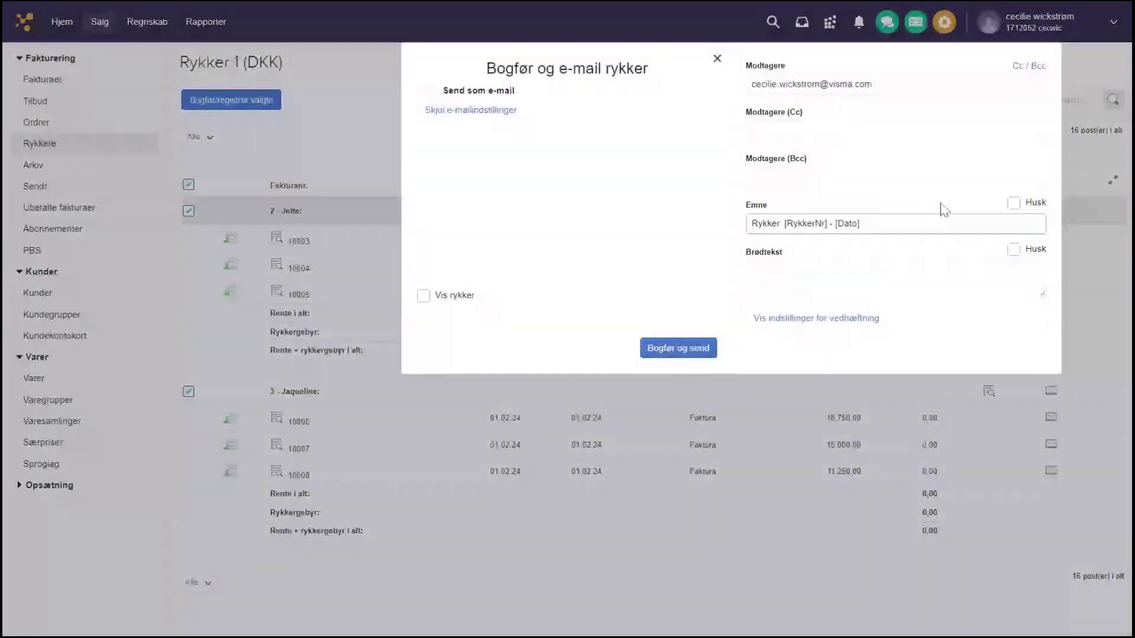
pyautogui.click(684, 354)
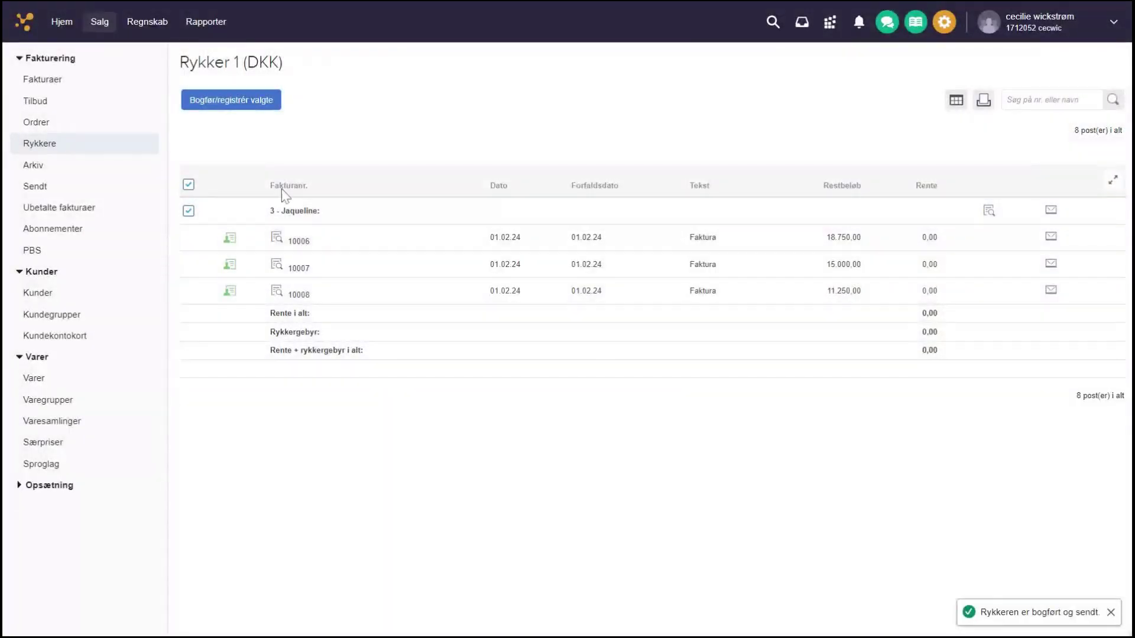
pyautogui.click(1050, 210)
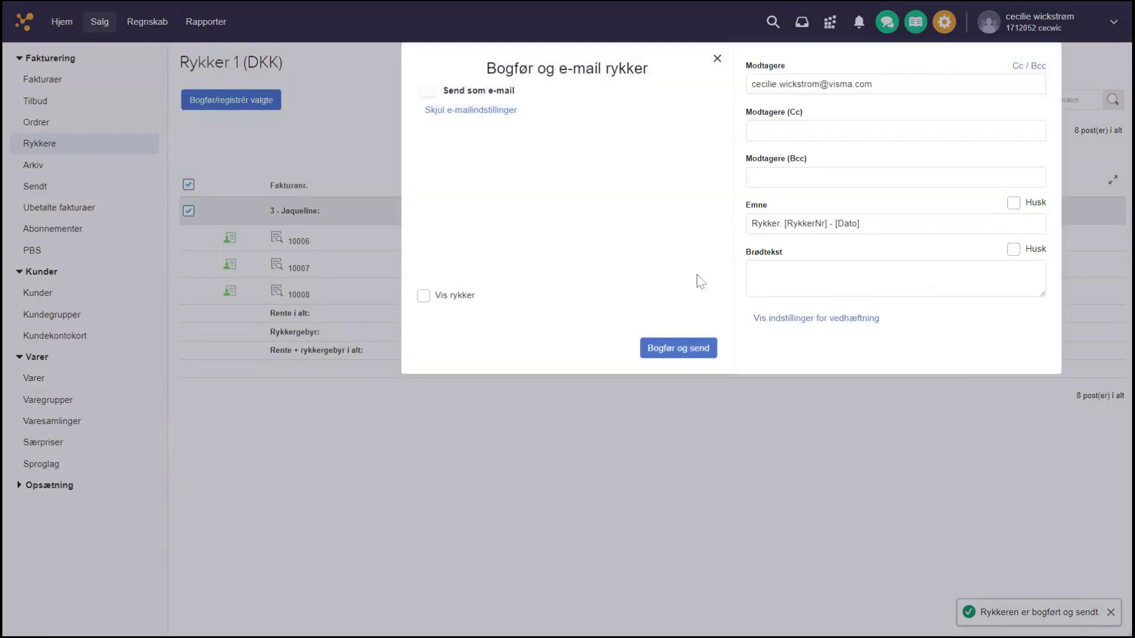
pyautogui.click(678, 352)
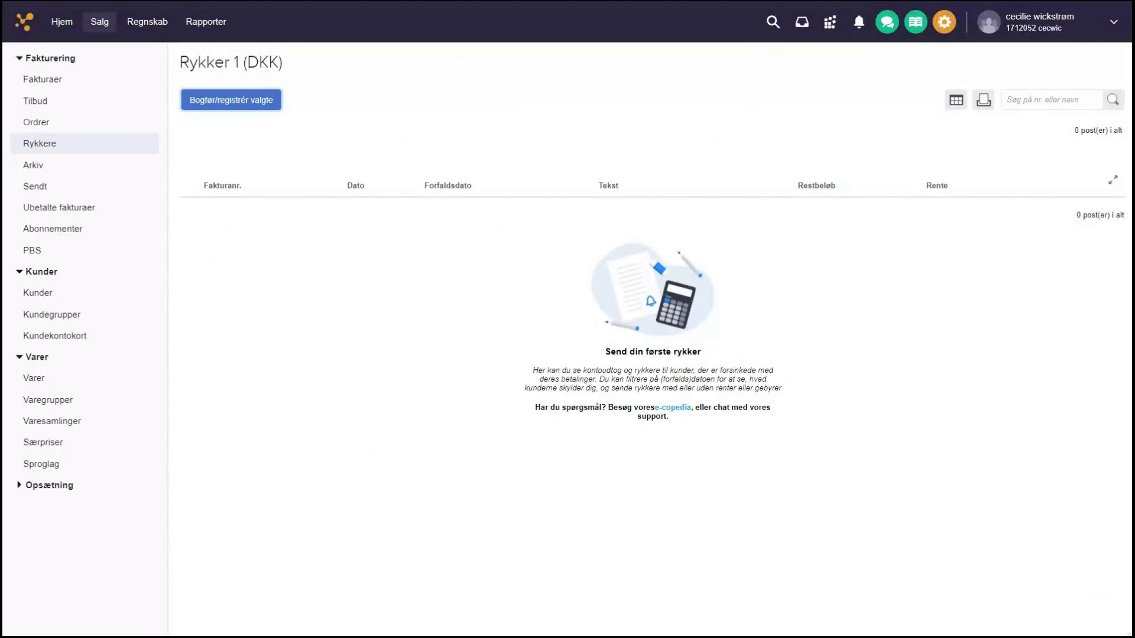
# Step: Start a new reminder run of type Rykker 2 with a monthly interest rate of 2,00
pyautogui.click(78, 144)
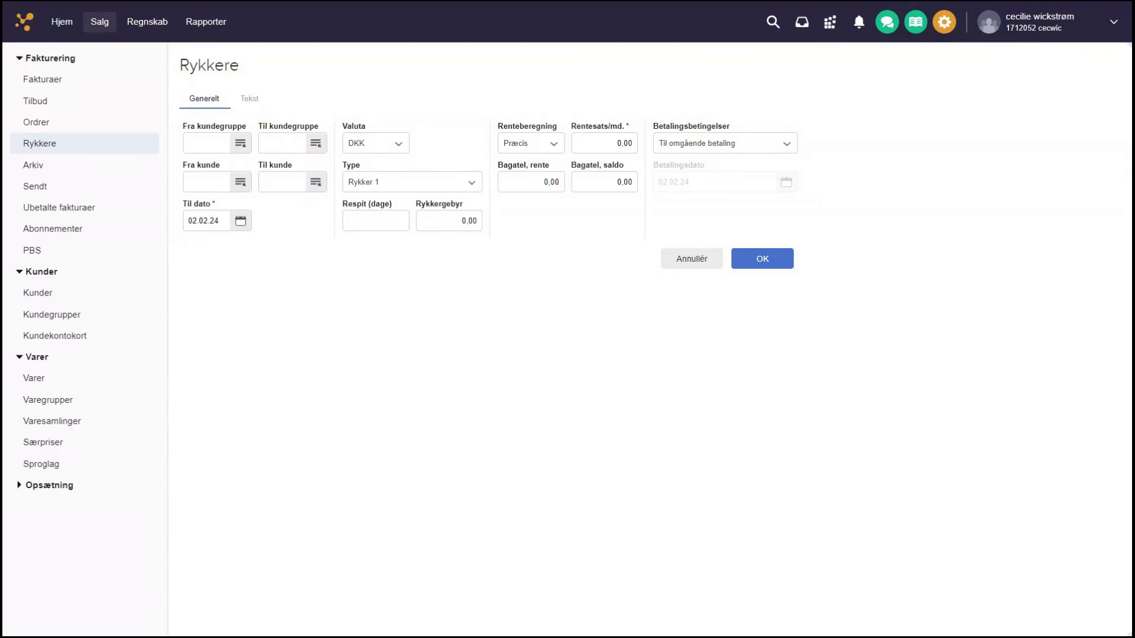
pyautogui.click(378, 183)
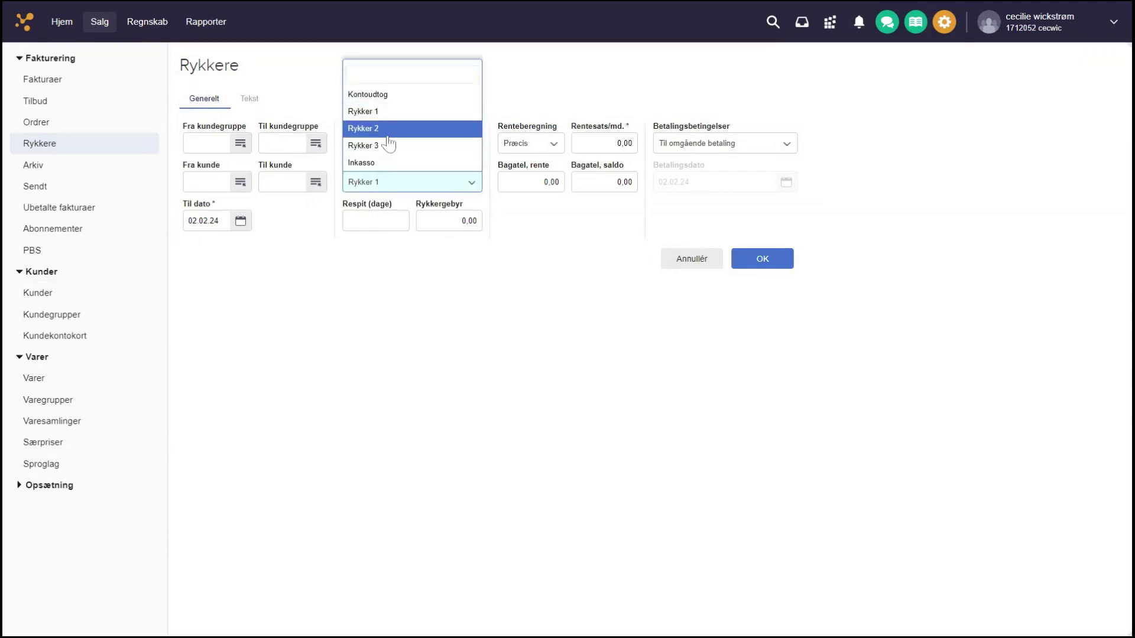
pyautogui.click(384, 127)
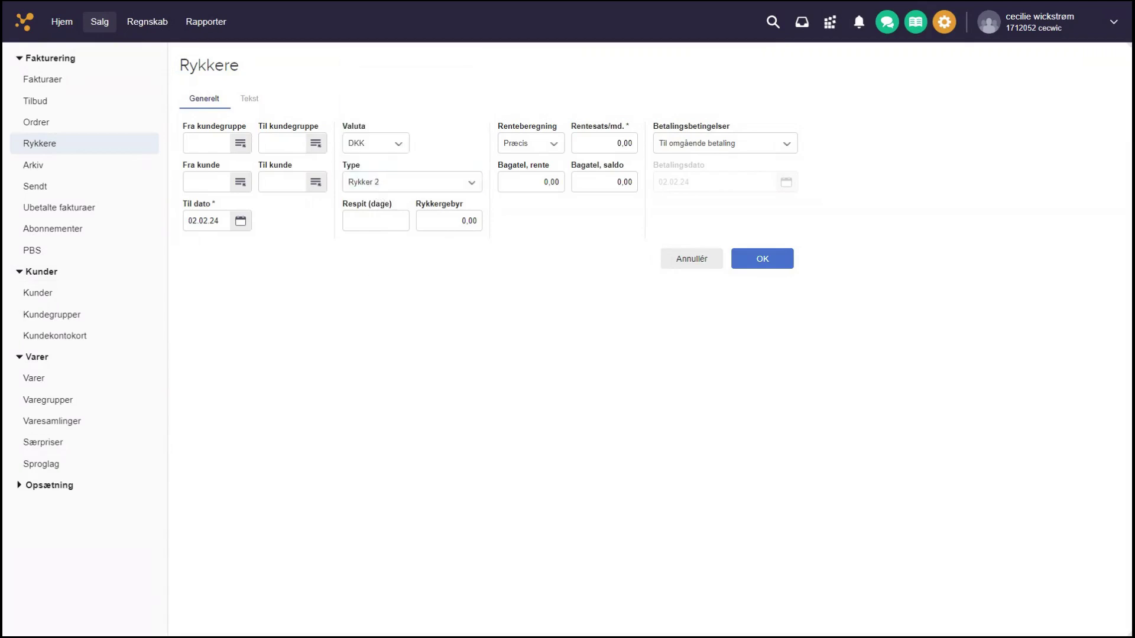
pyautogui.click(615, 144)
pyautogui.moveTo(617, 143); pyautogui.dragTo(627, 143)
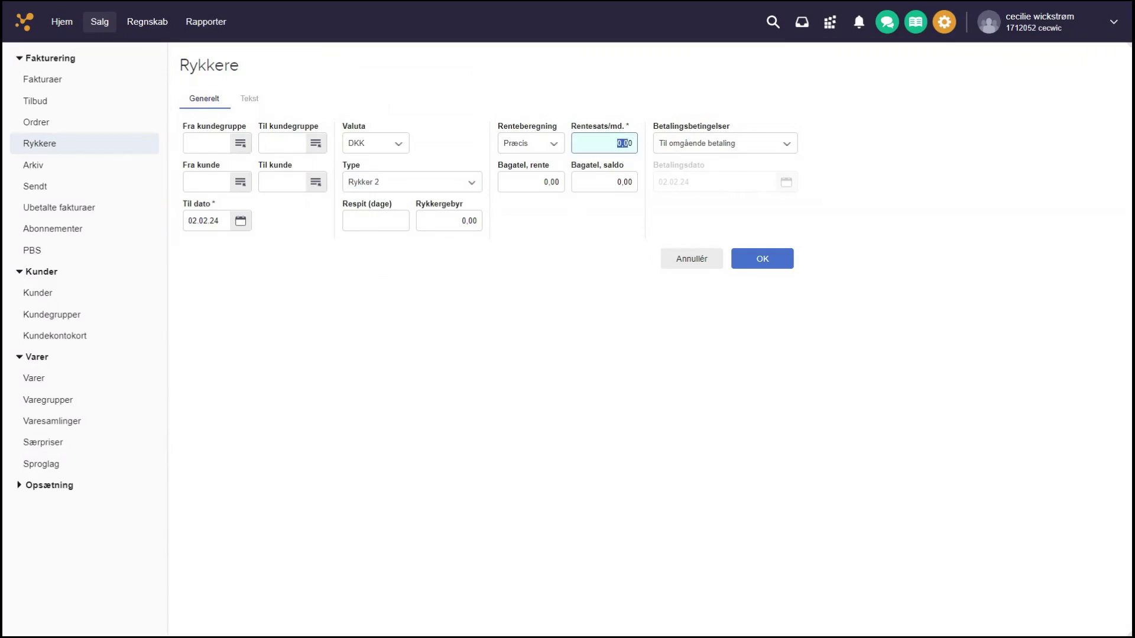
pyautogui.write('2')
pyautogui.click(662, 229)
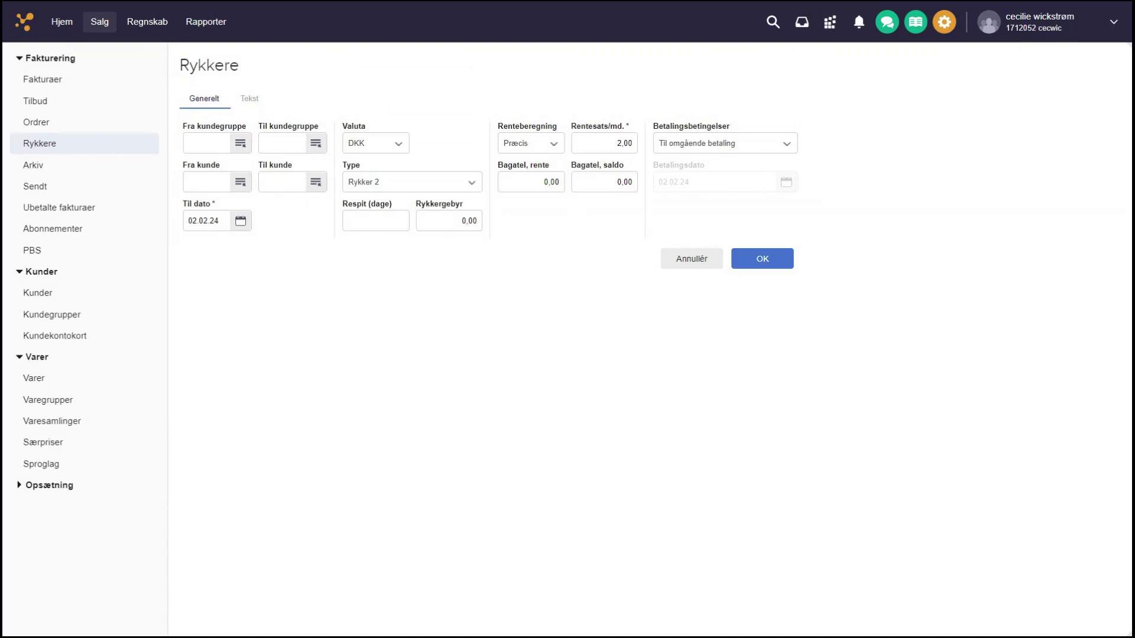
# Step: Set the reminder fee to 100,00 and the grace period to 10 days, and generate the Rykker 2 list
pyautogui.click(468, 221)
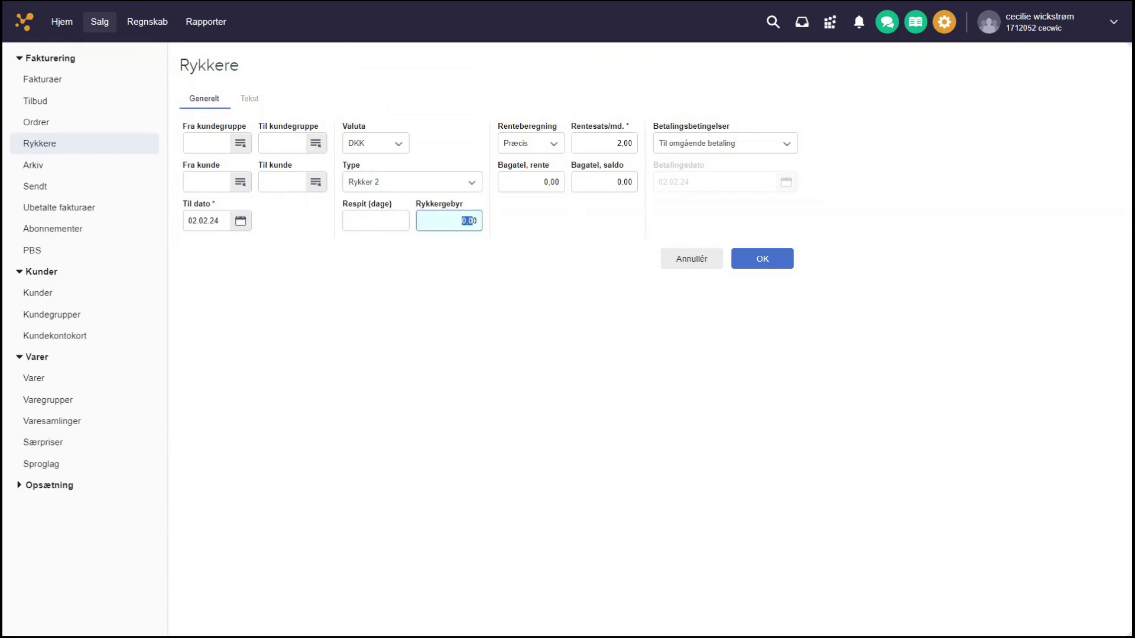
pyautogui.write('10')
pyautogui.click(494, 240)
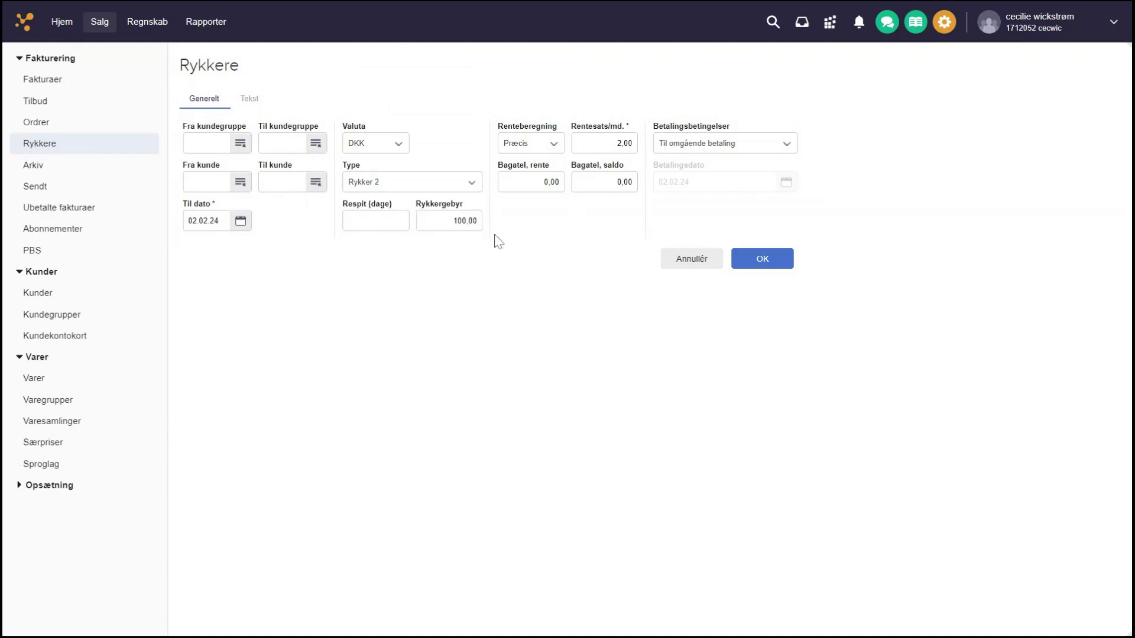
pyautogui.click(400, 229)
pyautogui.write('1')
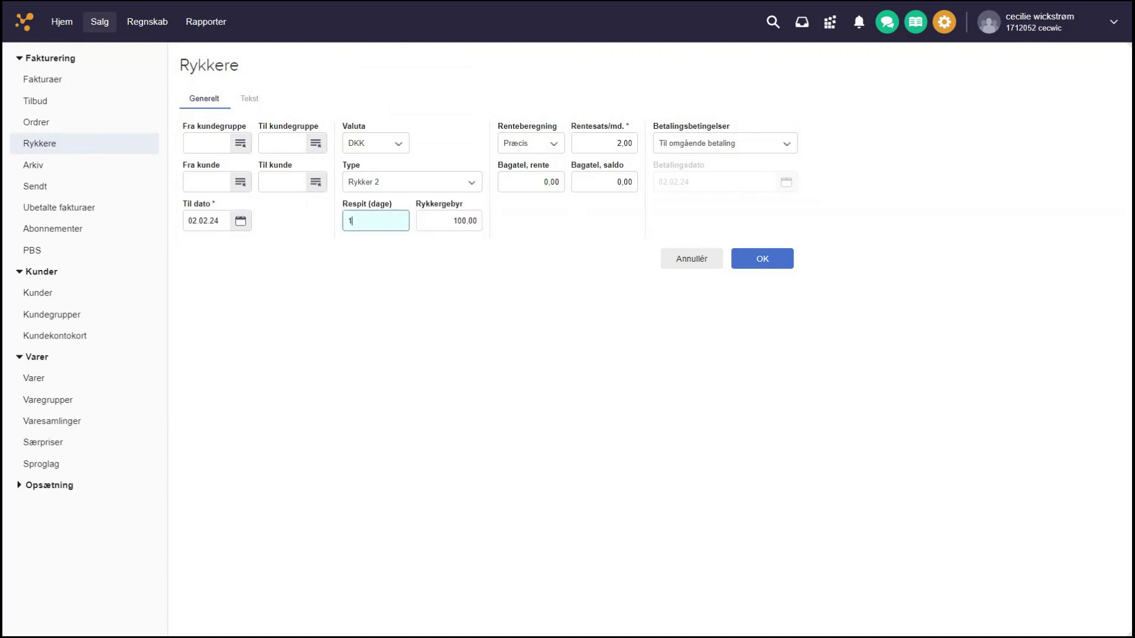
pyautogui.write('0')
pyautogui.click(331, 280)
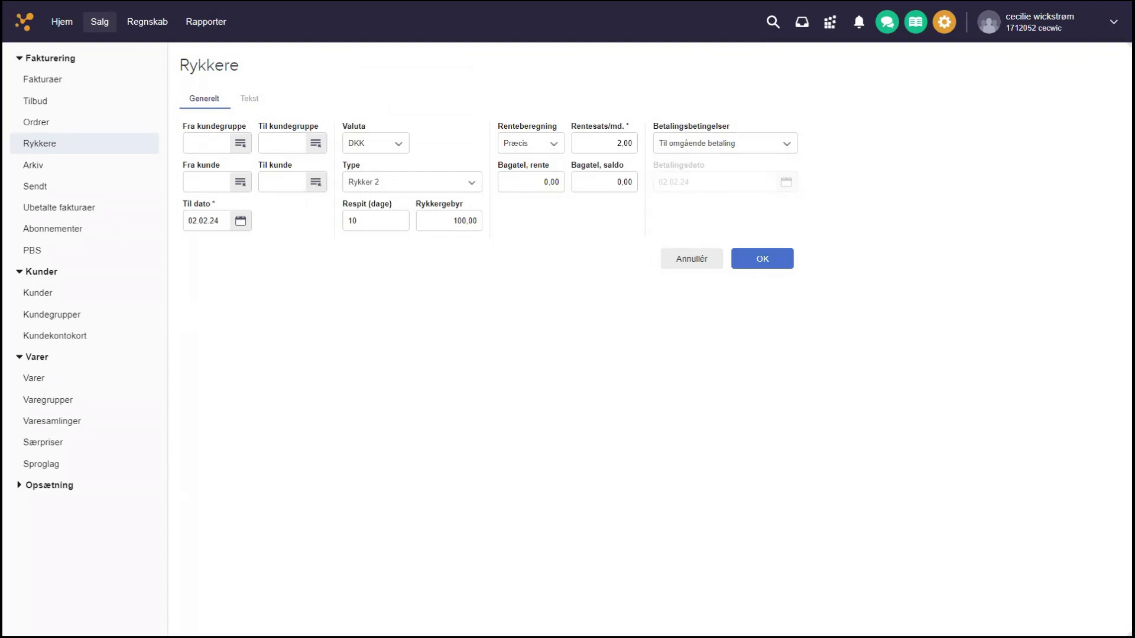
pyautogui.click(752, 260)
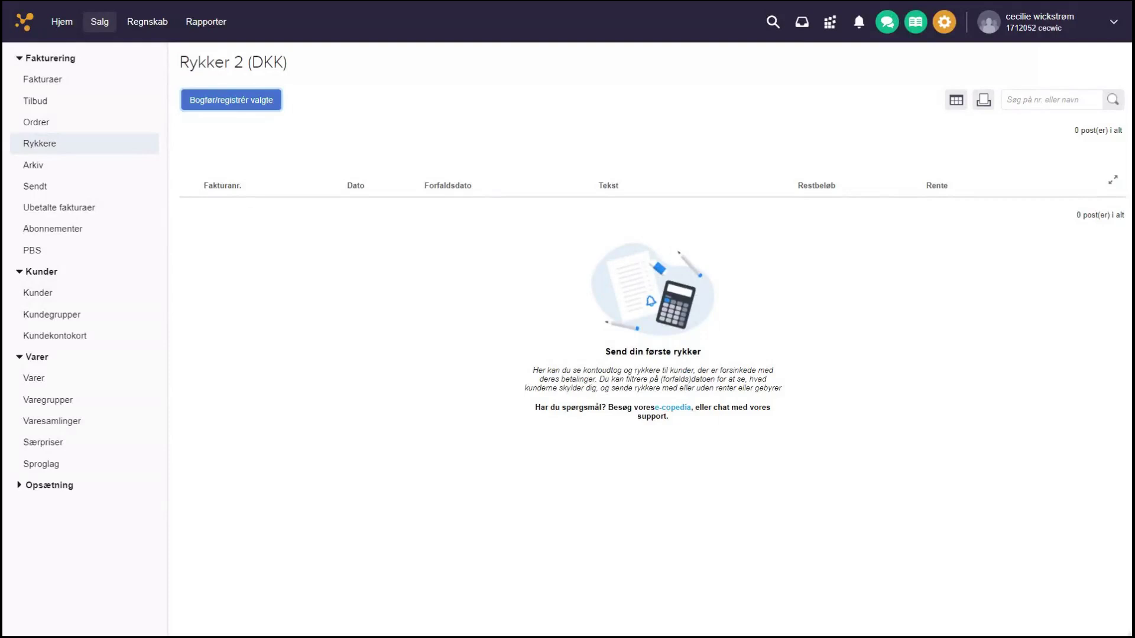
# Step: Reopen the reminder settings, set the Til dato to 13.02.24, and generate the Rykker 2 list again
pyautogui.click(89, 148)
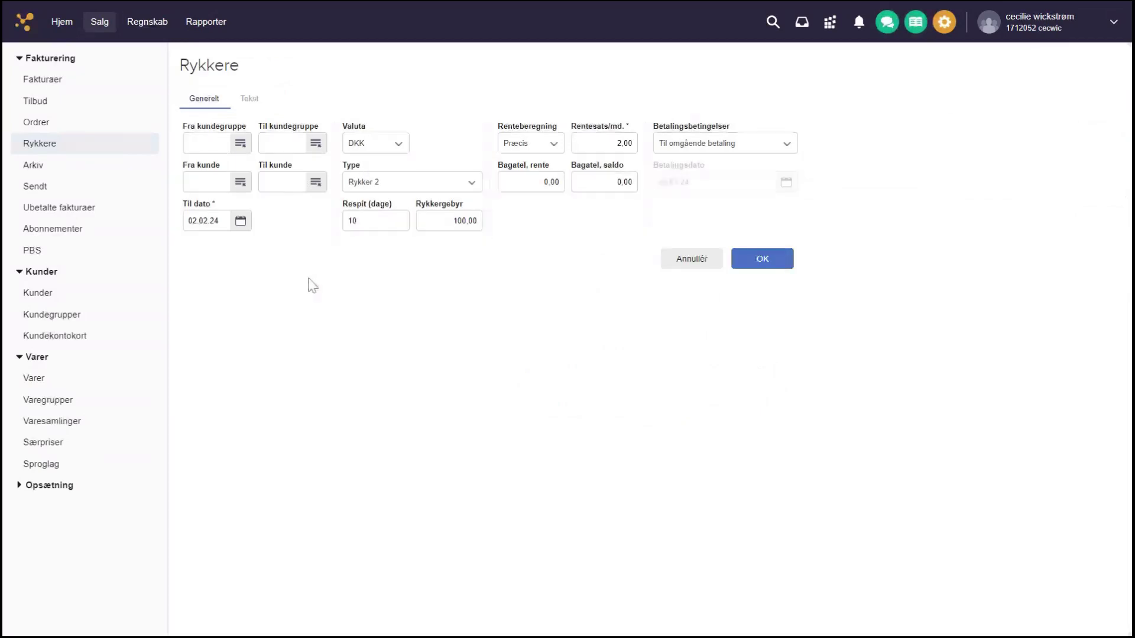
pyautogui.click(218, 221)
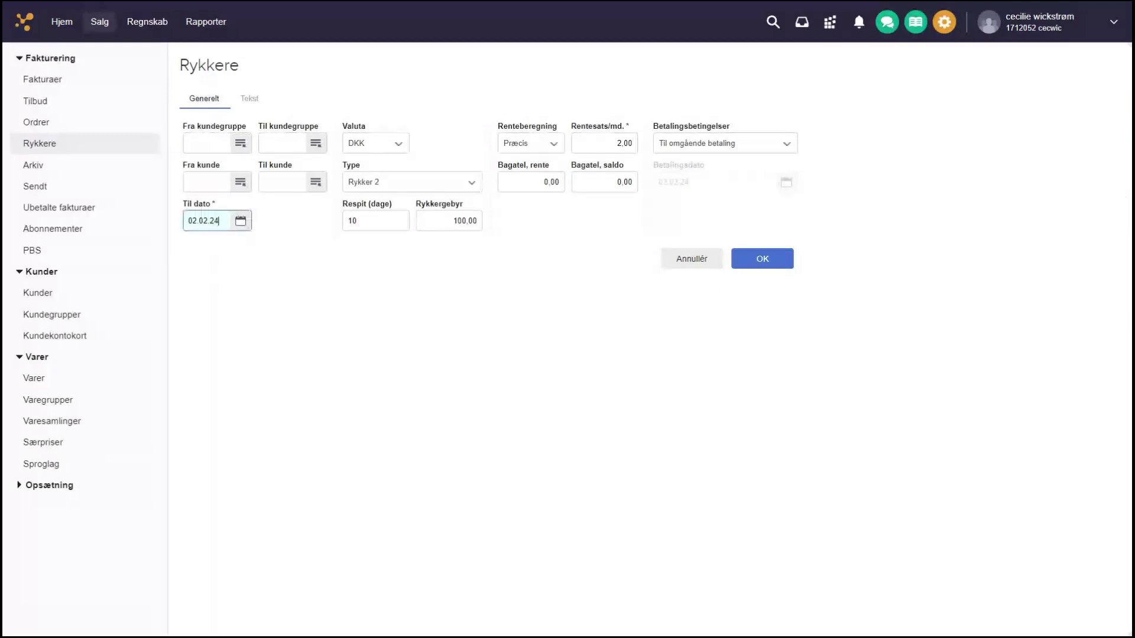
pyautogui.moveTo(217, 221); pyautogui.dragTo(187, 223)
pyautogui.write('13.02.2')
pyautogui.write('4')
pyautogui.click(260, 257)
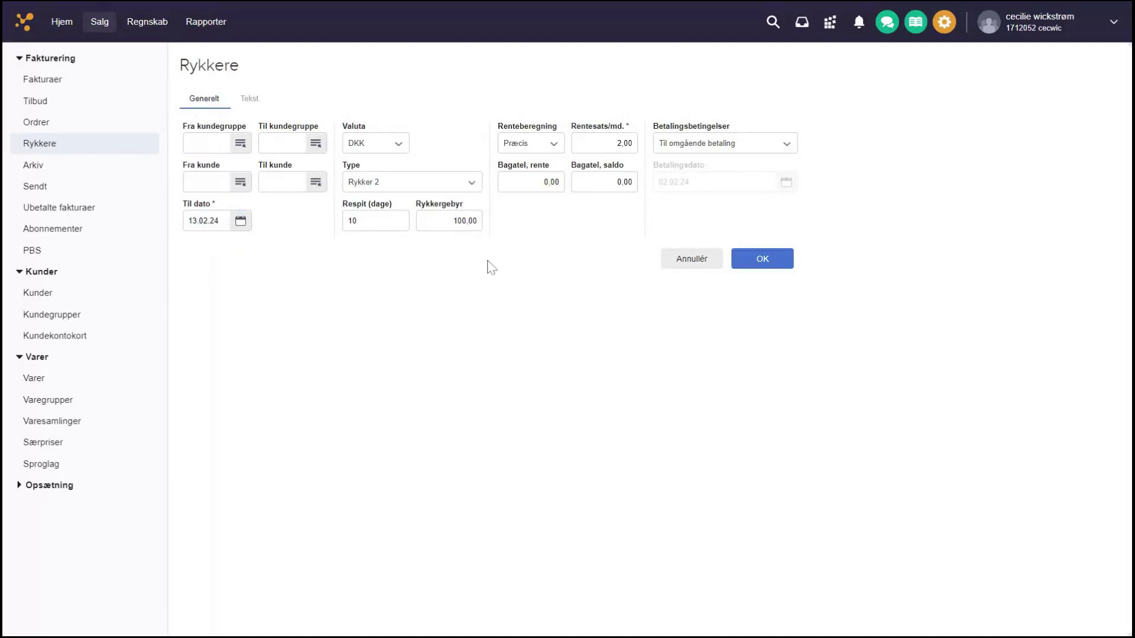
pyautogui.click(749, 263)
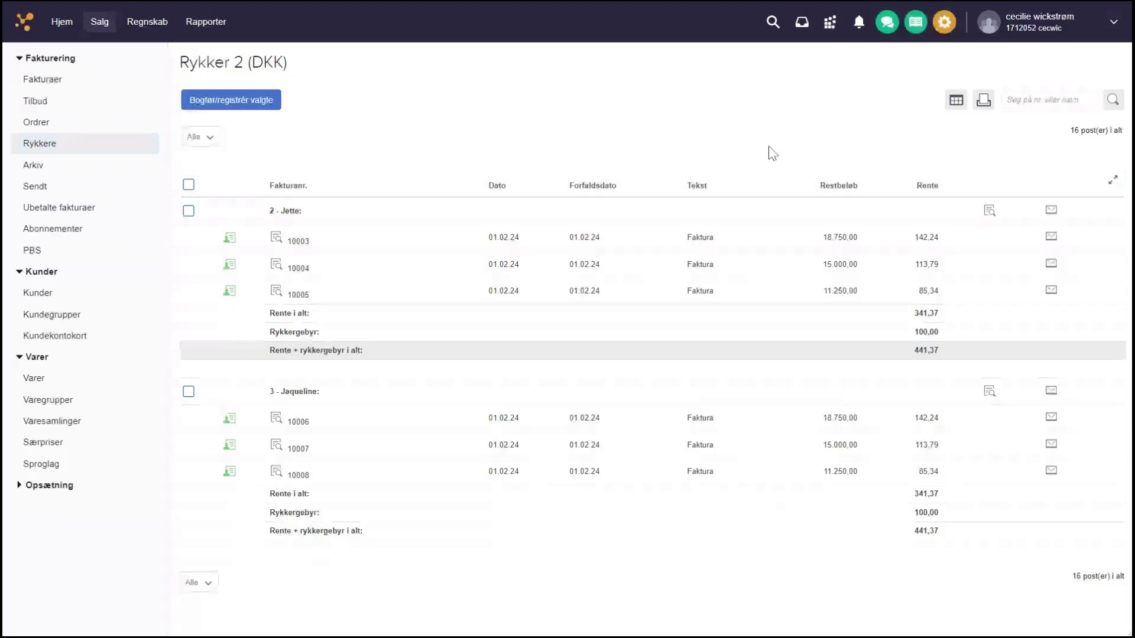
# Step: Change the reminder's heading to "Venlig påmindelse - rykker 2" and regenerate the Rykker 2 list
pyautogui.click(99, 148)
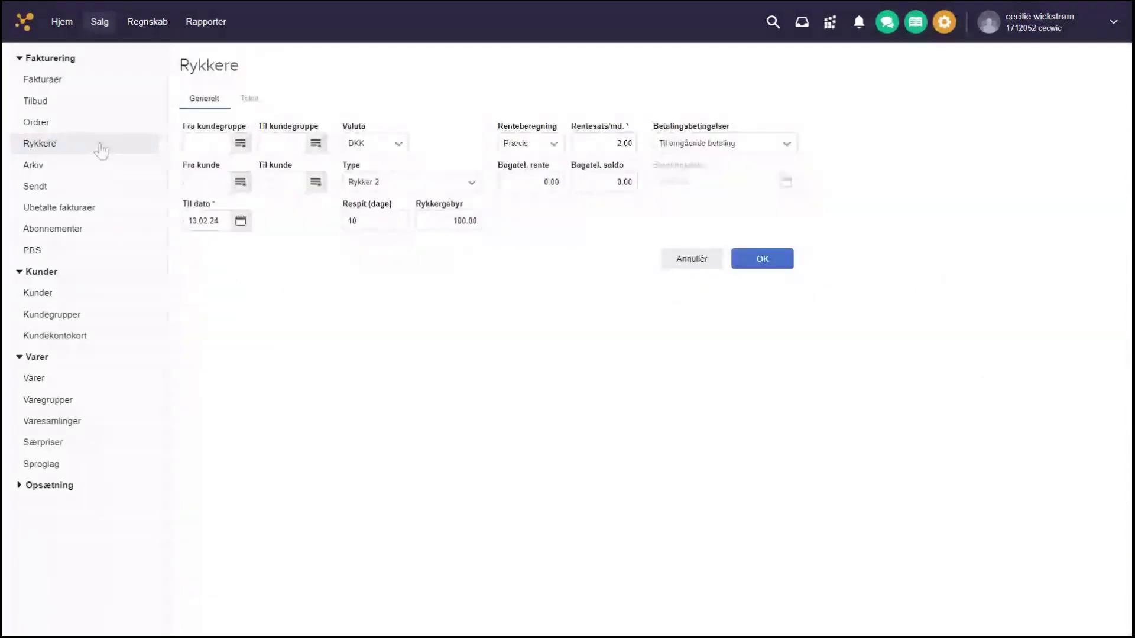
pyautogui.click(258, 102)
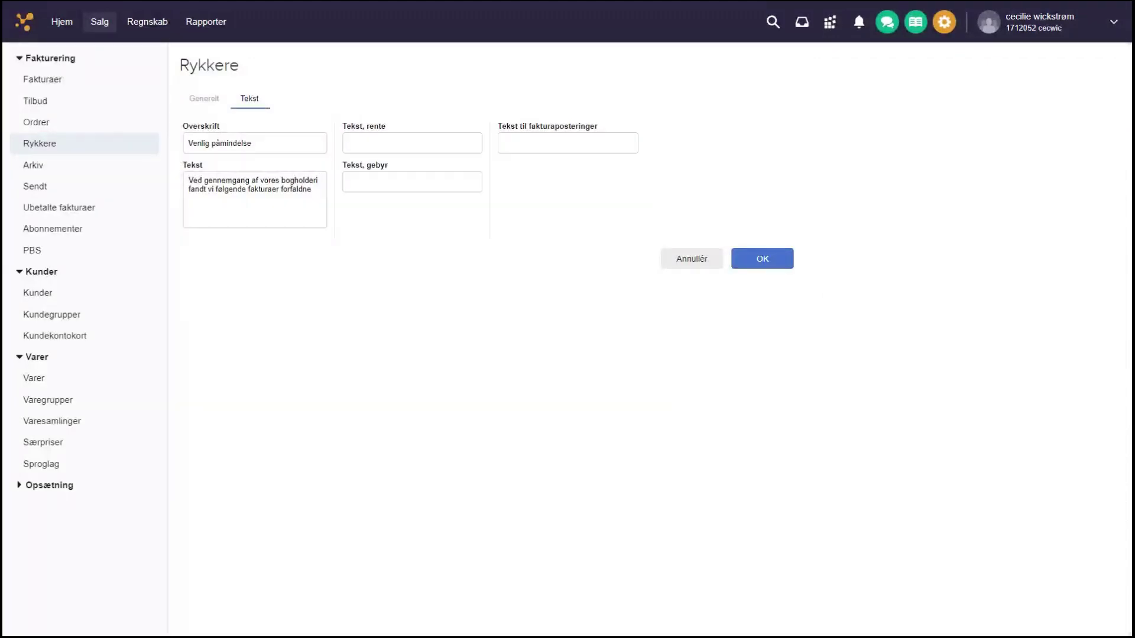
pyautogui.click(322, 191)
pyautogui.write('-')
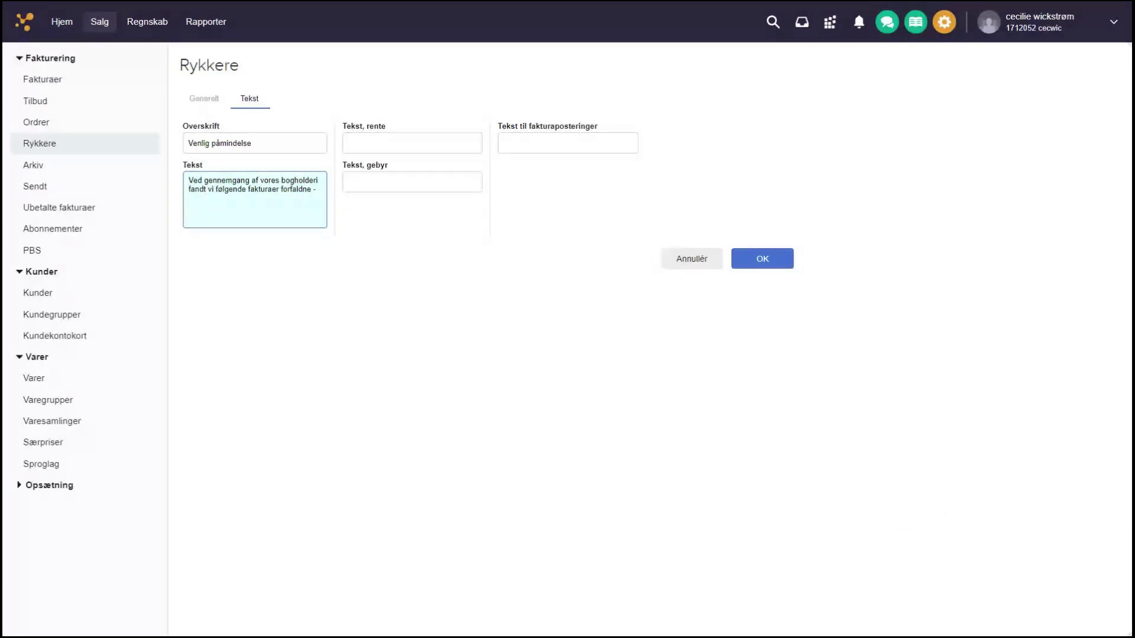
pyautogui.click(251, 143)
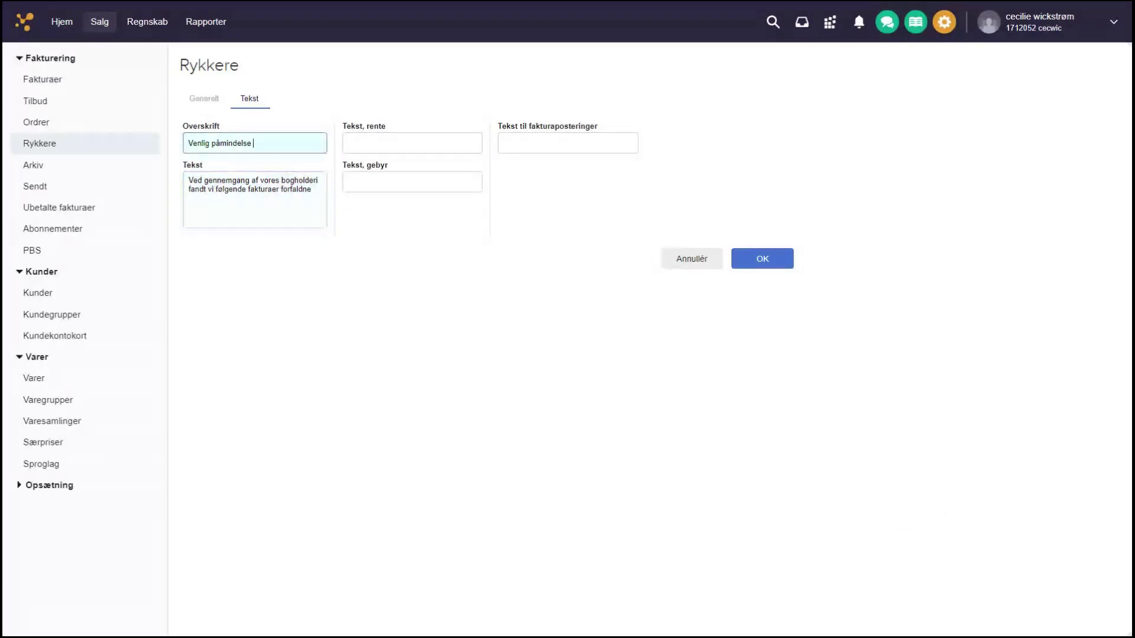
pyautogui.write('- rykker 2')
pyautogui.click(407, 293)
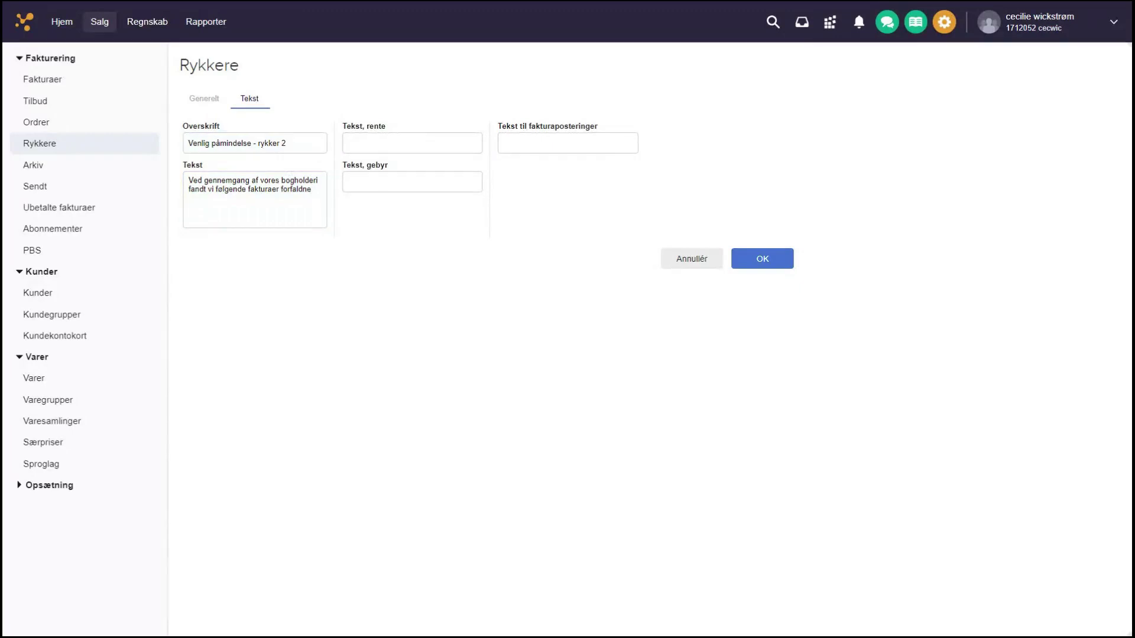
pyautogui.click(761, 260)
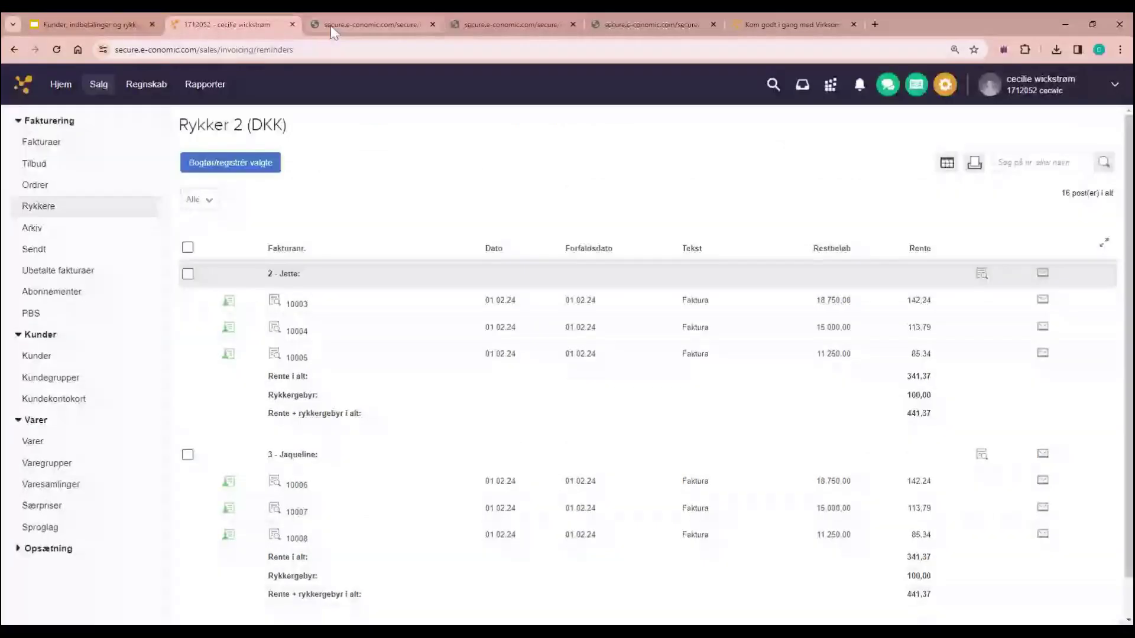
# Step: Examine the heading, invoice lines, interest and fee in the first customer's draft Rykker 2 PDF
pyautogui.click(329, 26)
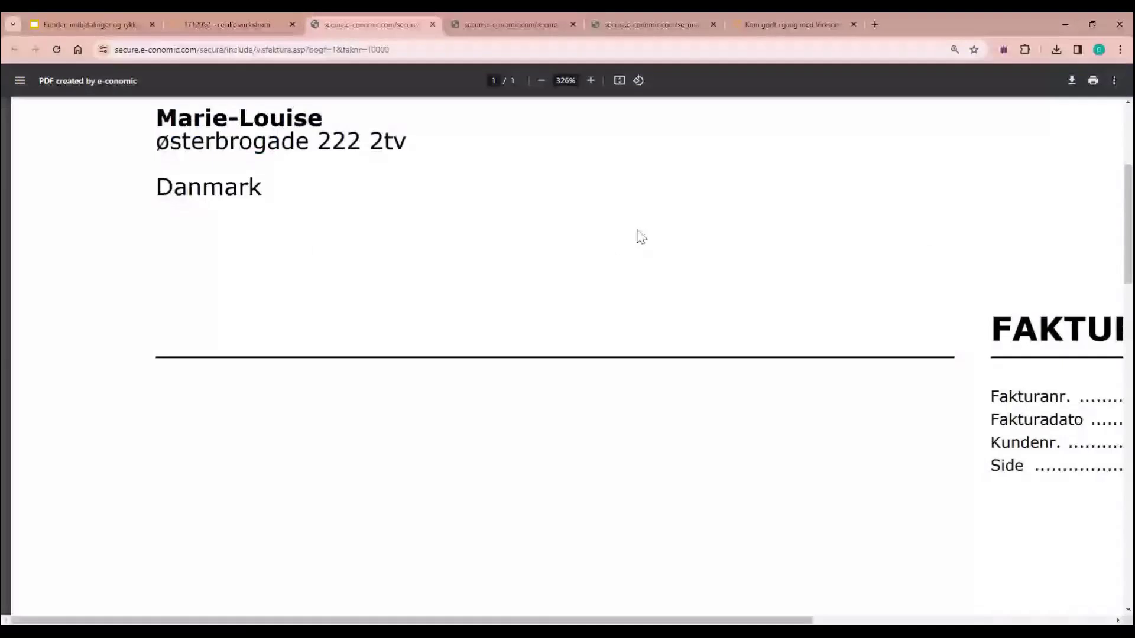
pyautogui.click(589, 14)
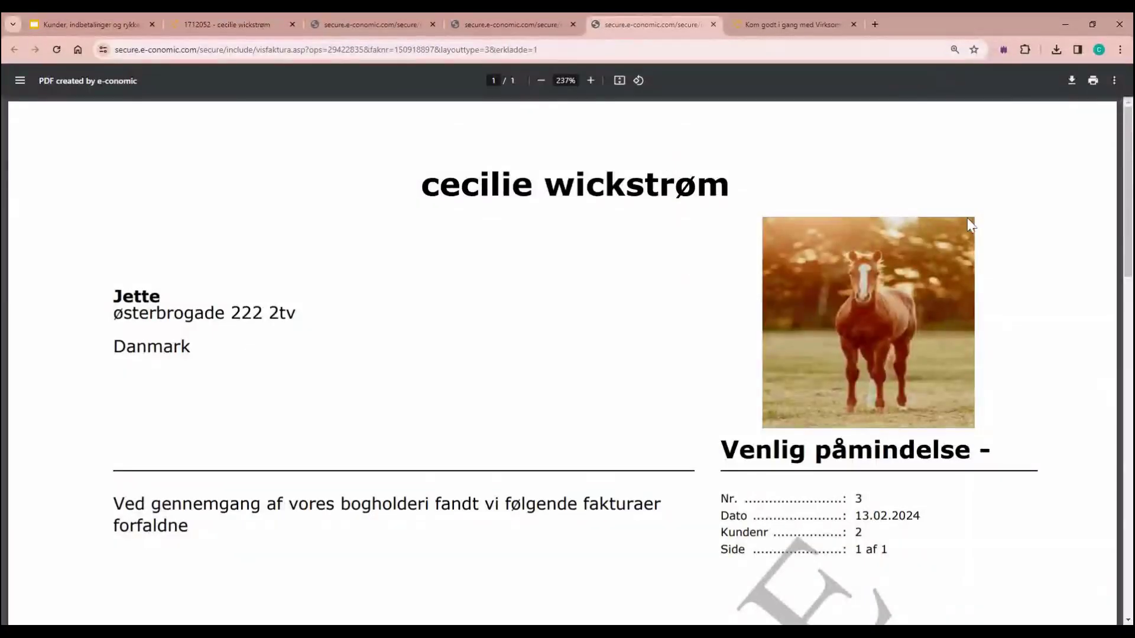
pyautogui.scroll(-2, 967, 224)
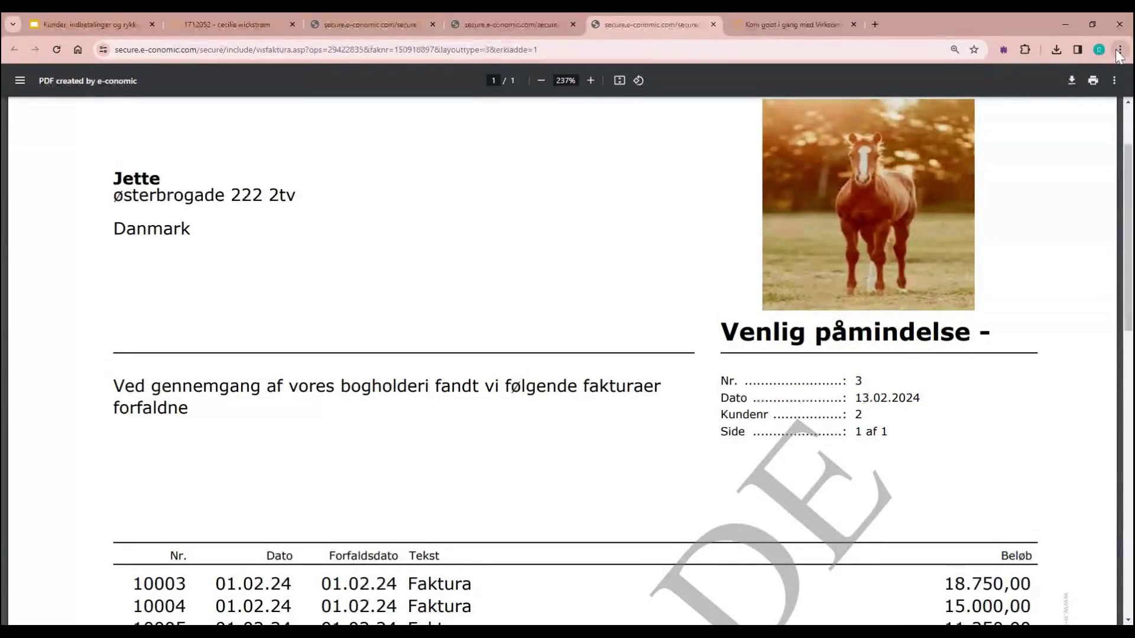
pyautogui.hotkey('ctrl', '0')
pyautogui.hotkey('ctrl', '-')
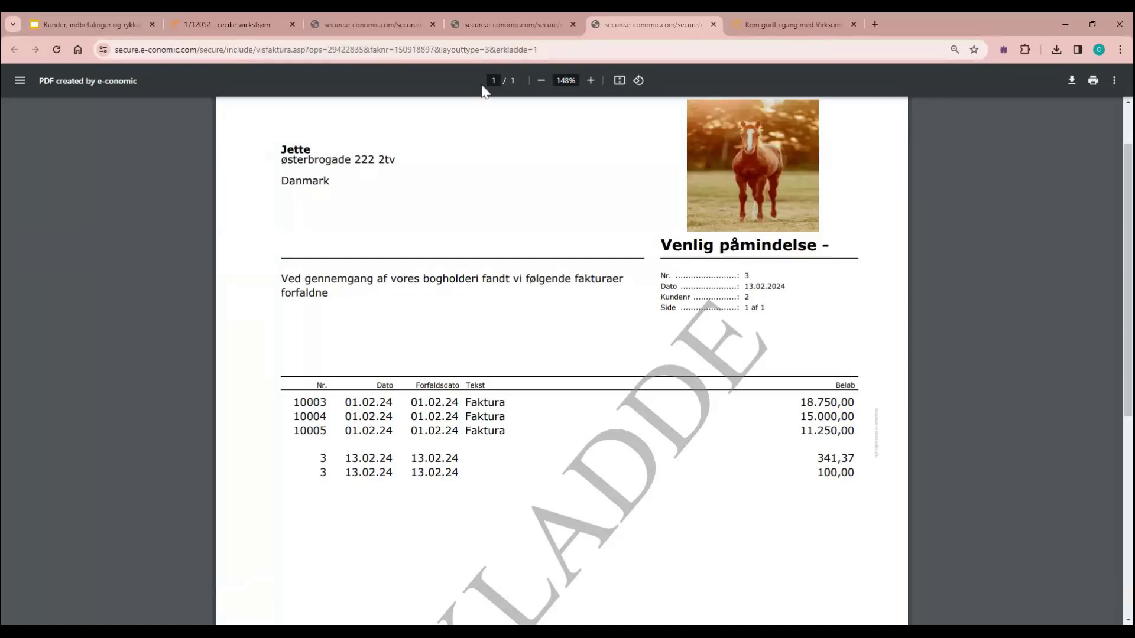
# Step: Return to the Rykker 2 list and post the reminders for all listed customers
pyautogui.hotkey('ctrl', '2')
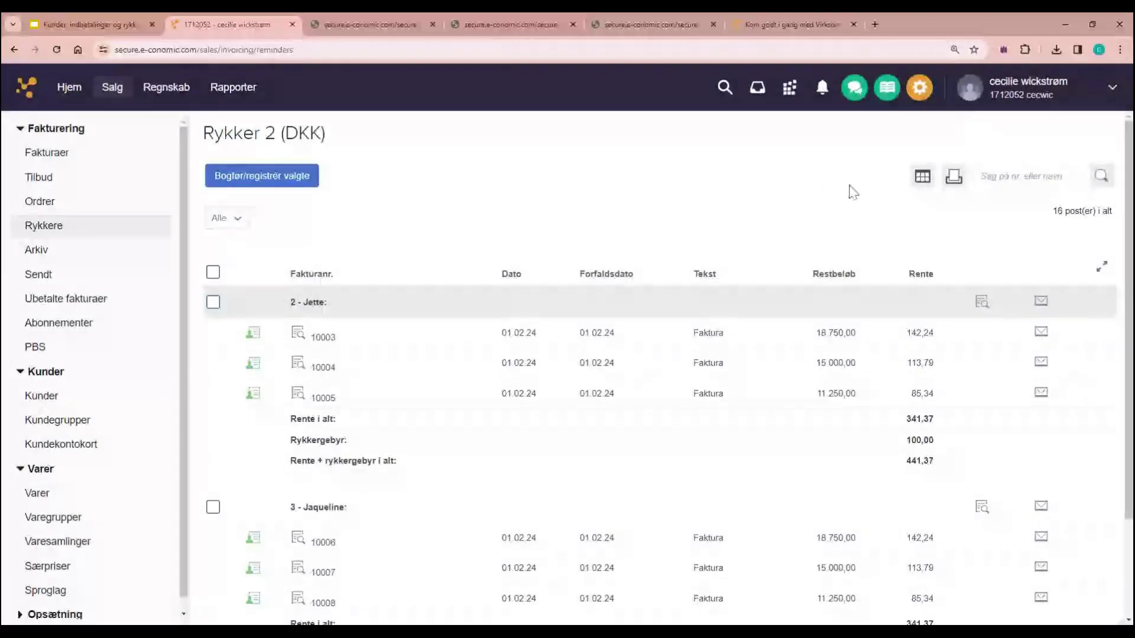
pyautogui.press('F11')
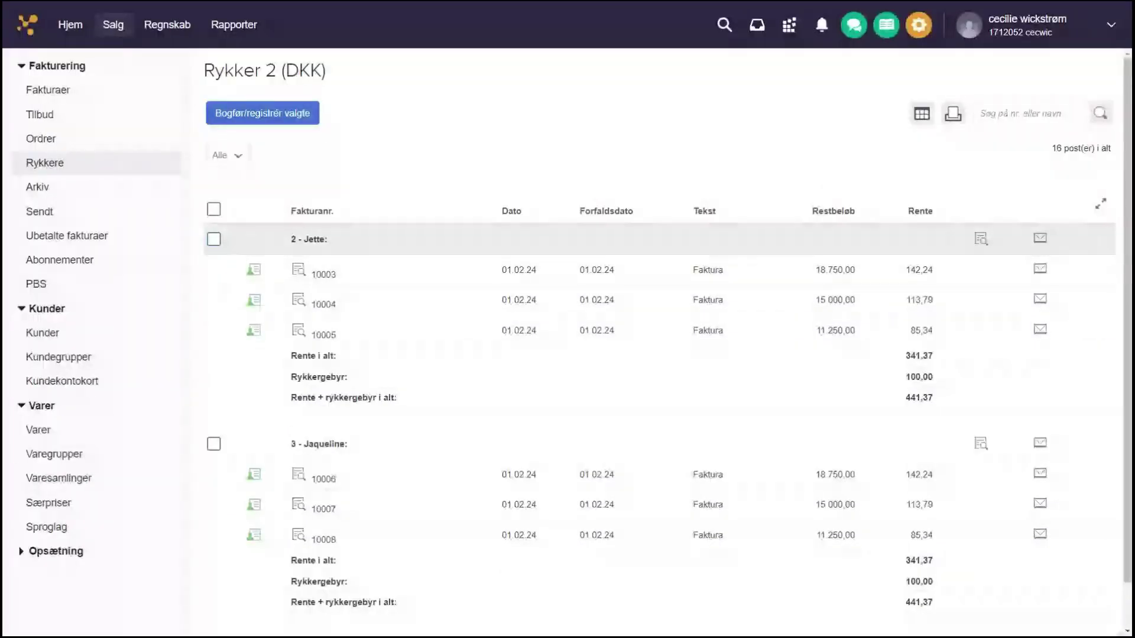
pyautogui.click(213, 209)
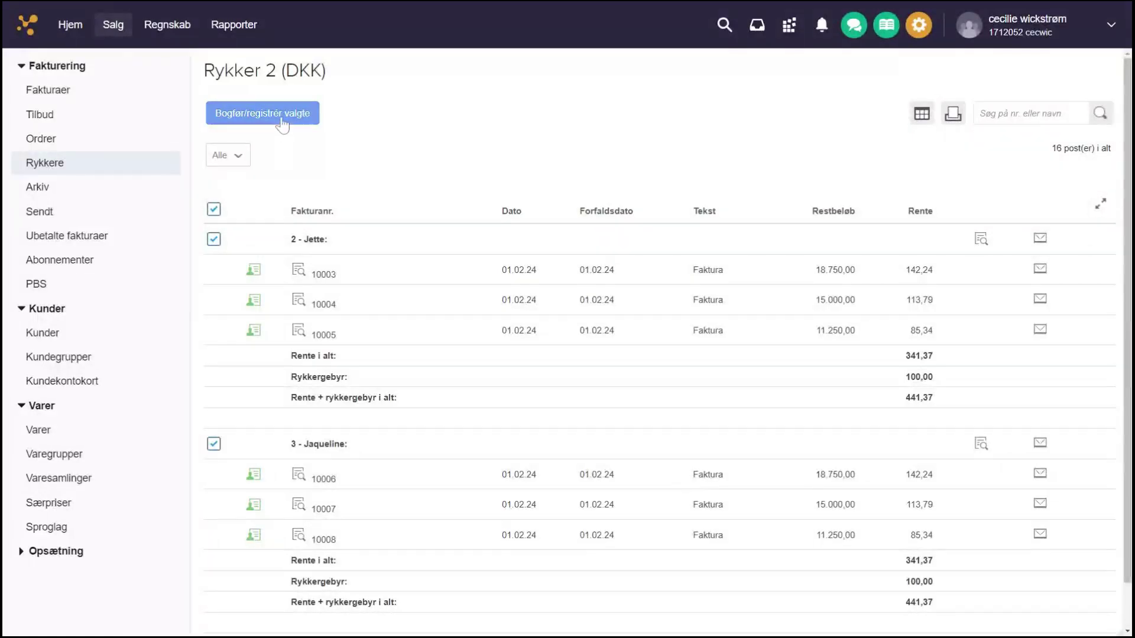
pyautogui.click(285, 116)
pyautogui.click(671, 395)
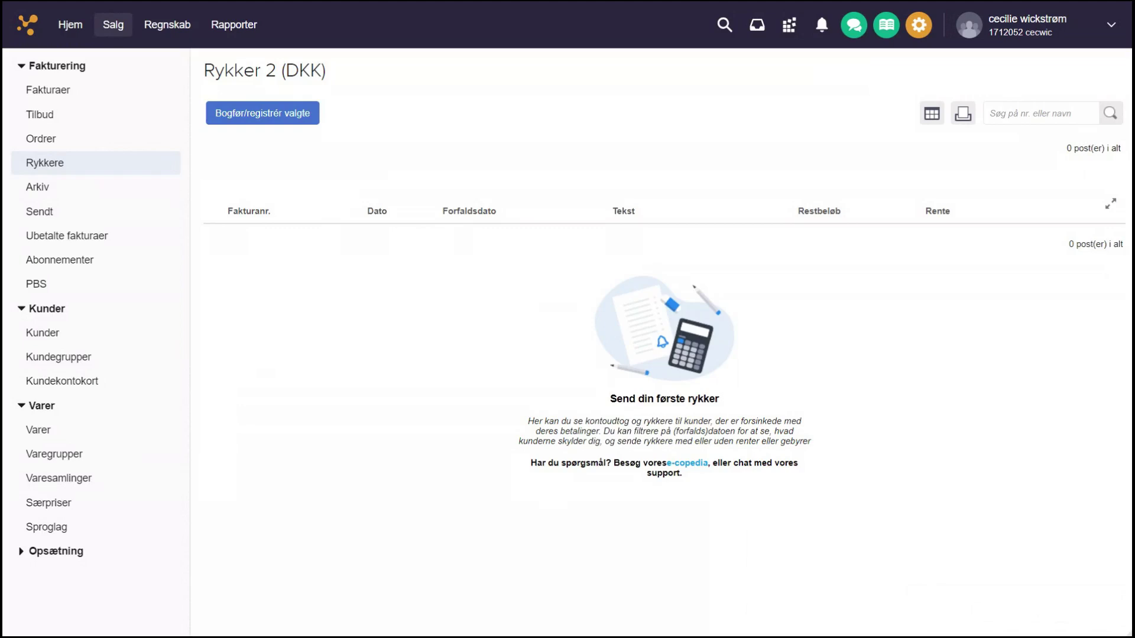
# Step: Start a new reminder run of type Rykker 3 with the Til dato set to 22.02.24
pyautogui.click(97, 174)
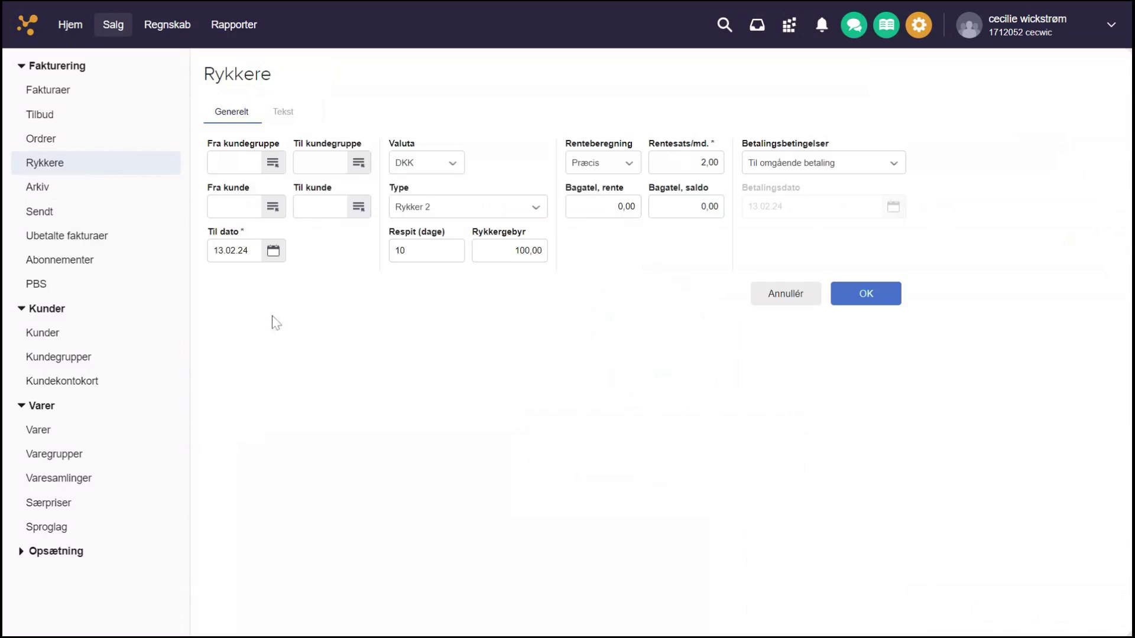
pyautogui.click(435, 212)
pyautogui.click(436, 166)
pyautogui.click(214, 250)
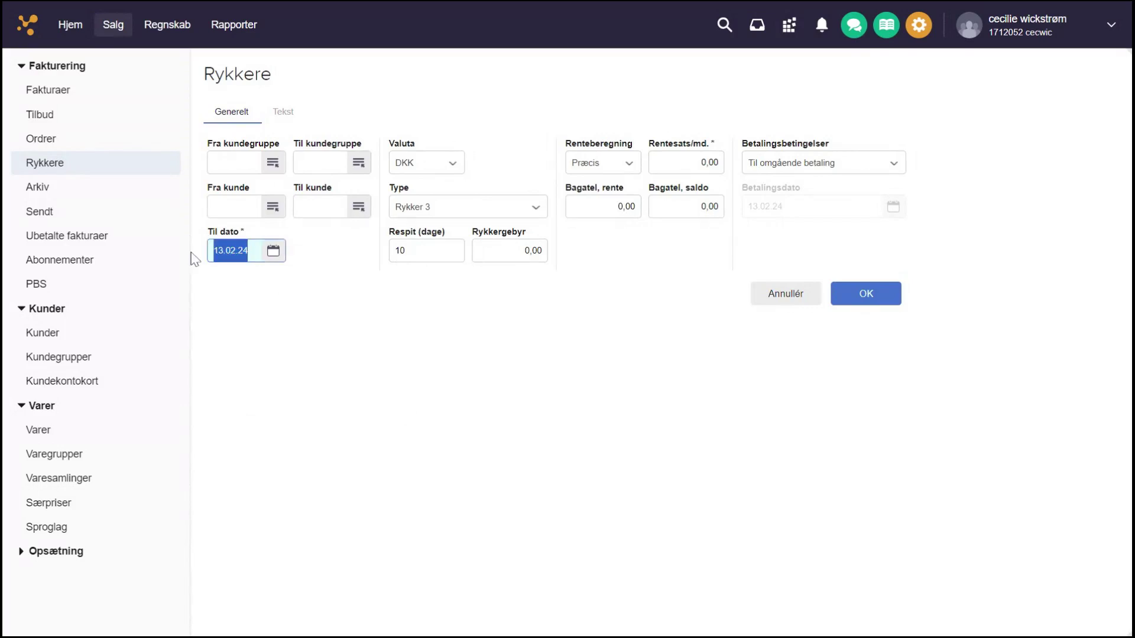
pyautogui.write('22.02.')
pyautogui.write('22022')
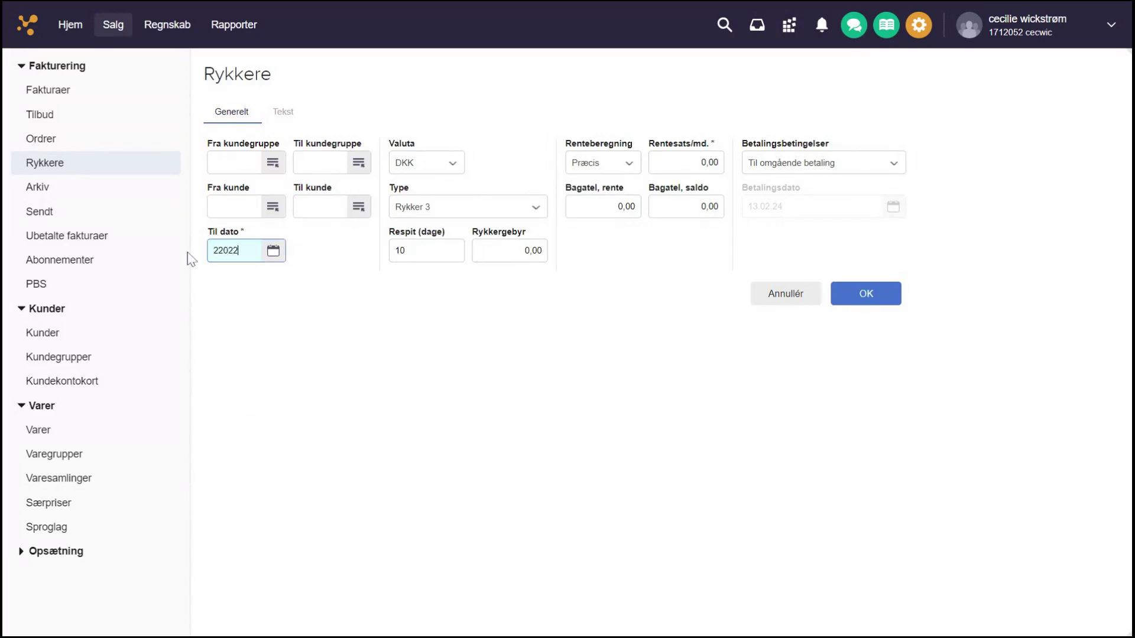
pyautogui.write('4')
pyautogui.click(367, 387)
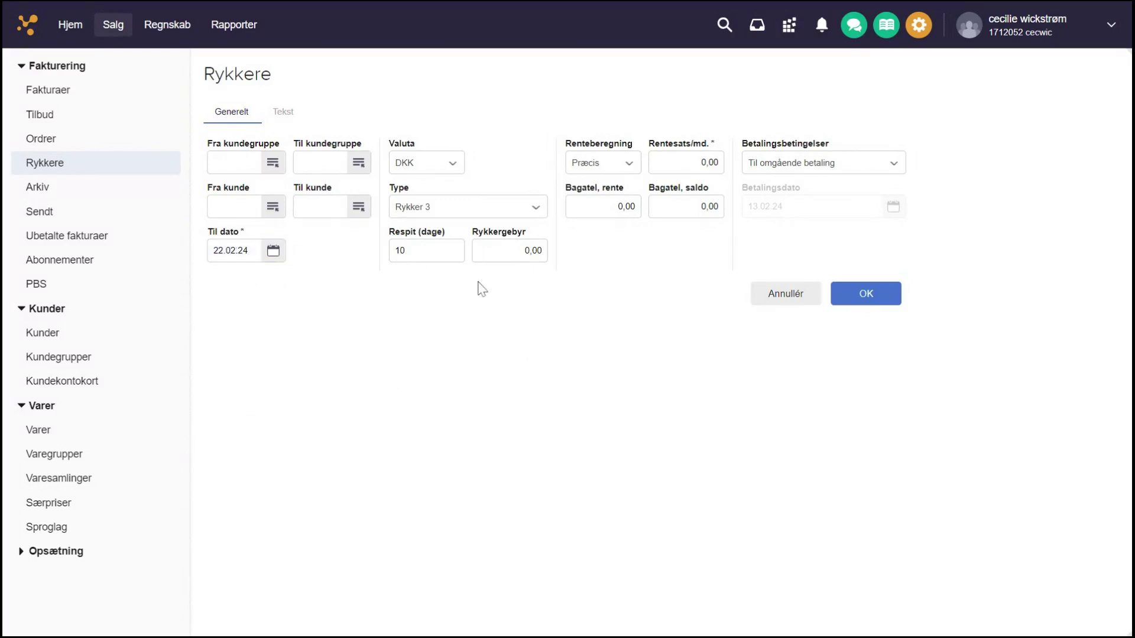
# Step: Clear the grace period, set the reminder fee to 100,00 and the monthly interest rate to 2,00, and generate the Rykker 3 list
pyautogui.click(408, 250)
pyautogui.write('1')
pyautogui.click(629, 380)
pyautogui.press('BackSpace')
pyautogui.press('Tab')
pyautogui.write('100')
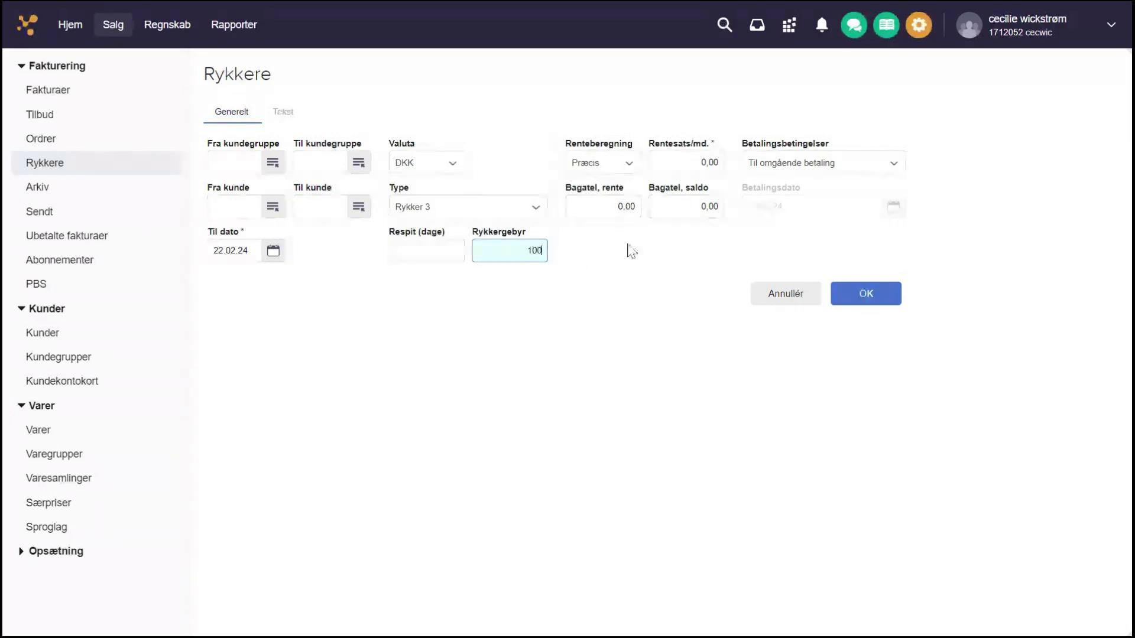
pyautogui.click(628, 250)
pyautogui.click(702, 162)
pyautogui.write('2')
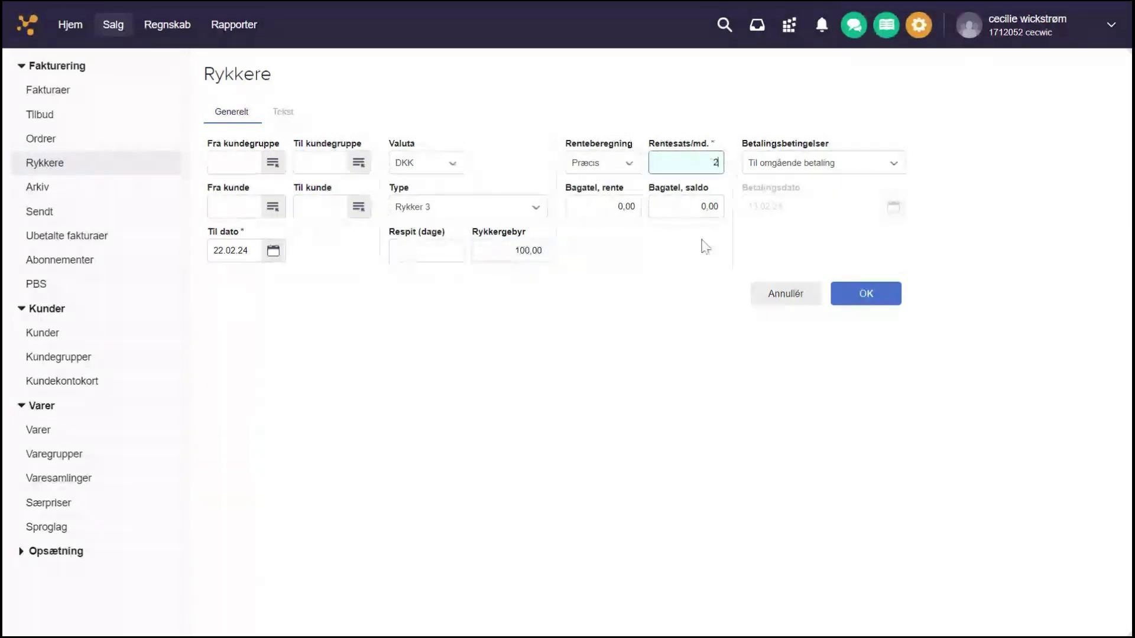
pyautogui.click(696, 361)
pyautogui.click(848, 299)
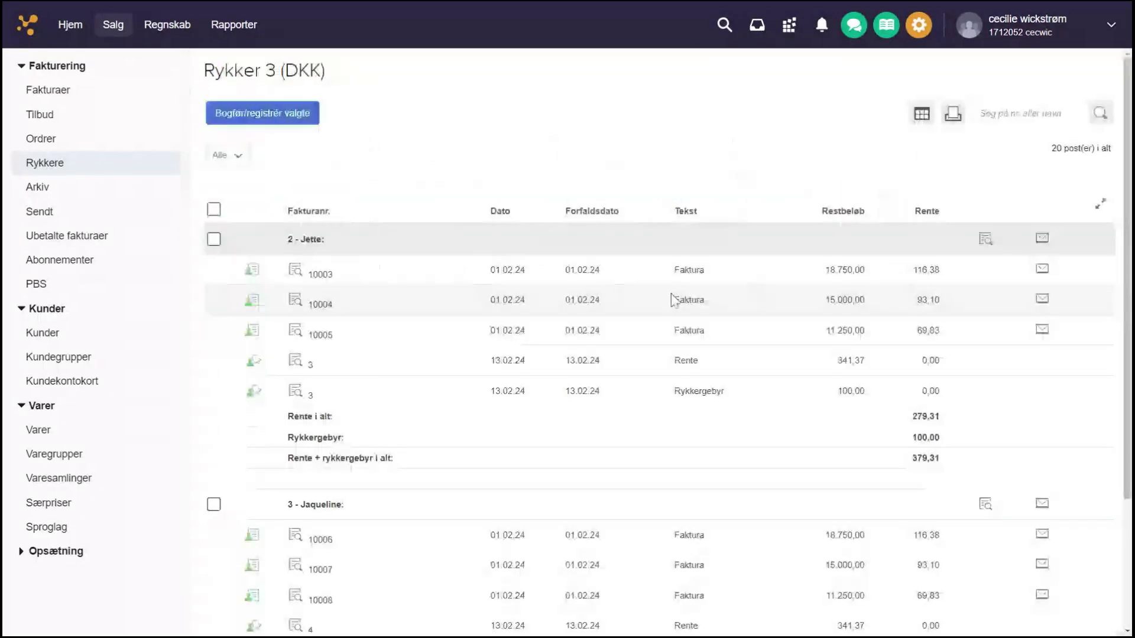
# Step: Examine the invoice lines, earlier interest and fee entries, and totals for both customers in the Rykker 3 list
pyautogui.scroll(-2, 485, 336)
pyautogui.scroll(-1, 486, 340)
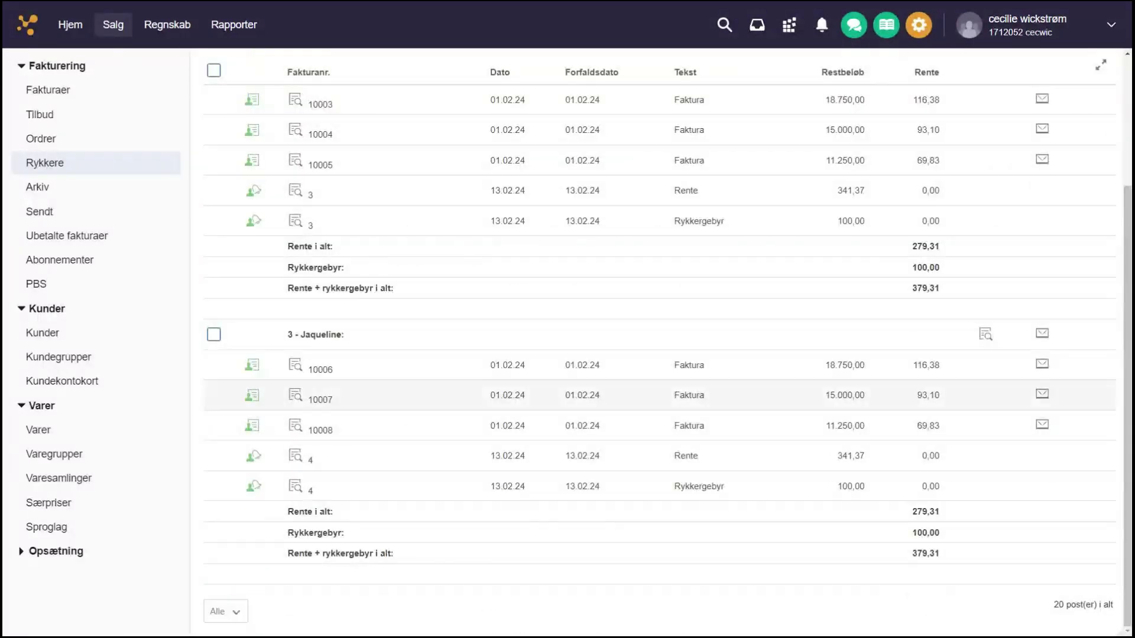
pyautogui.moveTo(912, 554); pyautogui.dragTo(939, 553)
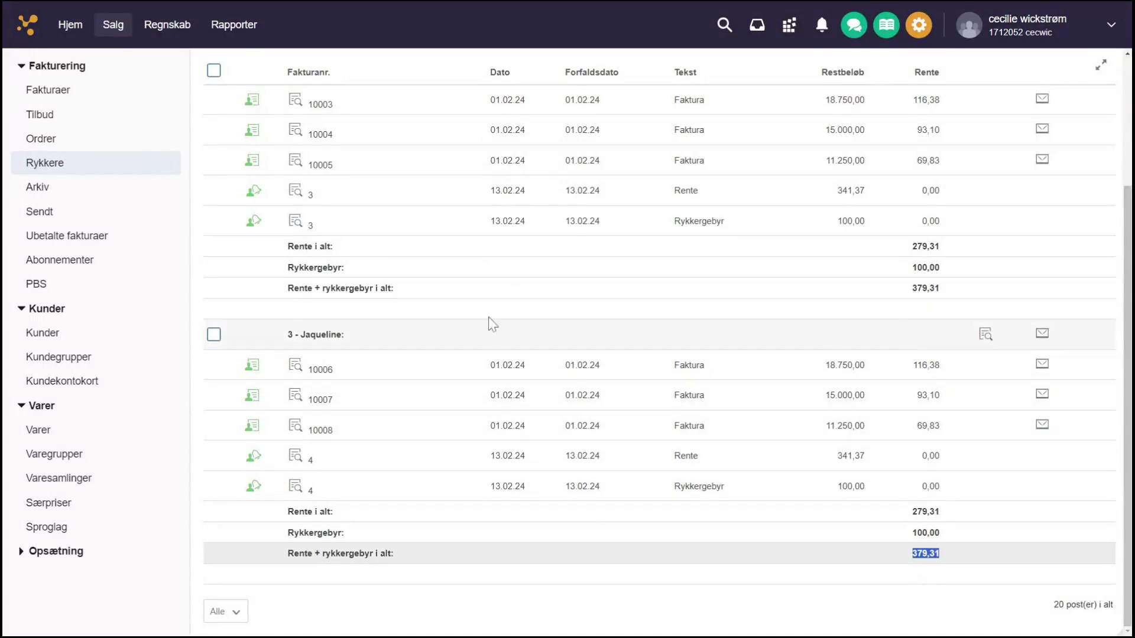
pyautogui.click(432, 609)
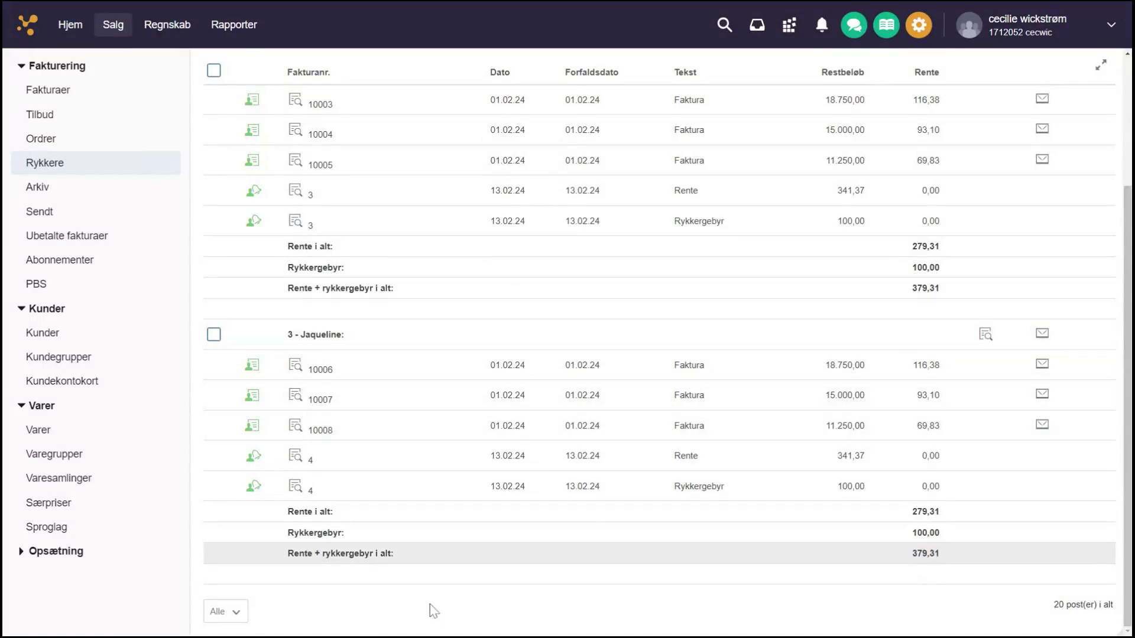
pyautogui.scroll(2, 433, 612)
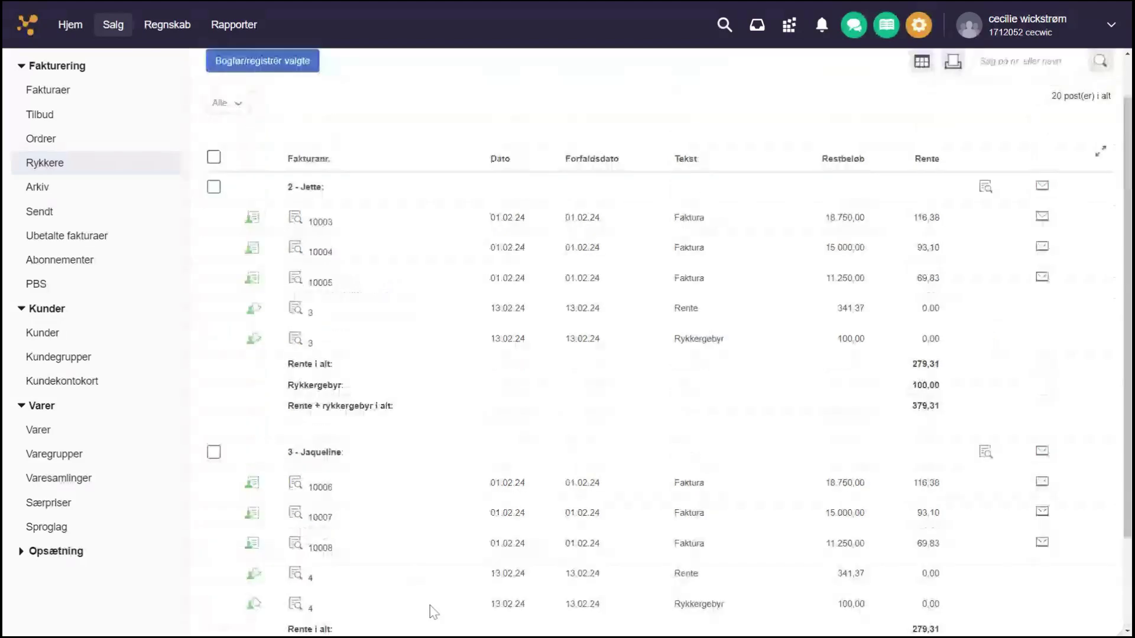
pyautogui.scroll(-1, 433, 612)
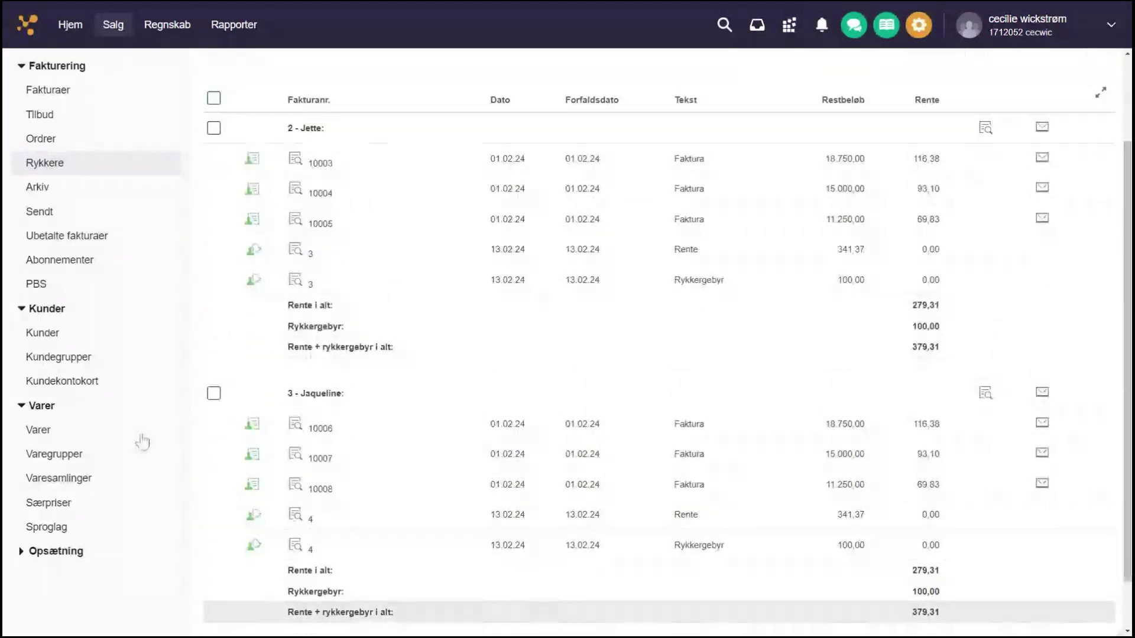
pyautogui.scroll(2, 464, 396)
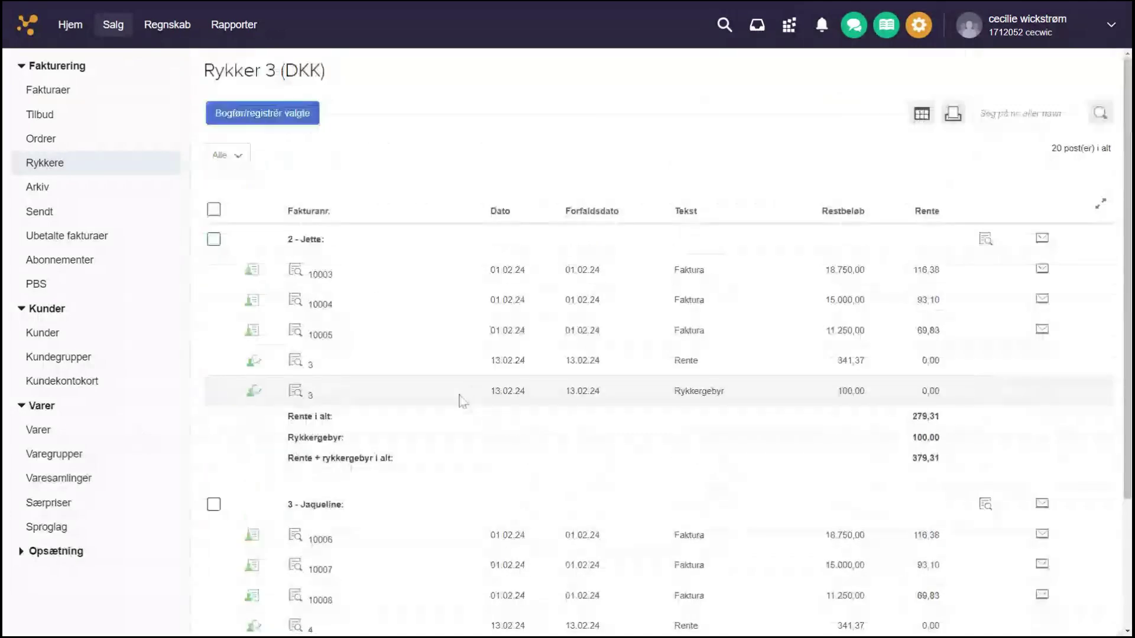
# Step: Post the Rykker 3 reminders for all listed customers
pyautogui.click(214, 211)
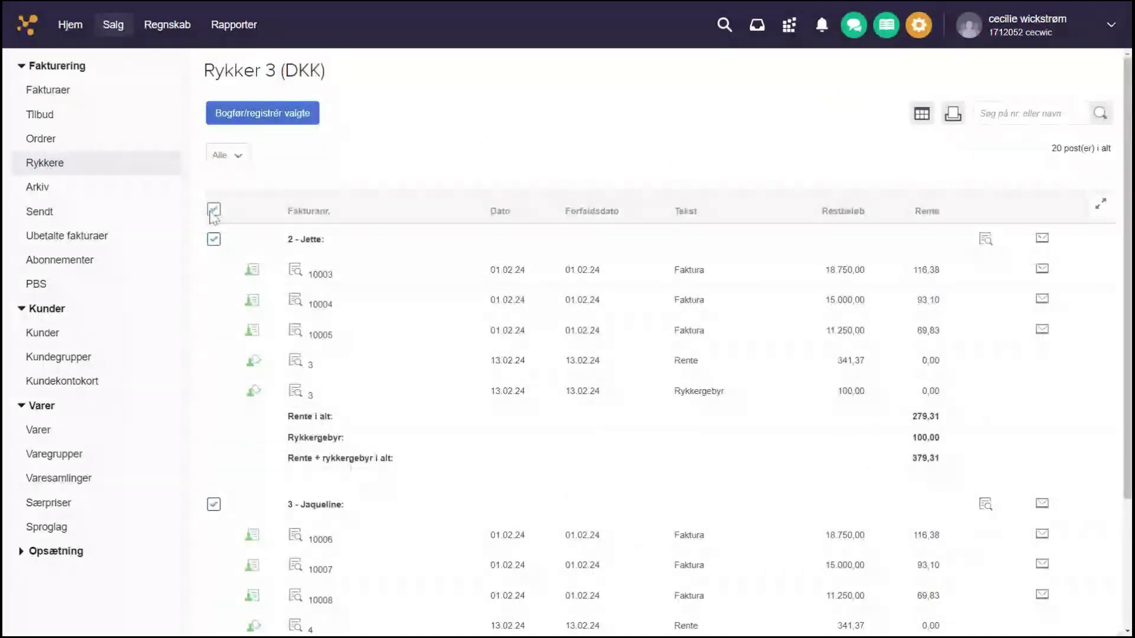
pyautogui.click(262, 113)
pyautogui.click(695, 395)
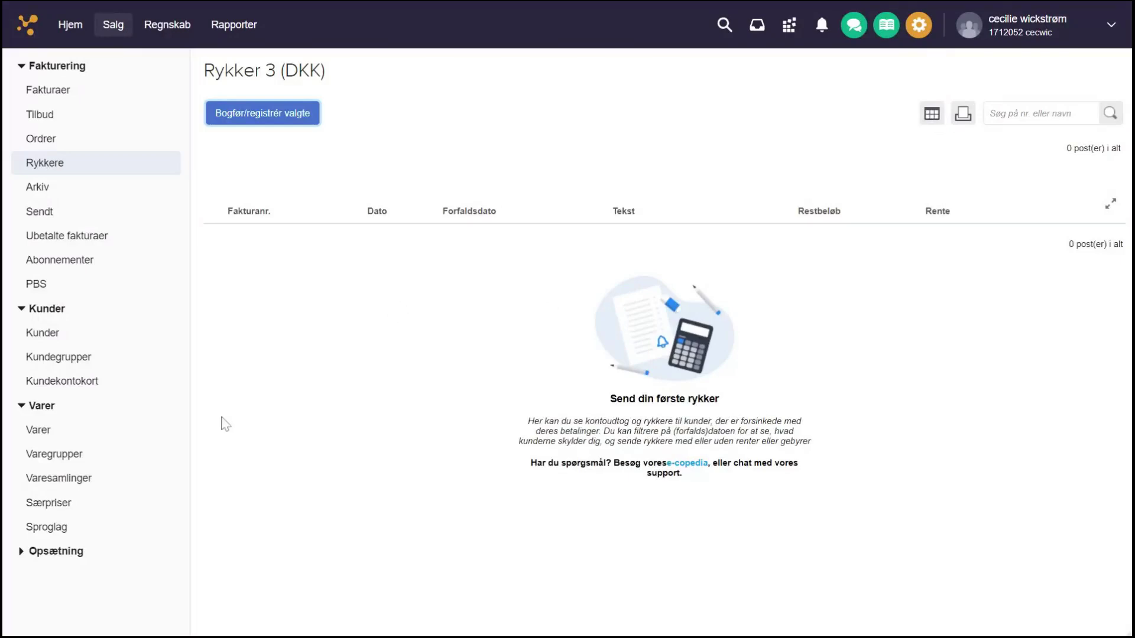
# Step: Generate the Kundekontokort for customer 3 through 22.02.24, leaving out draft journal entries
pyautogui.click(106, 391)
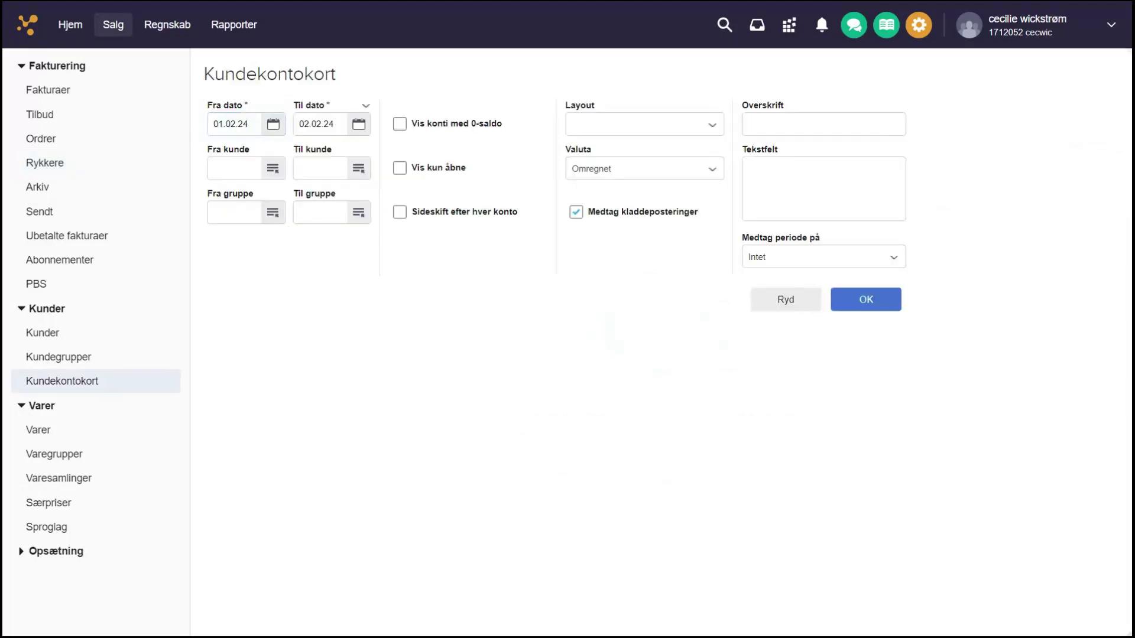
pyautogui.click(248, 168)
pyautogui.write('3')
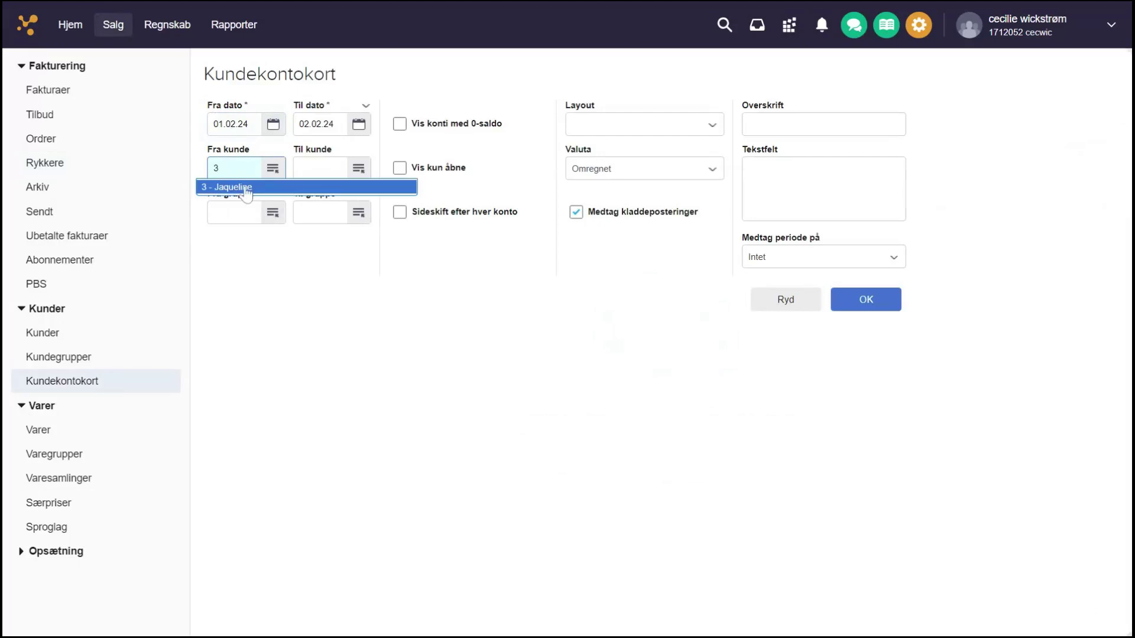
pyautogui.press('Tab')
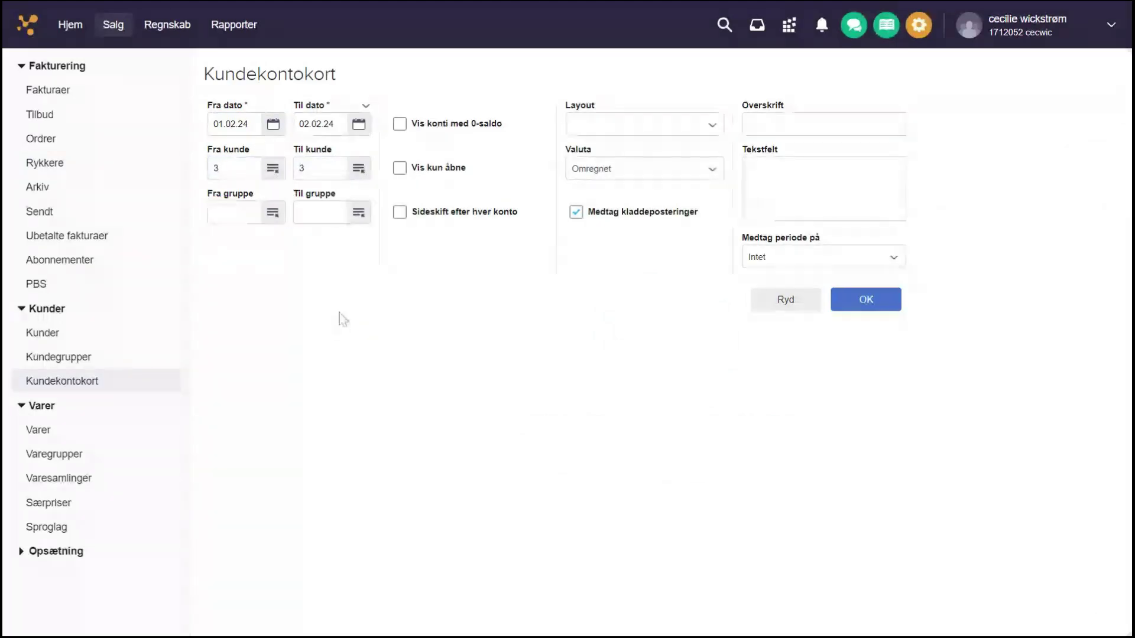
pyautogui.click(320, 123)
pyautogui.write('22.02.2')
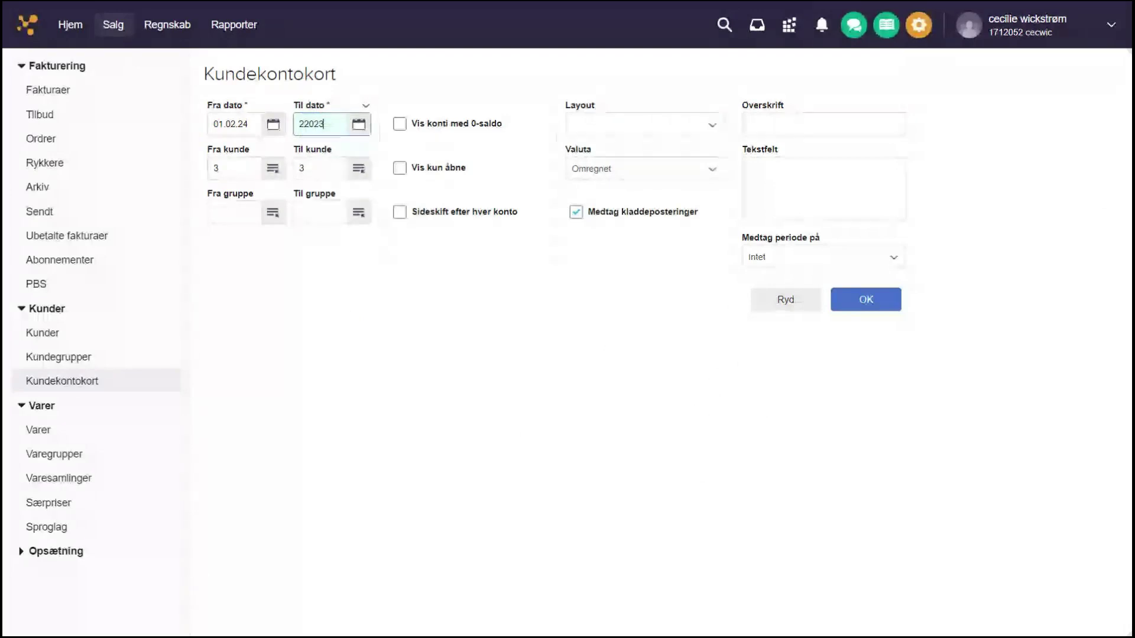
pyautogui.write('4')
pyautogui.click(362, 324)
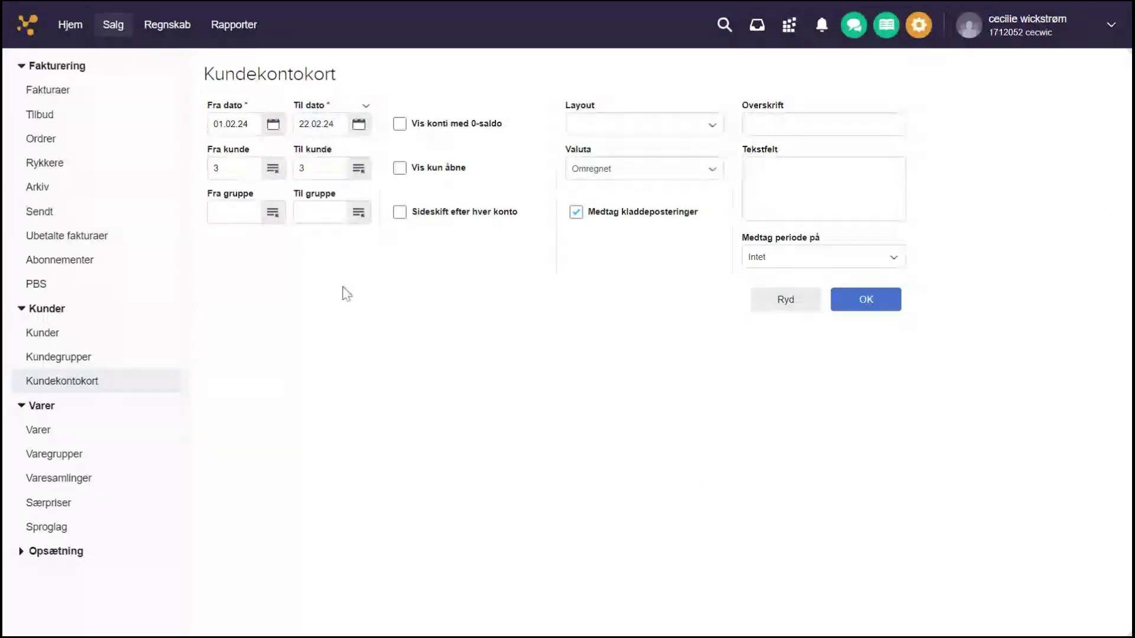
pyautogui.click(621, 212)
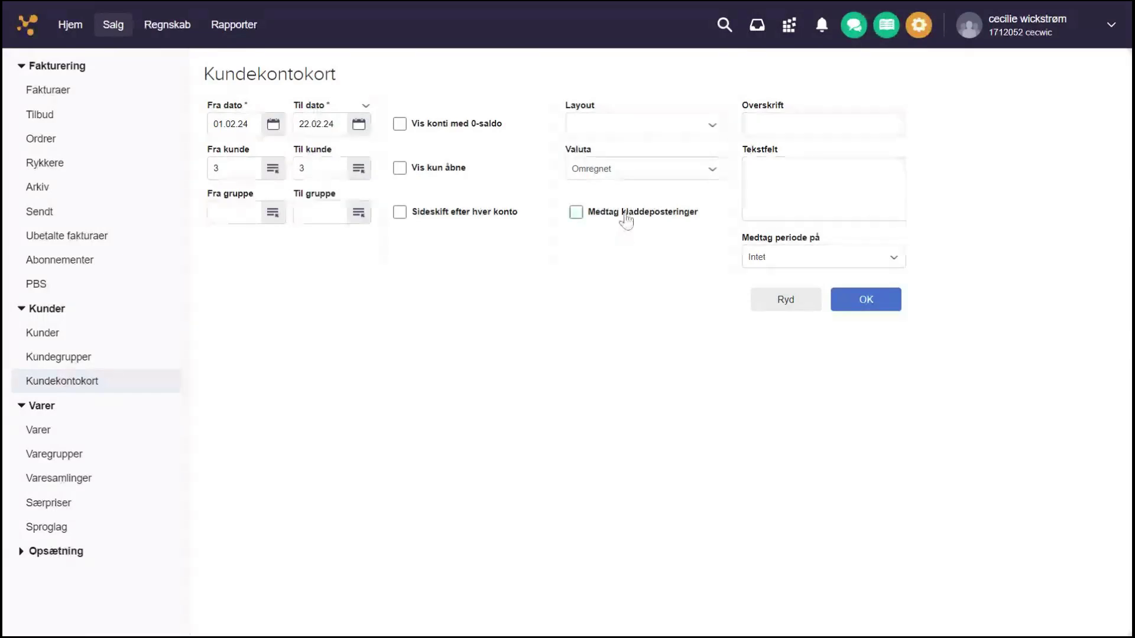
pyautogui.click(871, 312)
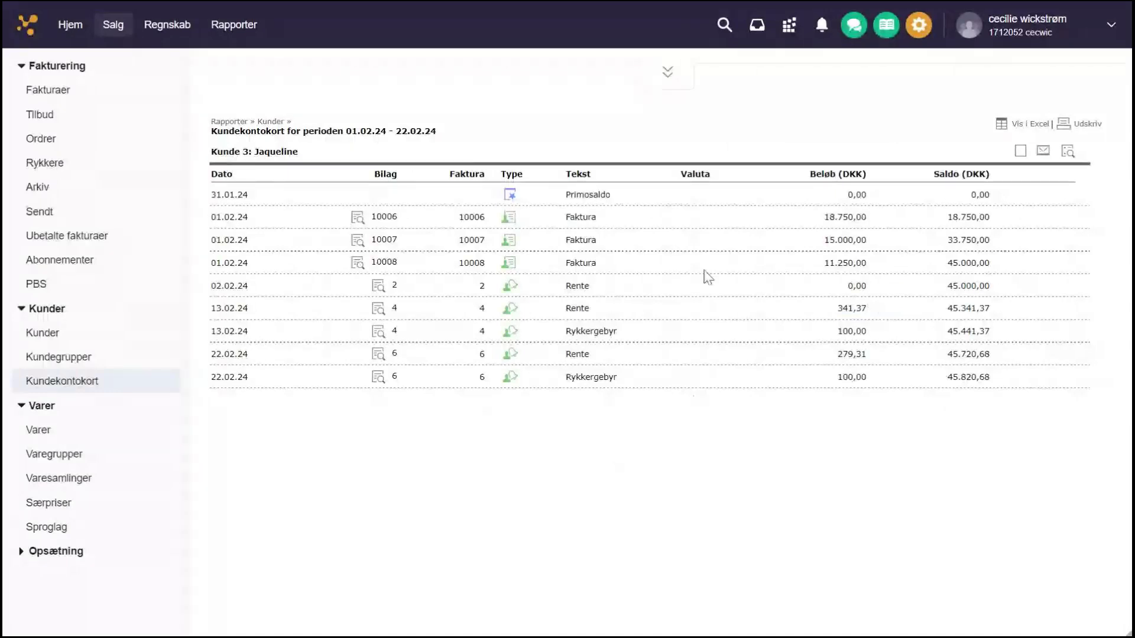
# Step: Review the invoices, interest and reminder fee entries, and closing balance on customer 3's account card
pyautogui.moveTo(566, 216); pyautogui.dragTo(1005, 263)
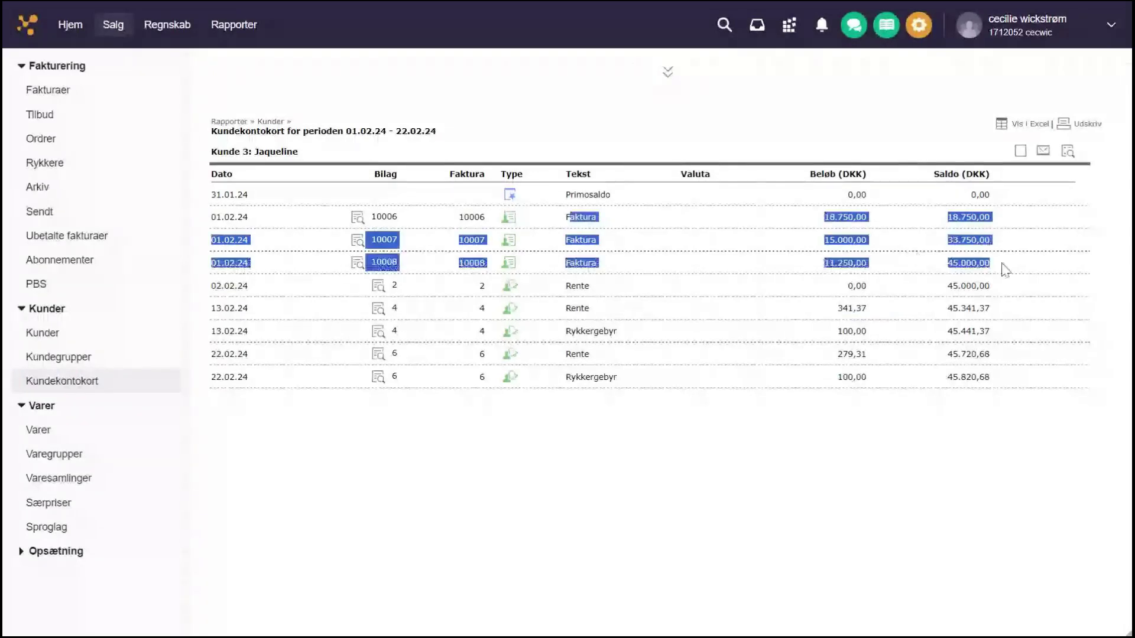
pyautogui.click(874, 308)
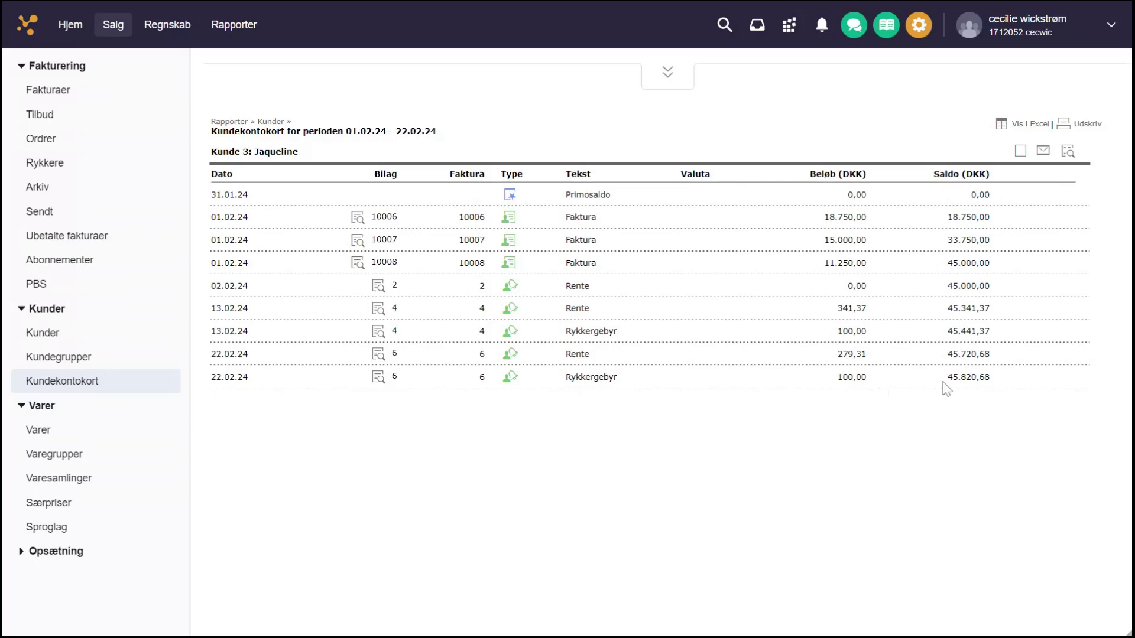
pyautogui.moveTo(945, 373); pyautogui.dragTo(995, 397)
pyautogui.click(989, 433)
# Step: Search the e-conomic Market for "likvido" and read the Likvido app's description
pyautogui.click(71, 24)
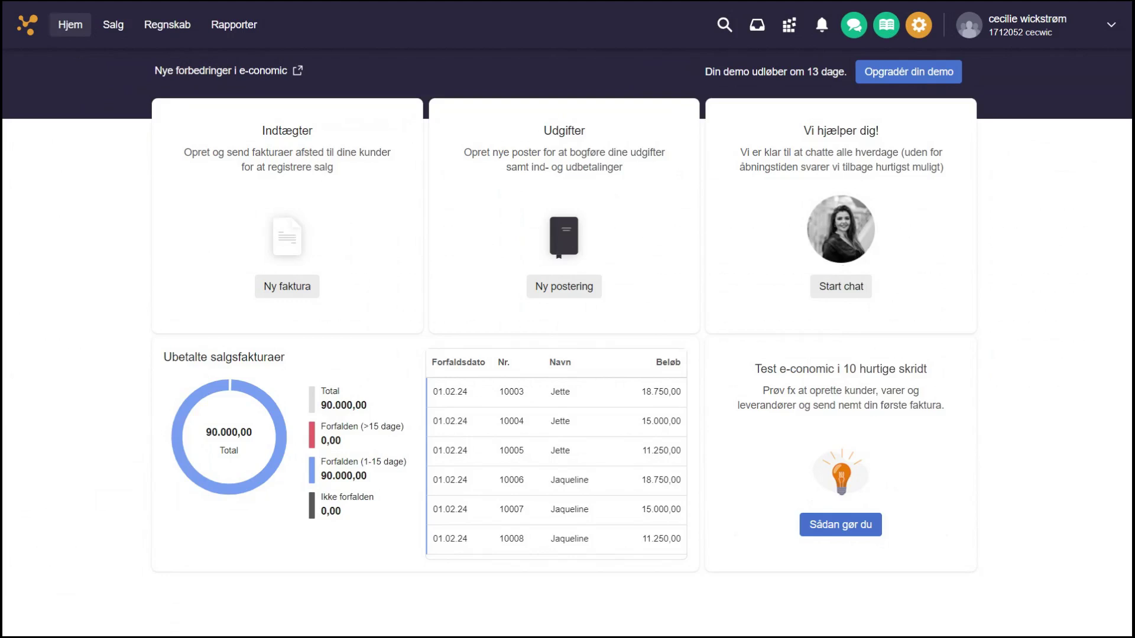
pyautogui.click(789, 24)
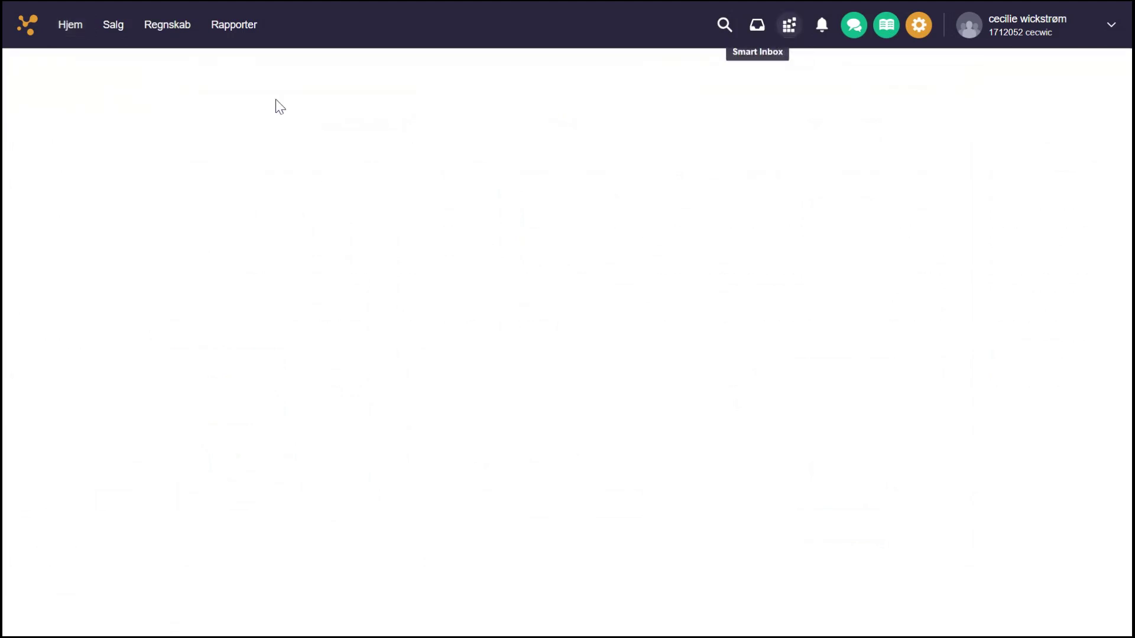
pyautogui.click(86, 118)
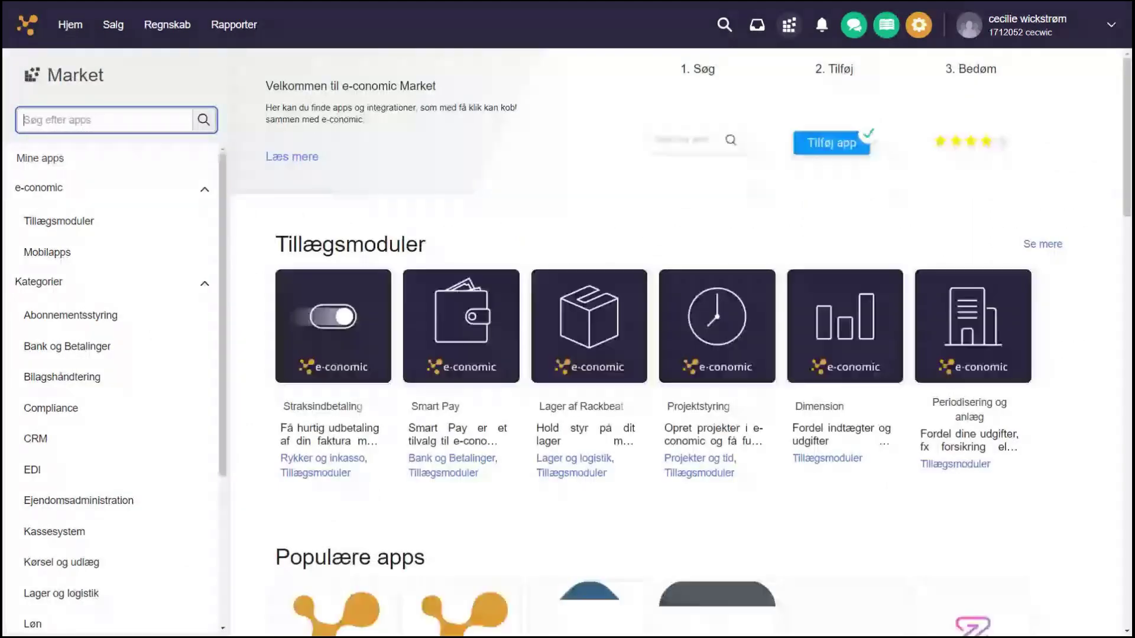
pyautogui.write('likvido')
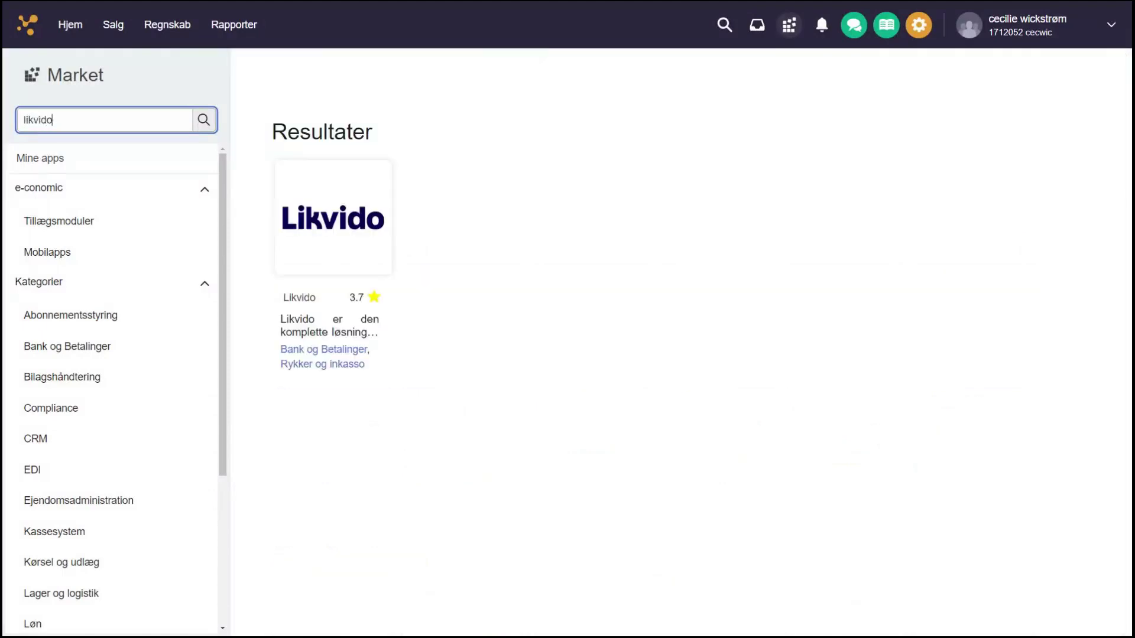
pyautogui.click(329, 264)
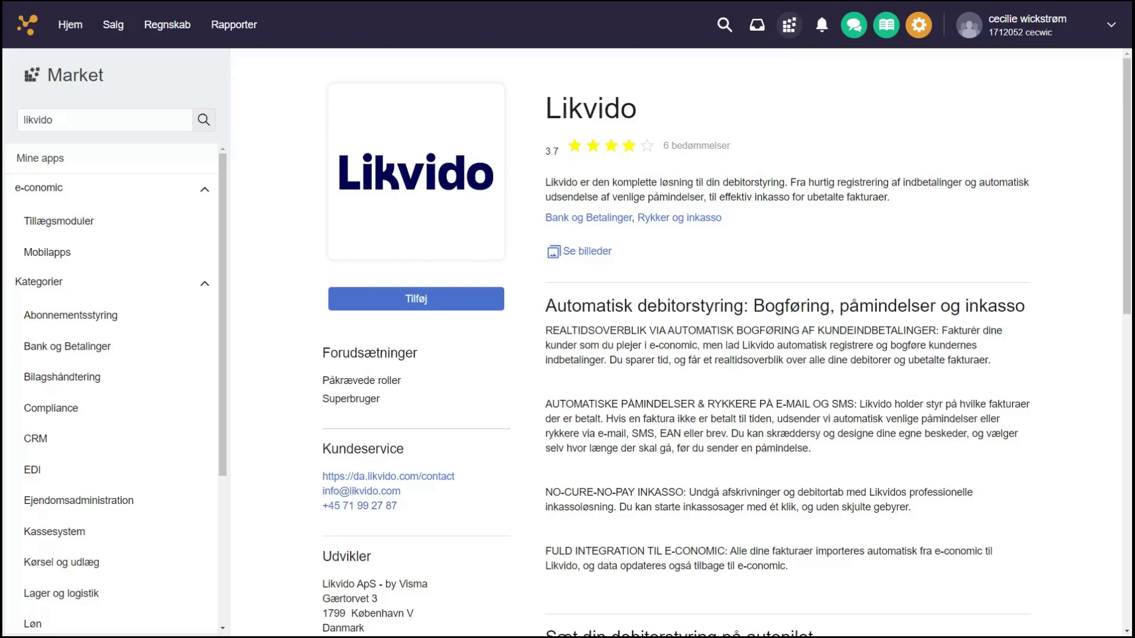
pyautogui.scroll(-1, 629, 302)
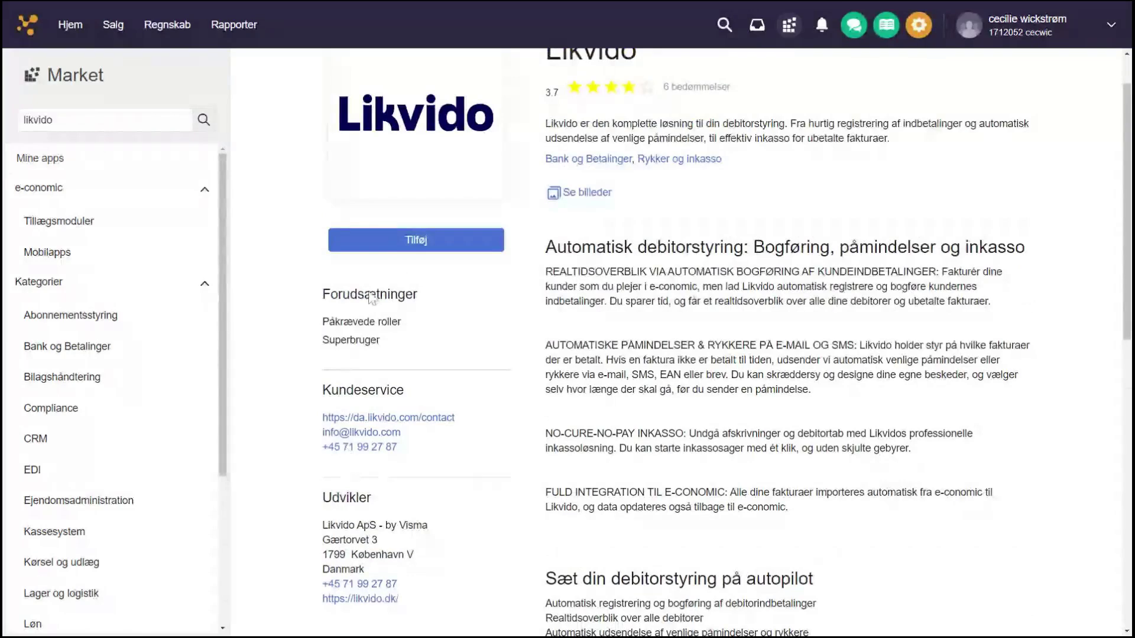
pyautogui.scroll(1, 409, 279)
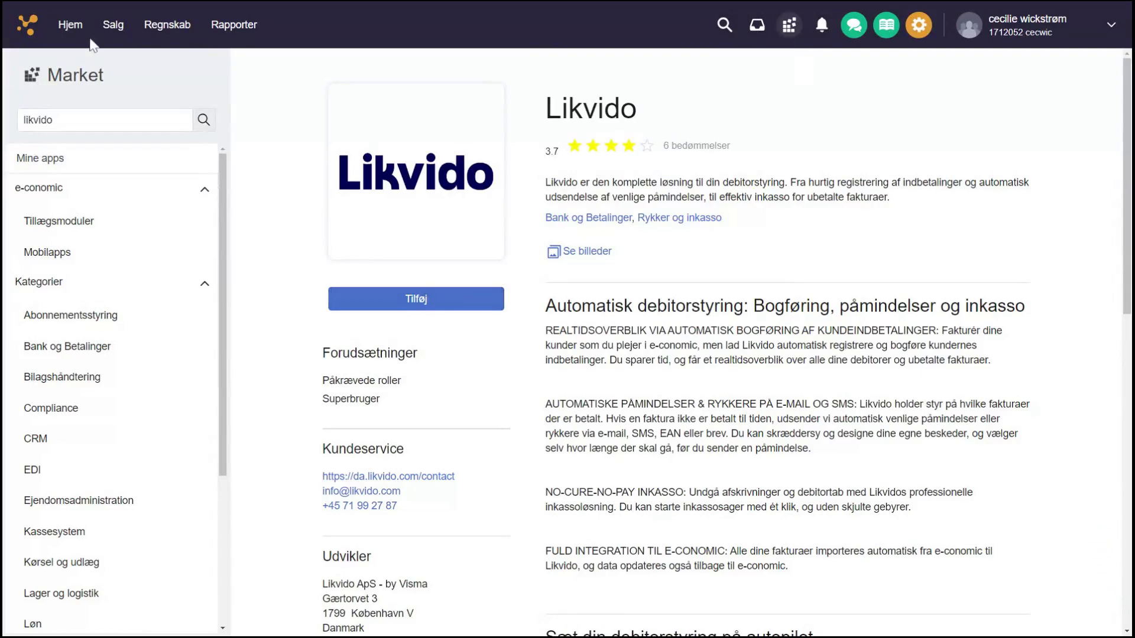
# Step: Start a new customer payment entry for customer 2 in the Indbetalinger journal
pyautogui.click(69, 25)
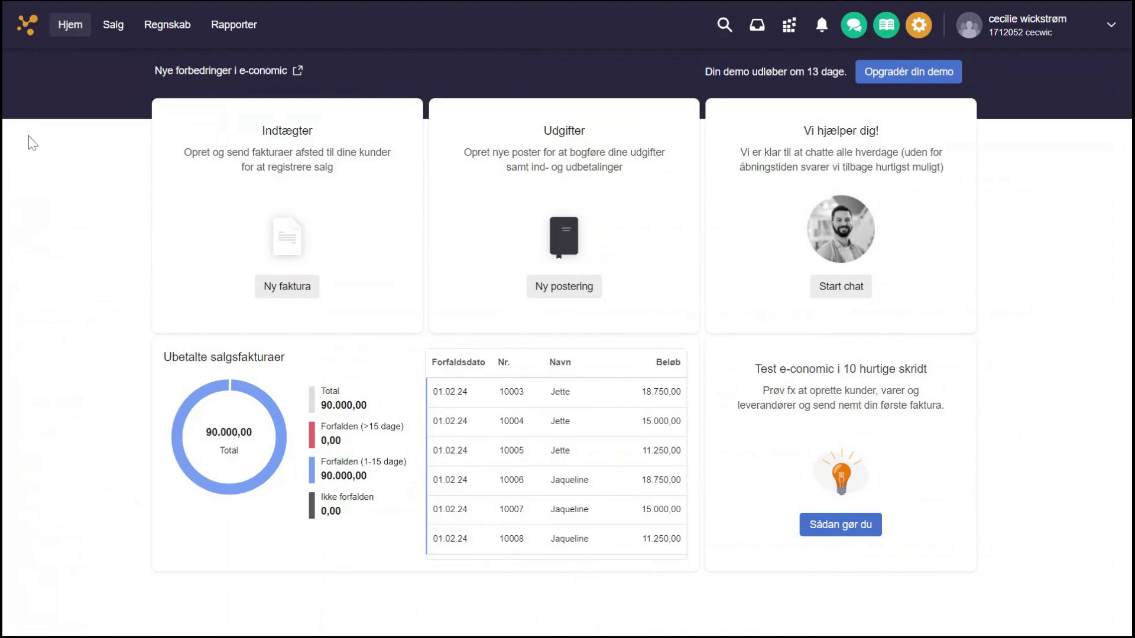
pyautogui.click(172, 25)
pyautogui.click(76, 115)
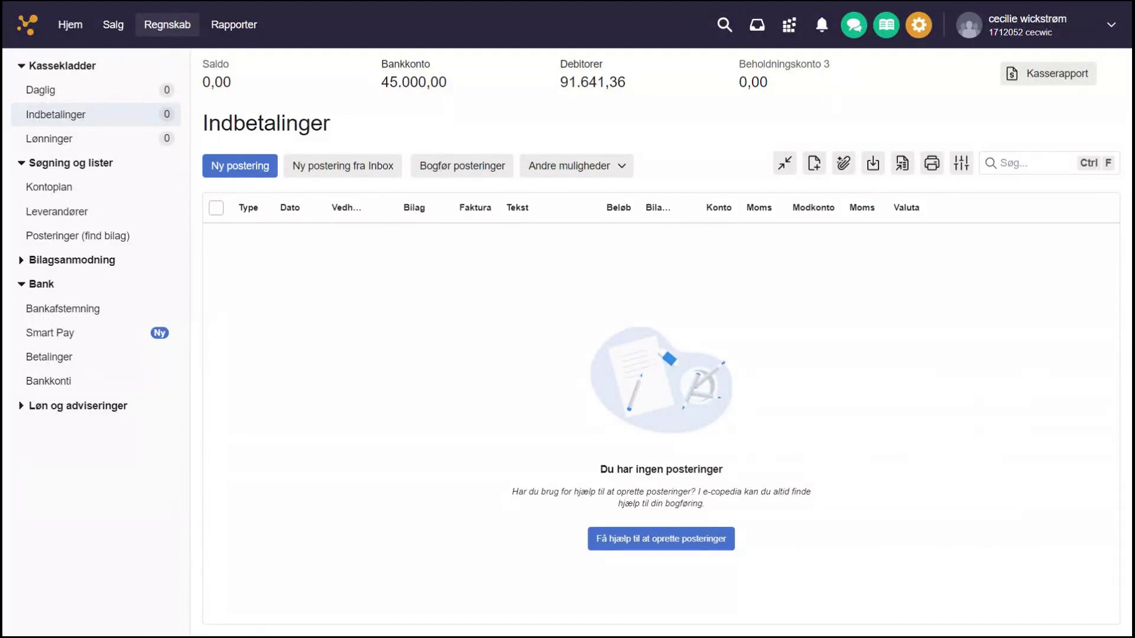
pyautogui.click(254, 172)
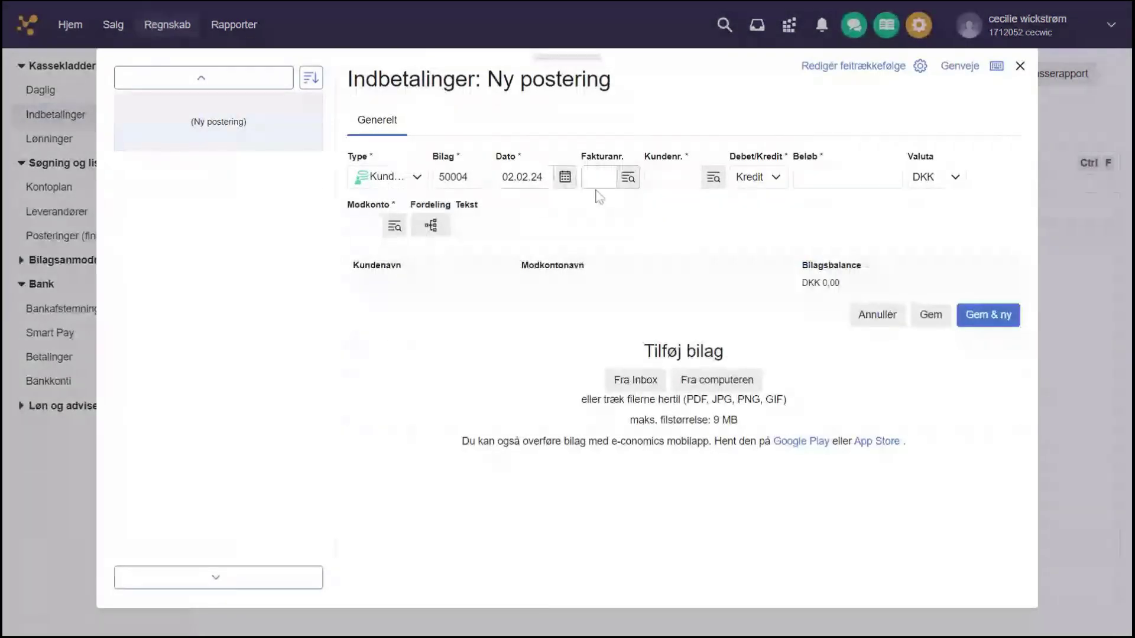
pyautogui.click(671, 177)
pyautogui.write('2')
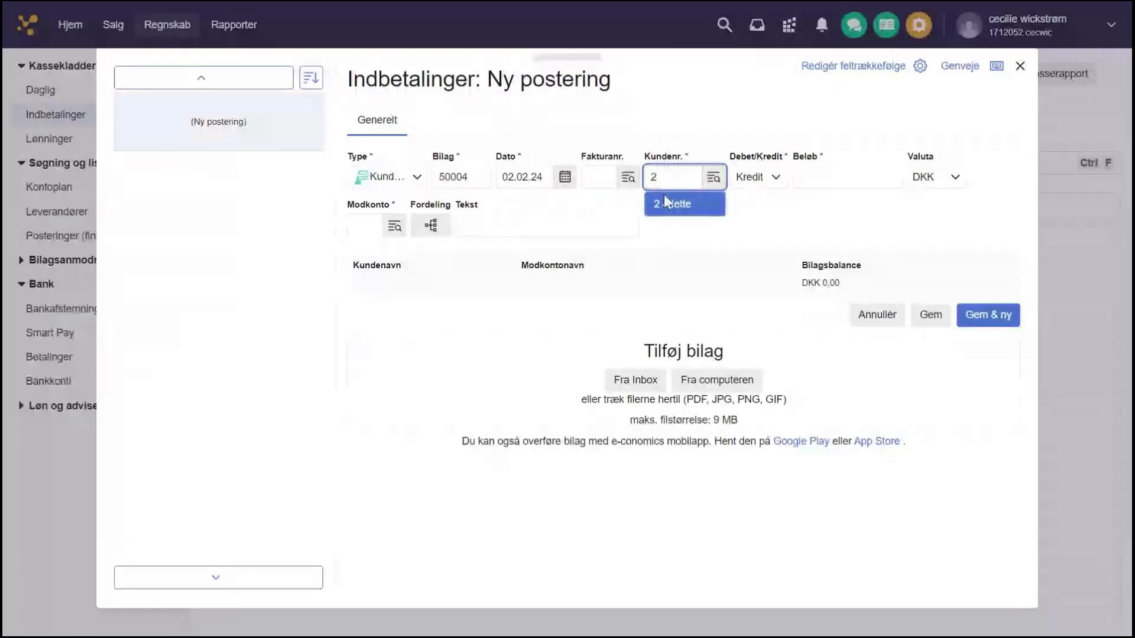
pyautogui.click(665, 201)
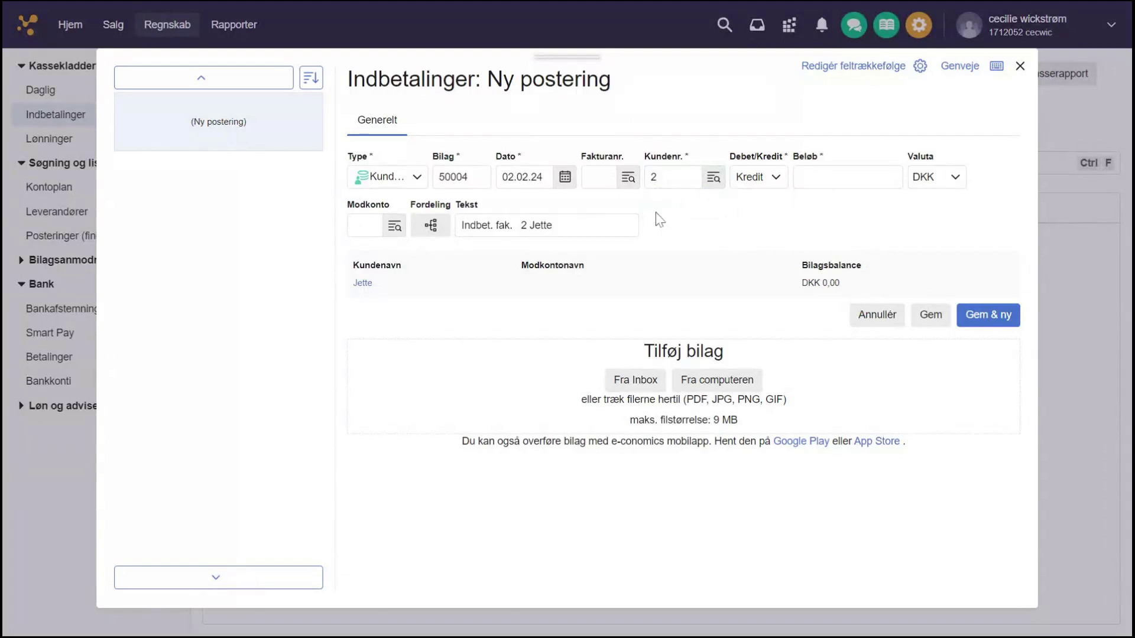
# Step: Settle all of customer 2's open invoices, interest and reminder fees in full with this payment entry, for a total of 45.820,68
pyautogui.click(845, 177)
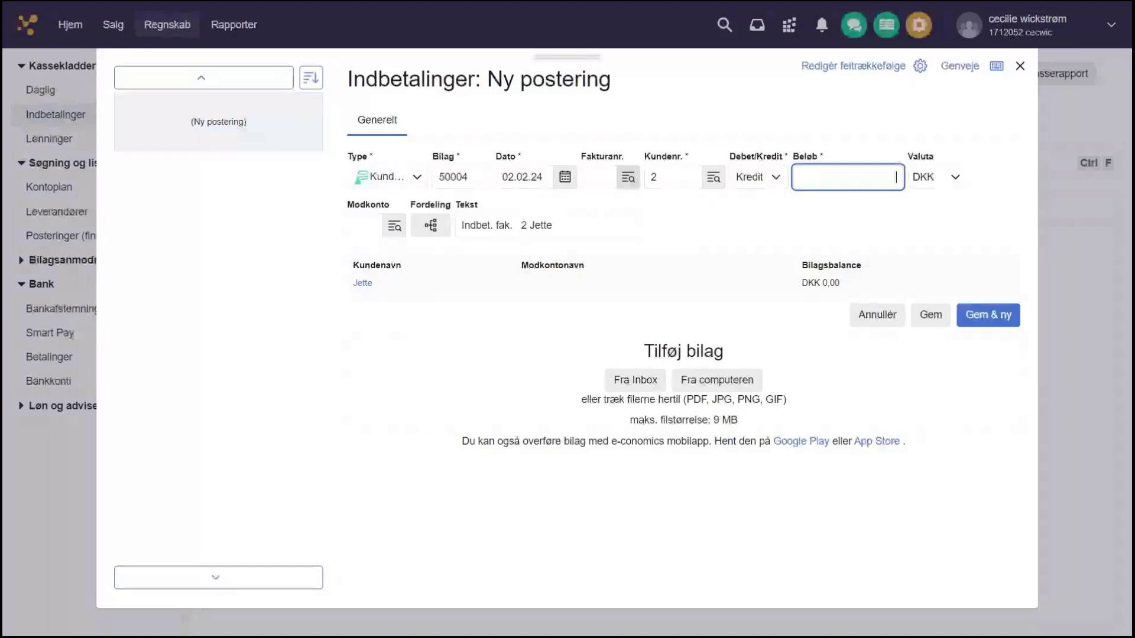
pyautogui.click(627, 188)
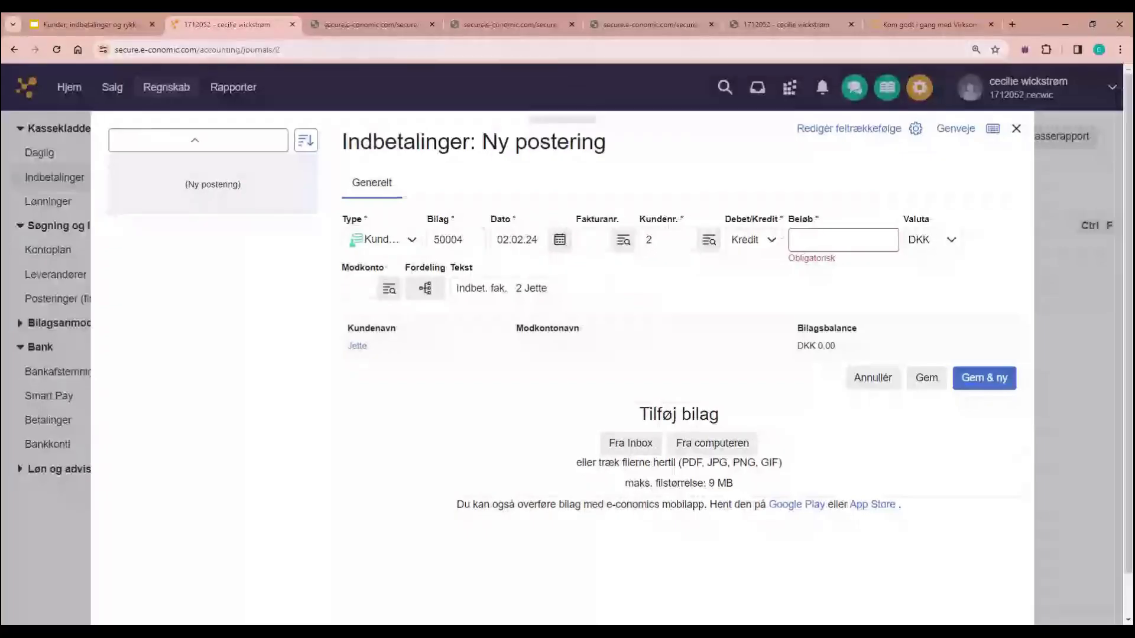
pyautogui.click(768, 23)
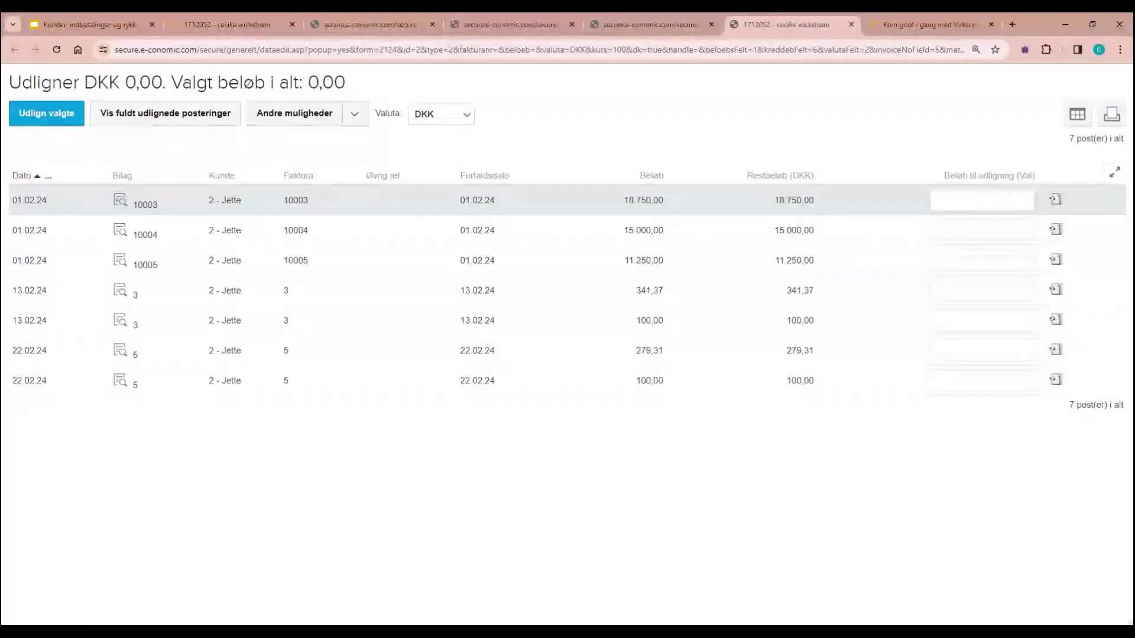
pyautogui.click(1056, 201)
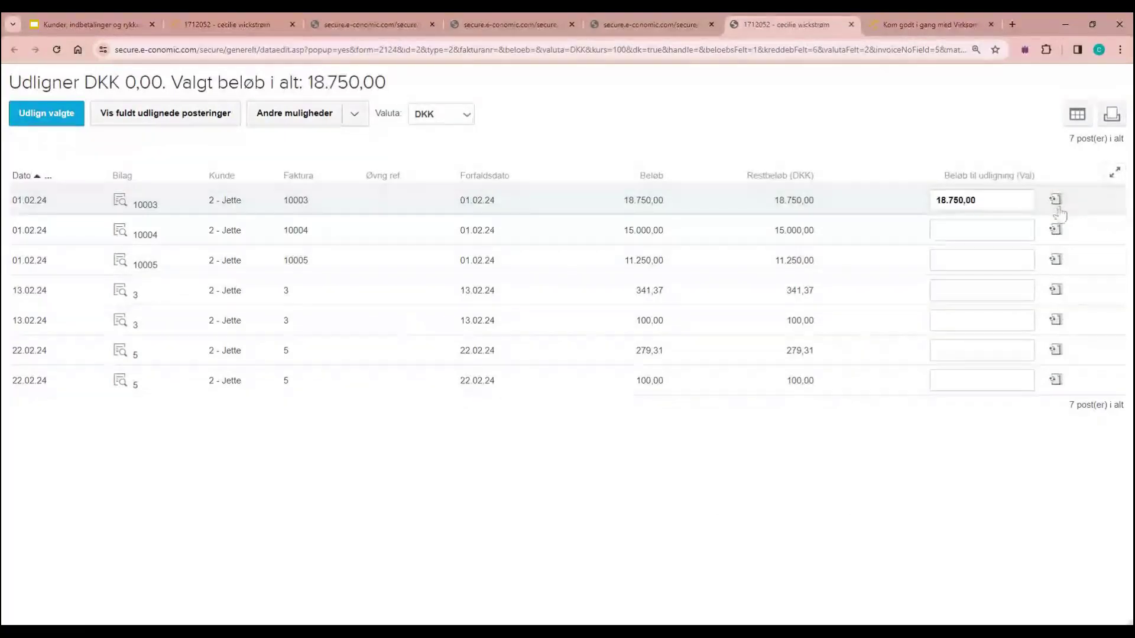
pyautogui.click(1056, 230)
pyautogui.click(1055, 260)
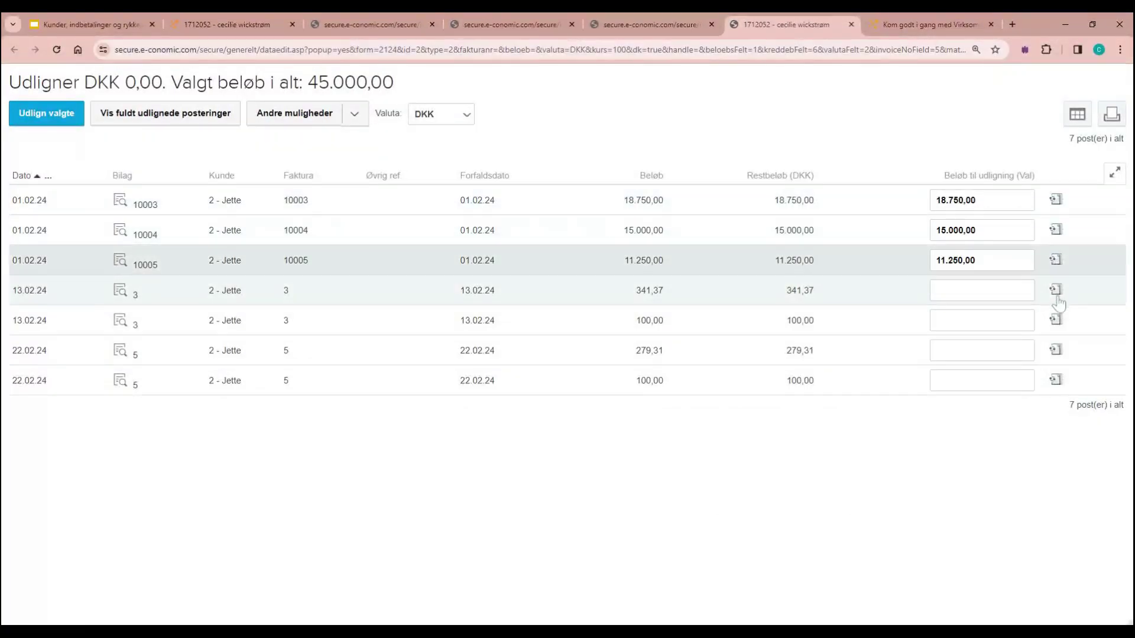
pyautogui.click(1055, 290)
pyautogui.click(1055, 320)
pyautogui.click(1055, 350)
pyautogui.click(1055, 380)
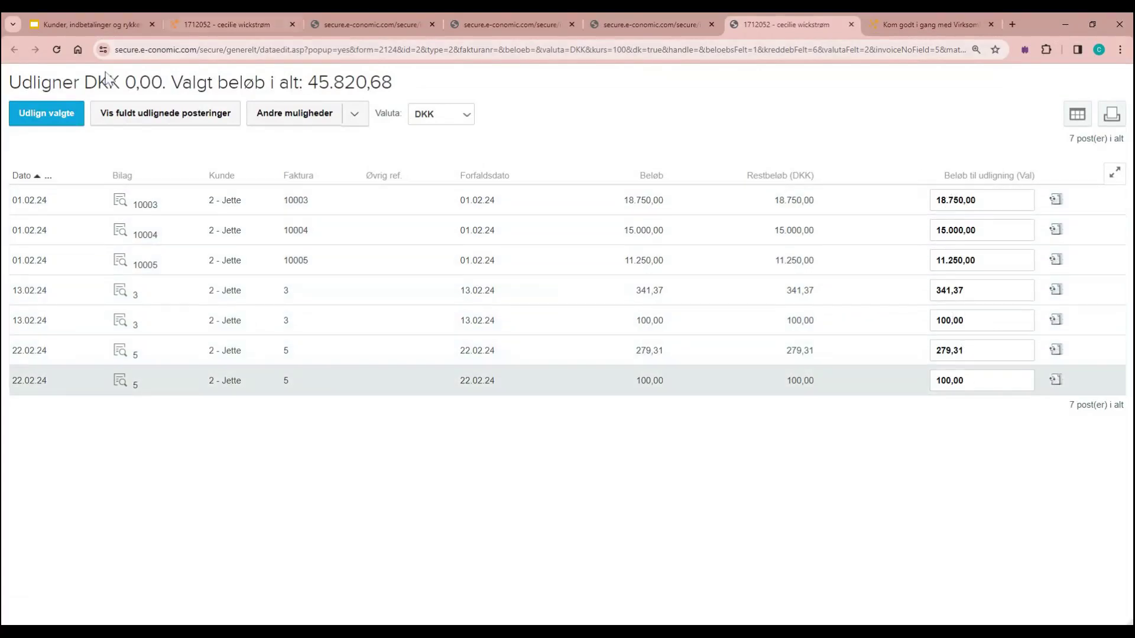
pyautogui.click(44, 114)
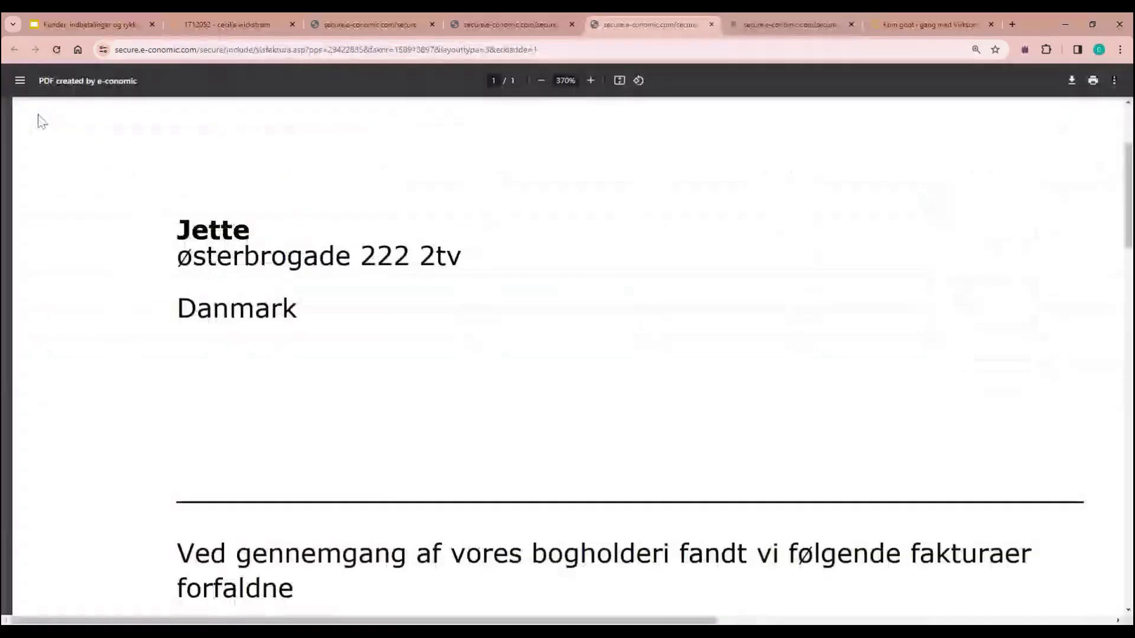
pyautogui.click(195, 25)
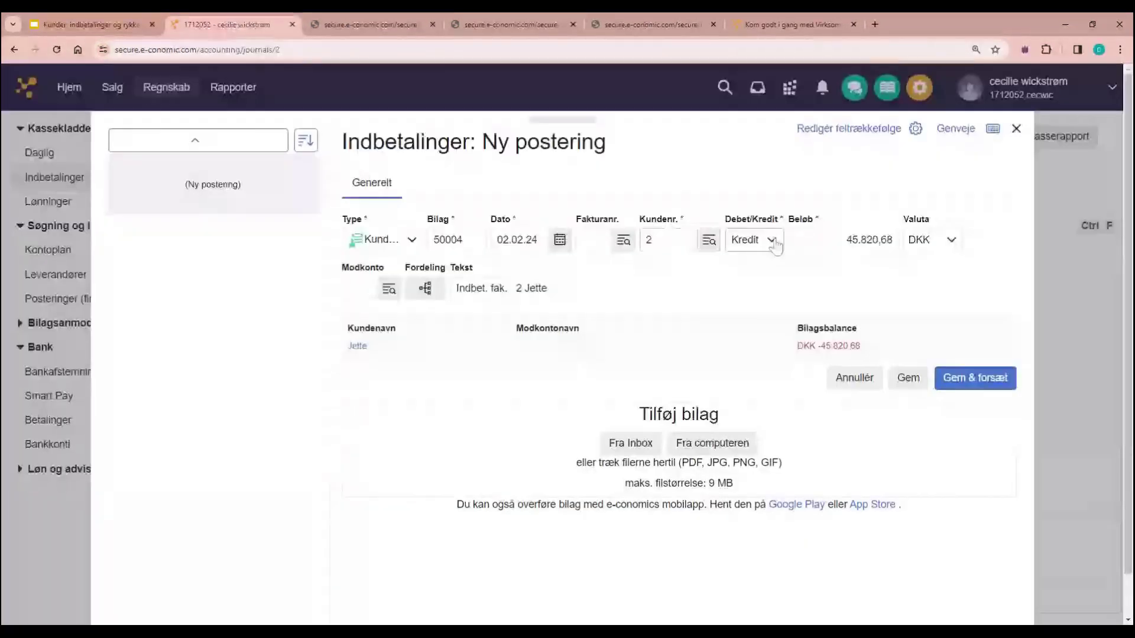
pyautogui.press('F11')
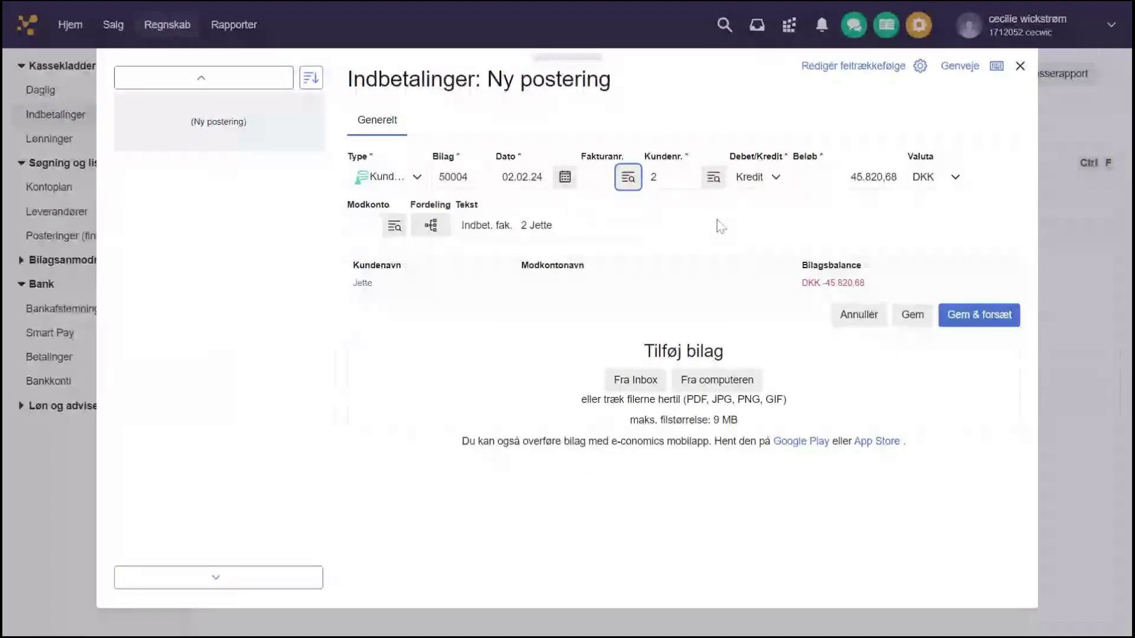
# Step: Set the payment's contra account to 5820 - Bankkonto and save the entry
pyautogui.click(364, 225)
pyautogui.write('5820')
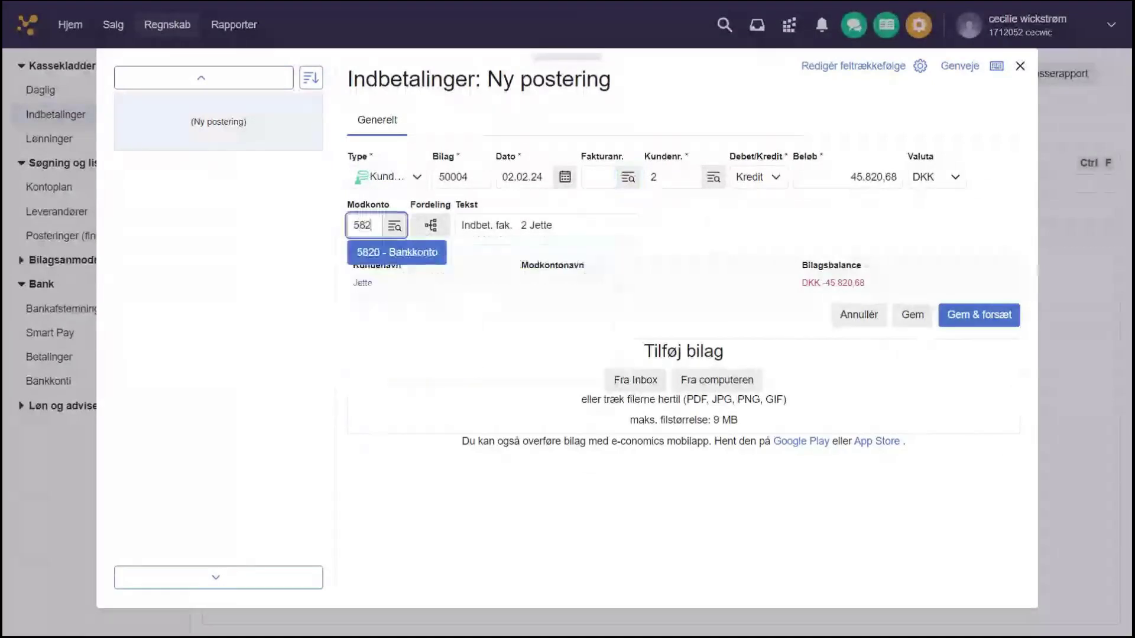
pyautogui.click(411, 255)
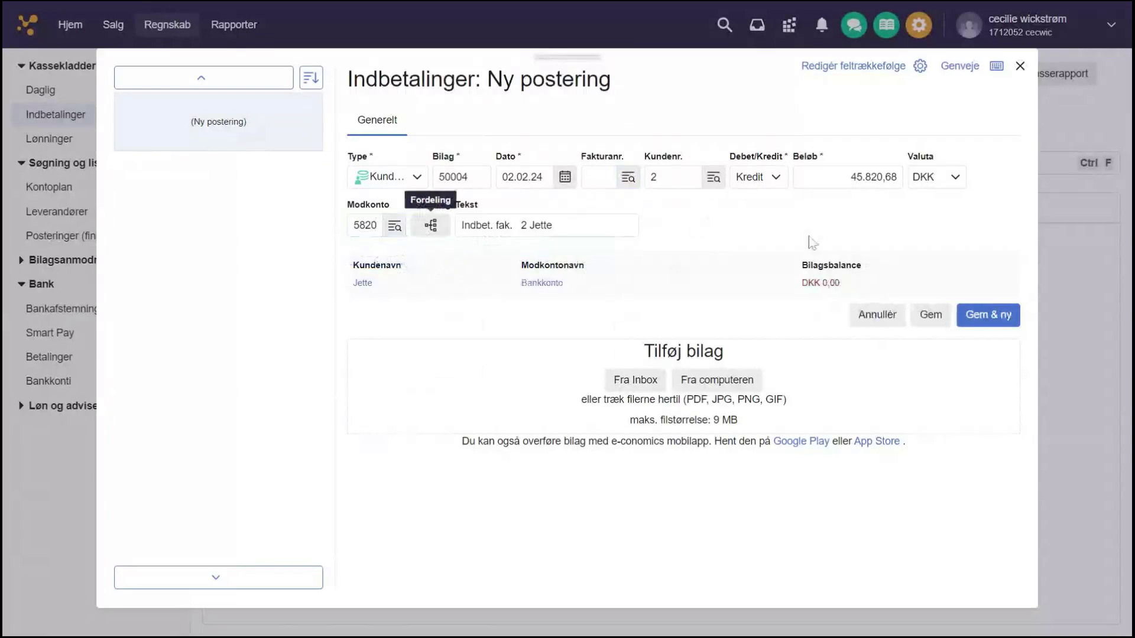
pyautogui.click(851, 177)
pyautogui.doubleClick(850, 177)
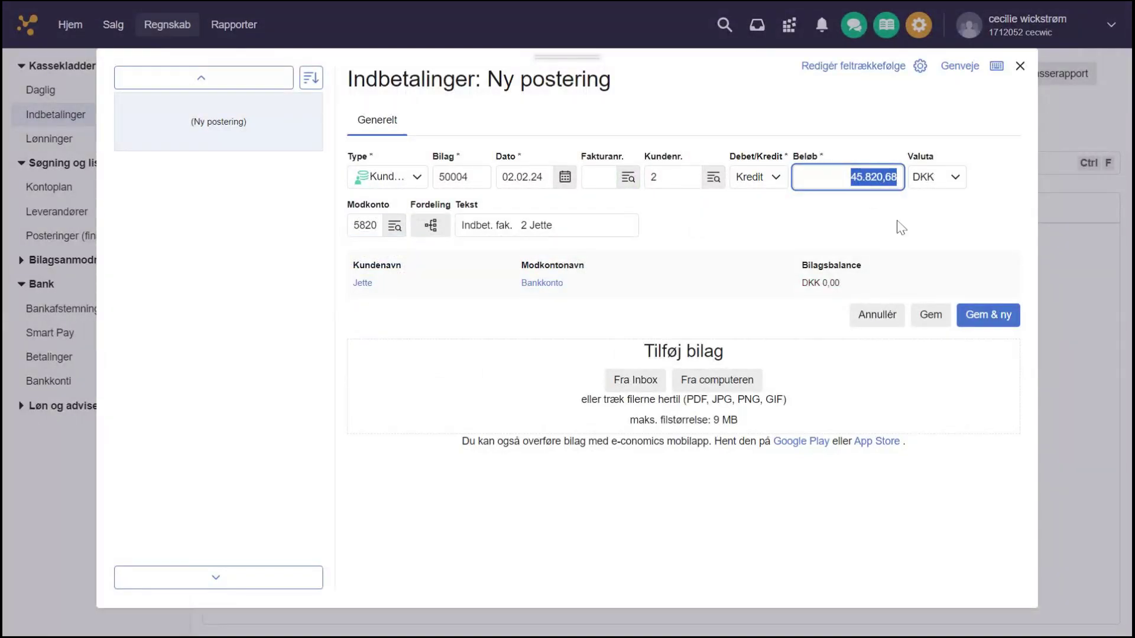
pyautogui.press('Tab')
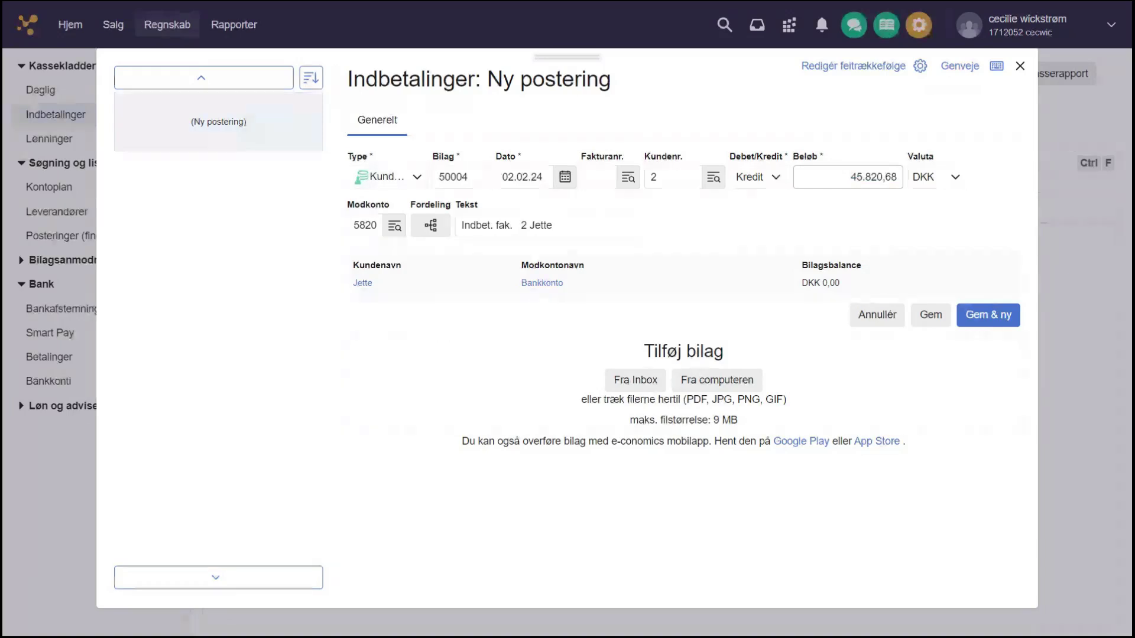
pyautogui.click(598, 177)
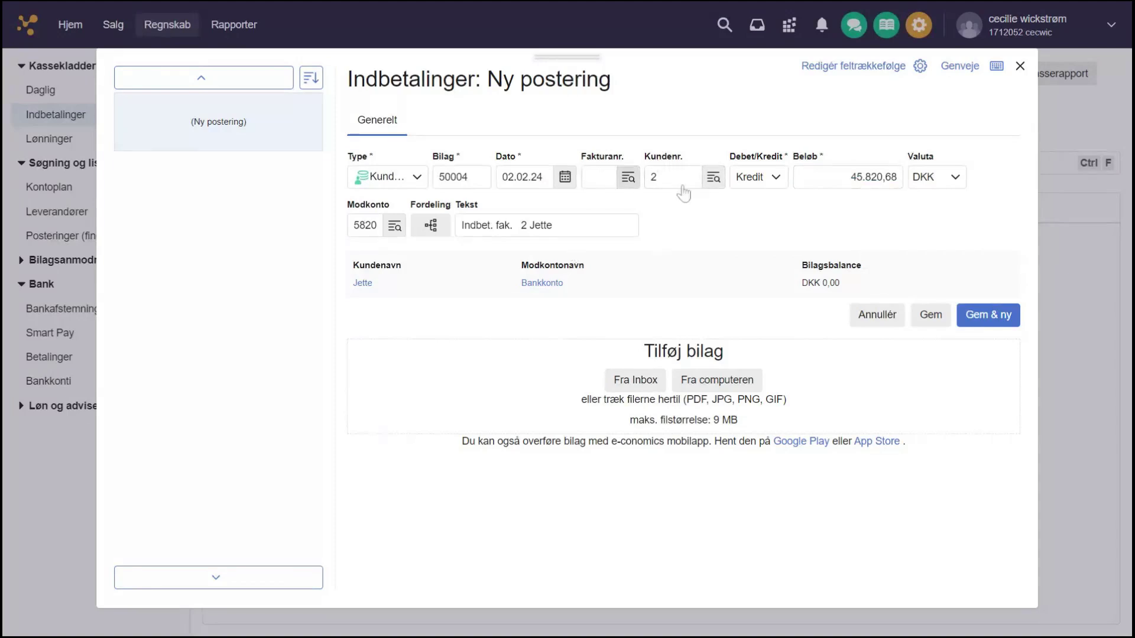
pyautogui.click(931, 316)
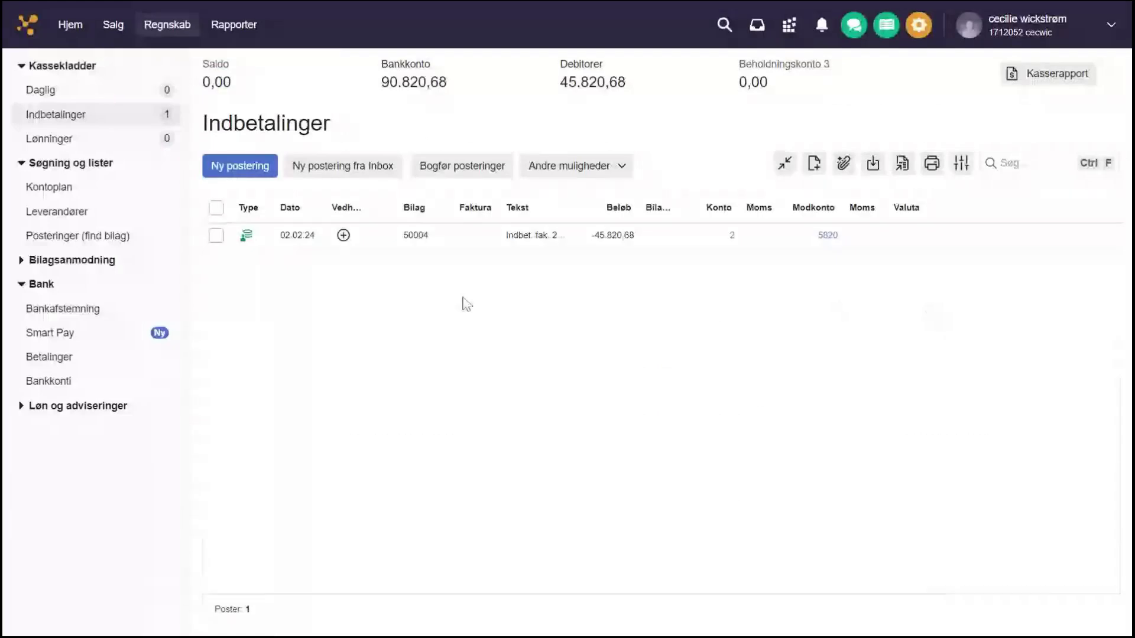
# Step: Post the 45.820,68 payment entry from the Indbetalinger journal
pyautogui.click(217, 208)
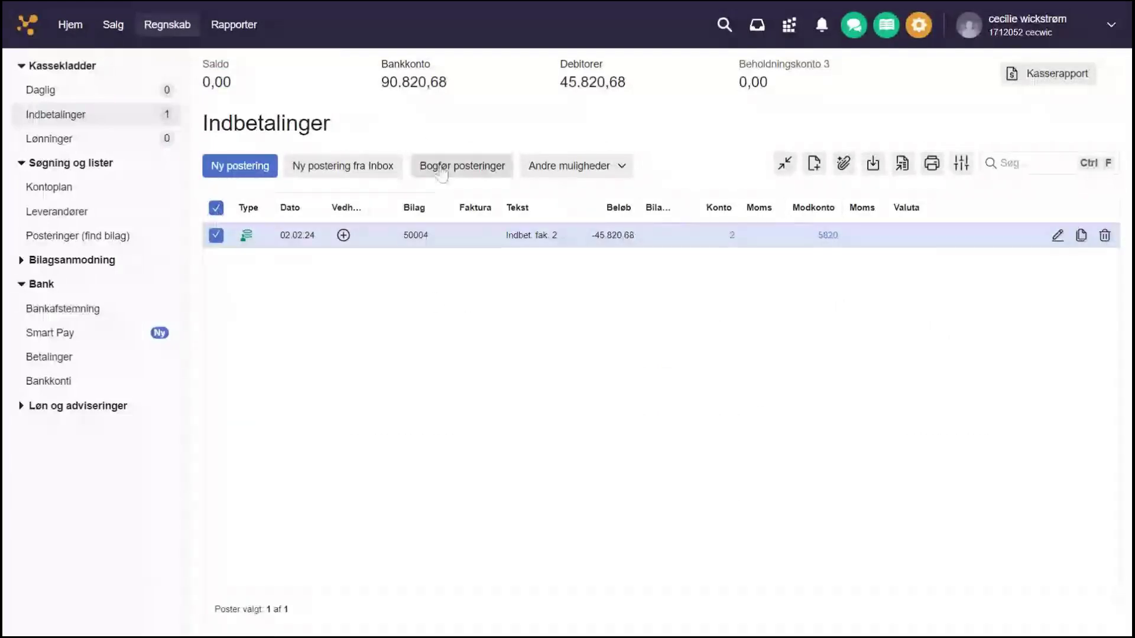
pyautogui.click(464, 167)
pyautogui.click(716, 148)
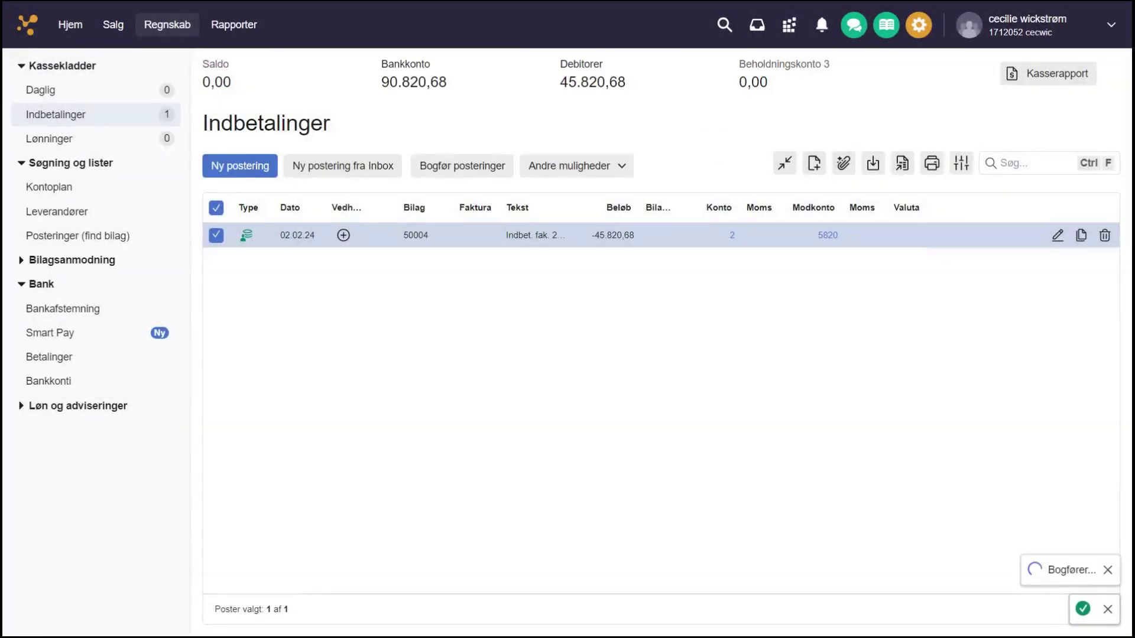
# Step: Check the unpaid sales invoices on the home page and customer 2's balance, overdue amount and open entries
pyautogui.click(73, 27)
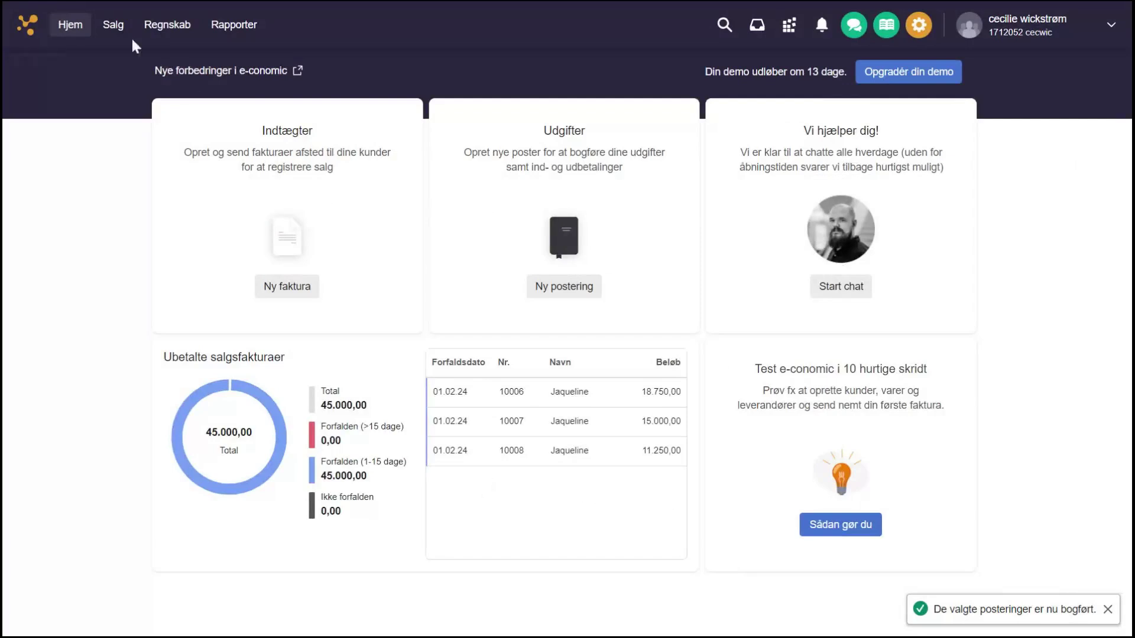
pyautogui.click(114, 25)
pyautogui.click(94, 332)
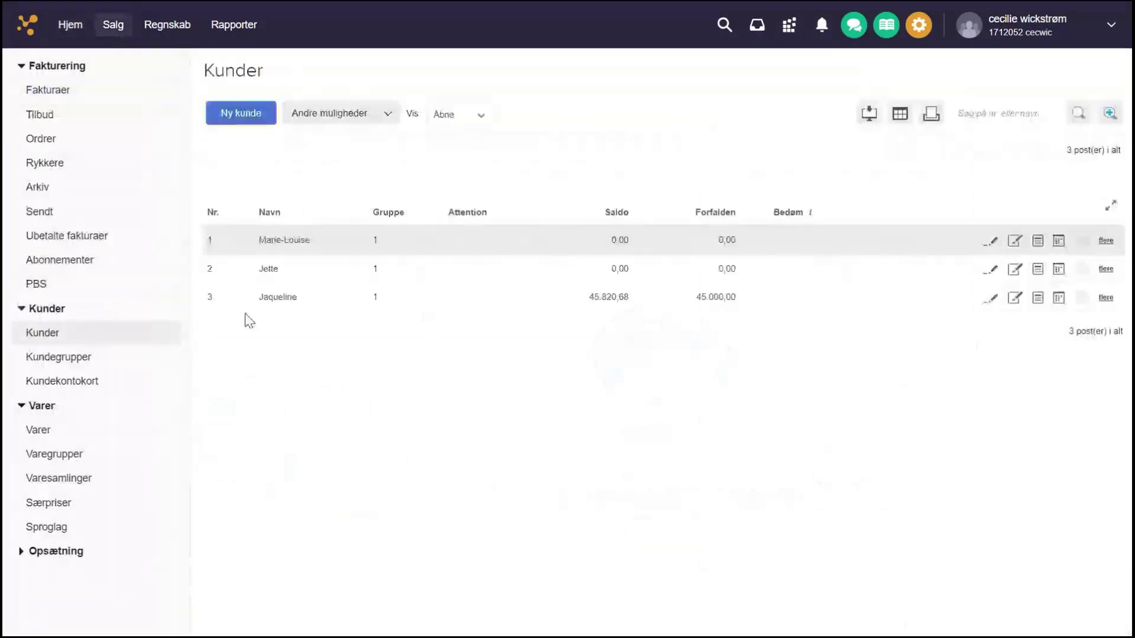
pyautogui.moveTo(621, 279); pyautogui.dragTo(782, 281)
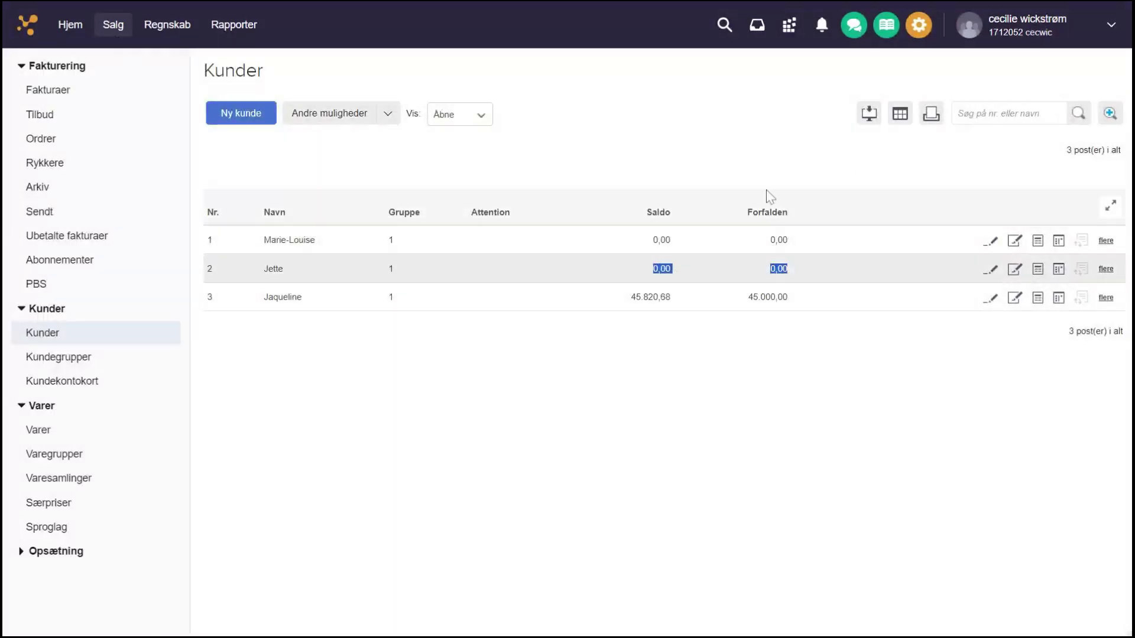
pyautogui.click(766, 184)
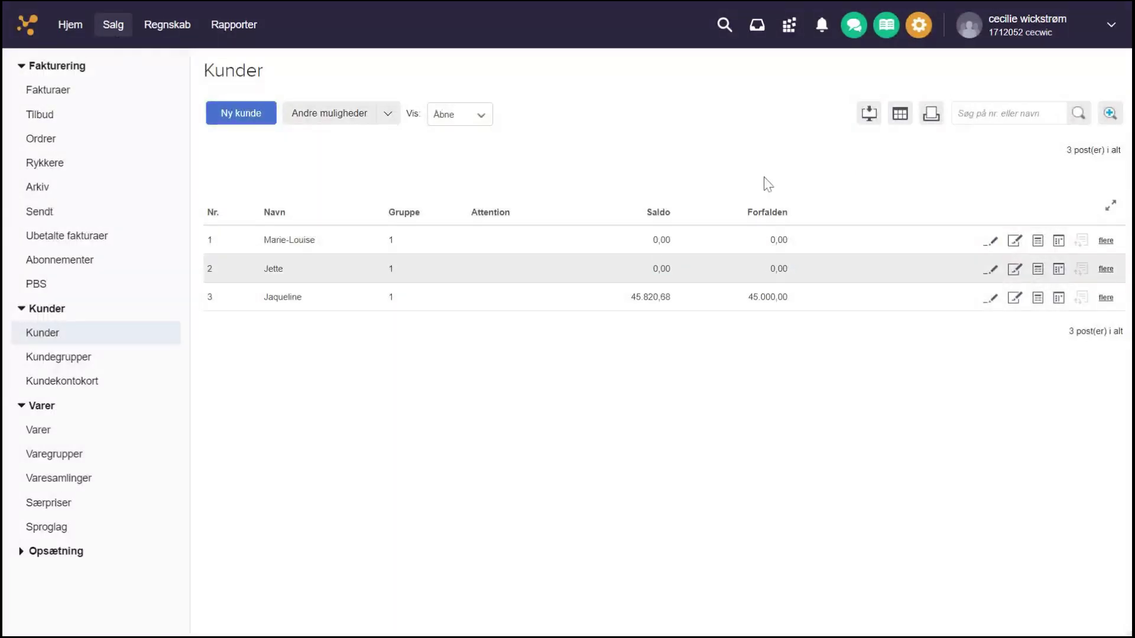
pyautogui.click(1059, 270)
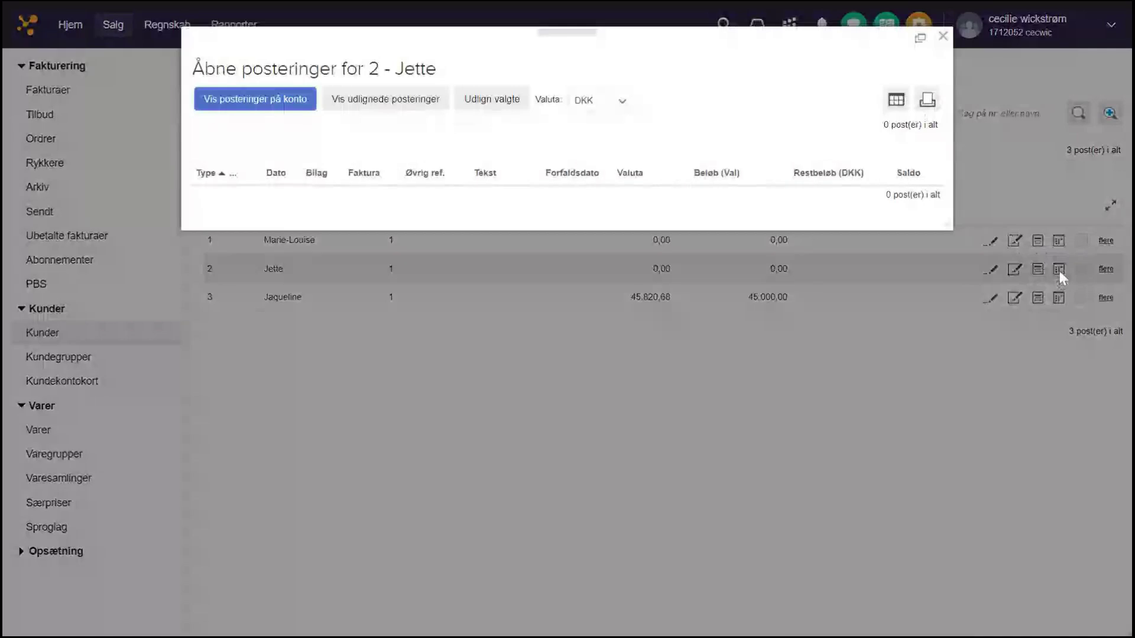
pyautogui.click(942, 37)
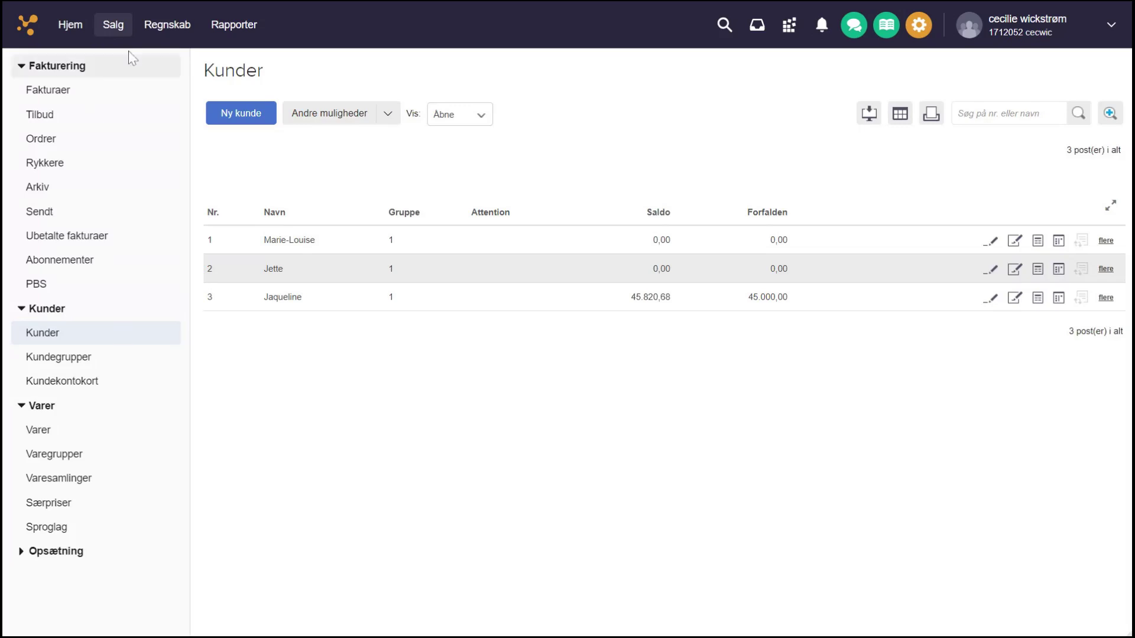
pyautogui.click(70, 29)
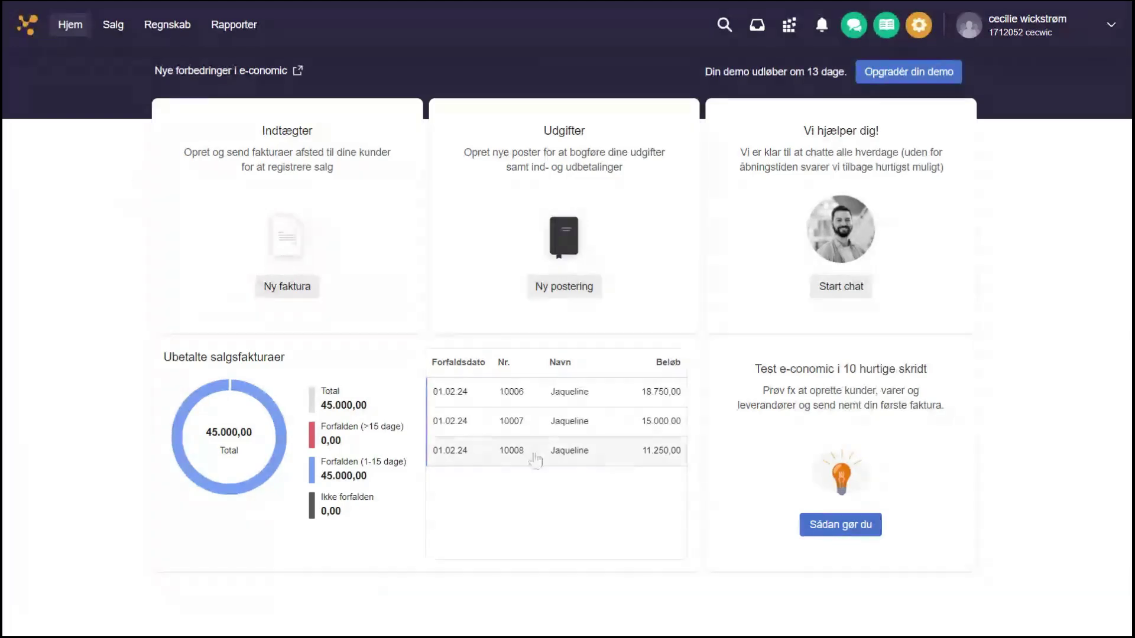
# Step: Search the sales archive for documents of type Rykker sent to customer 3
pyautogui.click(122, 29)
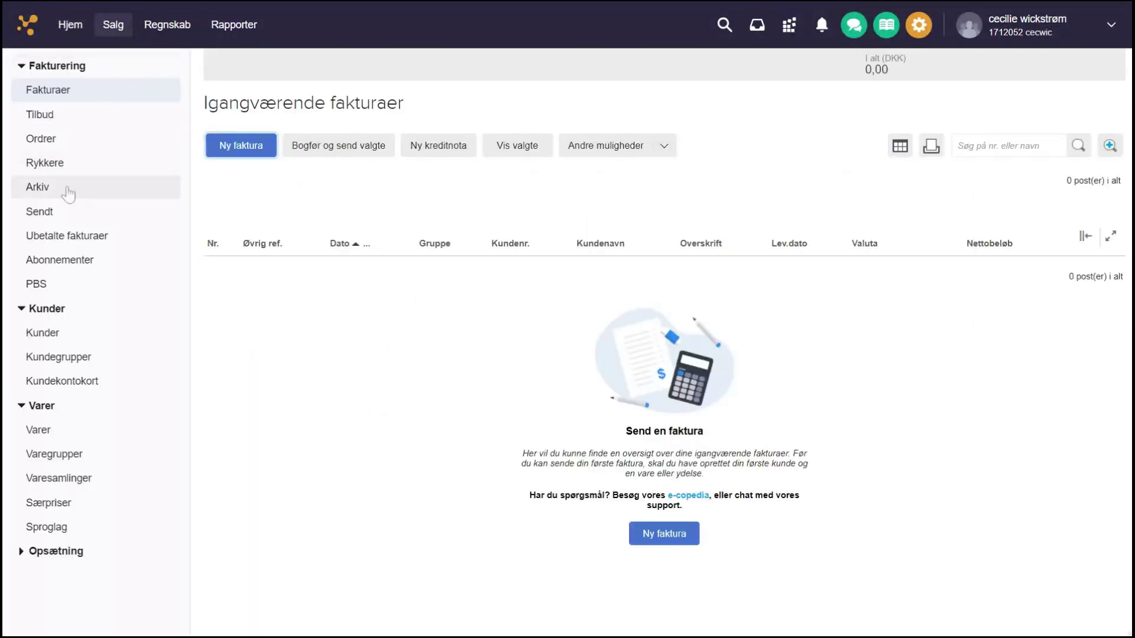
pyautogui.click(68, 193)
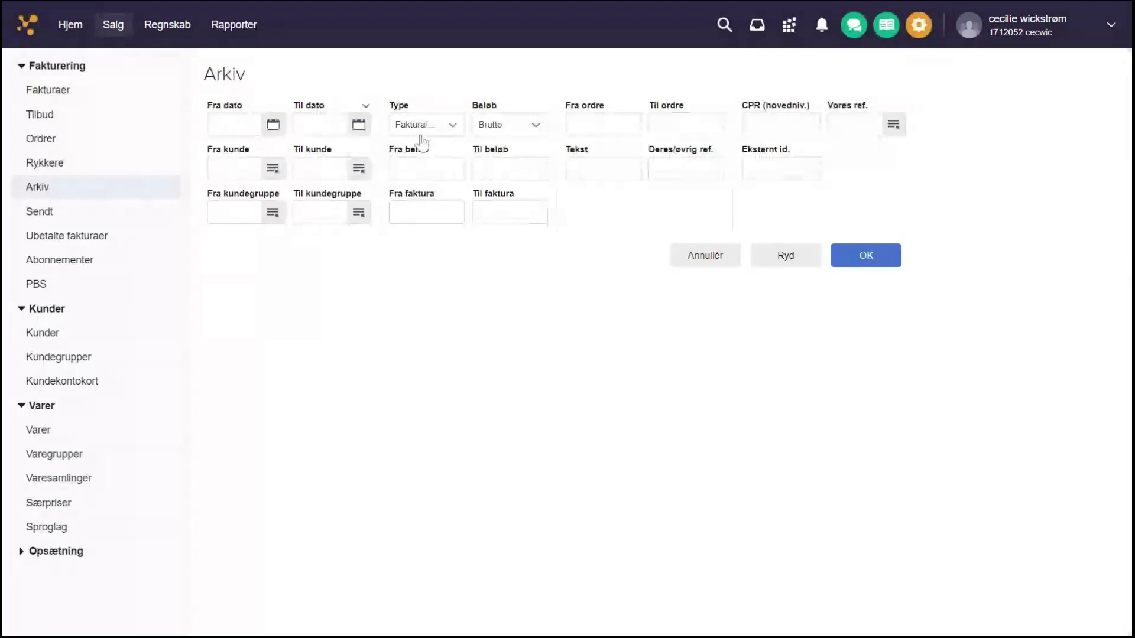
pyautogui.click(407, 127)
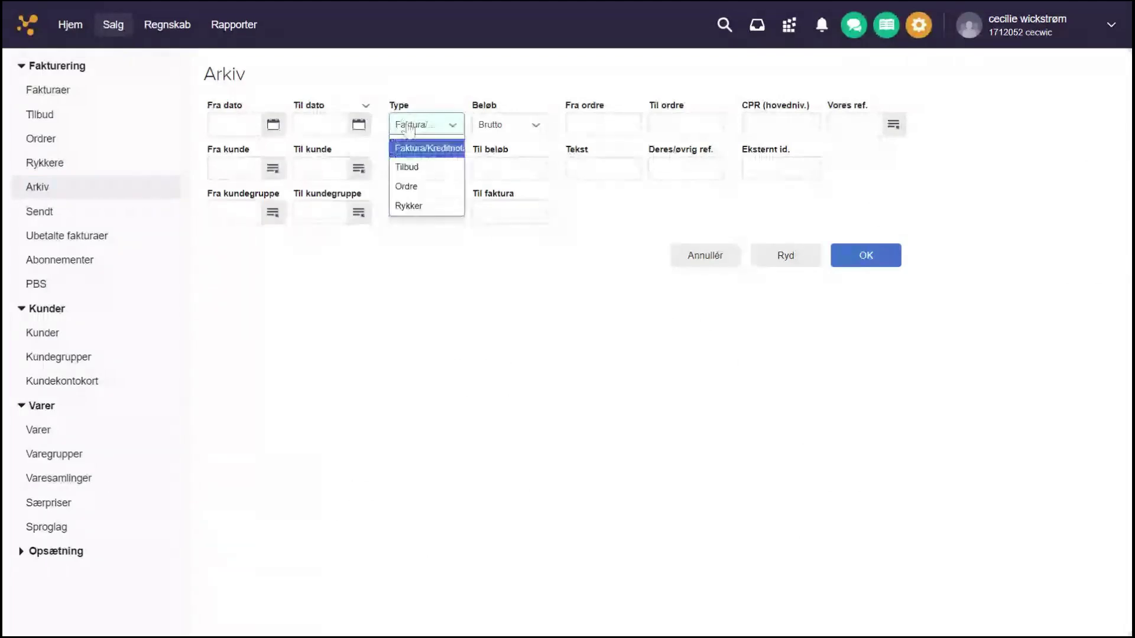
pyautogui.click(408, 206)
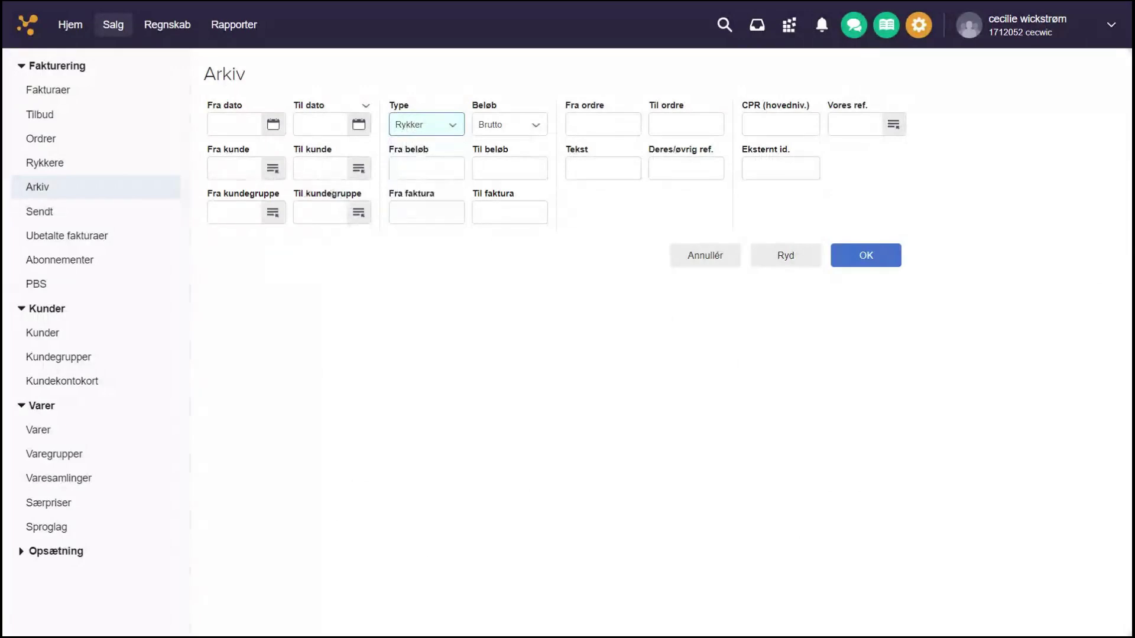
pyautogui.click(235, 168)
pyautogui.write('3')
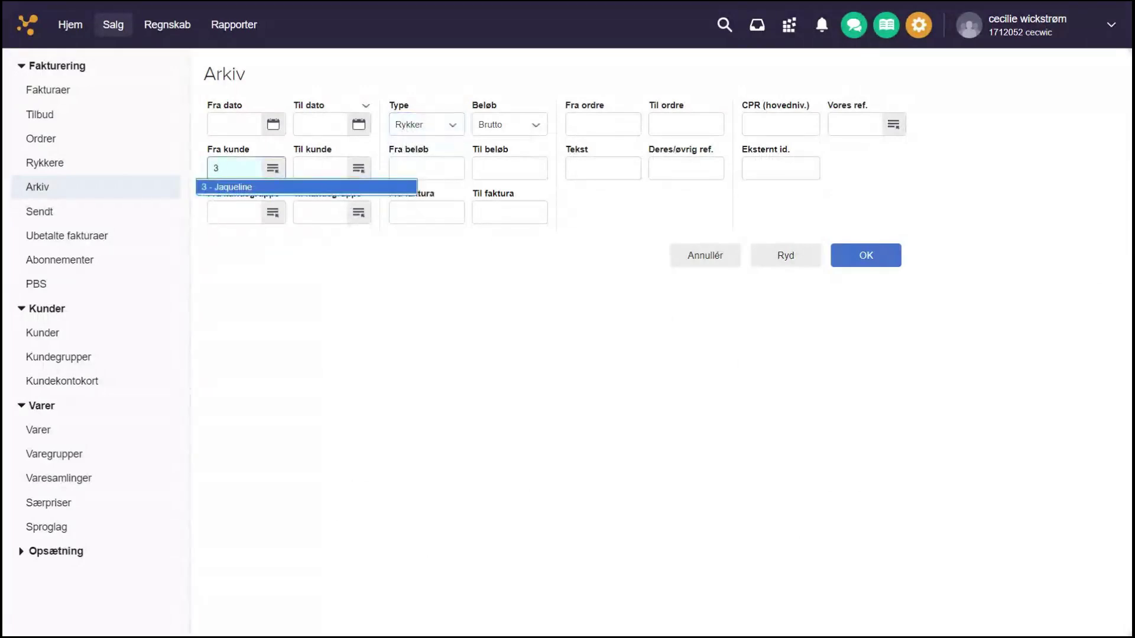
pyautogui.click(318, 186)
pyautogui.click(332, 337)
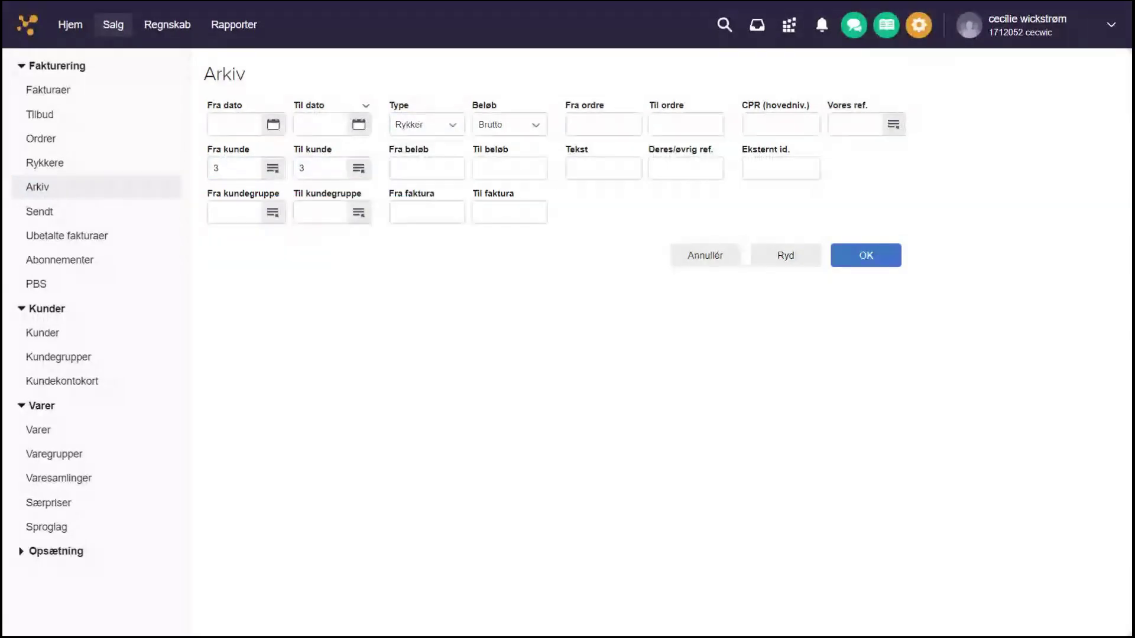
pyautogui.click(844, 260)
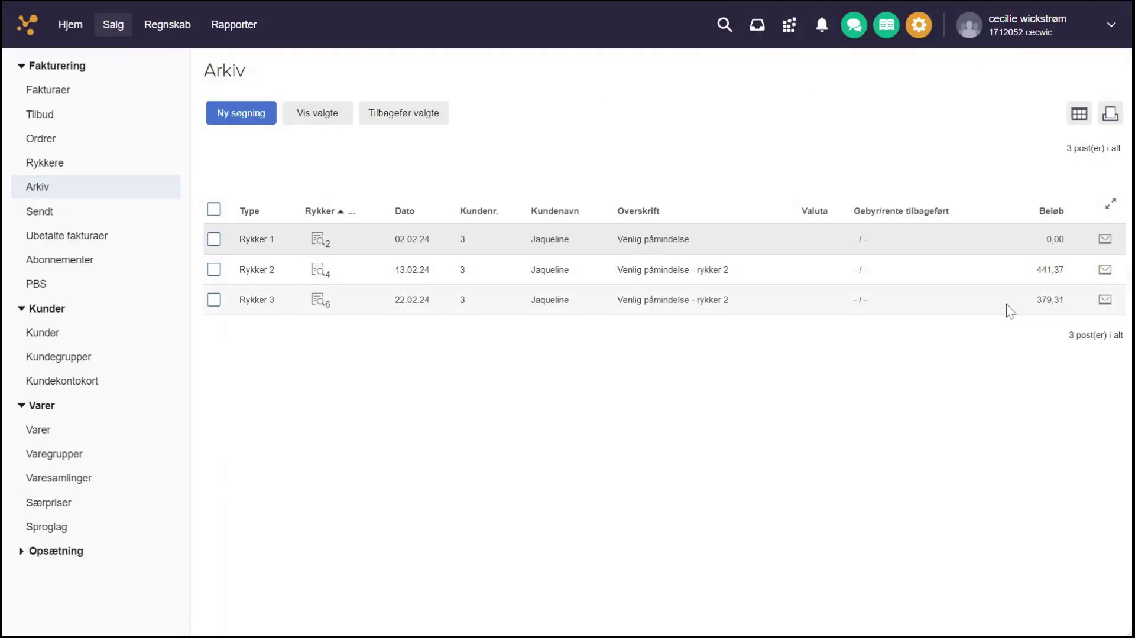
# Step: Reverse the fees and interest on customer 3's archived reminders Rykker 2 and Rykker 3
pyautogui.click(214, 270)
pyautogui.click(213, 300)
pyautogui.click(396, 116)
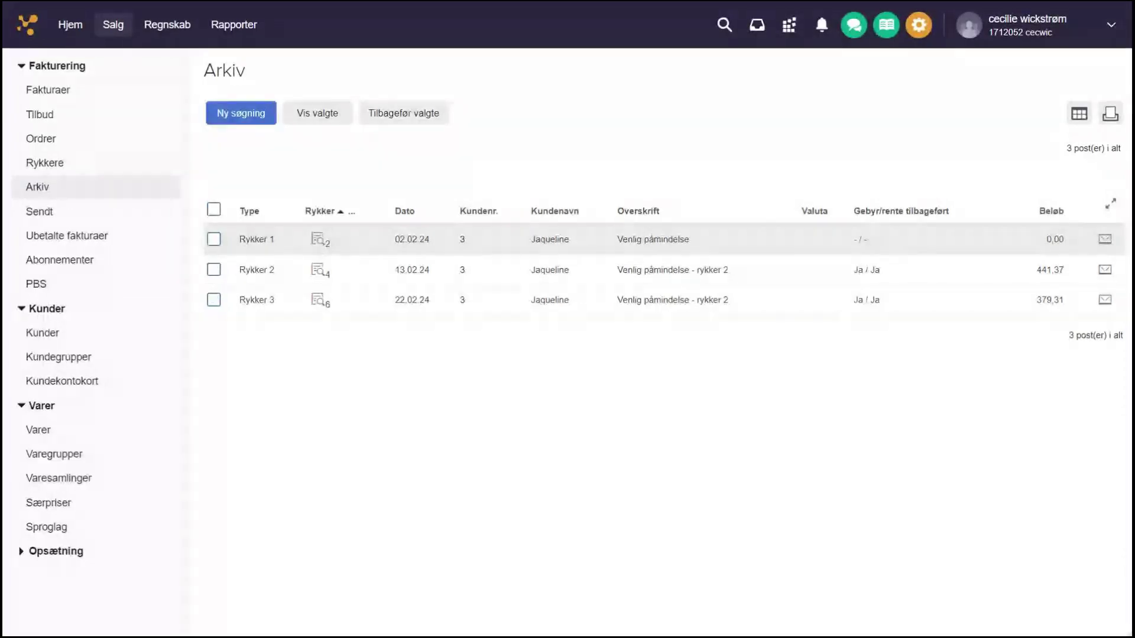
pyautogui.moveTo(853, 270); pyautogui.dragTo(899, 304)
pyautogui.click(883, 375)
# Step: Run the Kundekontokort for customer 3 covering 01.02.24 to 22.02.24 and check the final balance after the reversals
pyautogui.click(105, 389)
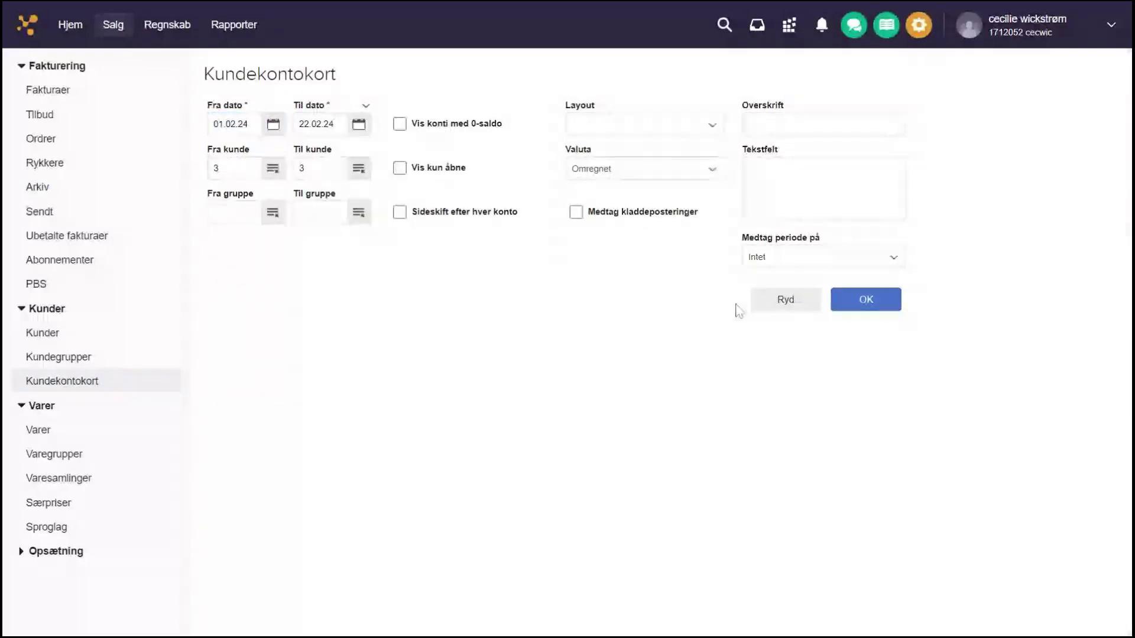
pyautogui.click(854, 298)
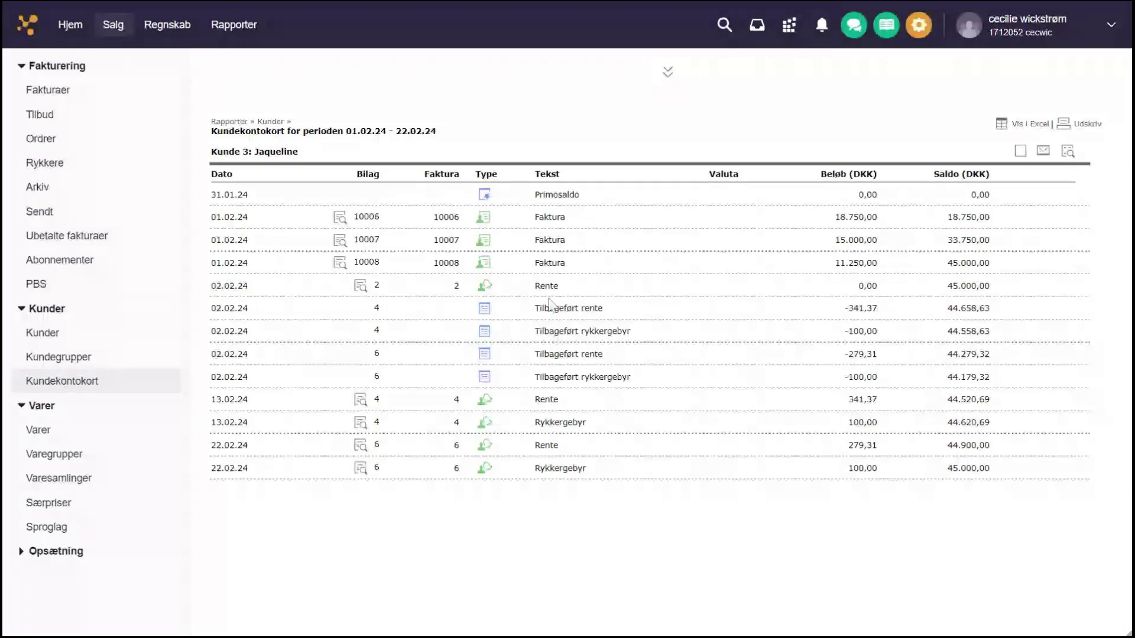
pyautogui.moveTo(946, 468); pyautogui.dragTo(980, 467)
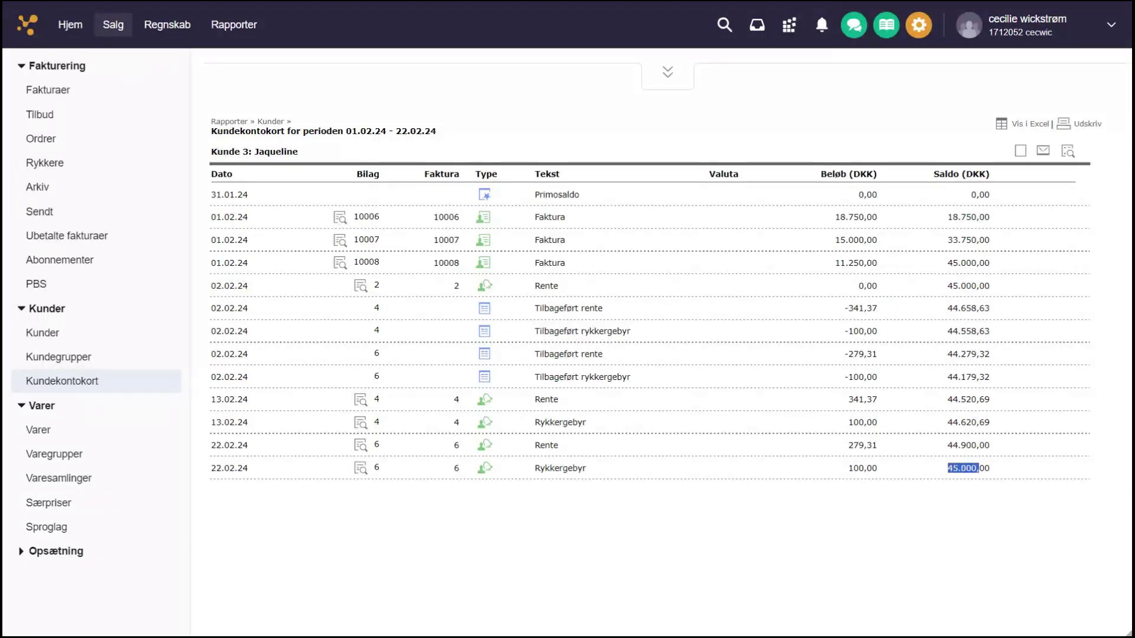
pyautogui.click(984, 514)
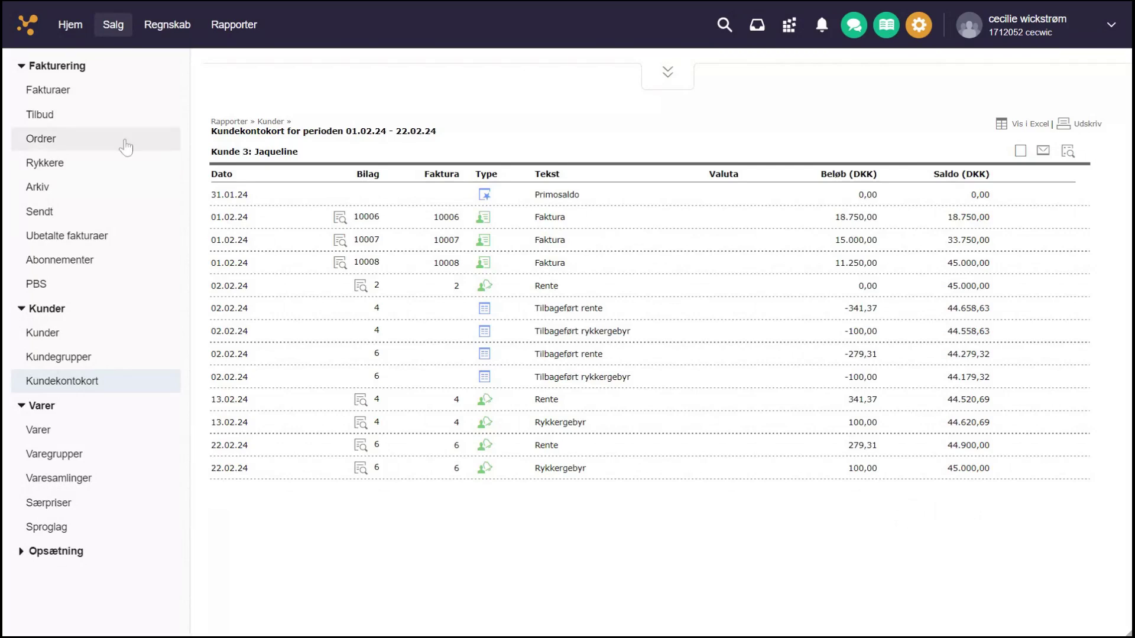
# Step: Open the ongoing invoices list and look up the Straksindbetaling add-on module in the Market
pyautogui.click(106, 94)
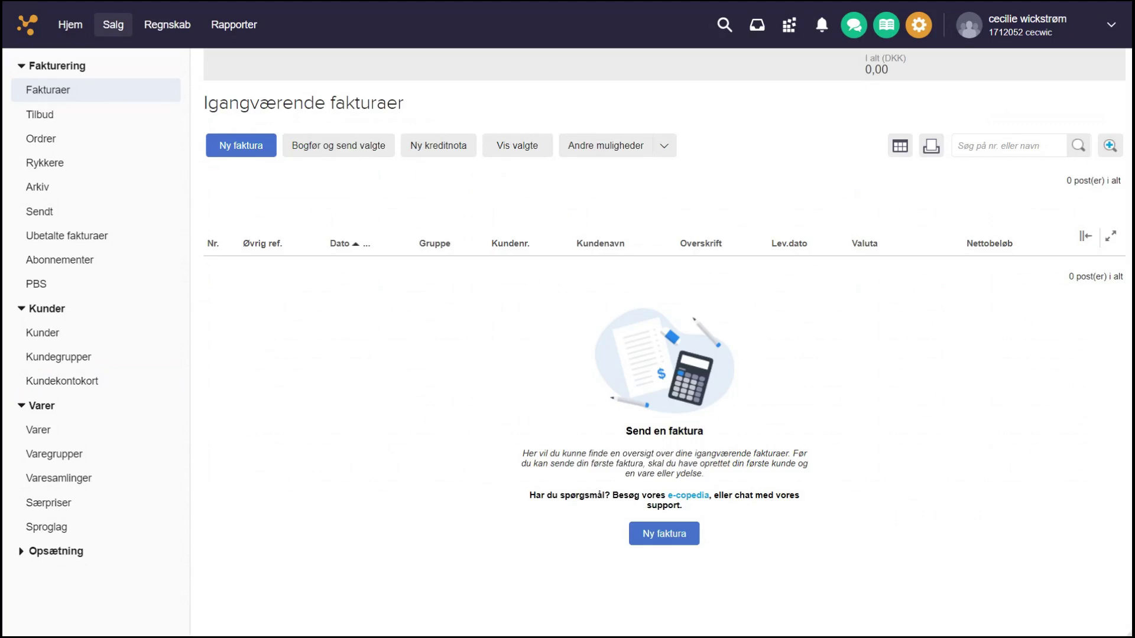
pyautogui.click(789, 25)
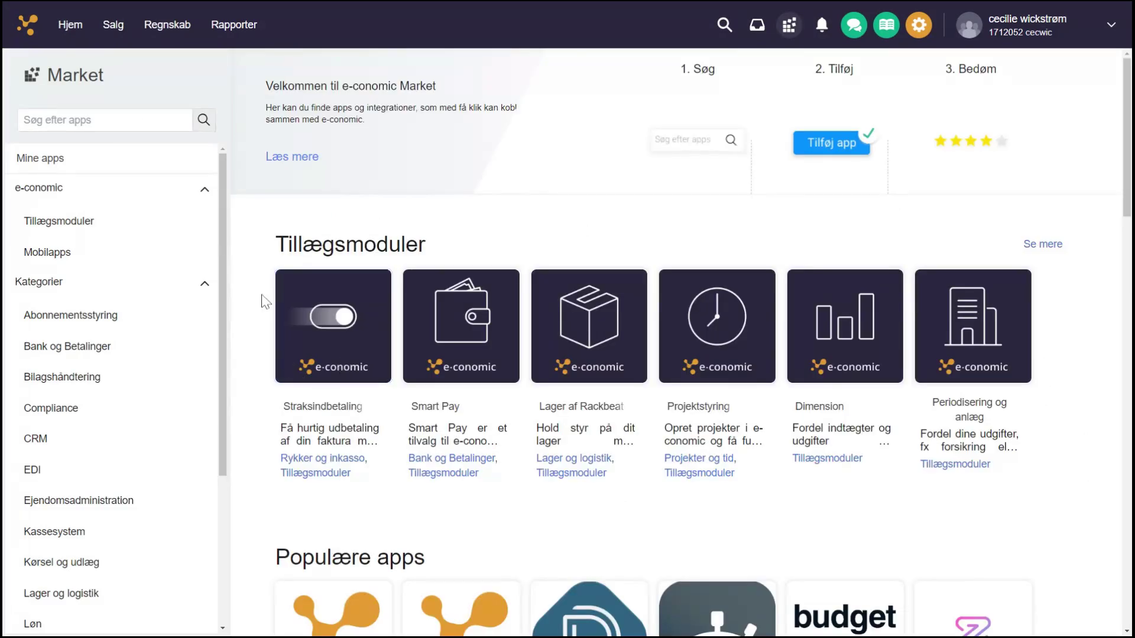
pyautogui.click(307, 373)
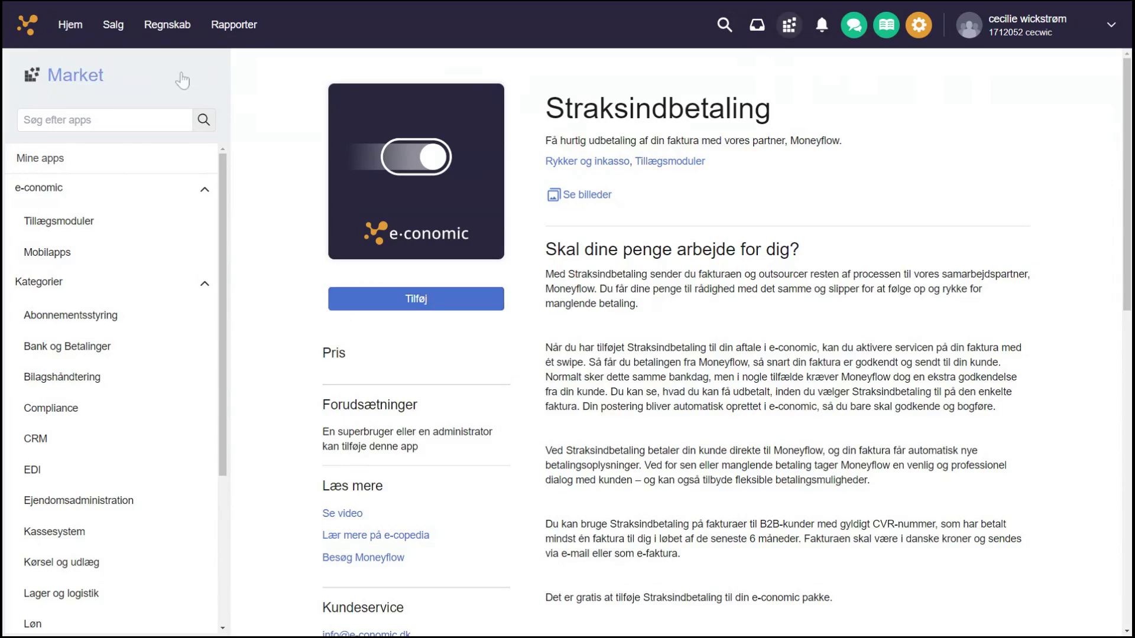
# Step: Create a new draft invoice for customer 1
pyautogui.click(116, 38)
pyautogui.click(244, 144)
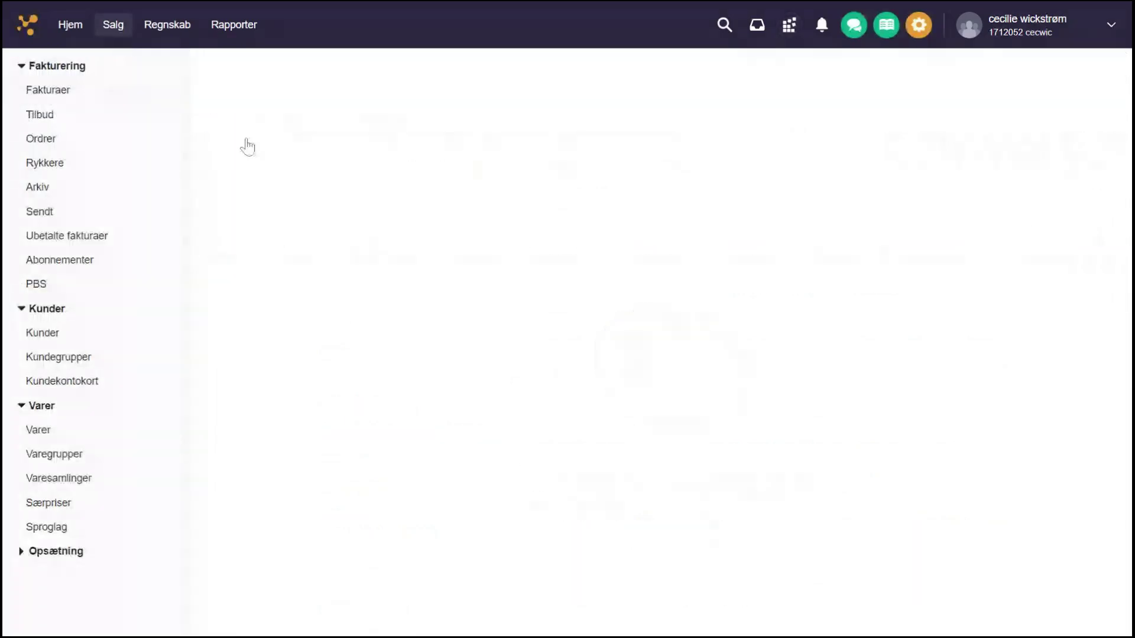
pyautogui.click(361, 151)
pyautogui.click(417, 244)
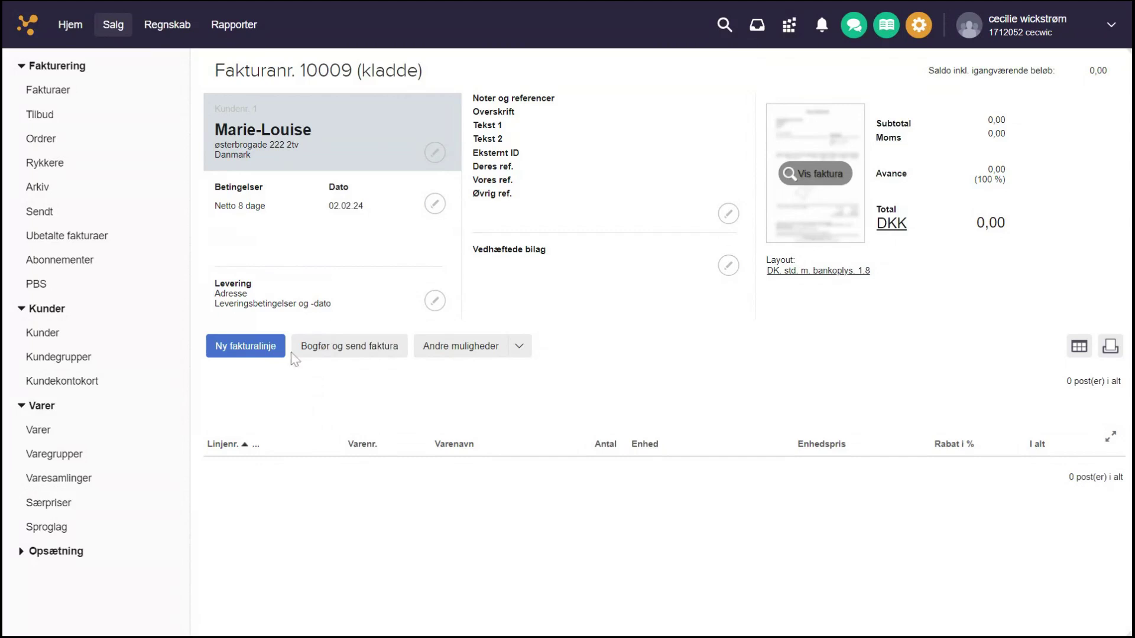
# Step: Review the home page overview, run customer 3's Kundekontokort again for 01.02.24 to 22.02.24, and expand its selection criteria above the report
pyautogui.click(73, 34)
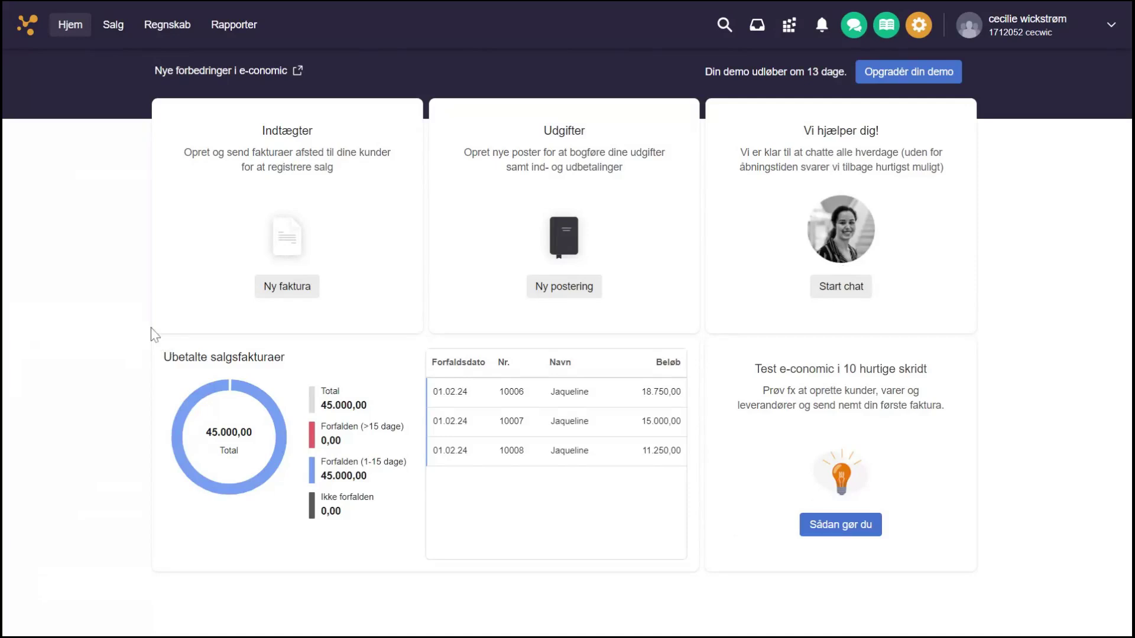
pyautogui.click(121, 35)
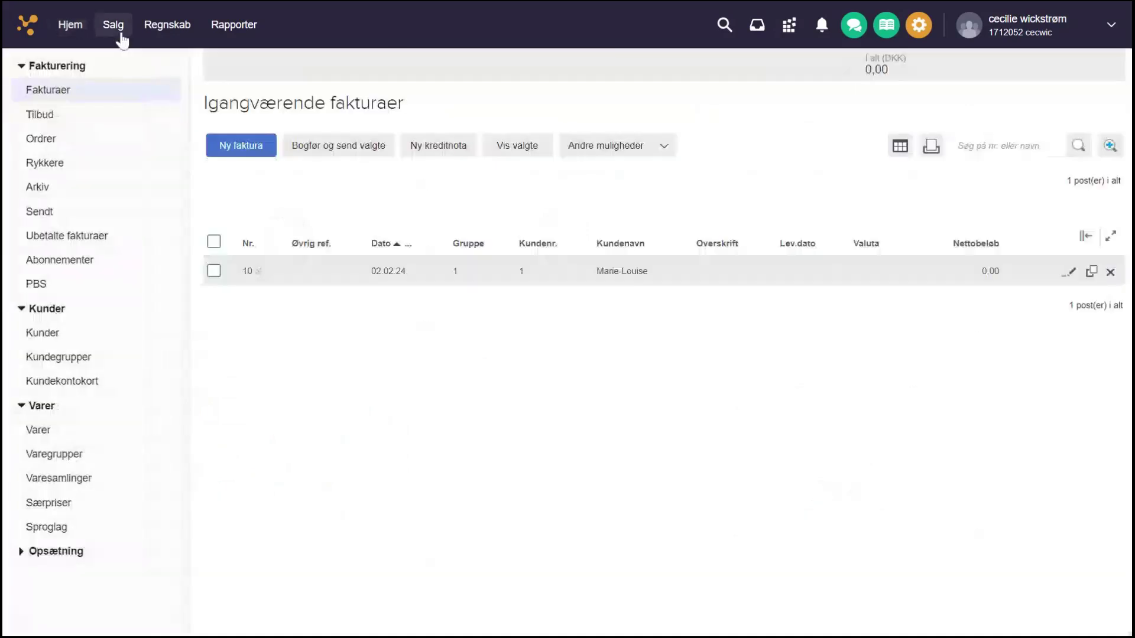
pyautogui.click(94, 383)
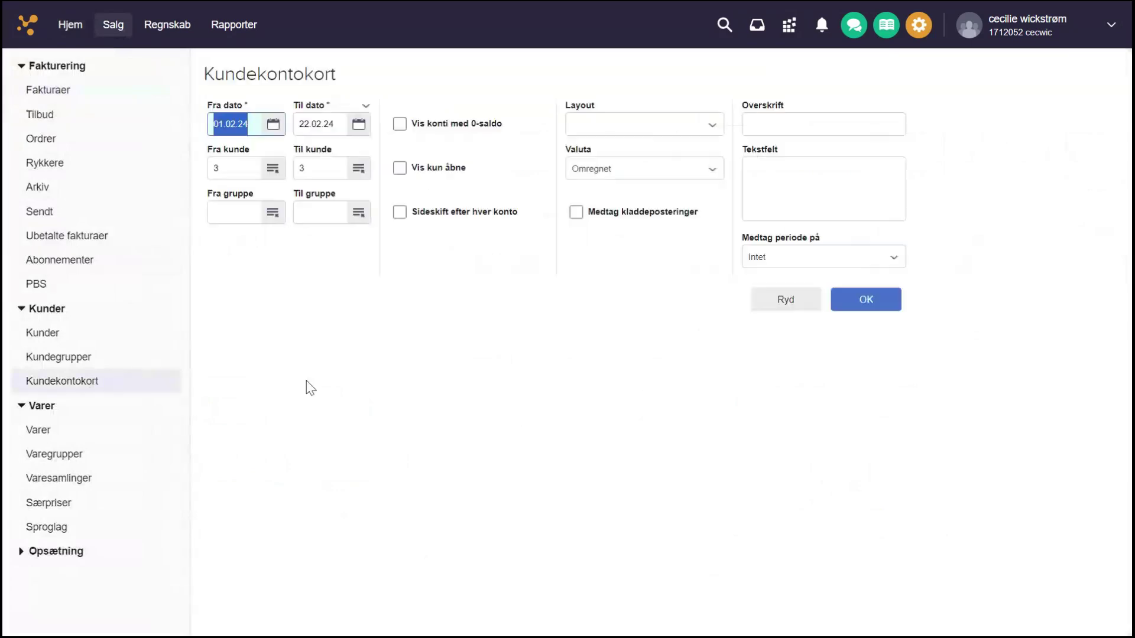
pyautogui.click(871, 306)
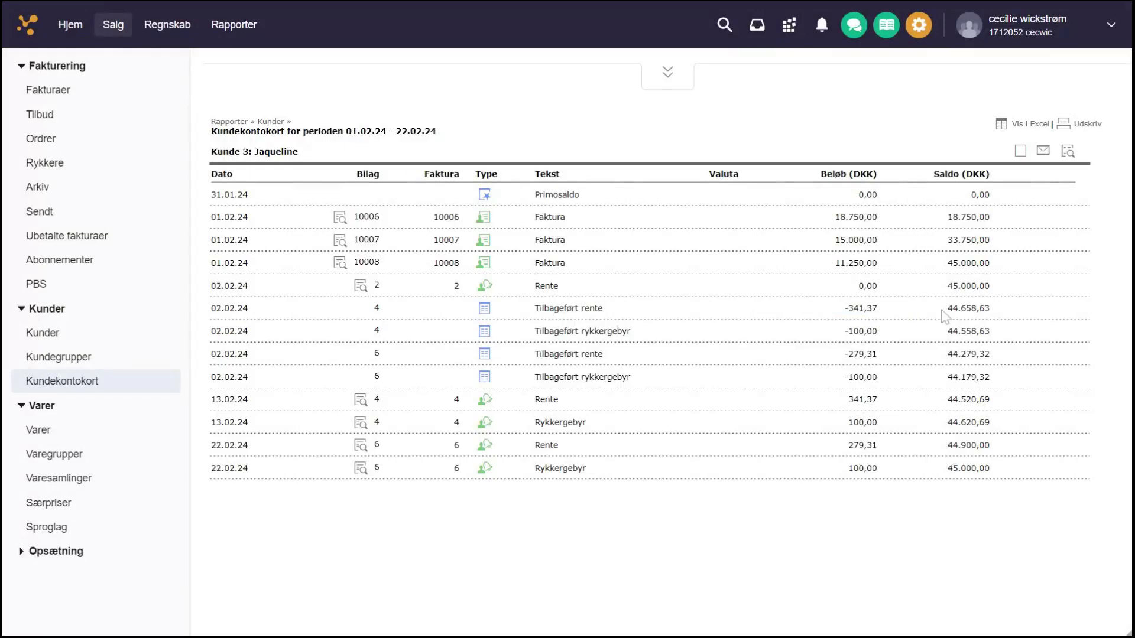
pyautogui.click(669, 74)
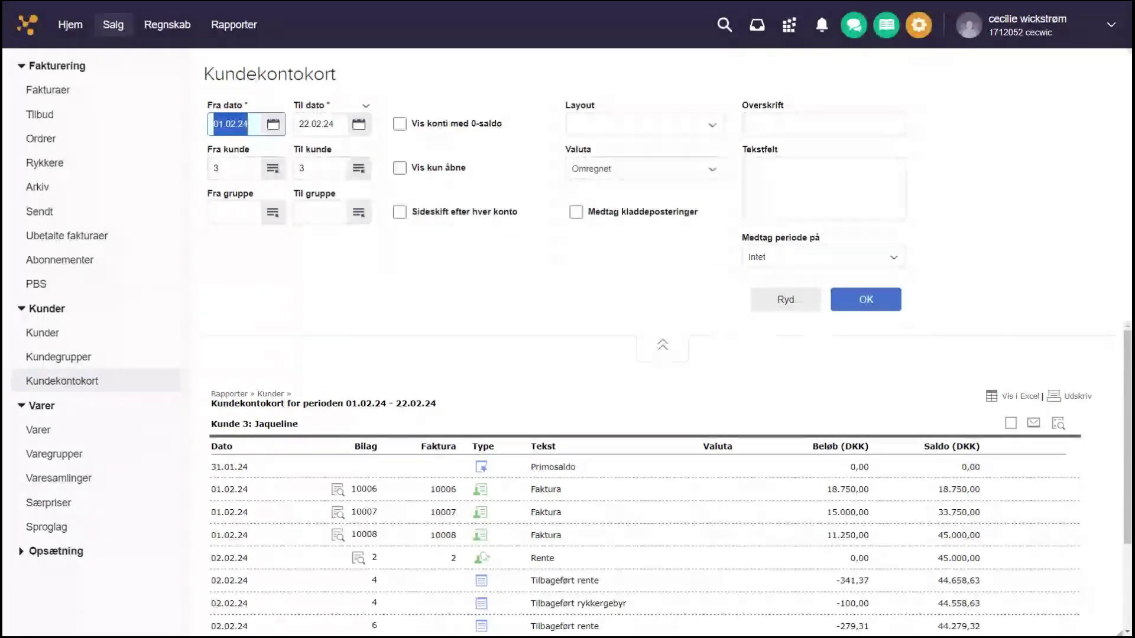
pyautogui.scroll(-1, 600, 337)
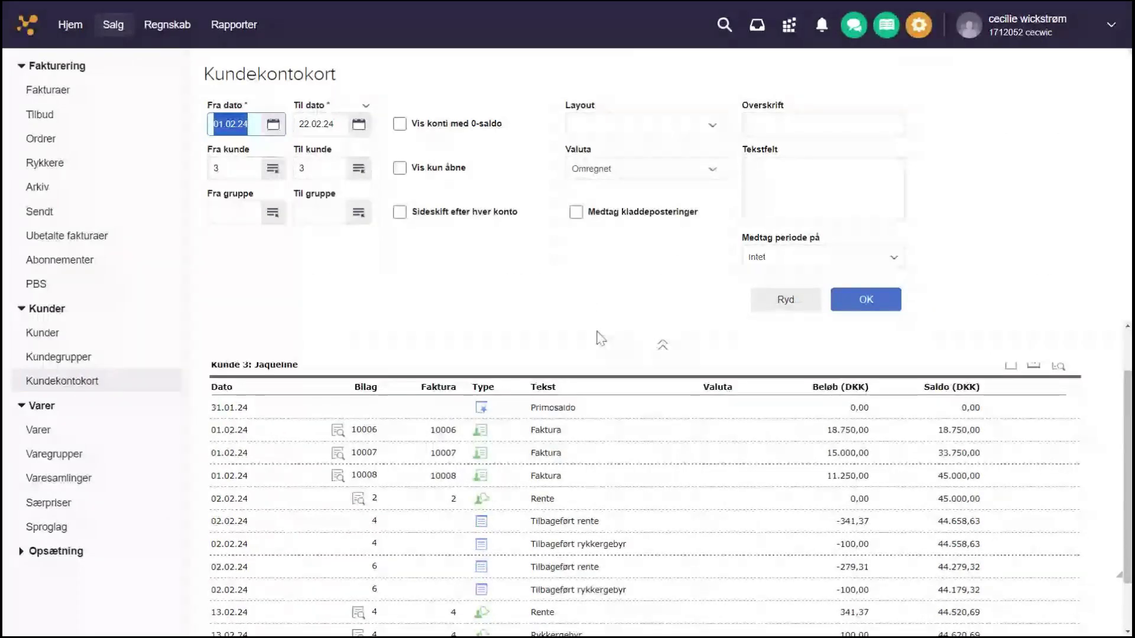
pyautogui.scroll(1, 599, 325)
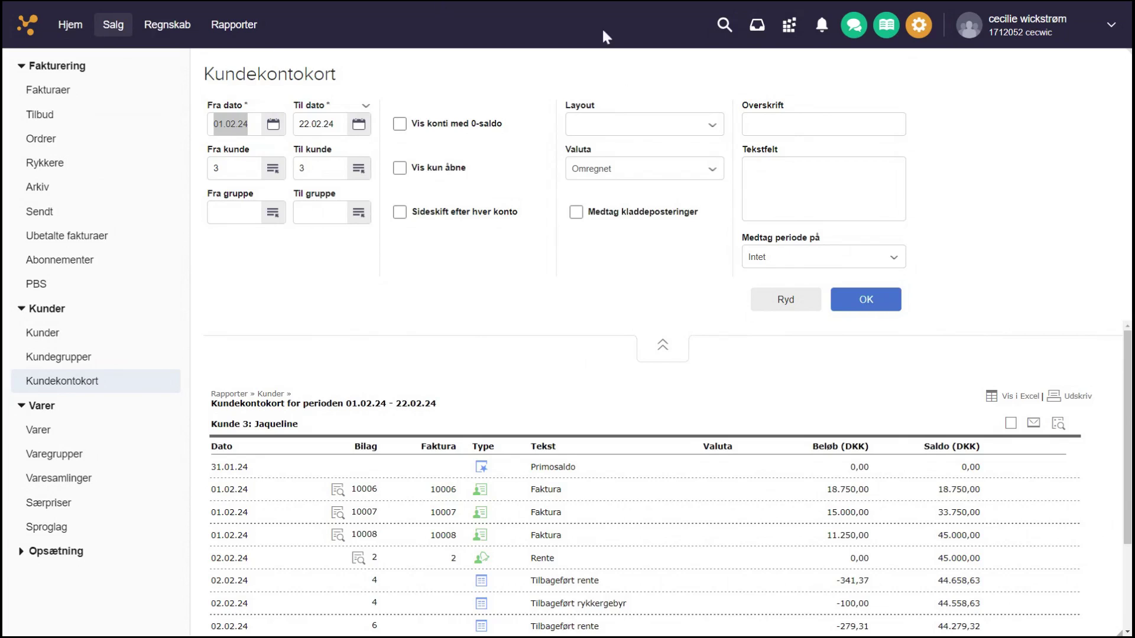
# Step: Search the e-copedia help site for "opret rykker" and open the guide "Bogfør og send en rykker"
pyautogui.click(880, 29)
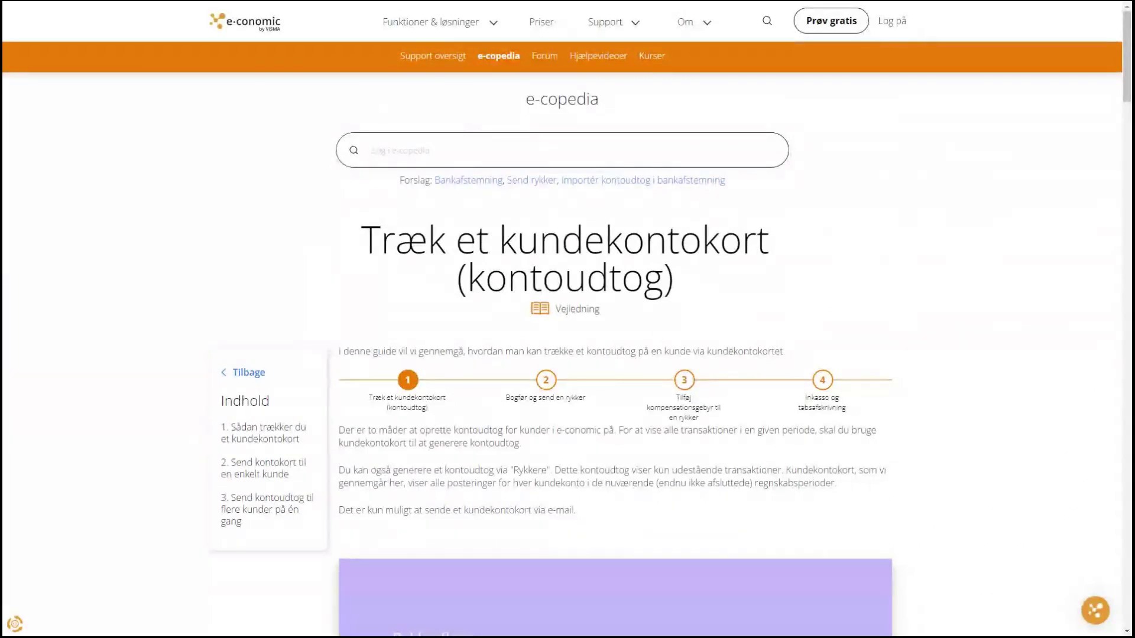
pyautogui.write('opr')
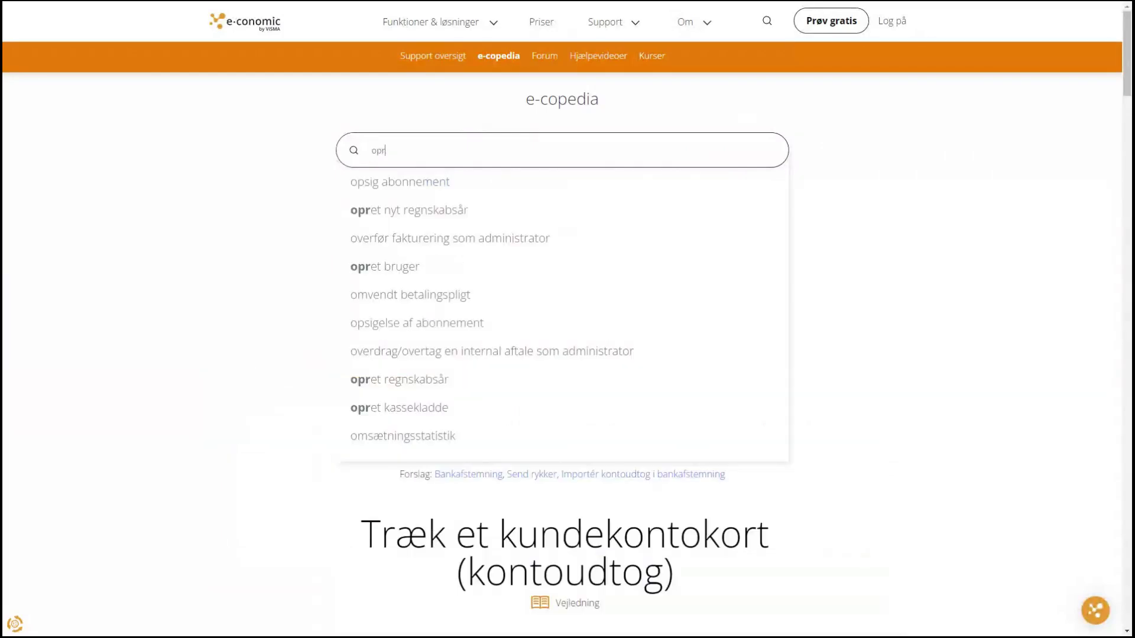
pyautogui.write('et rykker')
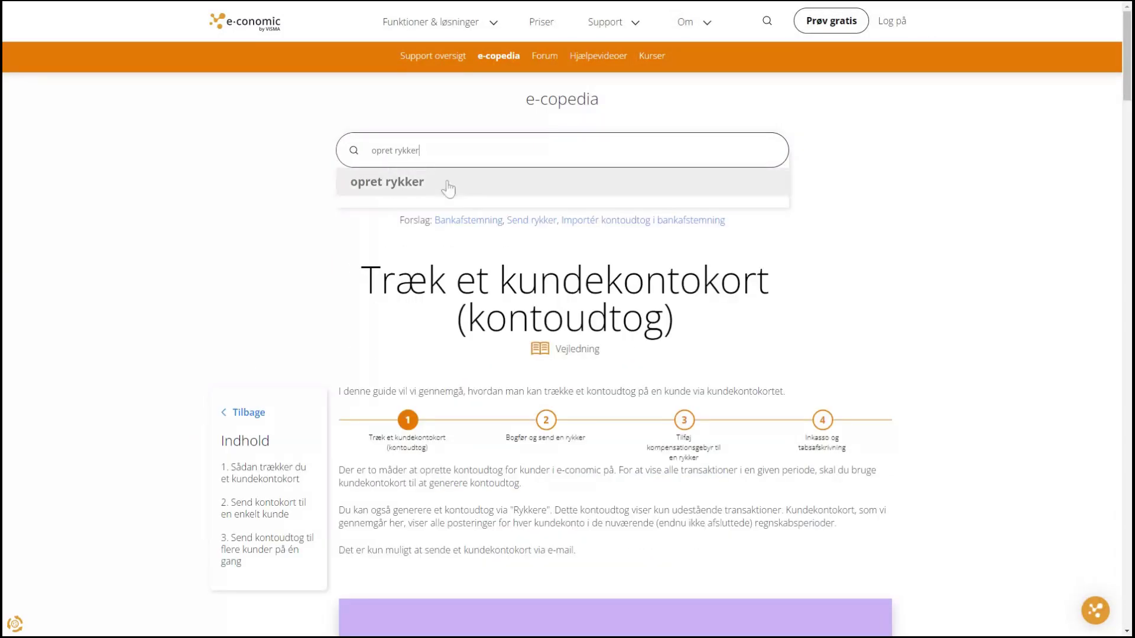
pyautogui.click(447, 183)
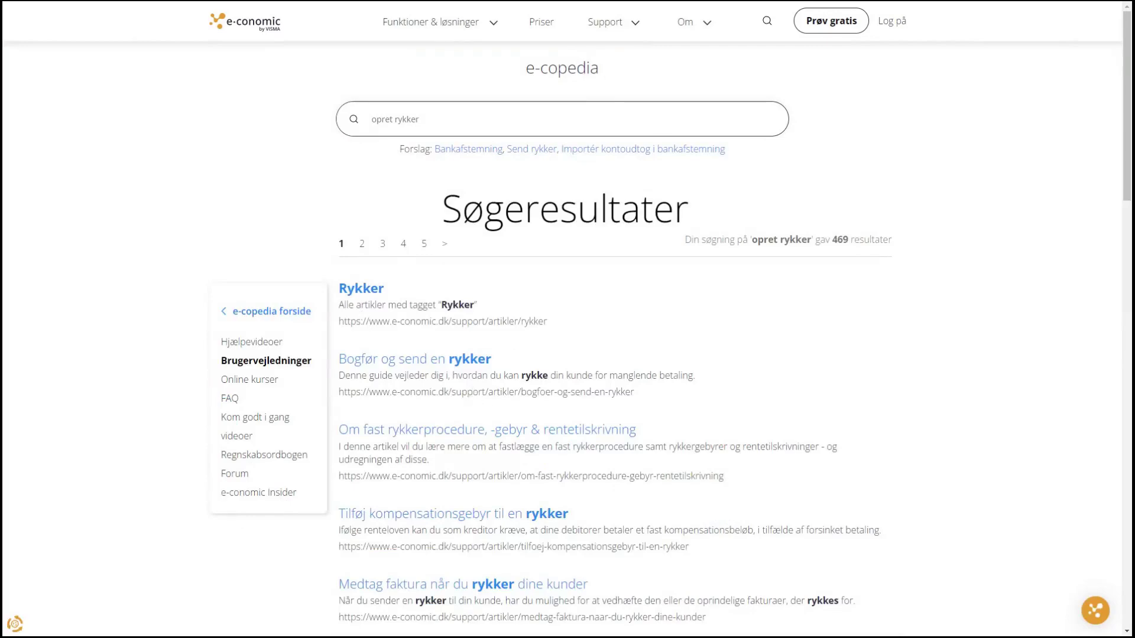
pyautogui.scroll(-2, 445, 391)
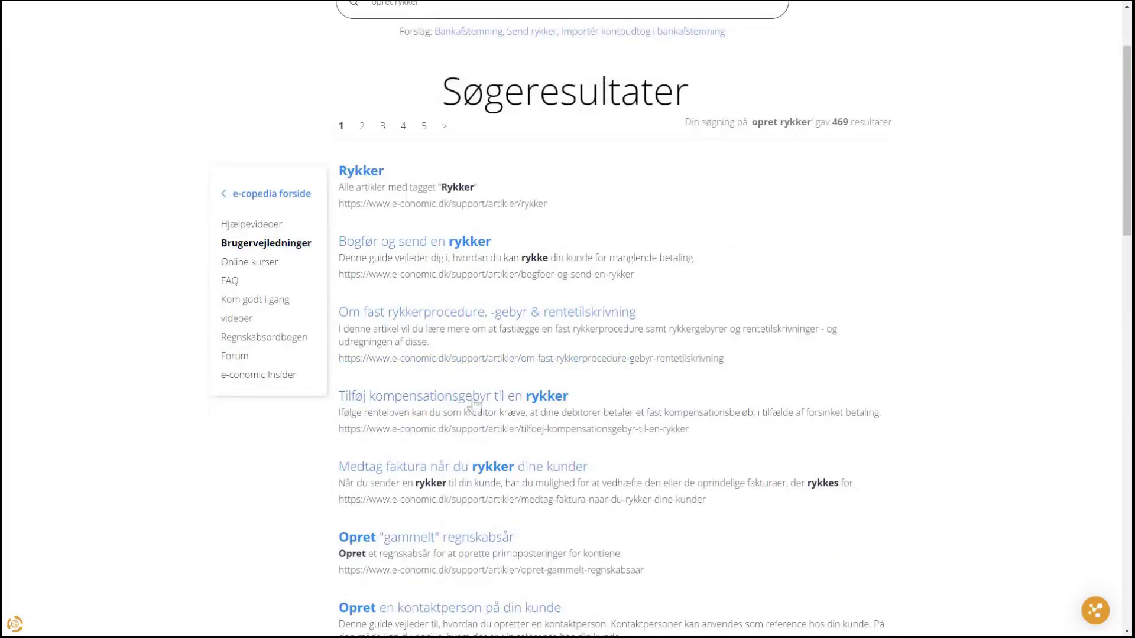
pyautogui.click(429, 243)
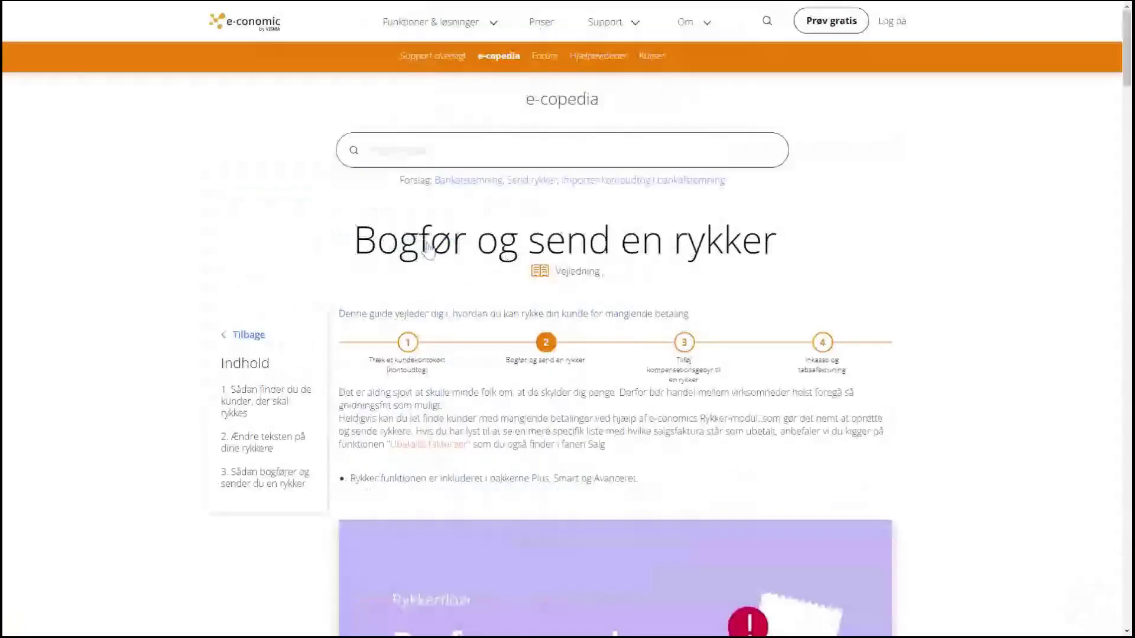
# Step: Skim the guide's video and instructions on finding customers to remind, and return to the Kundekontokort in e-conomic
pyautogui.scroll(-5, 638, 450)
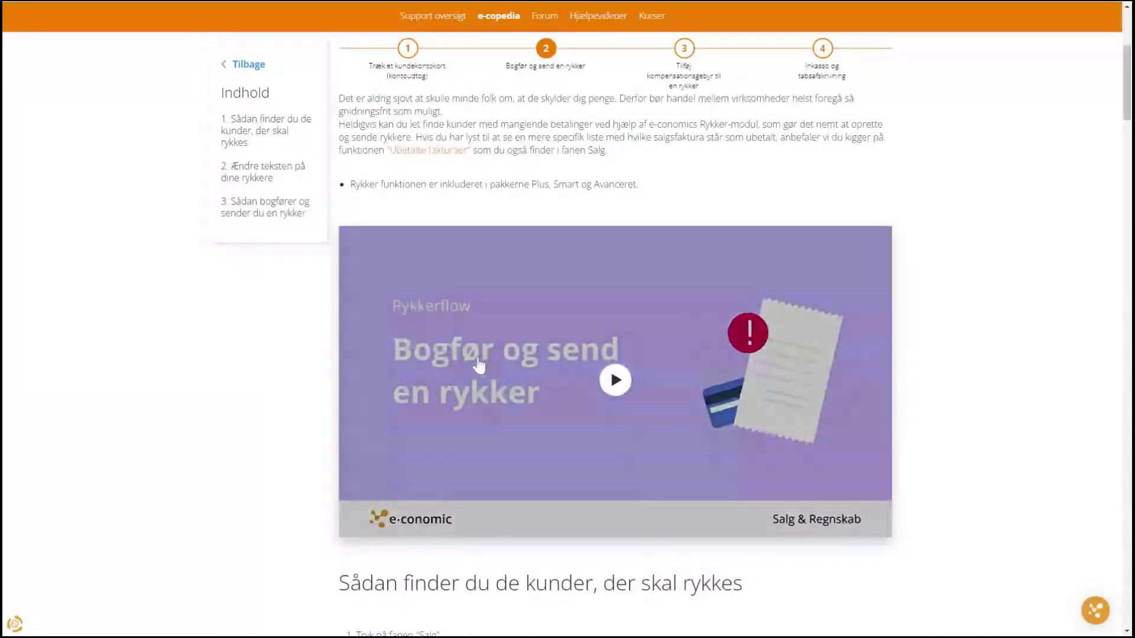
pyautogui.scroll(-2, 254, 399)
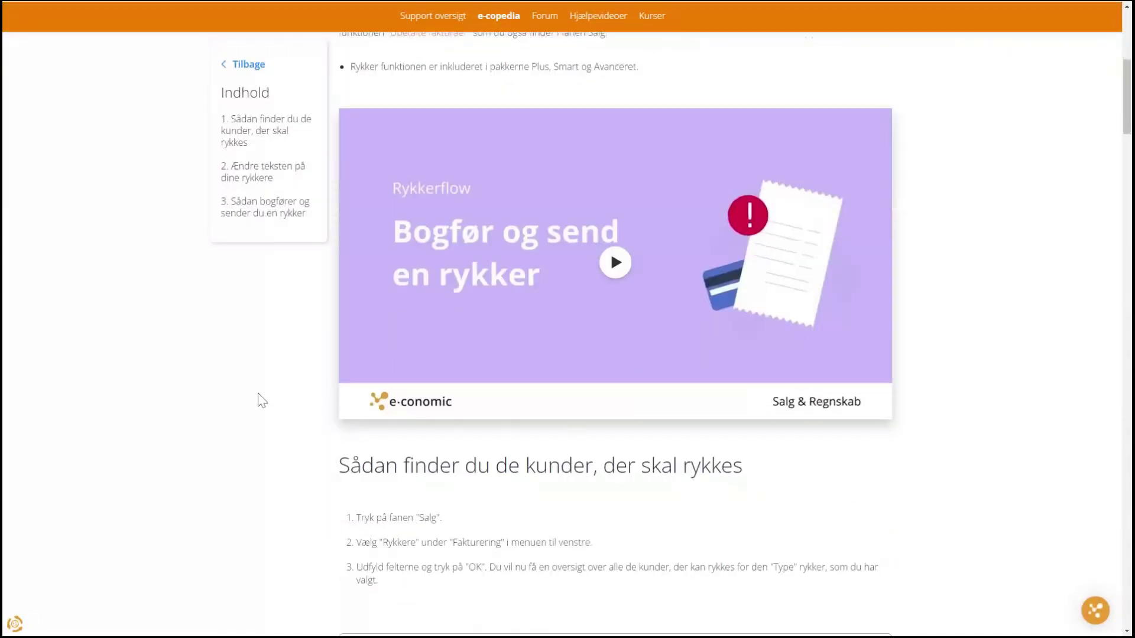
pyautogui.scroll(3, 257, 405)
pyautogui.scroll(4, 258, 408)
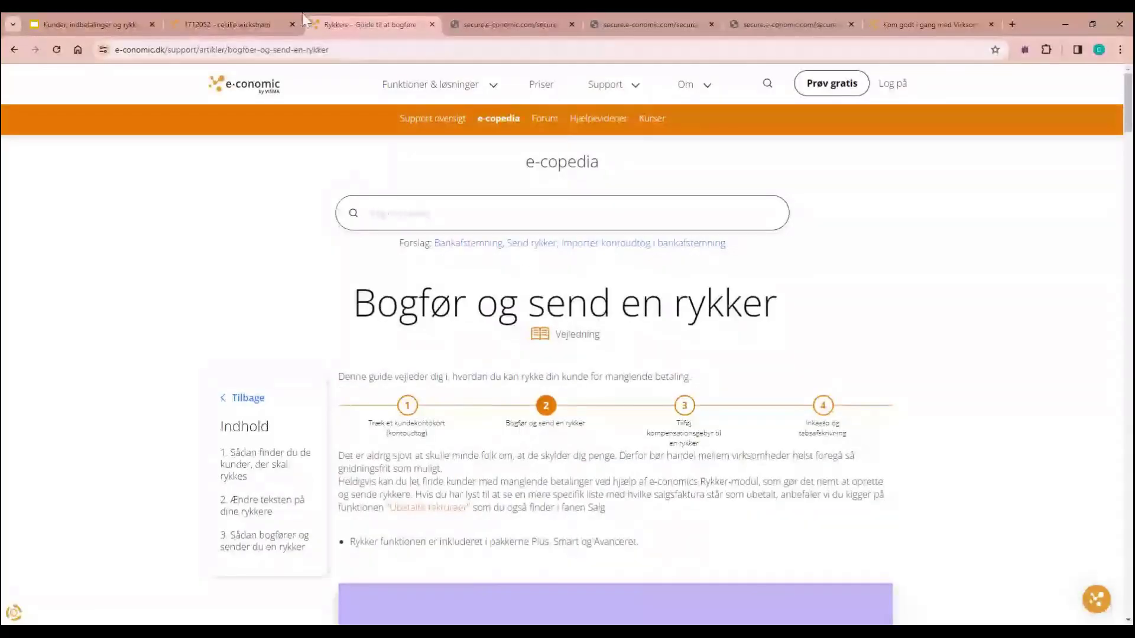
pyautogui.click(230, 24)
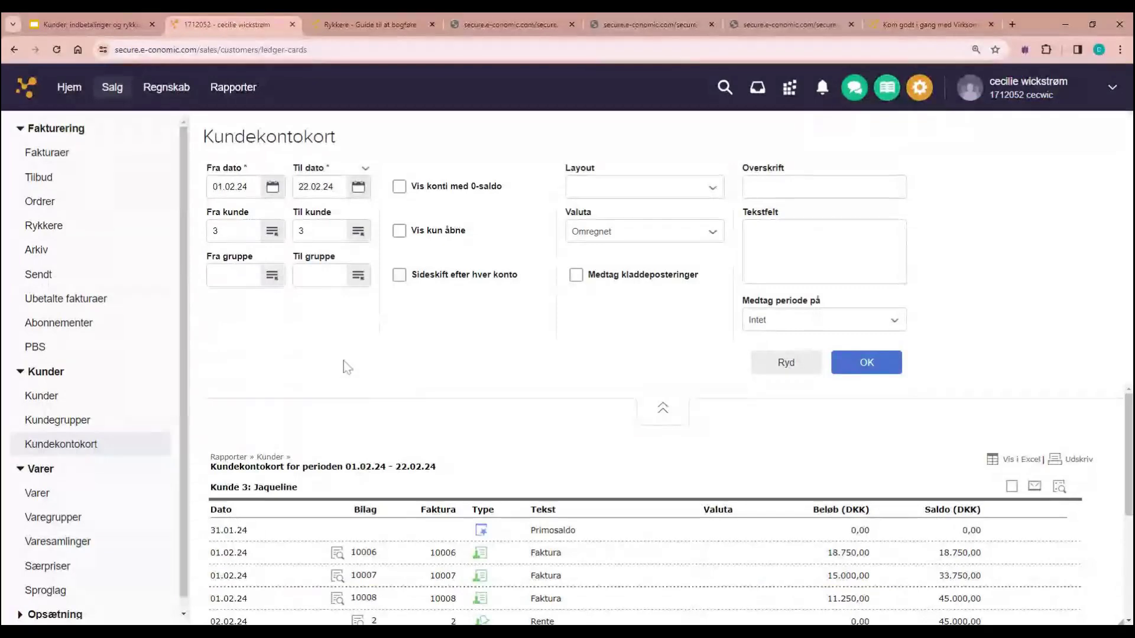